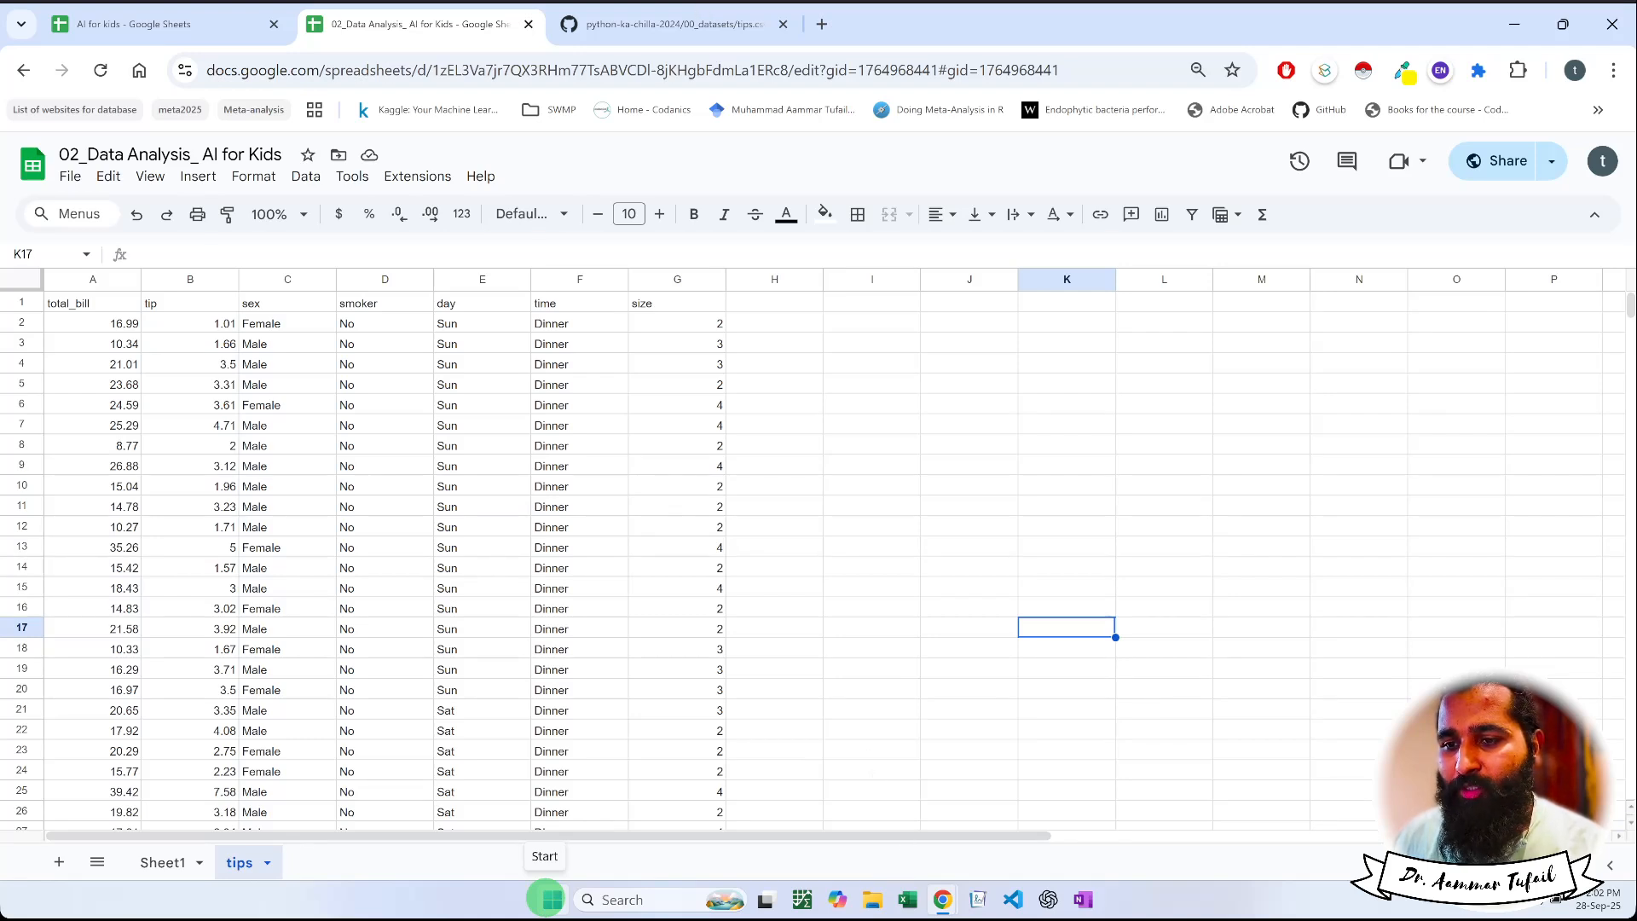
{"action": "left_click", "coordinate": [498, 406]}
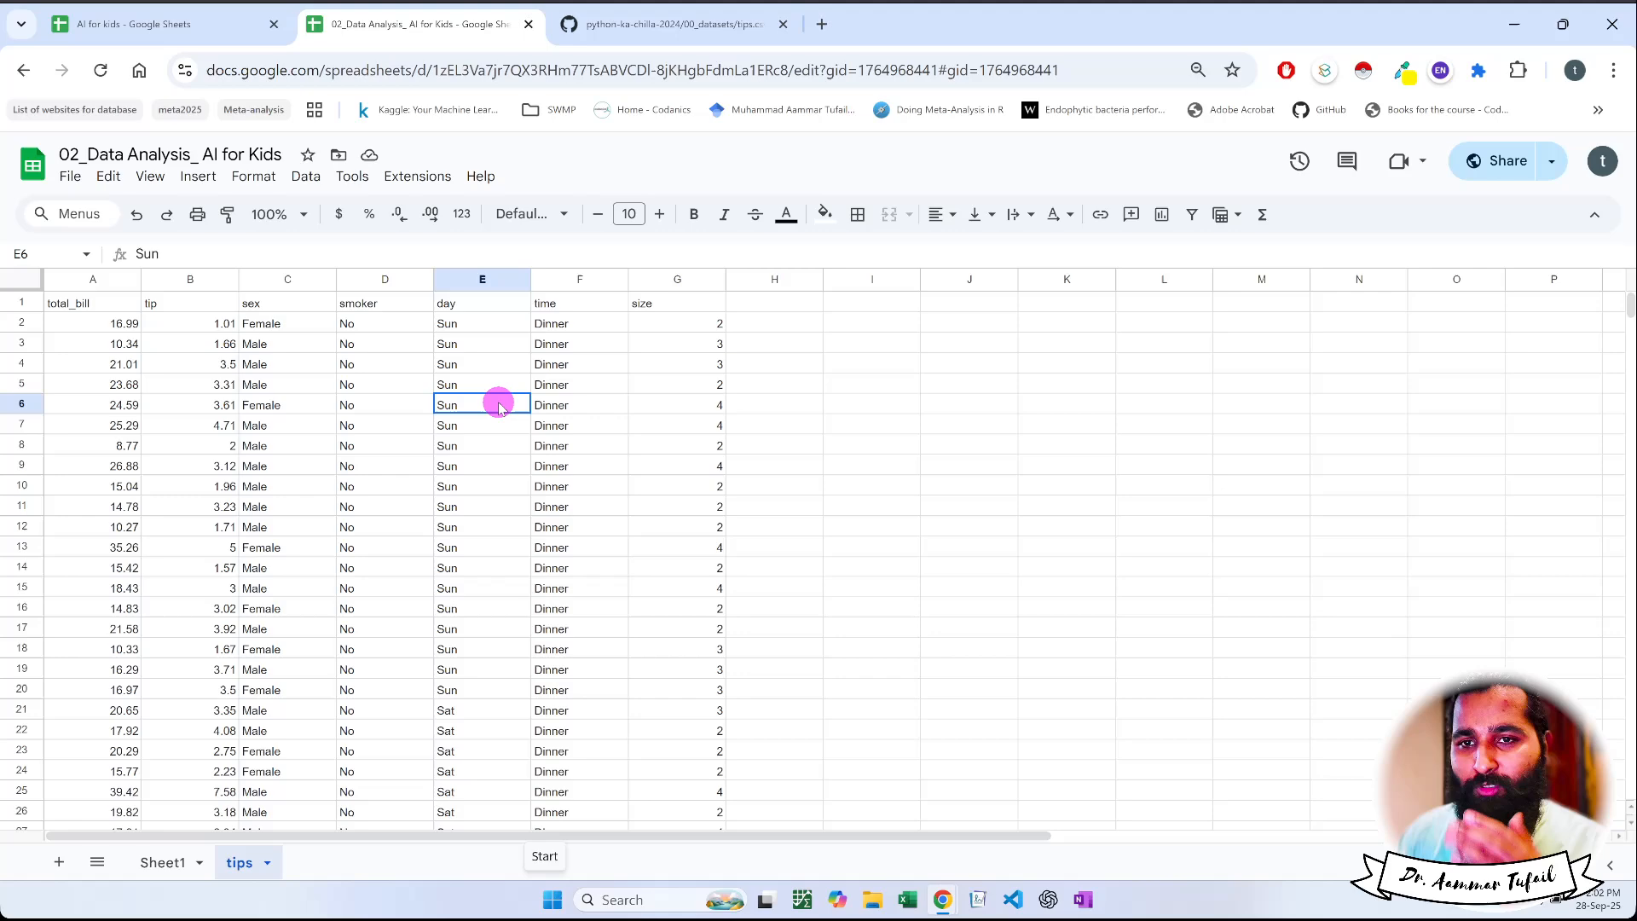
{"action": "left_click", "coordinate": [351, 385]}
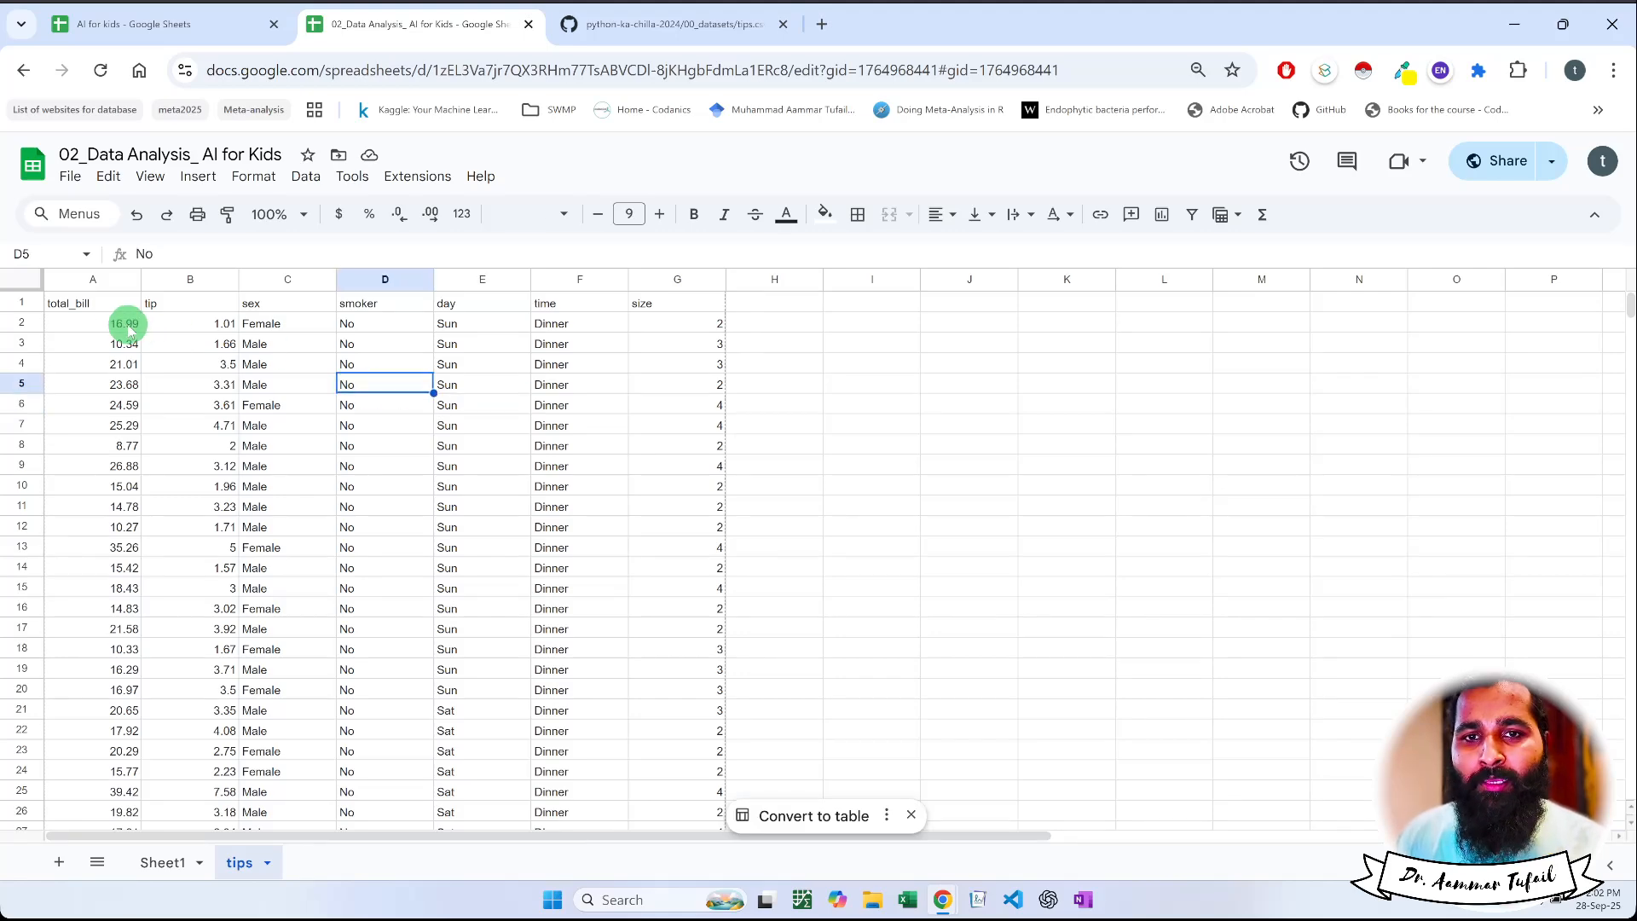
{"action": "left_click", "coordinate": [96, 309]}
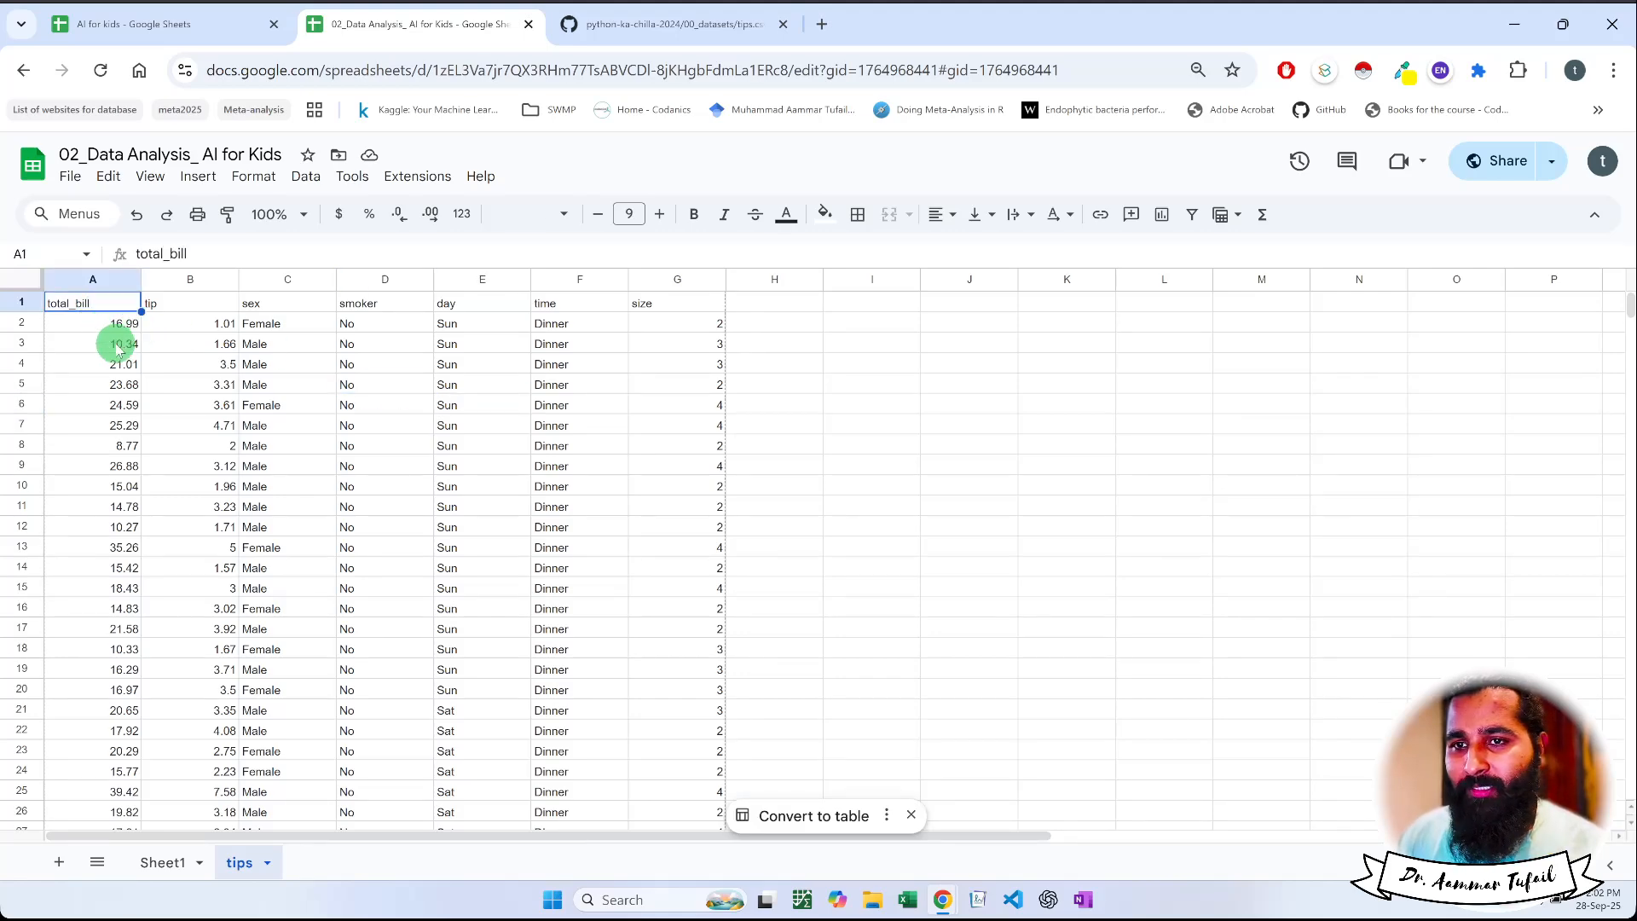
{"action": "key", "text": "ctrl+plus"}
{"action": "key", "text": "ctrl+plus"}
{"action": "key", "text": "ctrl+plus"}
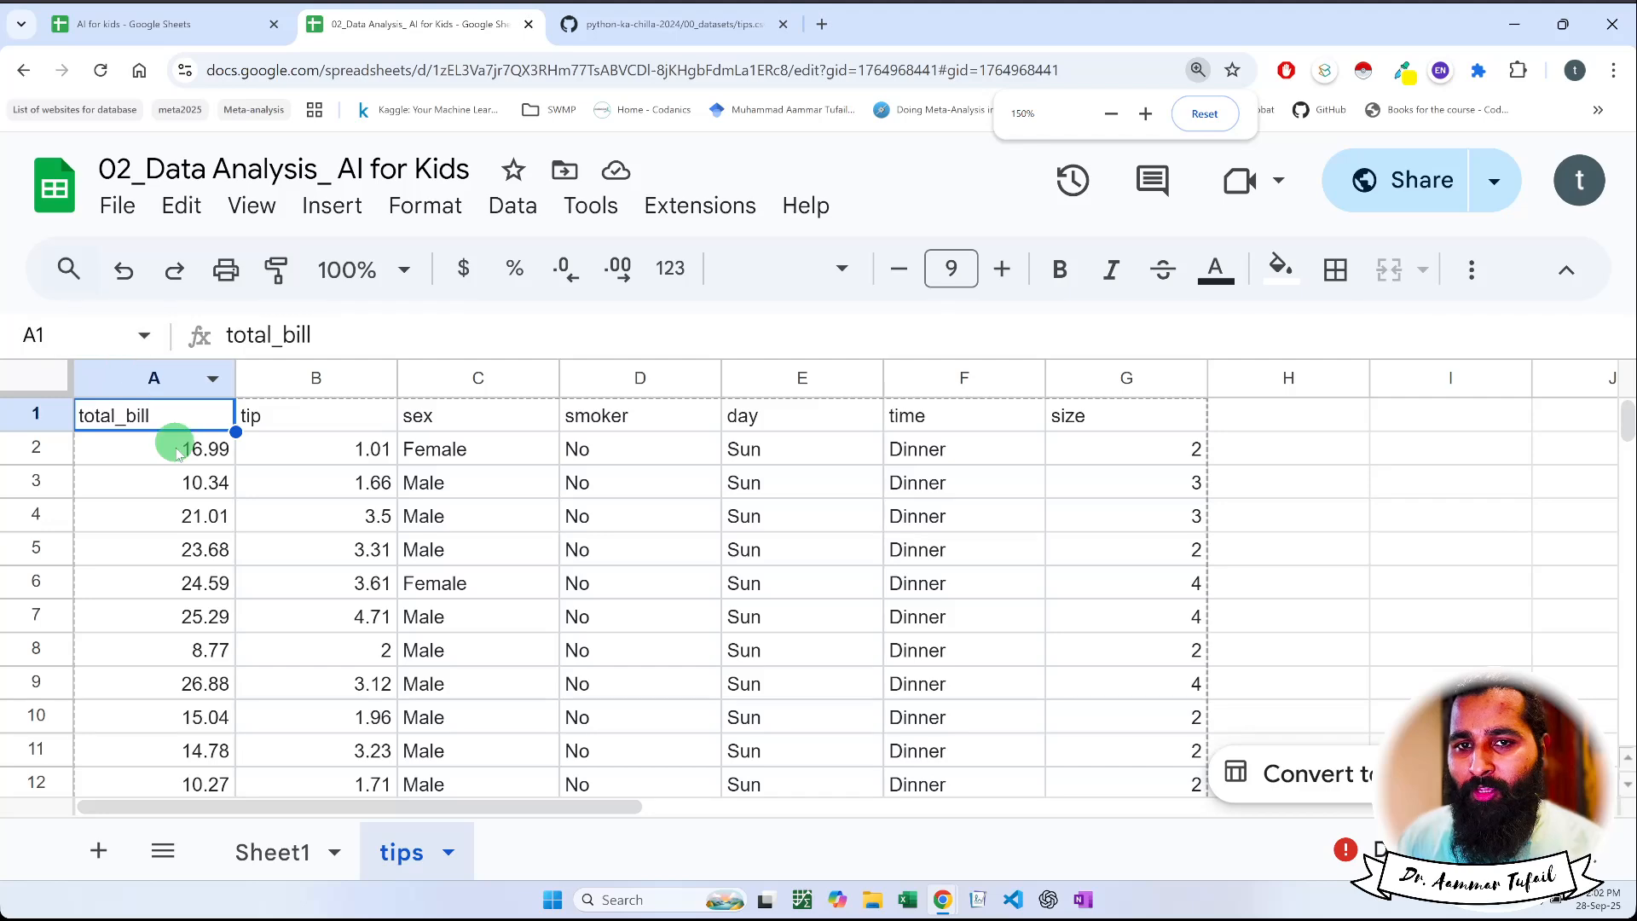
{"action": "key", "text": "ctrl+minus"}
{"action": "key", "text": "ctrl+minus"}
{"action": "key", "text": "ctrl+minus"}
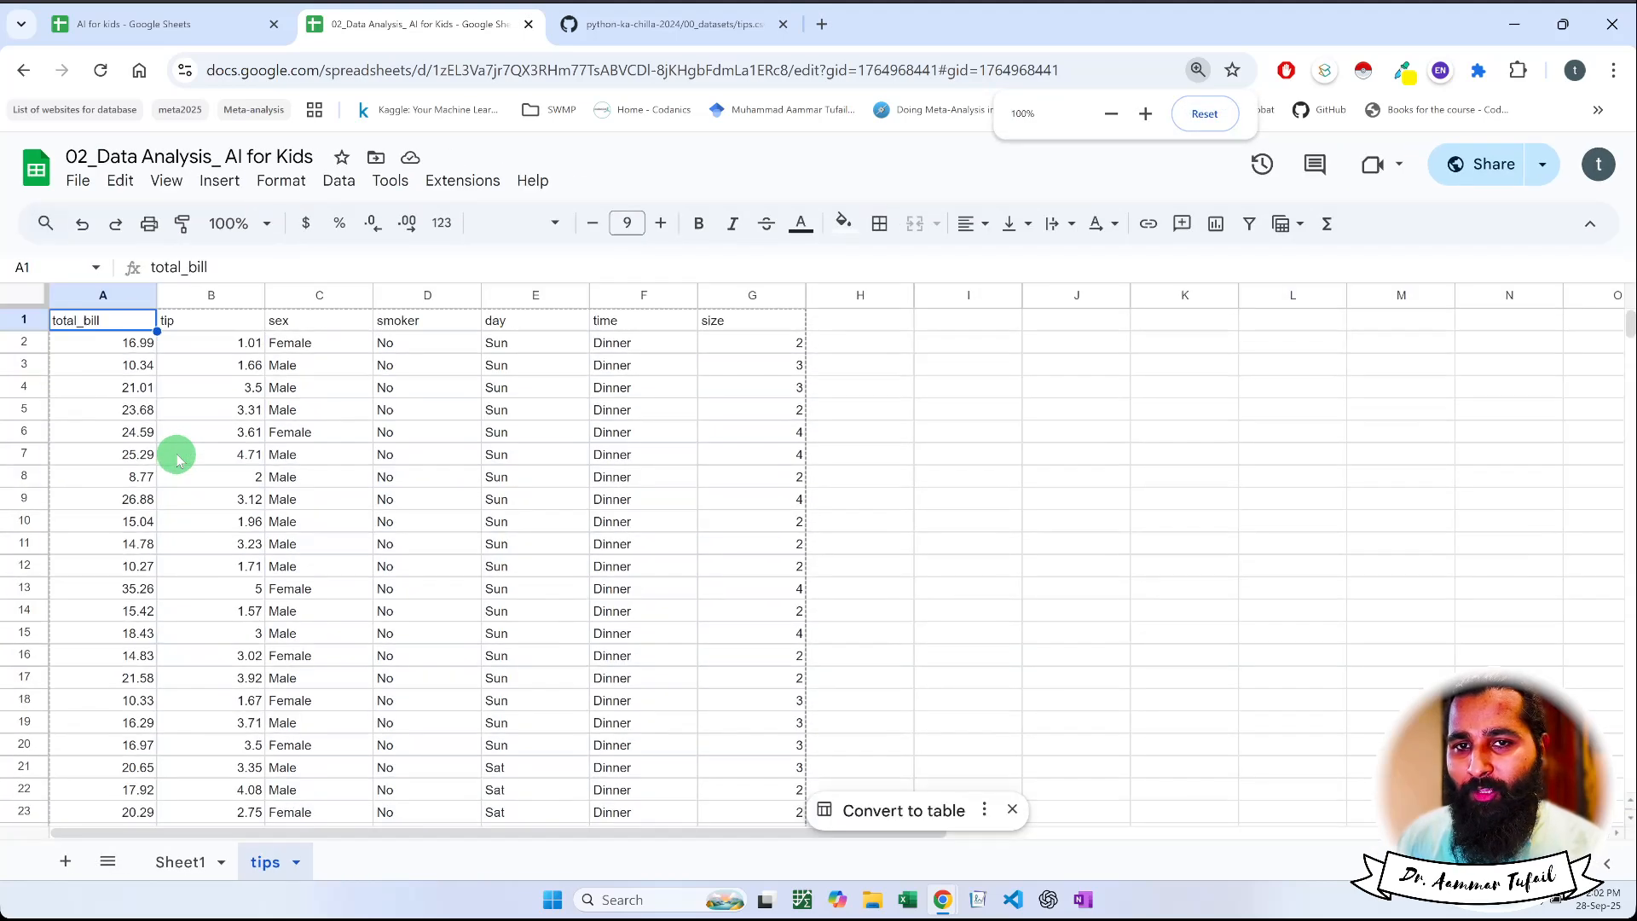
{"action": "left_click", "coordinate": [173, 409]}
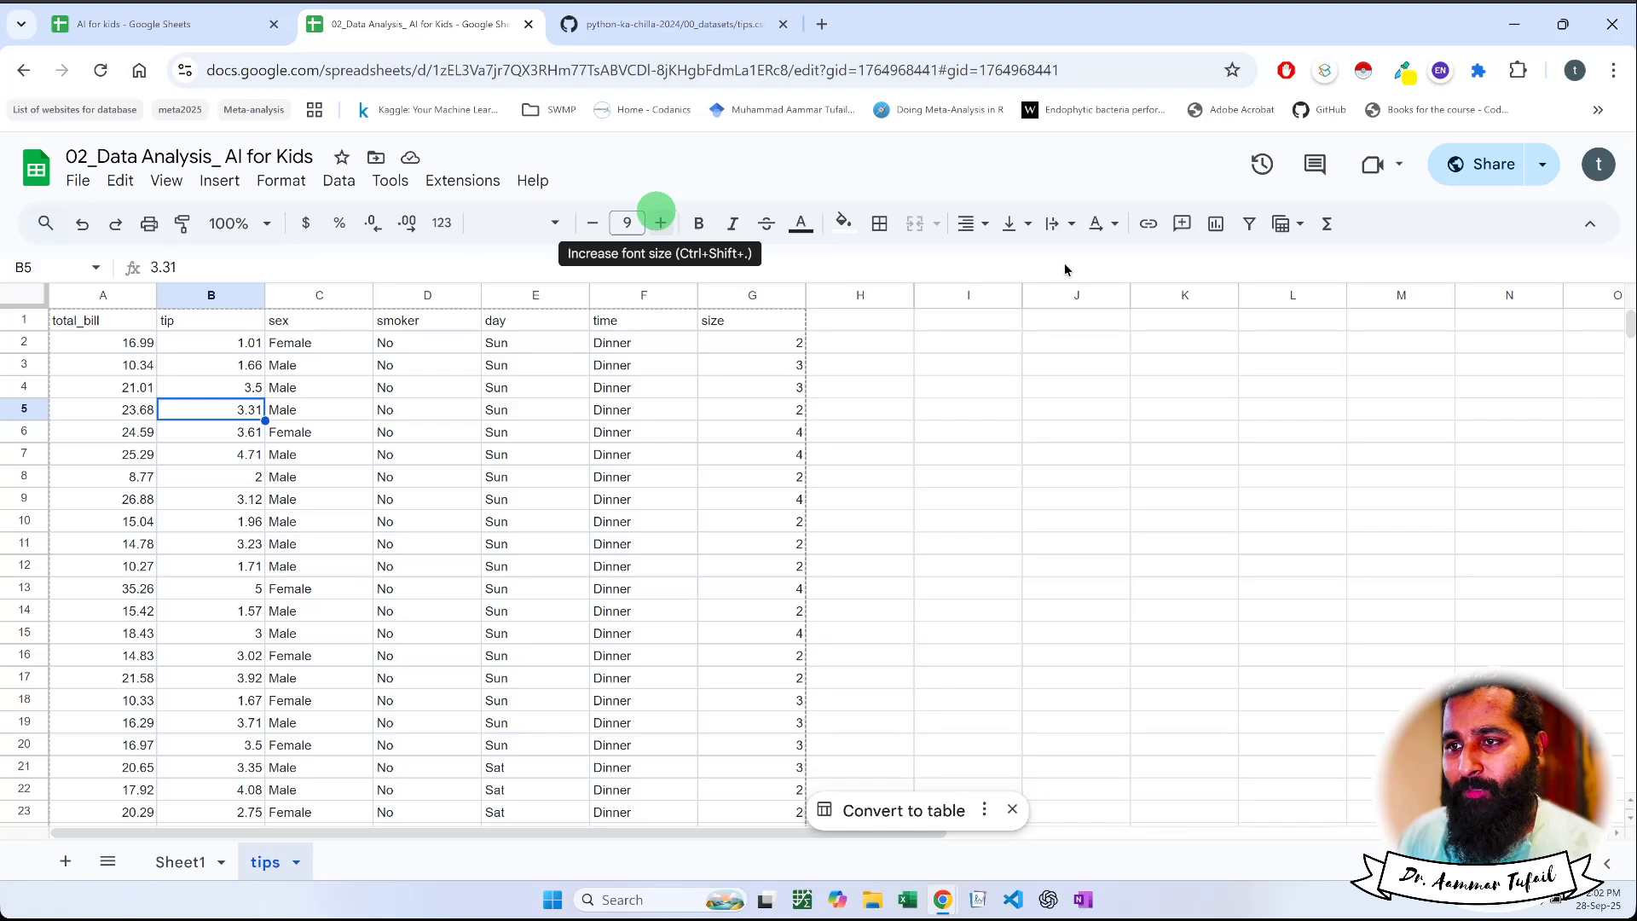
{"action": "left_click", "coordinate": [514, 371]}
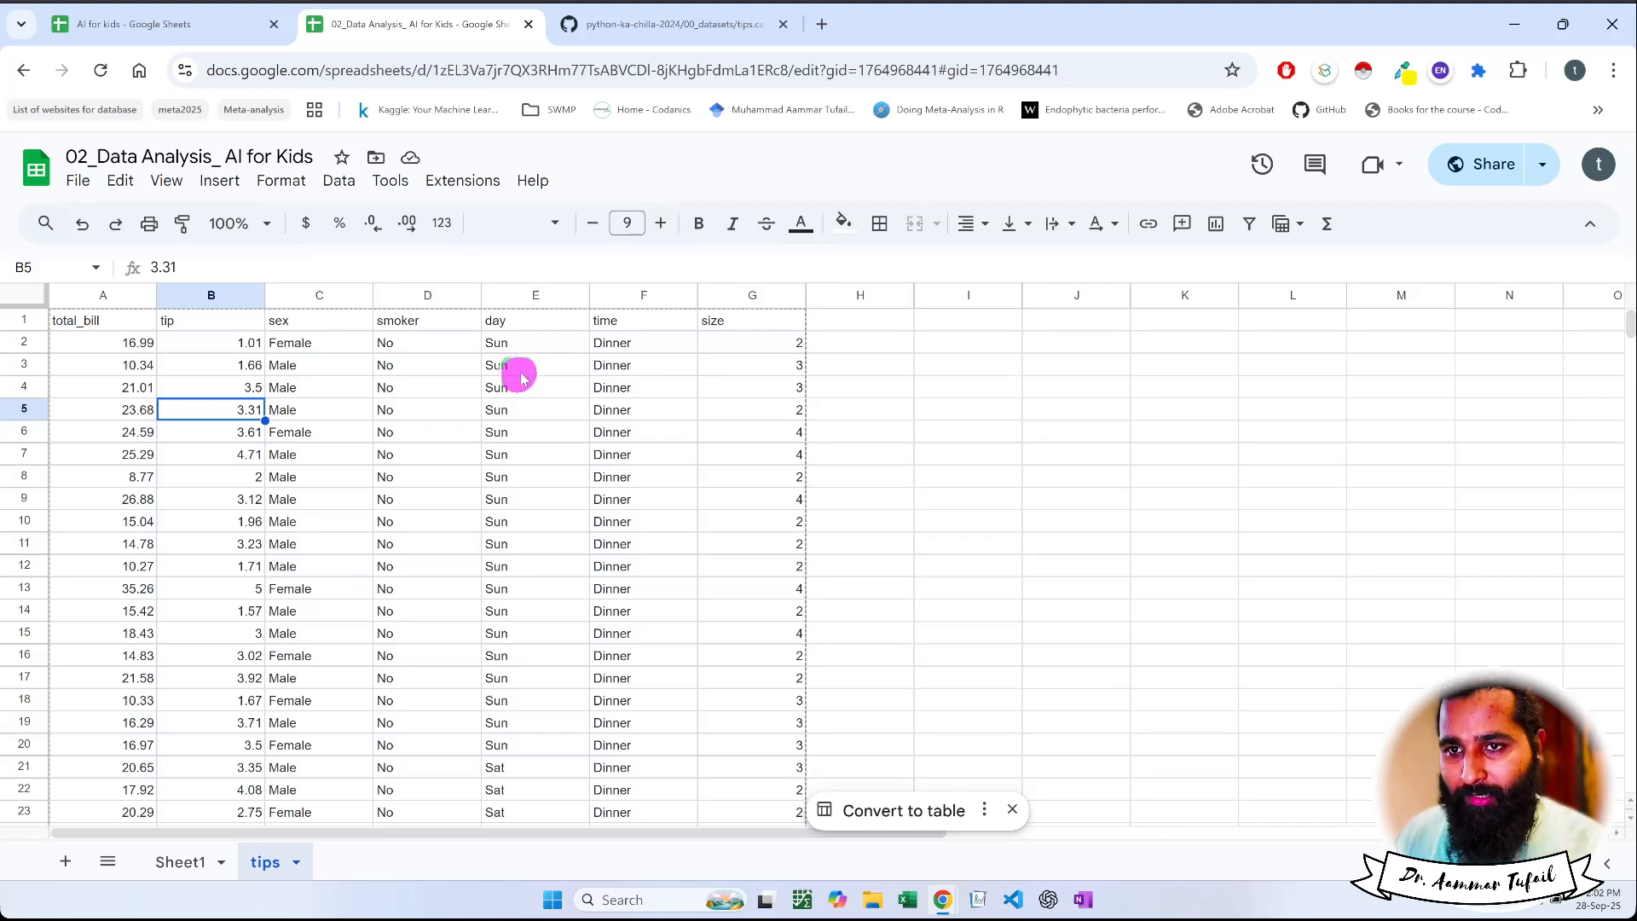
Make the header row A1:G1 of the tips sheet bold, from total_bill to size
{"action": "left_click", "coordinate": [134, 324]}
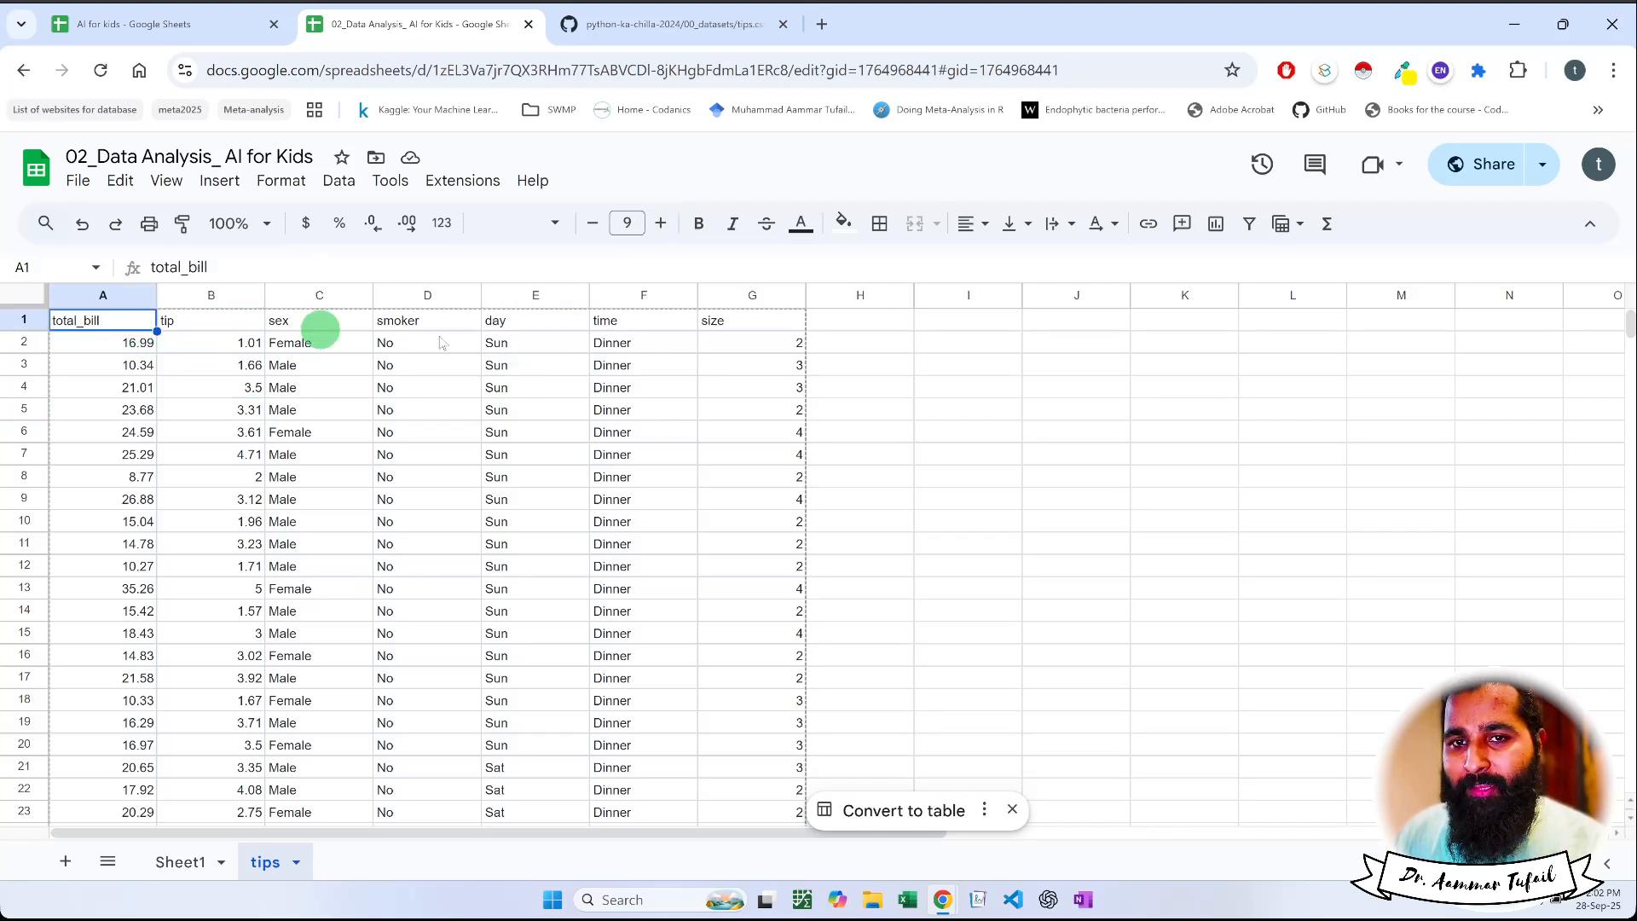
{"action": "left_click", "coordinate": [731, 332]}
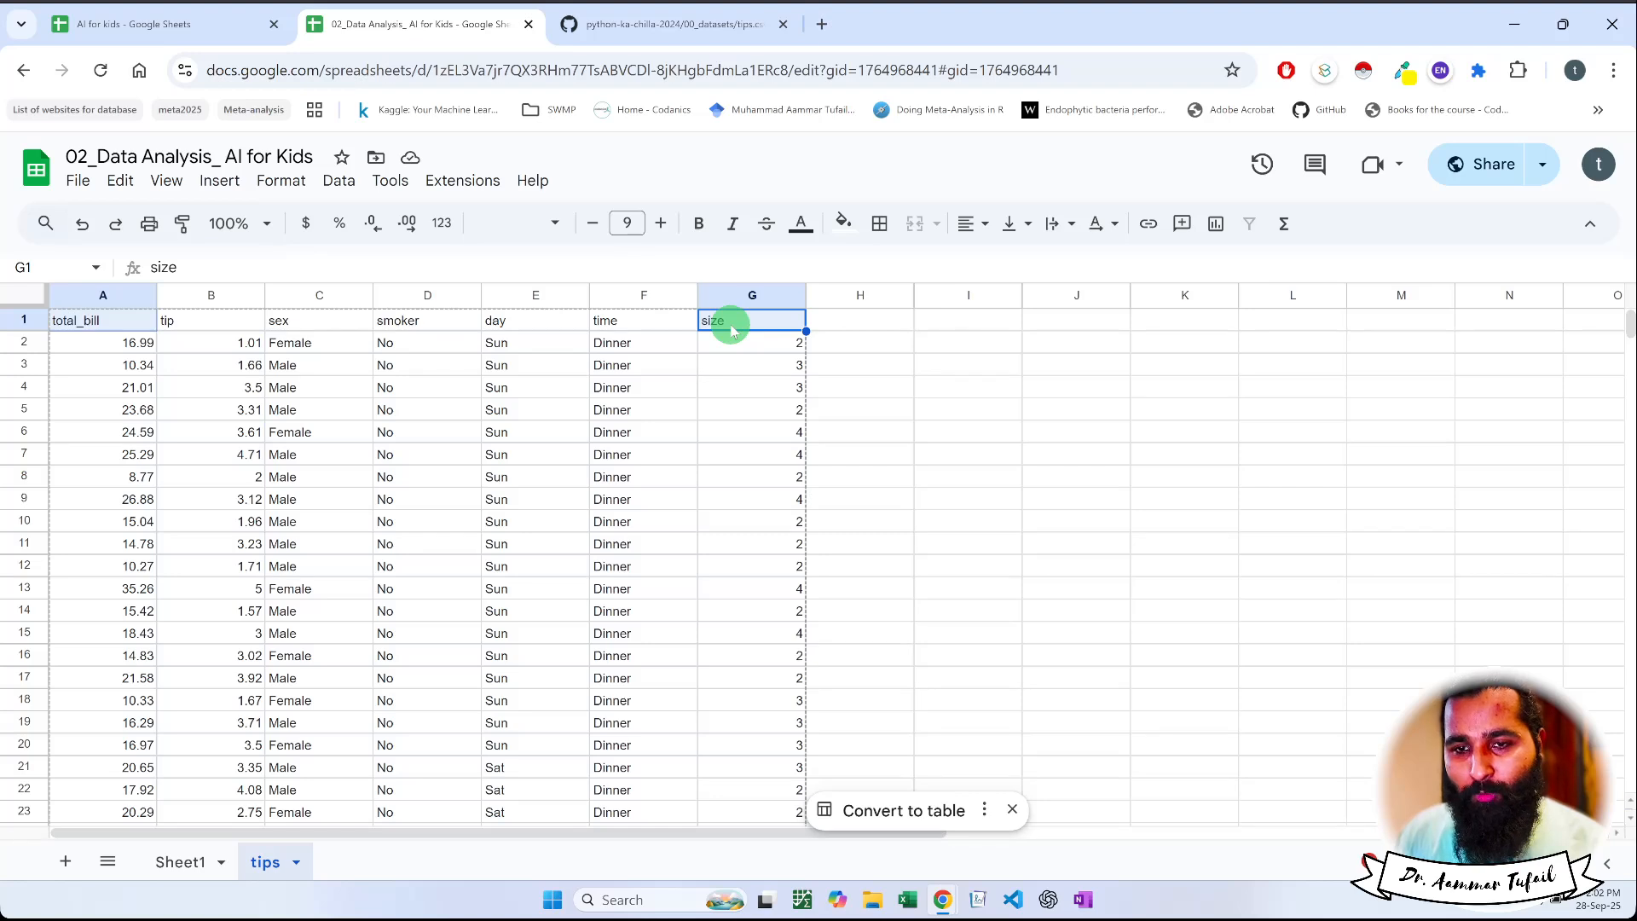
{"action": "key", "text": "ctrl+b"}
{"action": "left_click", "coordinate": [229, 328], "text": "shift"}
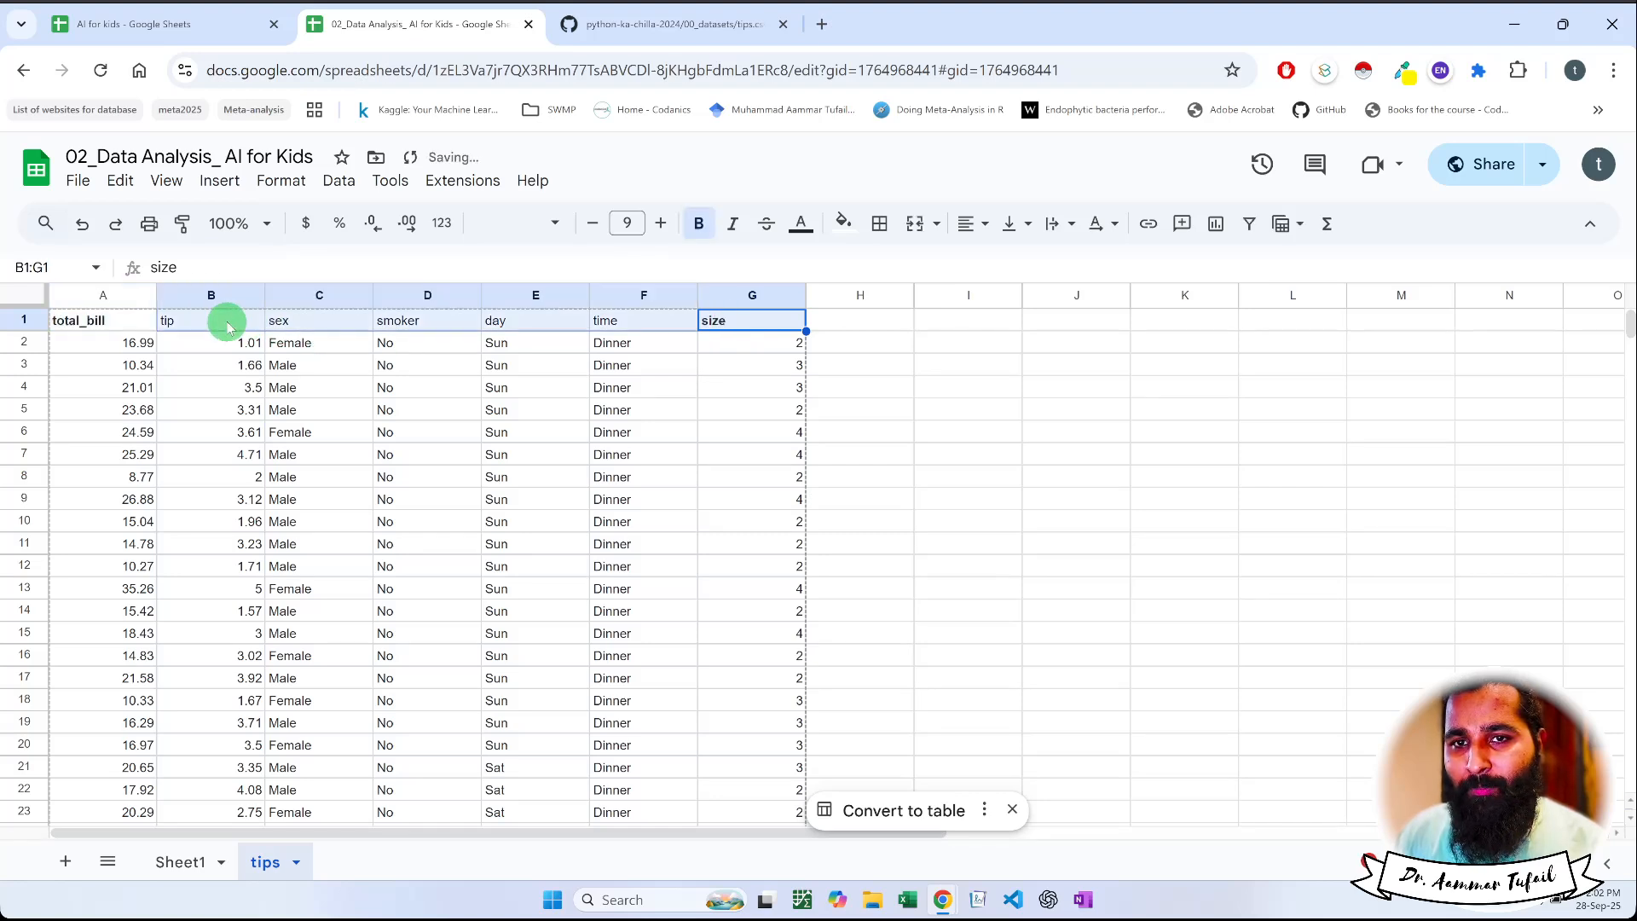
{"action": "key", "text": "ctrl+b"}
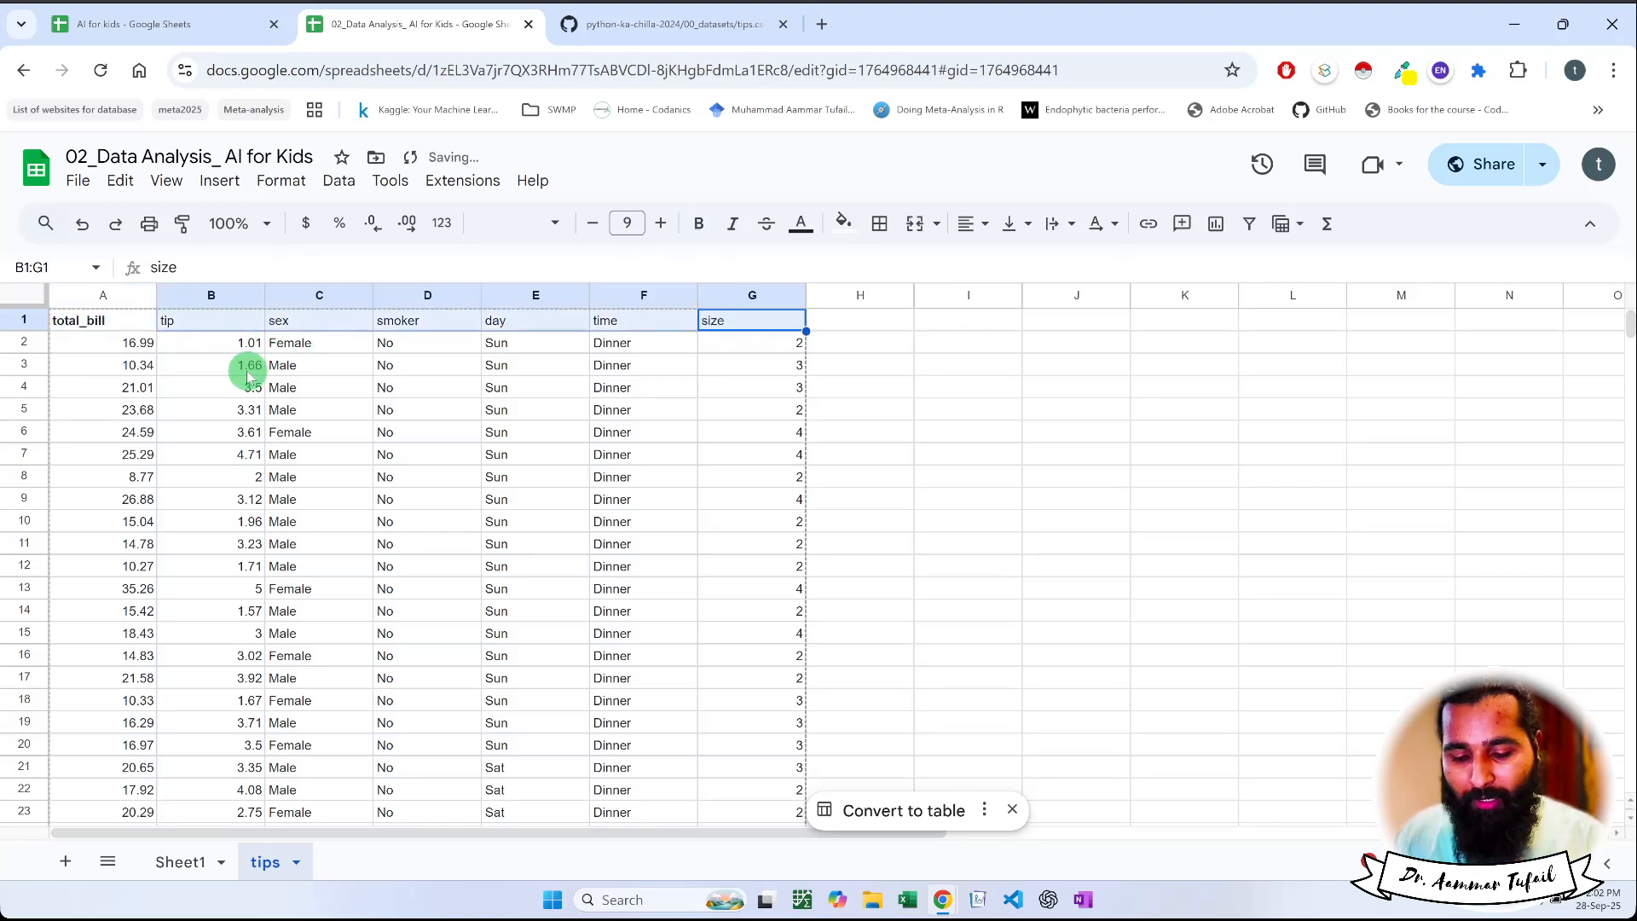
{"action": "key", "text": "ctrl+b"}
{"action": "left_click", "coordinate": [307, 388]}
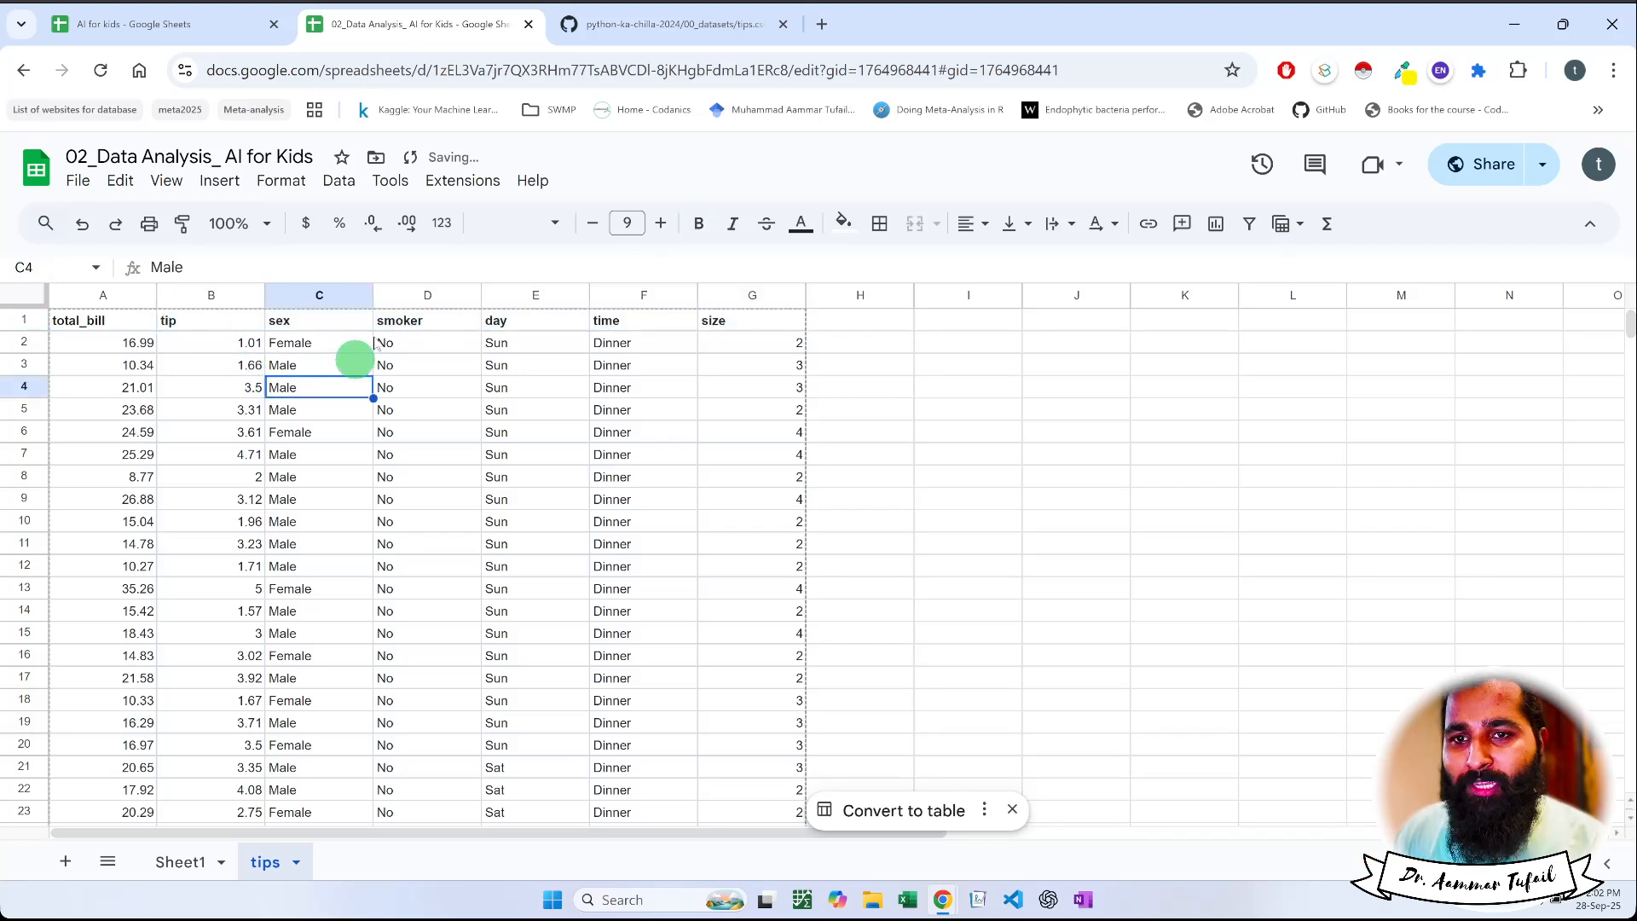
{"action": "left_click", "coordinate": [107, 321]}
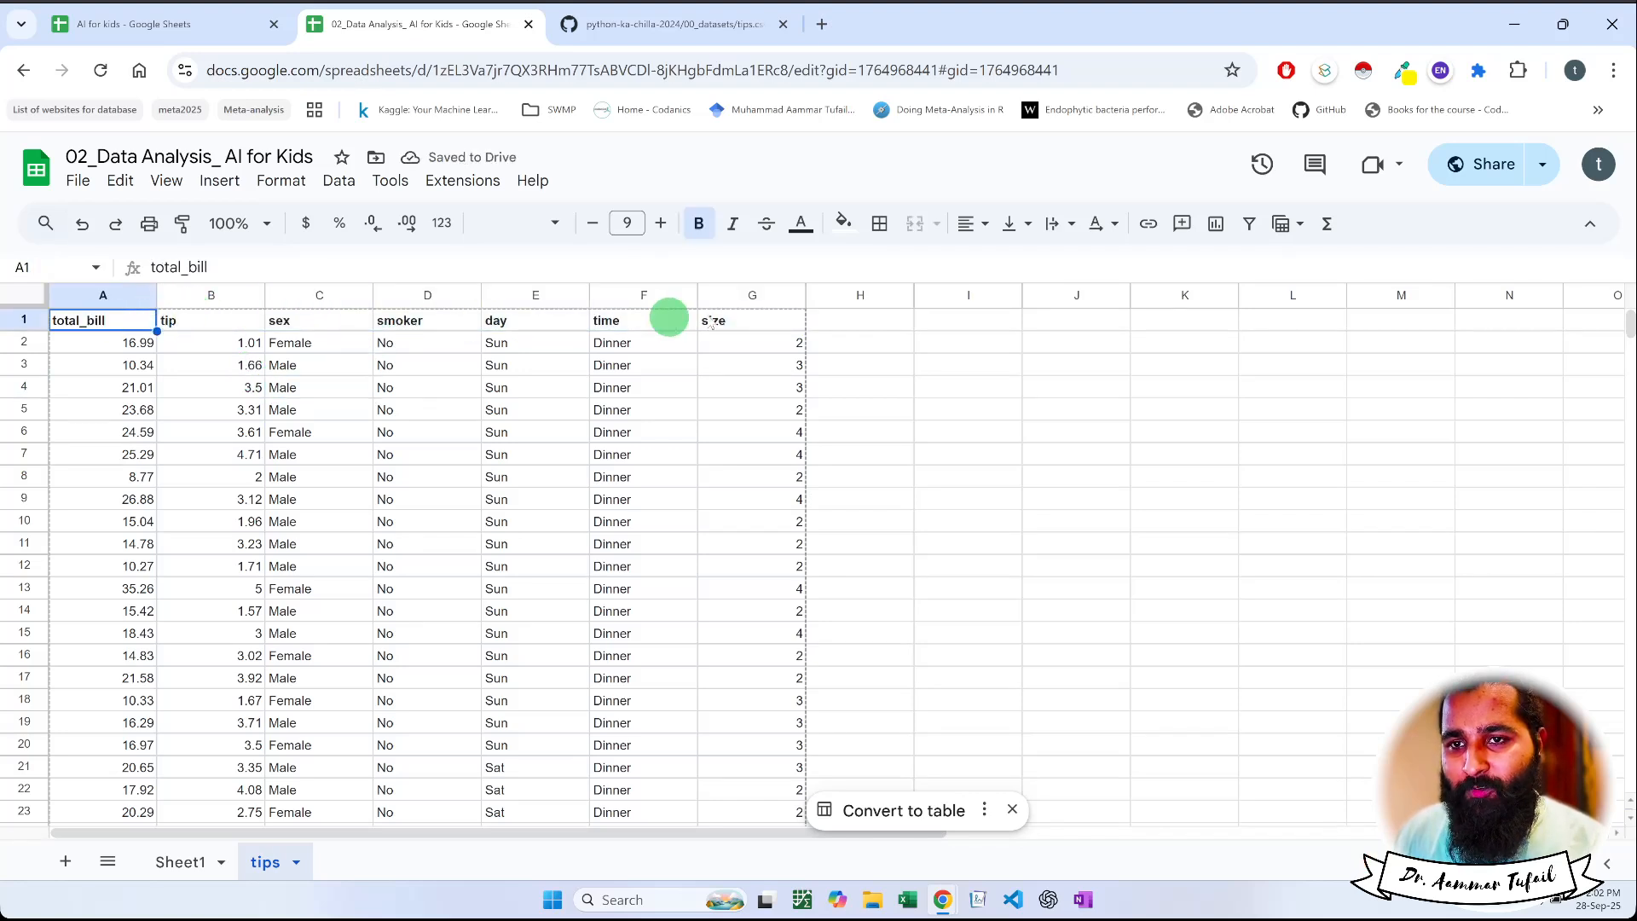
{"action": "left_click", "coordinate": [760, 322], "text": "shift"}
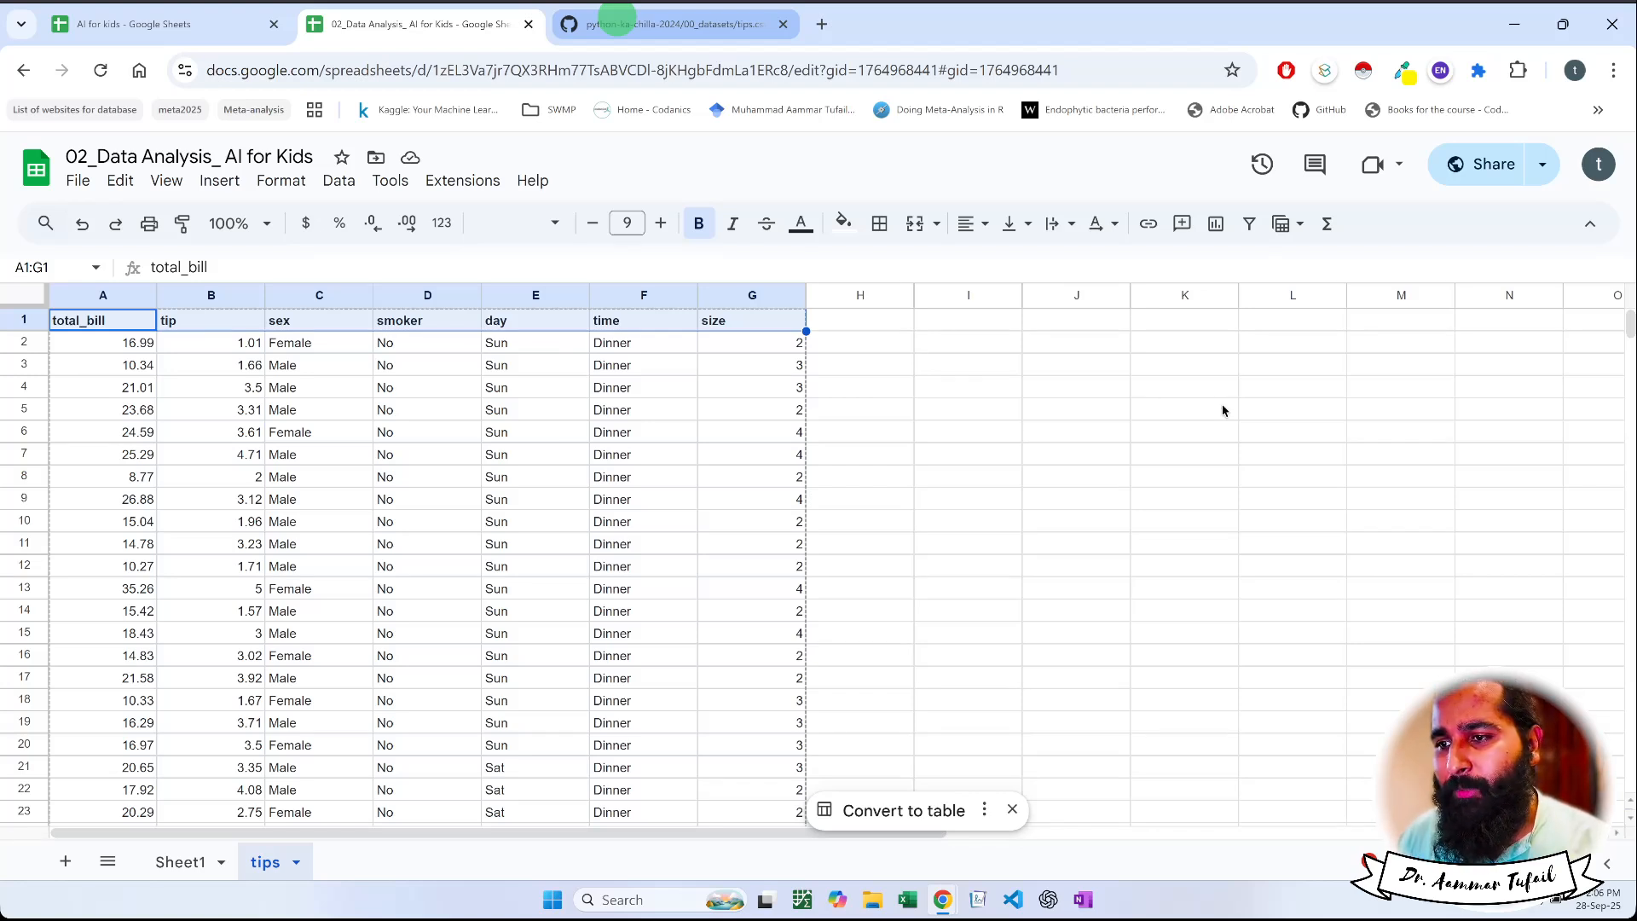
Examine the day, time and size columns of the tips data, including the first party size entries
{"action": "left_click", "coordinate": [241, 407]}
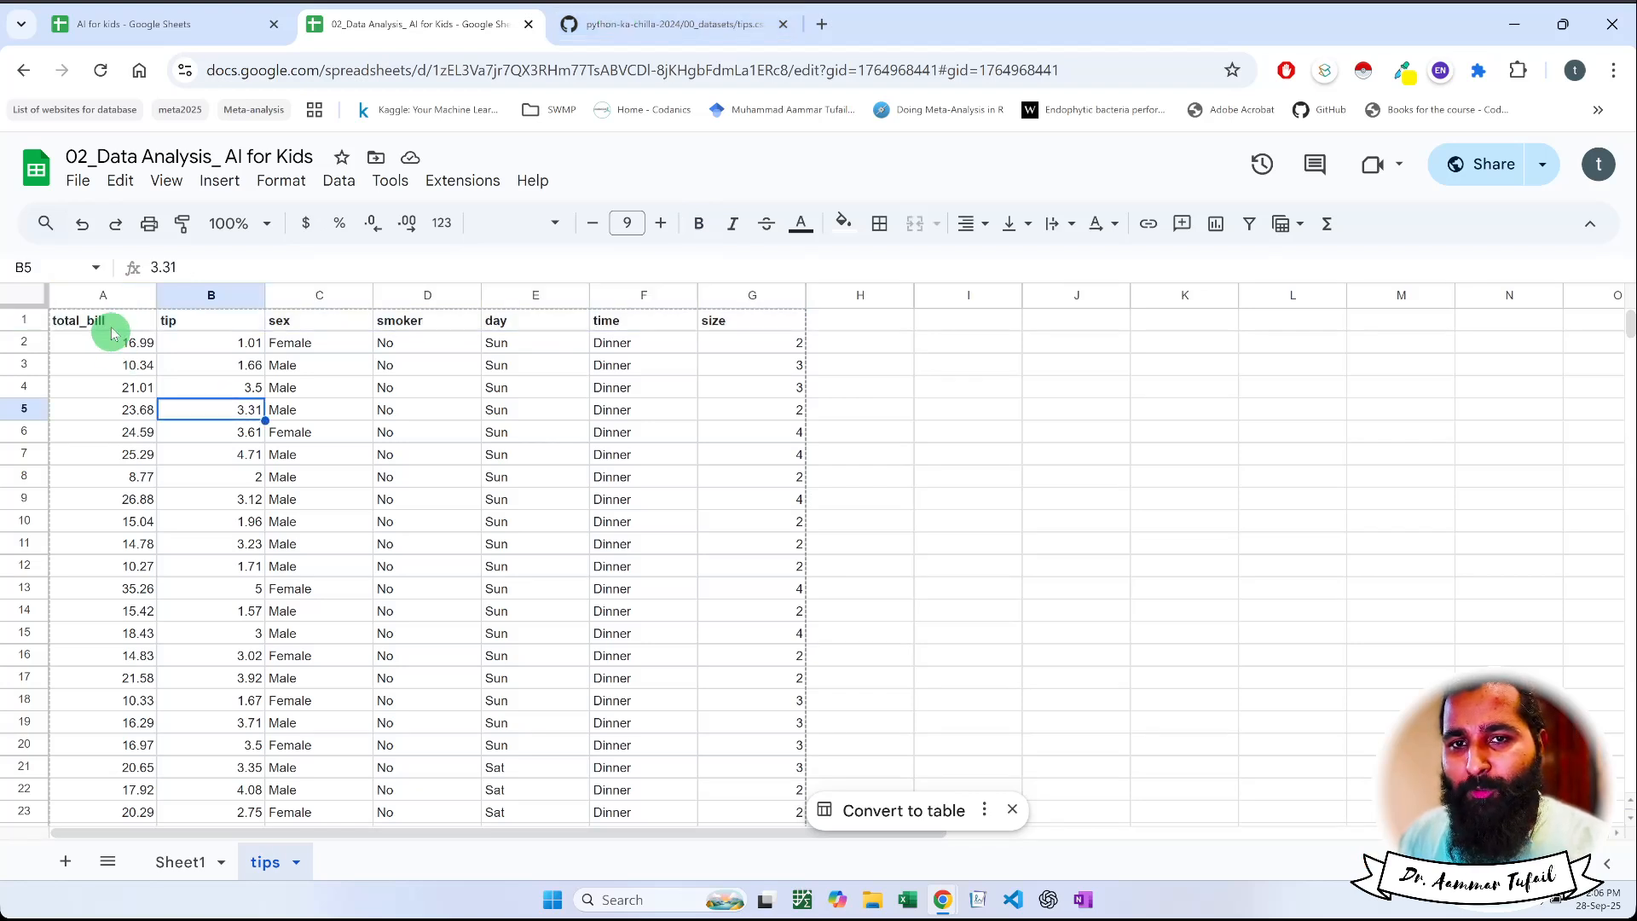
{"action": "left_click", "coordinate": [495, 325]}
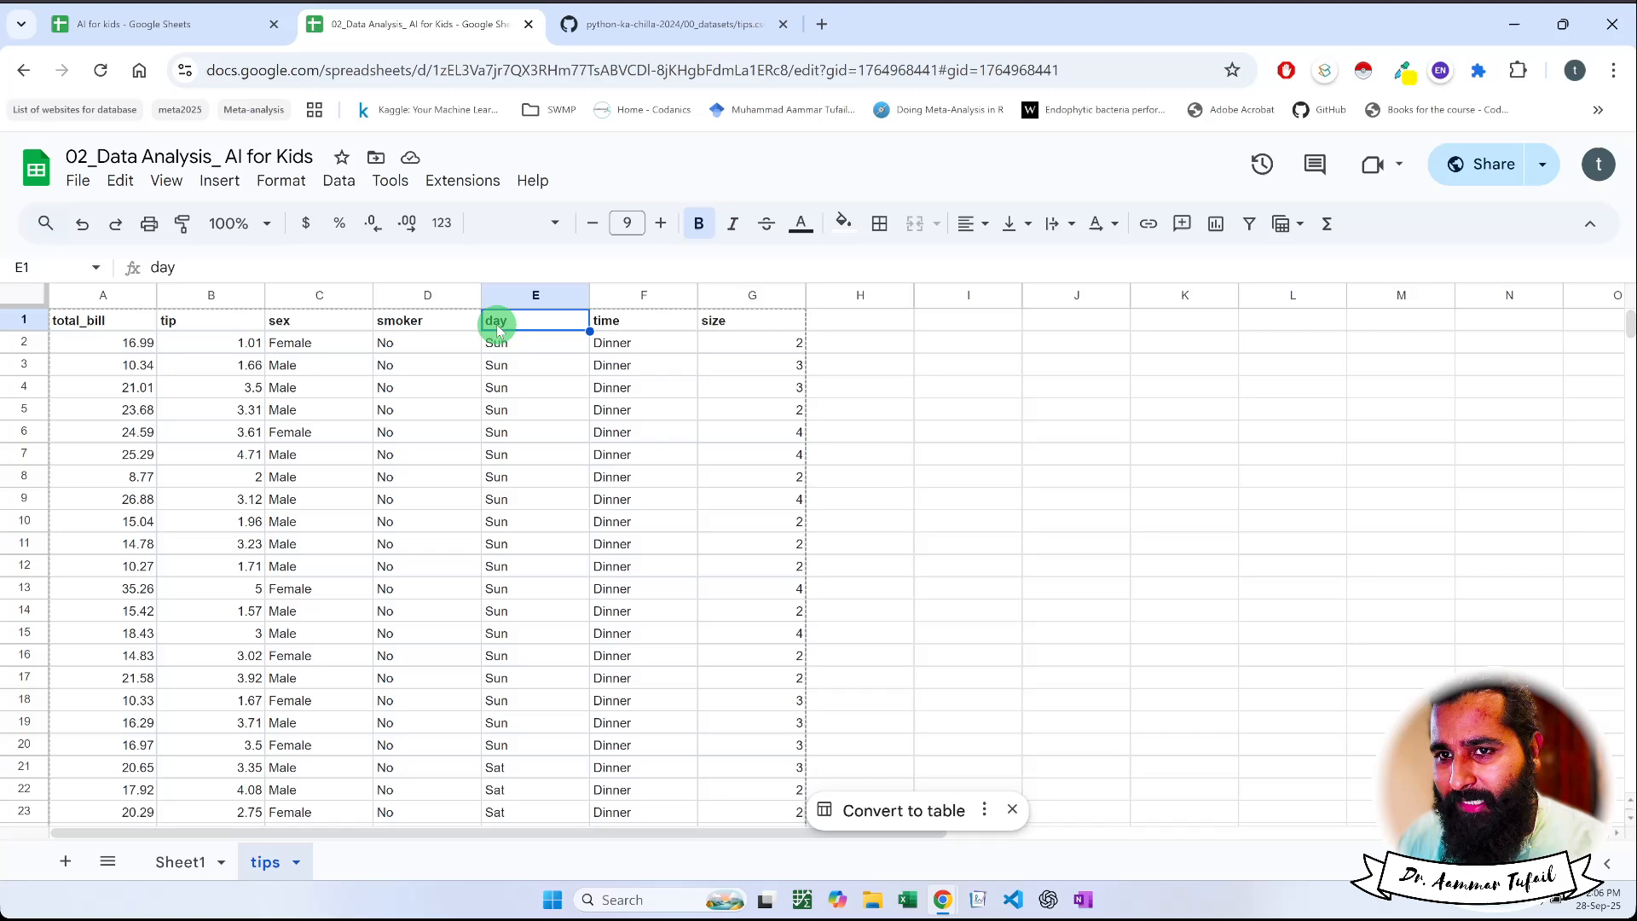
{"action": "left_click", "coordinate": [614, 328]}
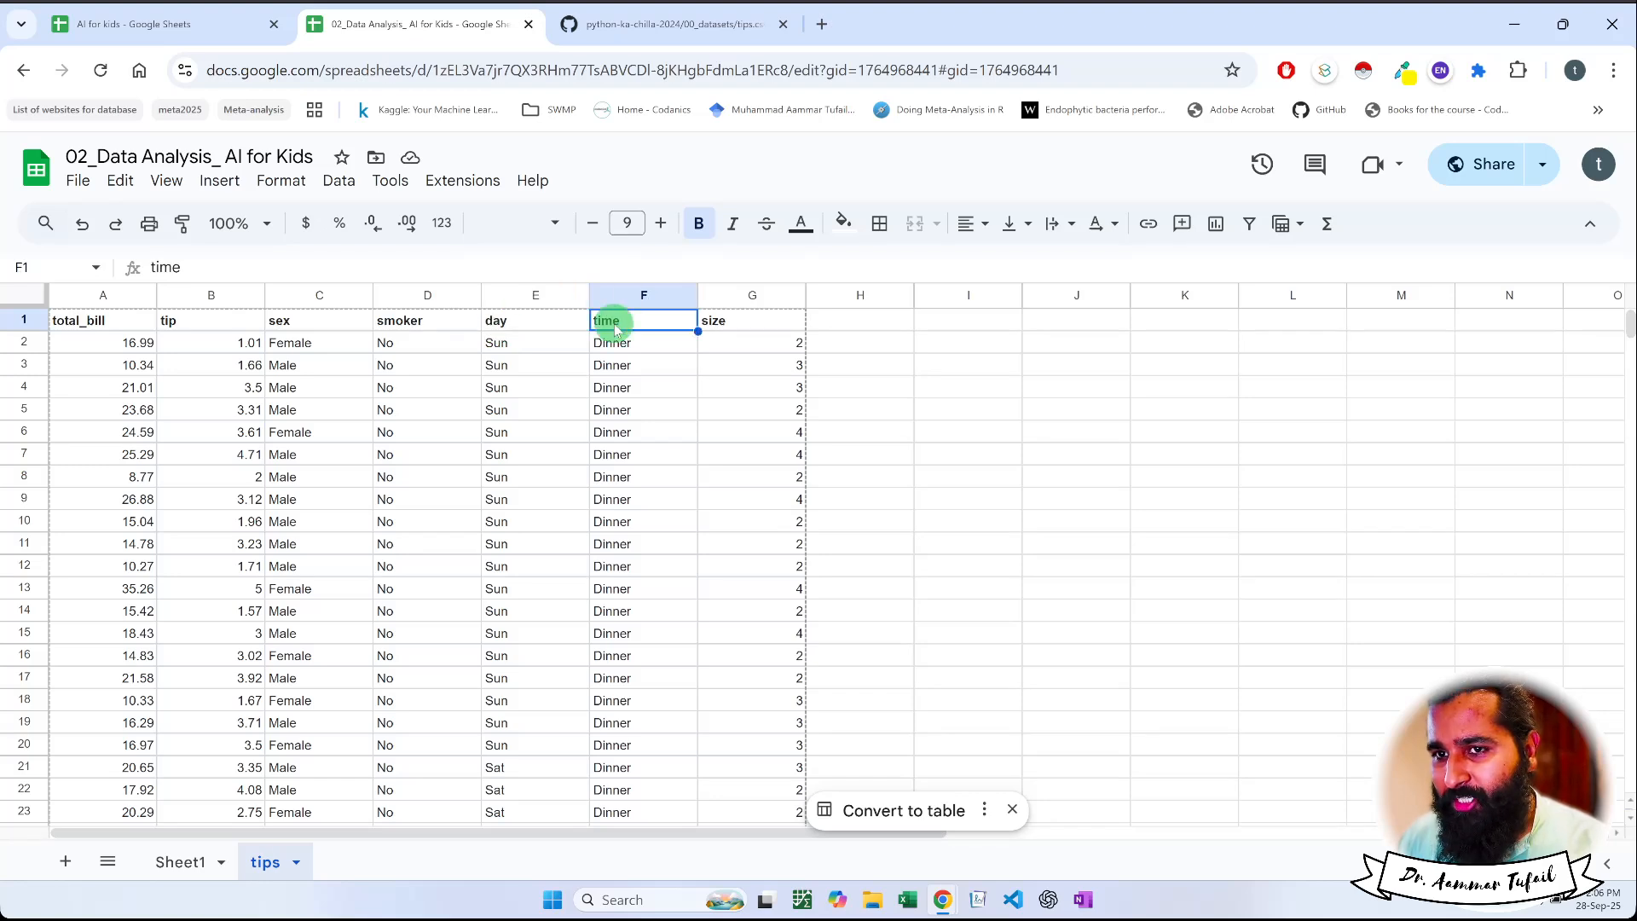
{"action": "left_click", "coordinate": [718, 322]}
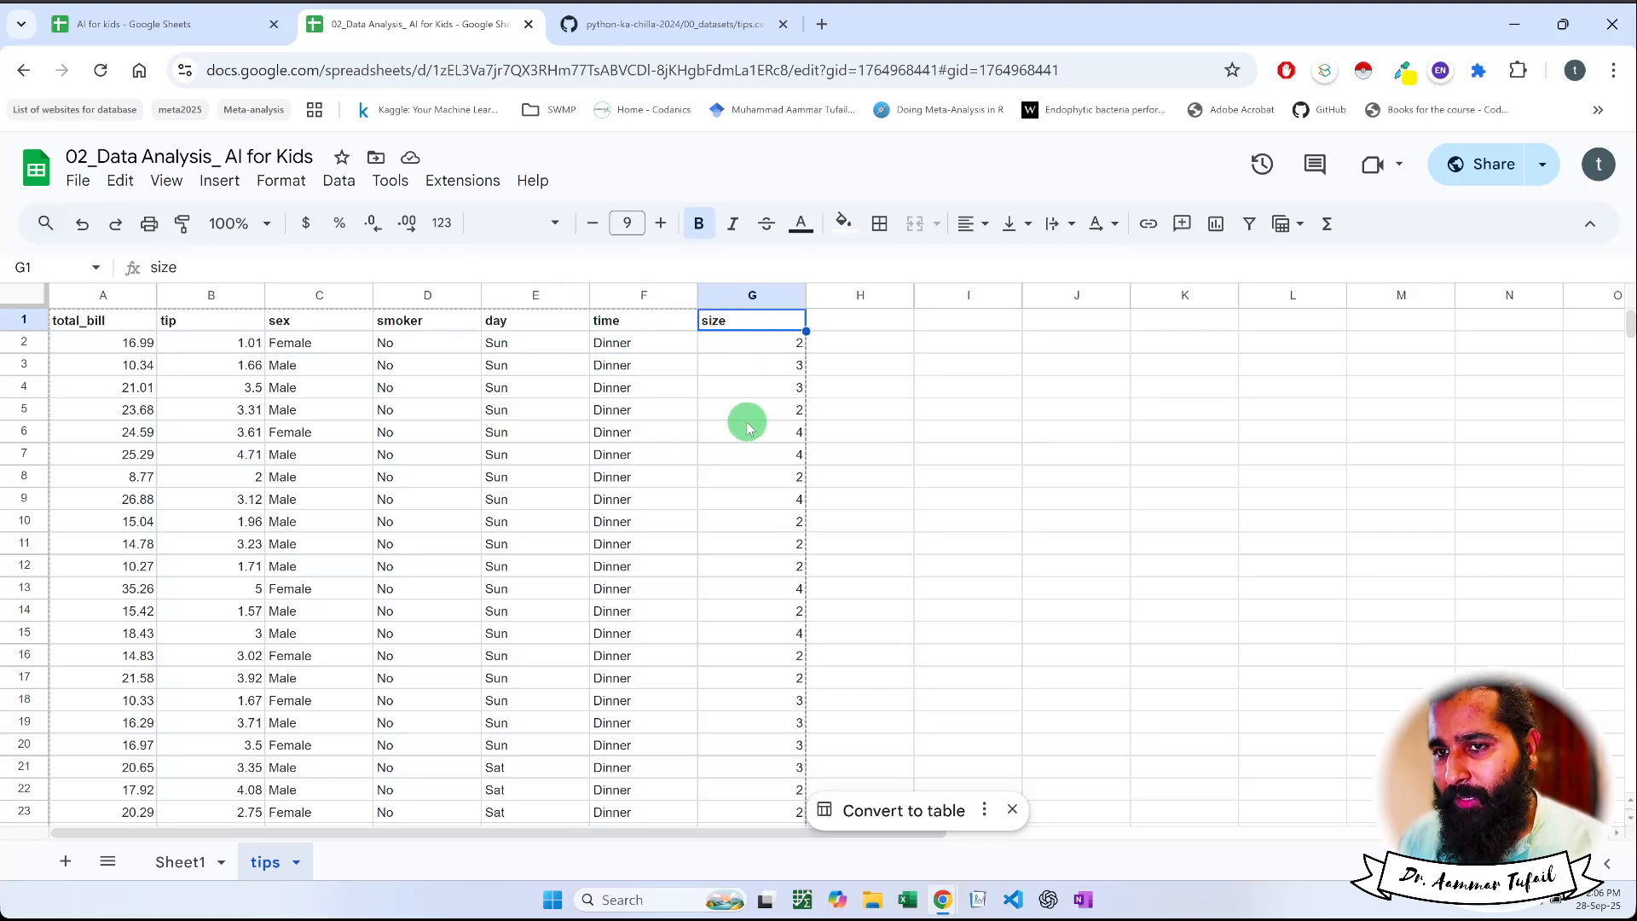
{"action": "left_click_drag", "start_coordinate": [753, 346], "coordinate": [759, 412]}
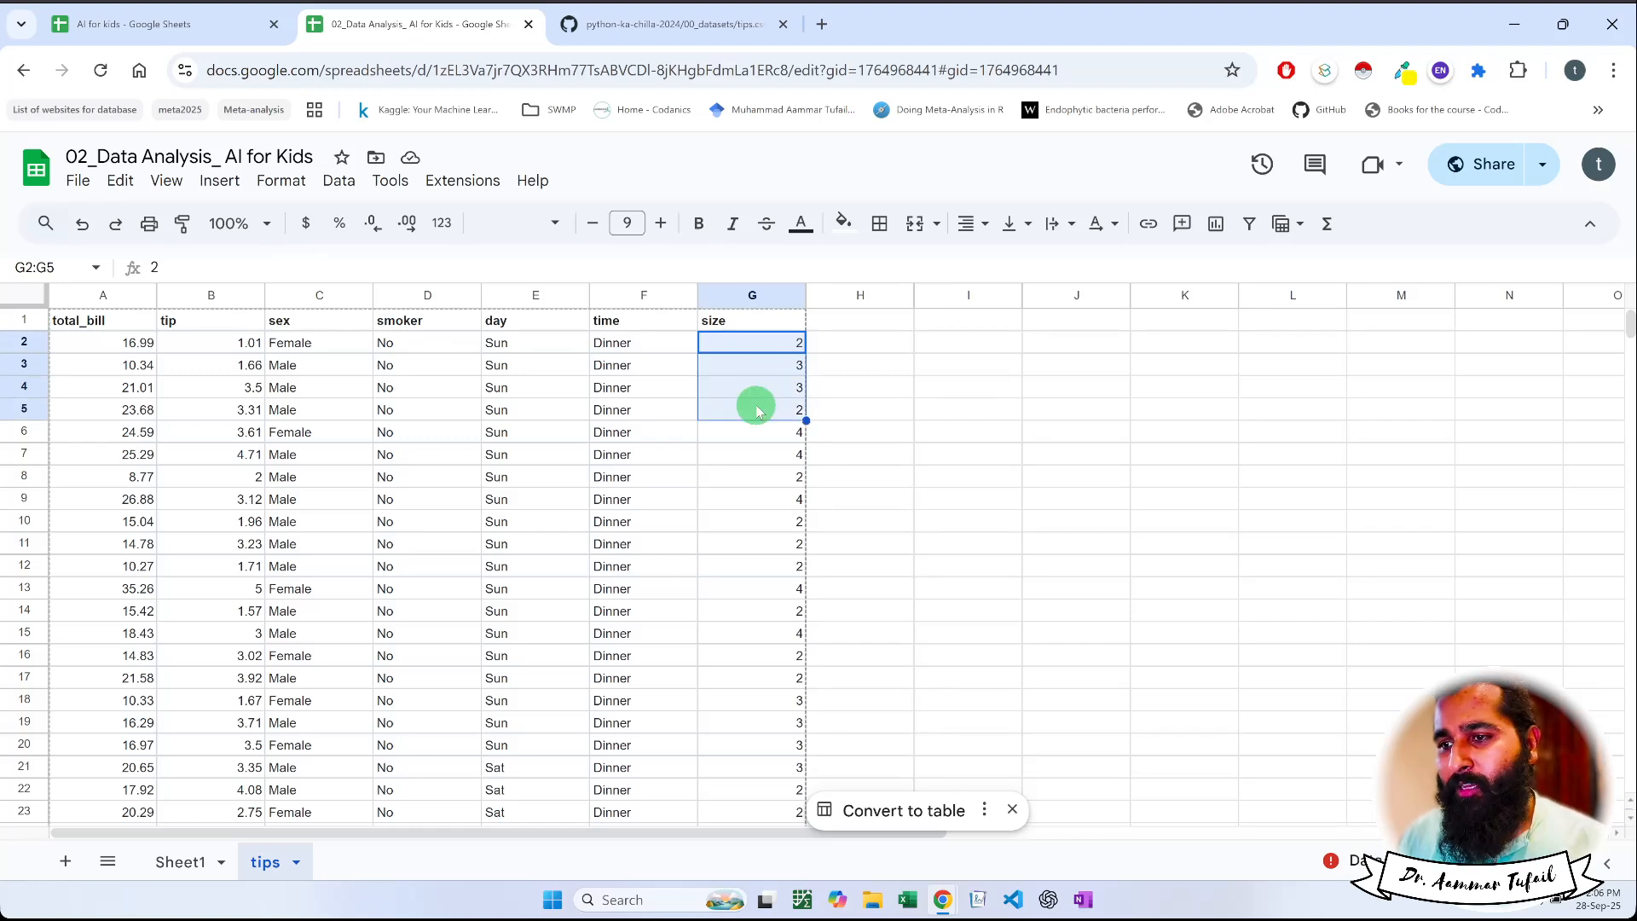
{"action": "left_click", "coordinate": [758, 411]}
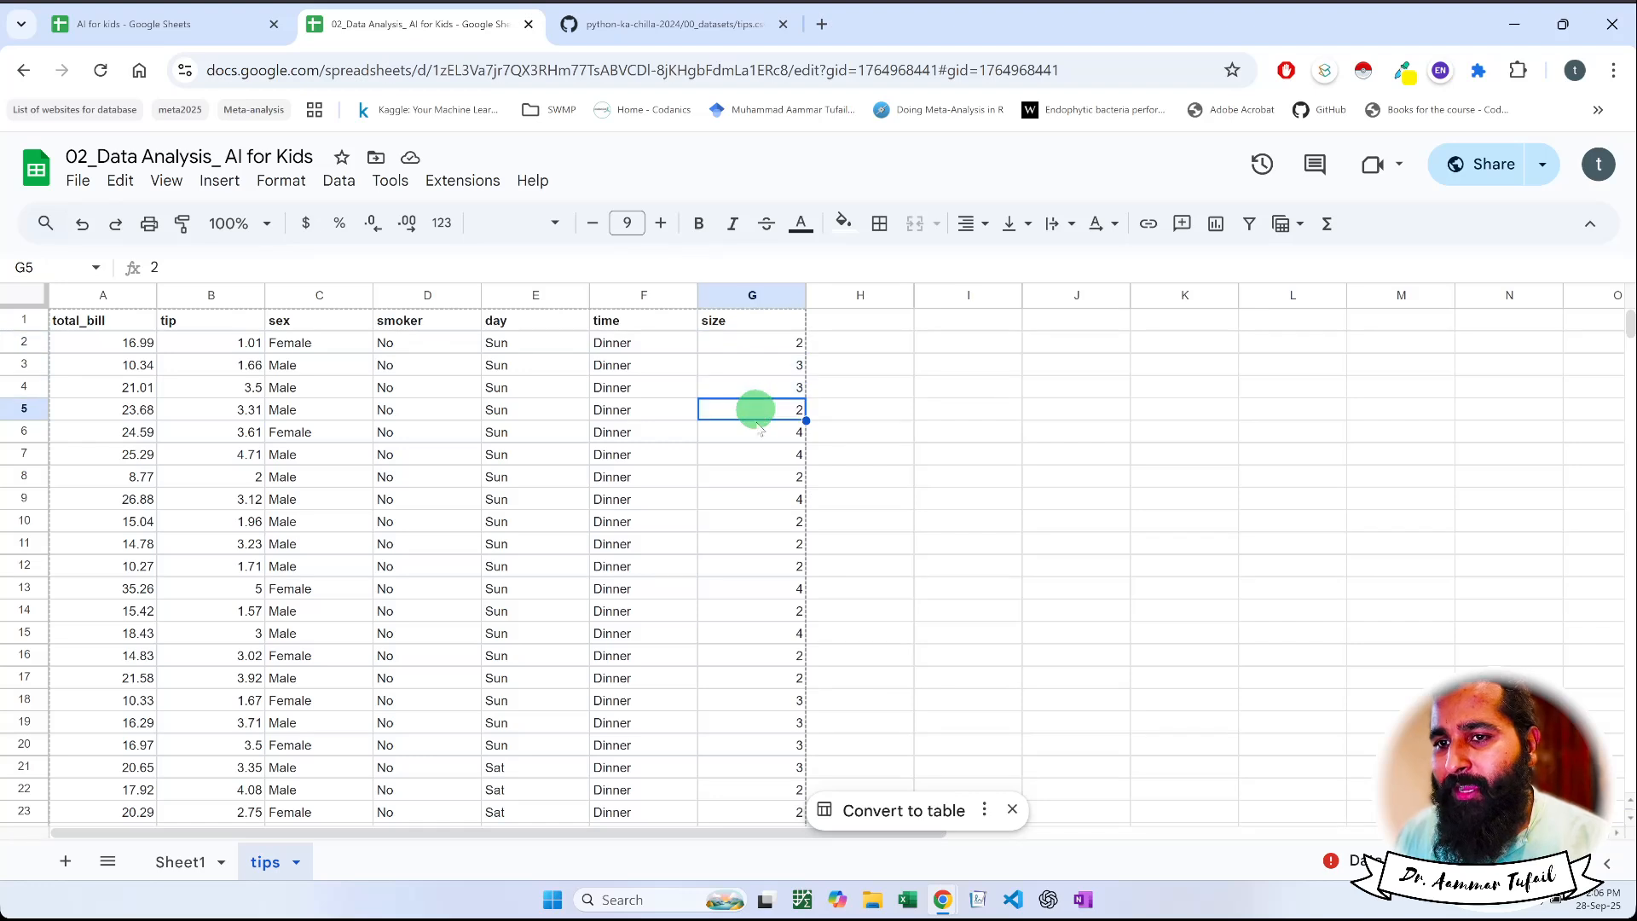
{"action": "left_click", "coordinate": [756, 431]}
{"action": "left_click", "coordinate": [763, 389]}
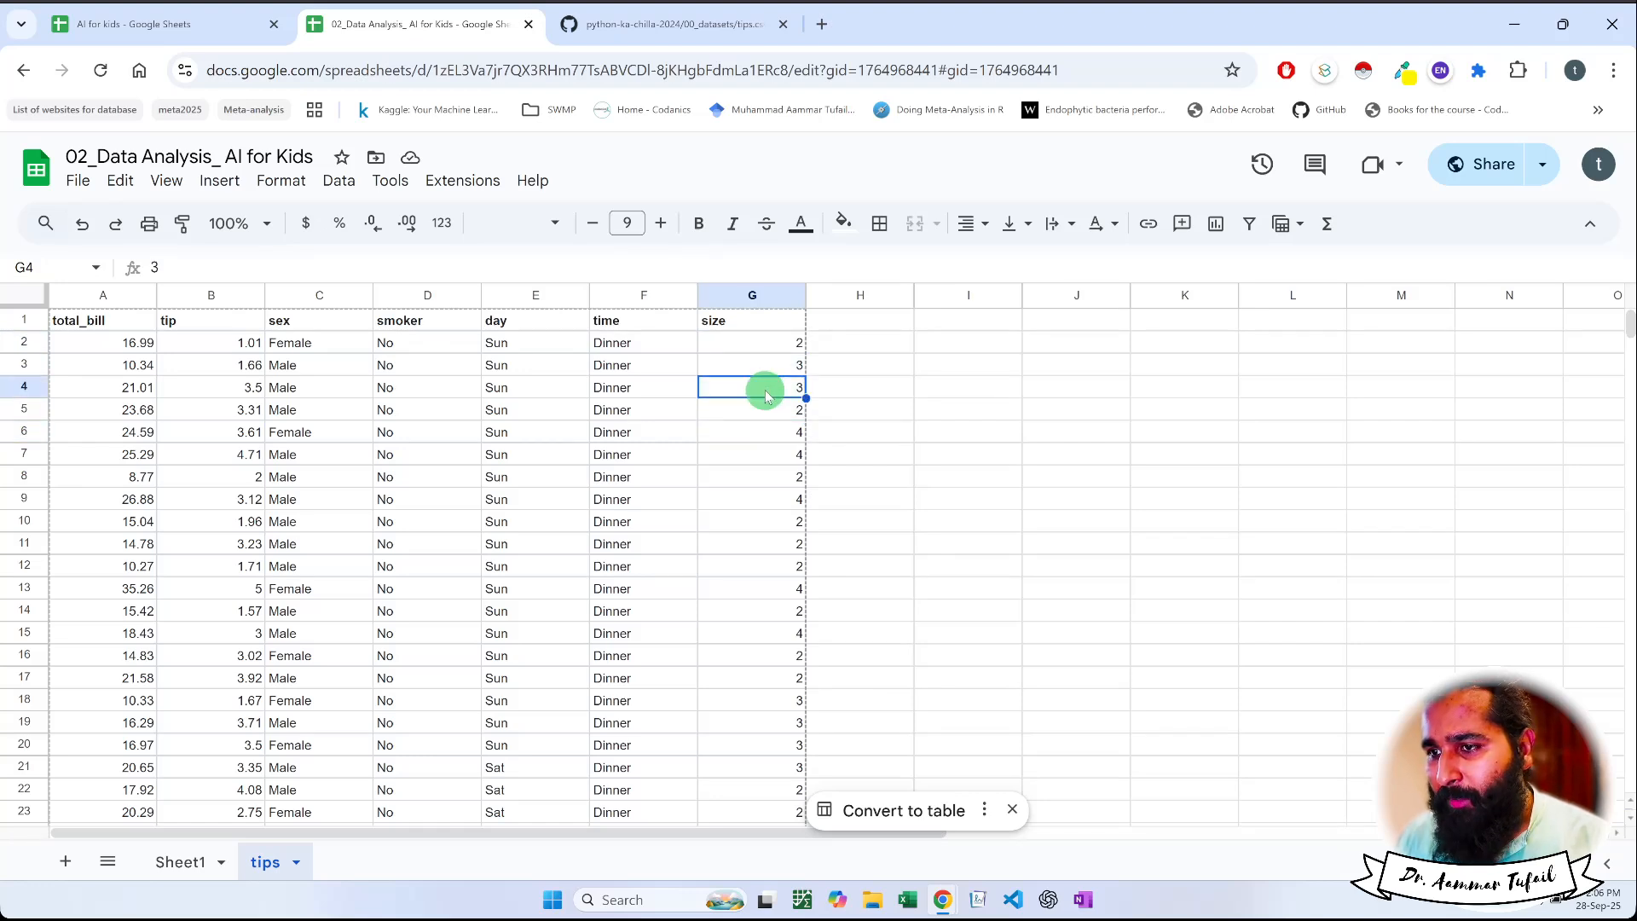
{"action": "left_click", "coordinate": [758, 432]}
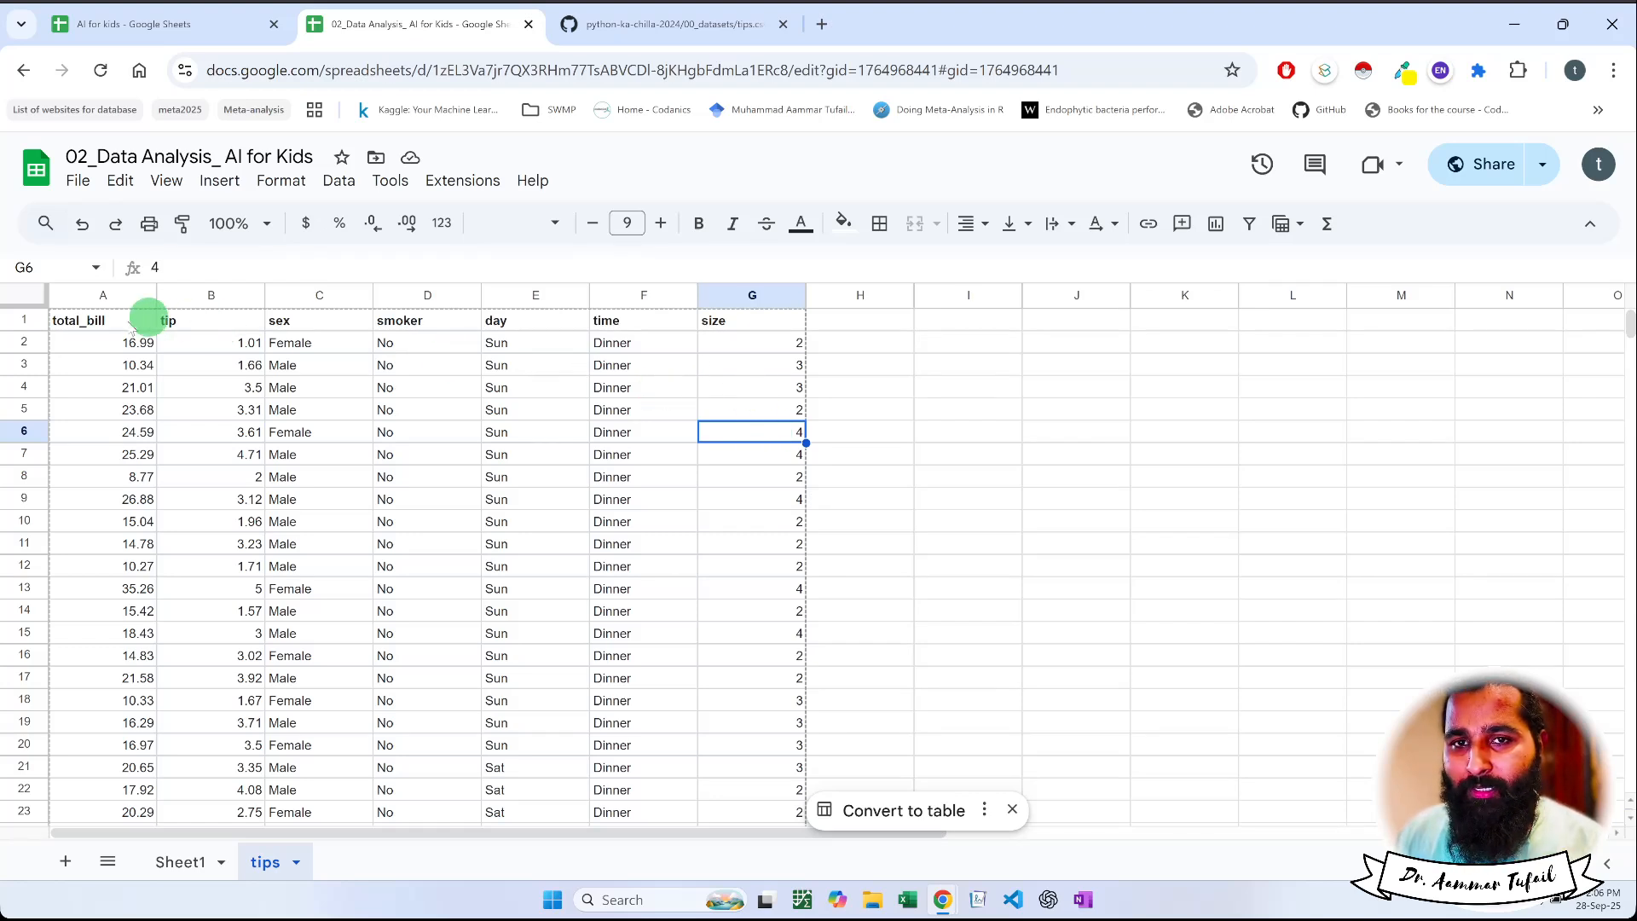
Select the whole tips dataset A1:G206 including its headers and convert it to a table
{"action": "left_click", "coordinate": [93, 322]}
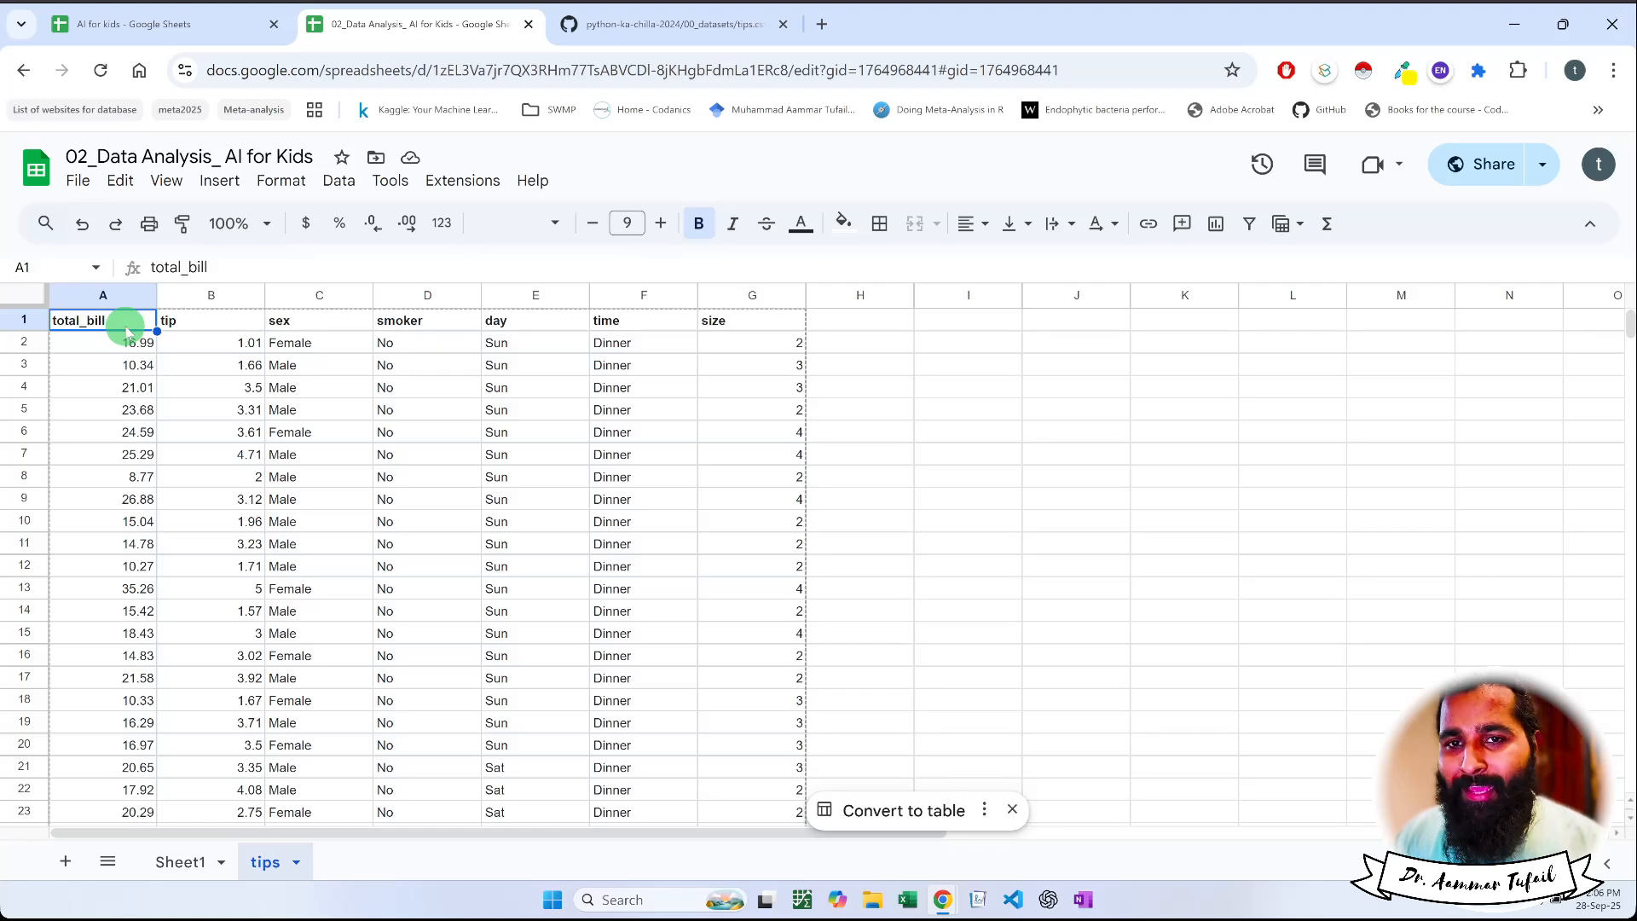
{"action": "key", "text": "ctrl+a"}
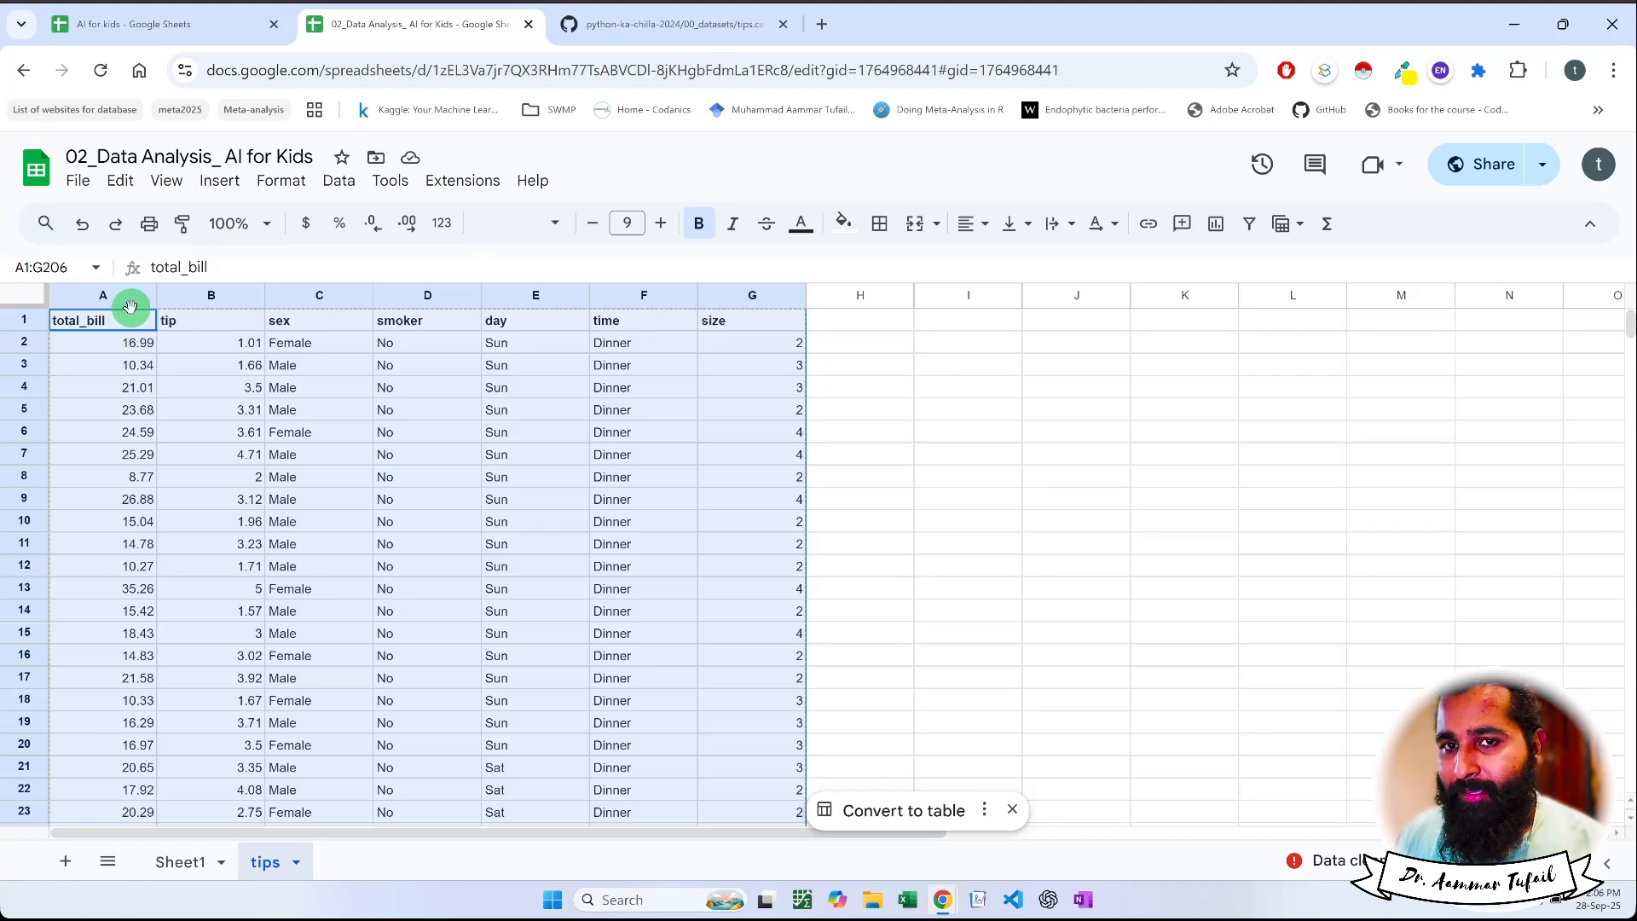
{"action": "left_click", "coordinate": [126, 328]}
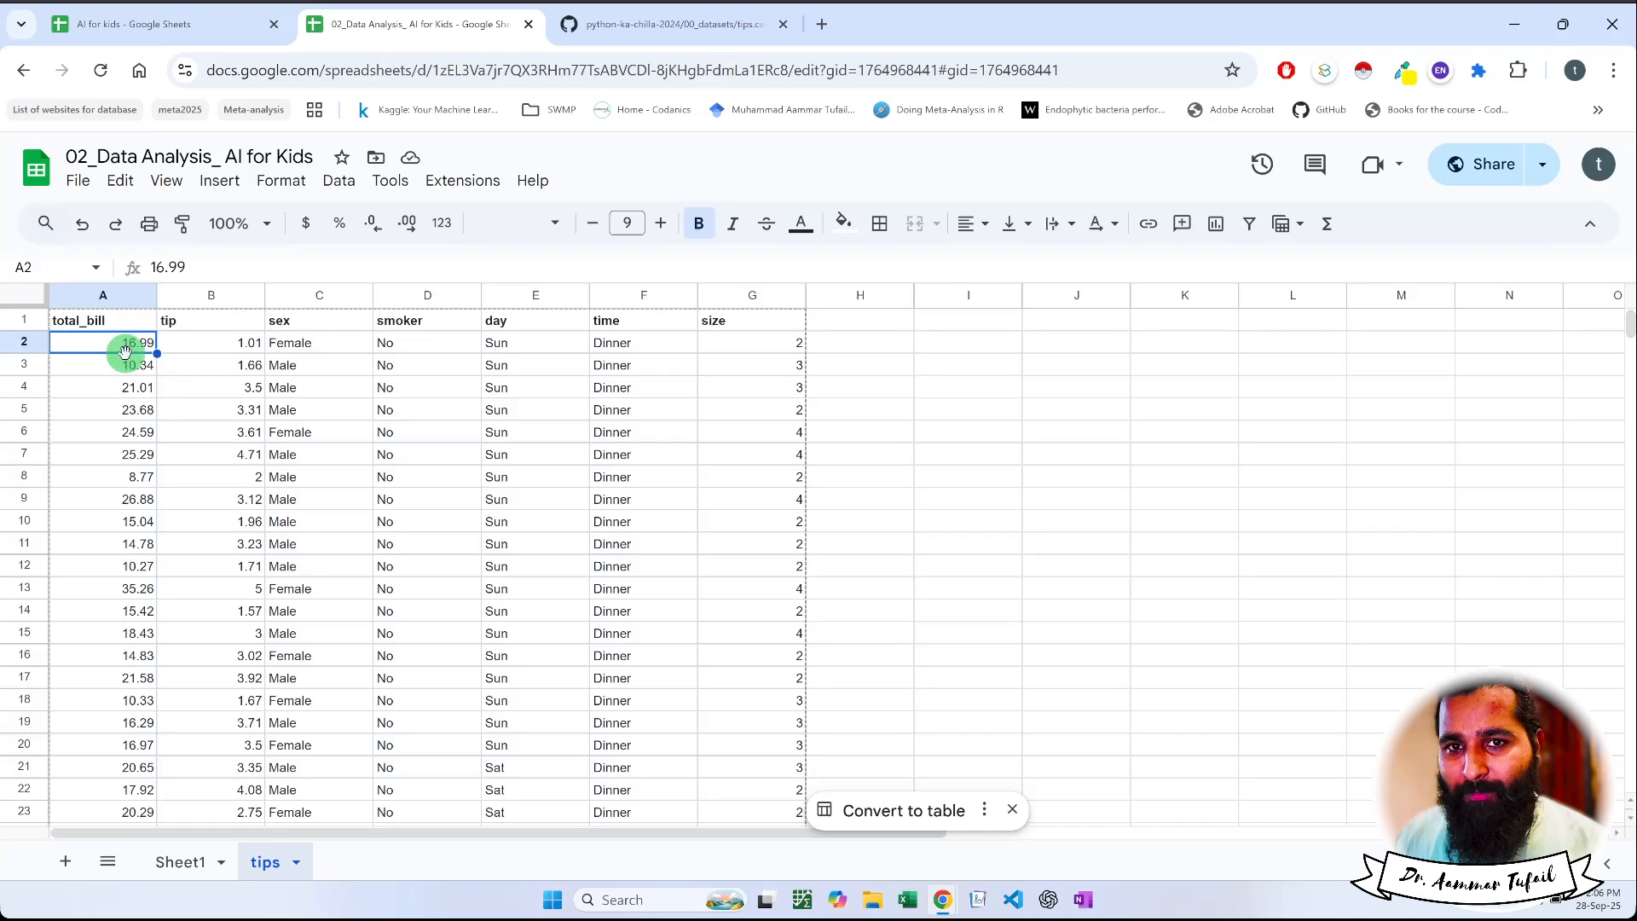
{"action": "key", "text": "ctrl+a"}
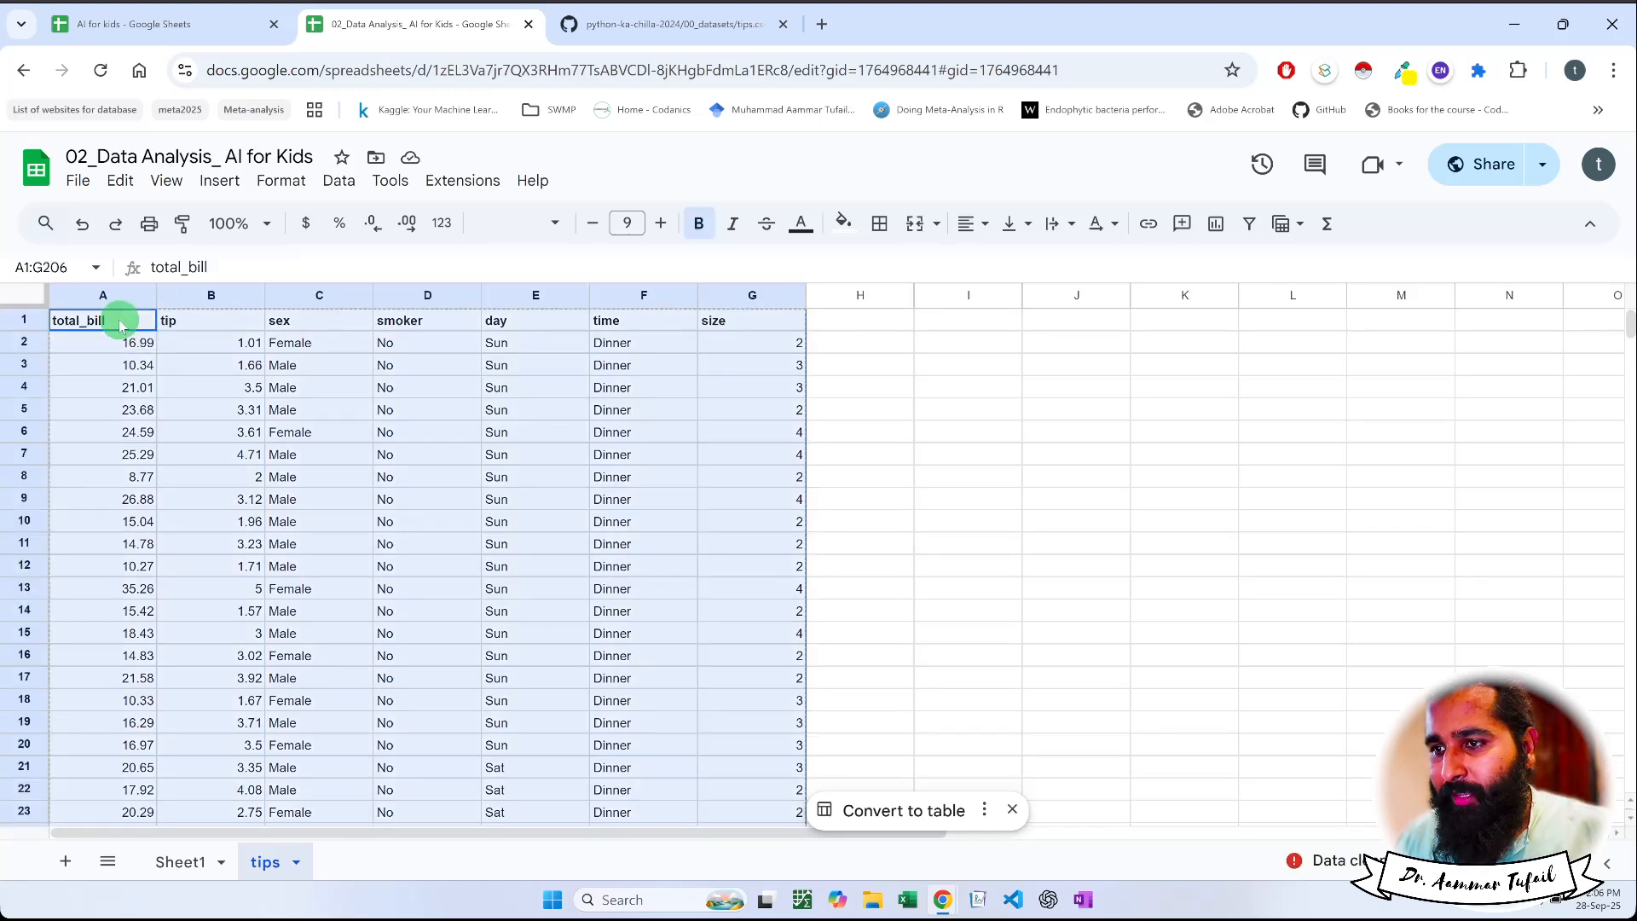
{"action": "left_click", "coordinate": [885, 812]}
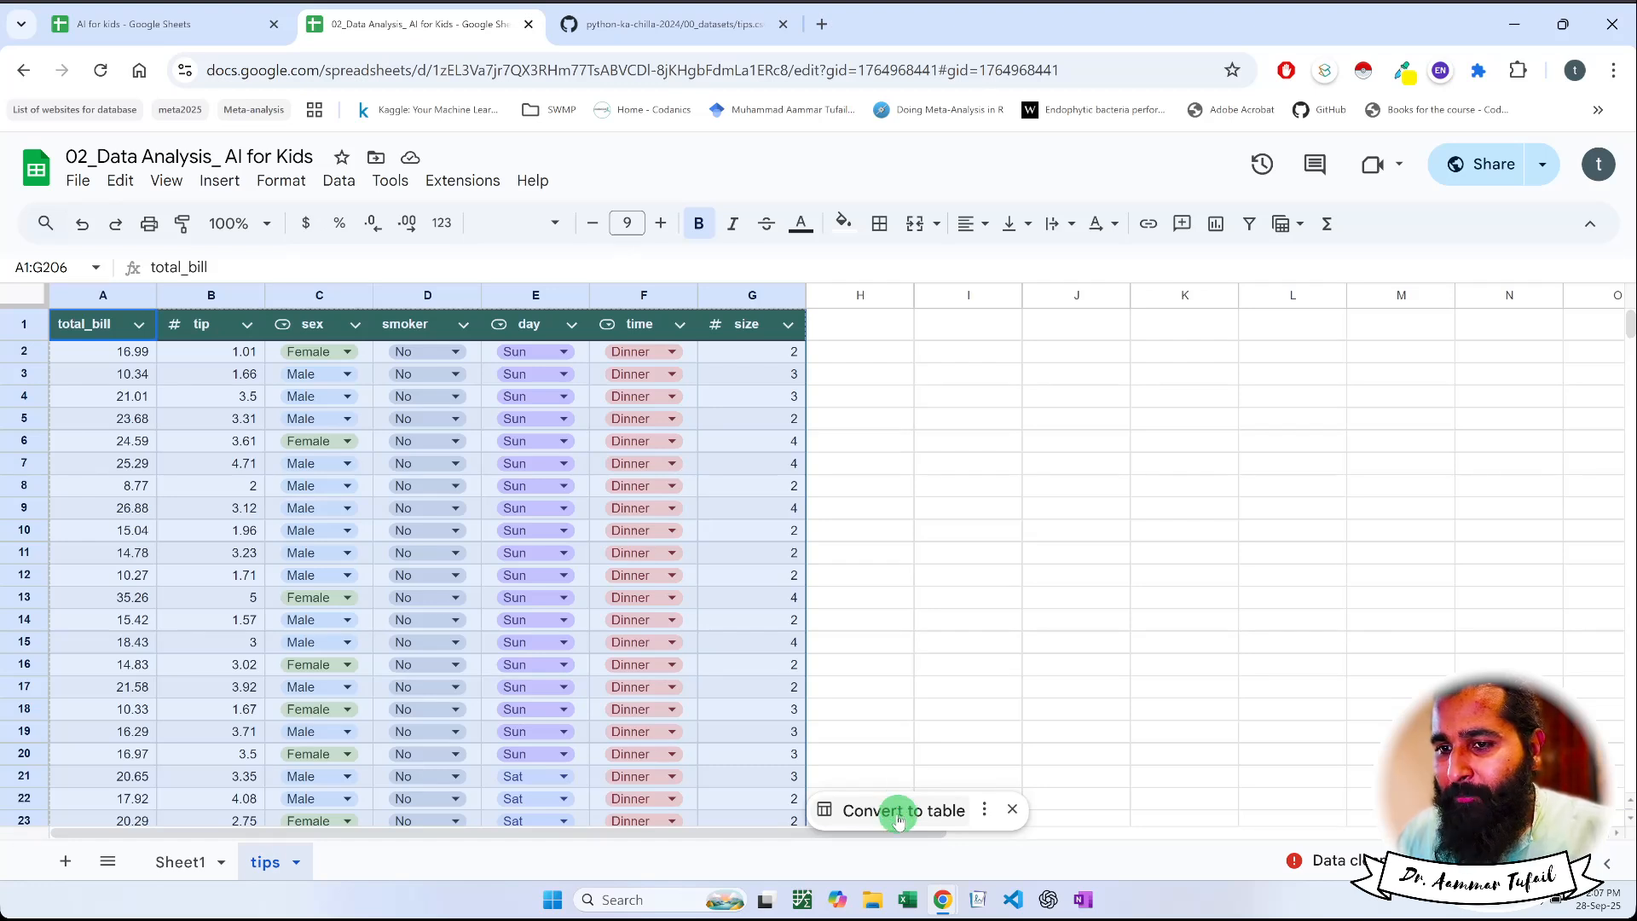
{"action": "left_click", "coordinate": [897, 815]}
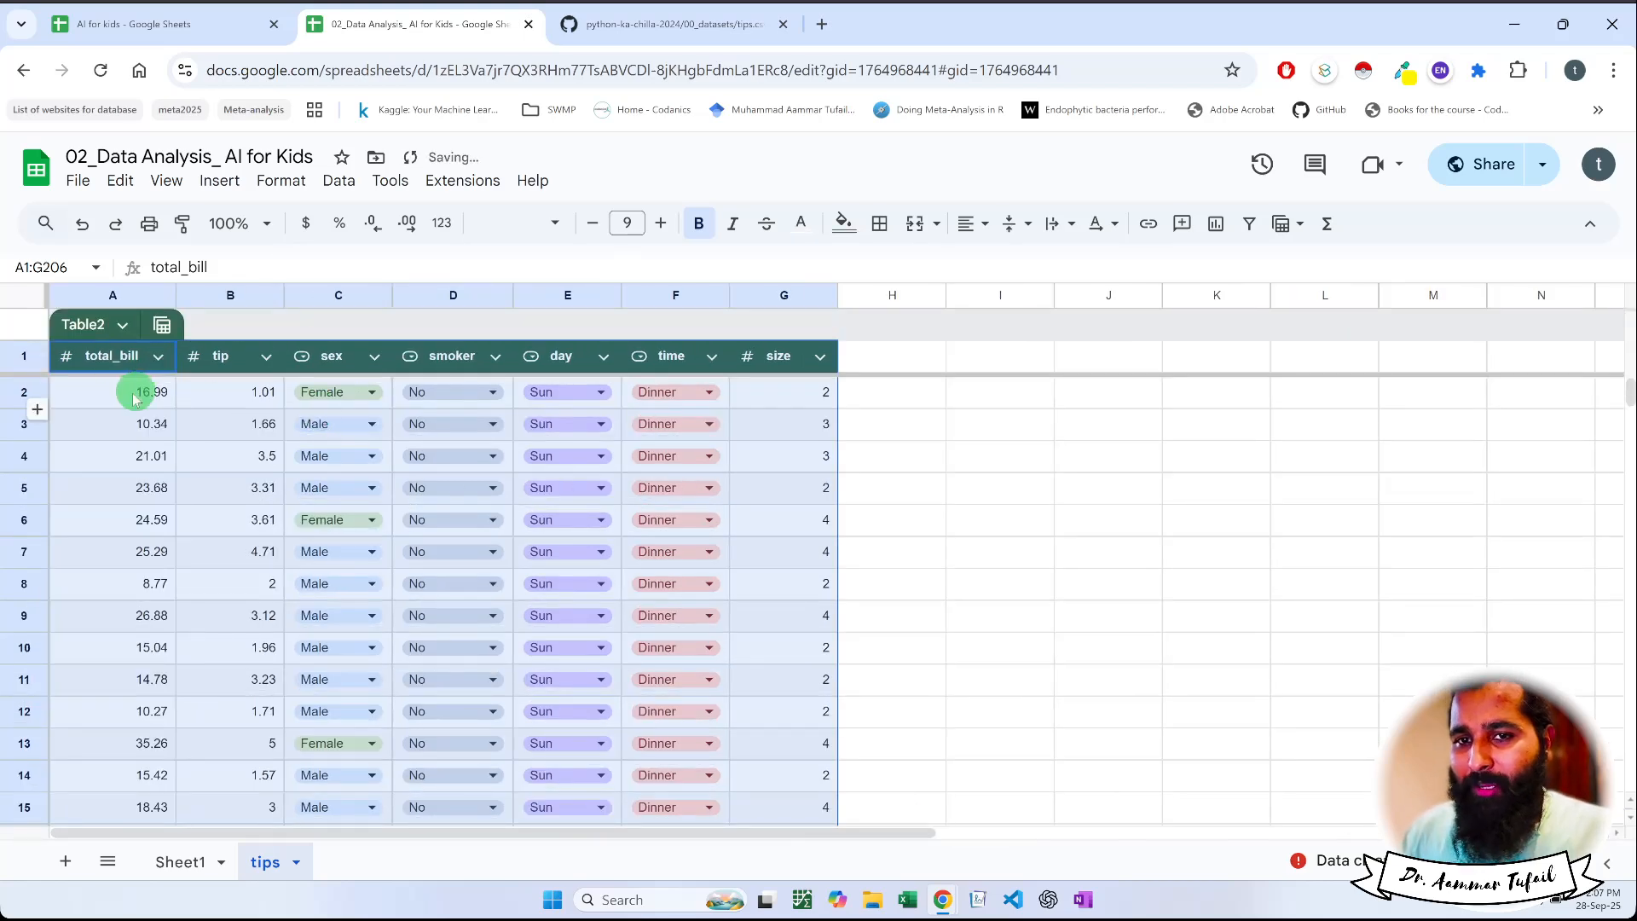
Change the column type of the table's sex column to Text
{"action": "key", "text": "ctrl+plus"}
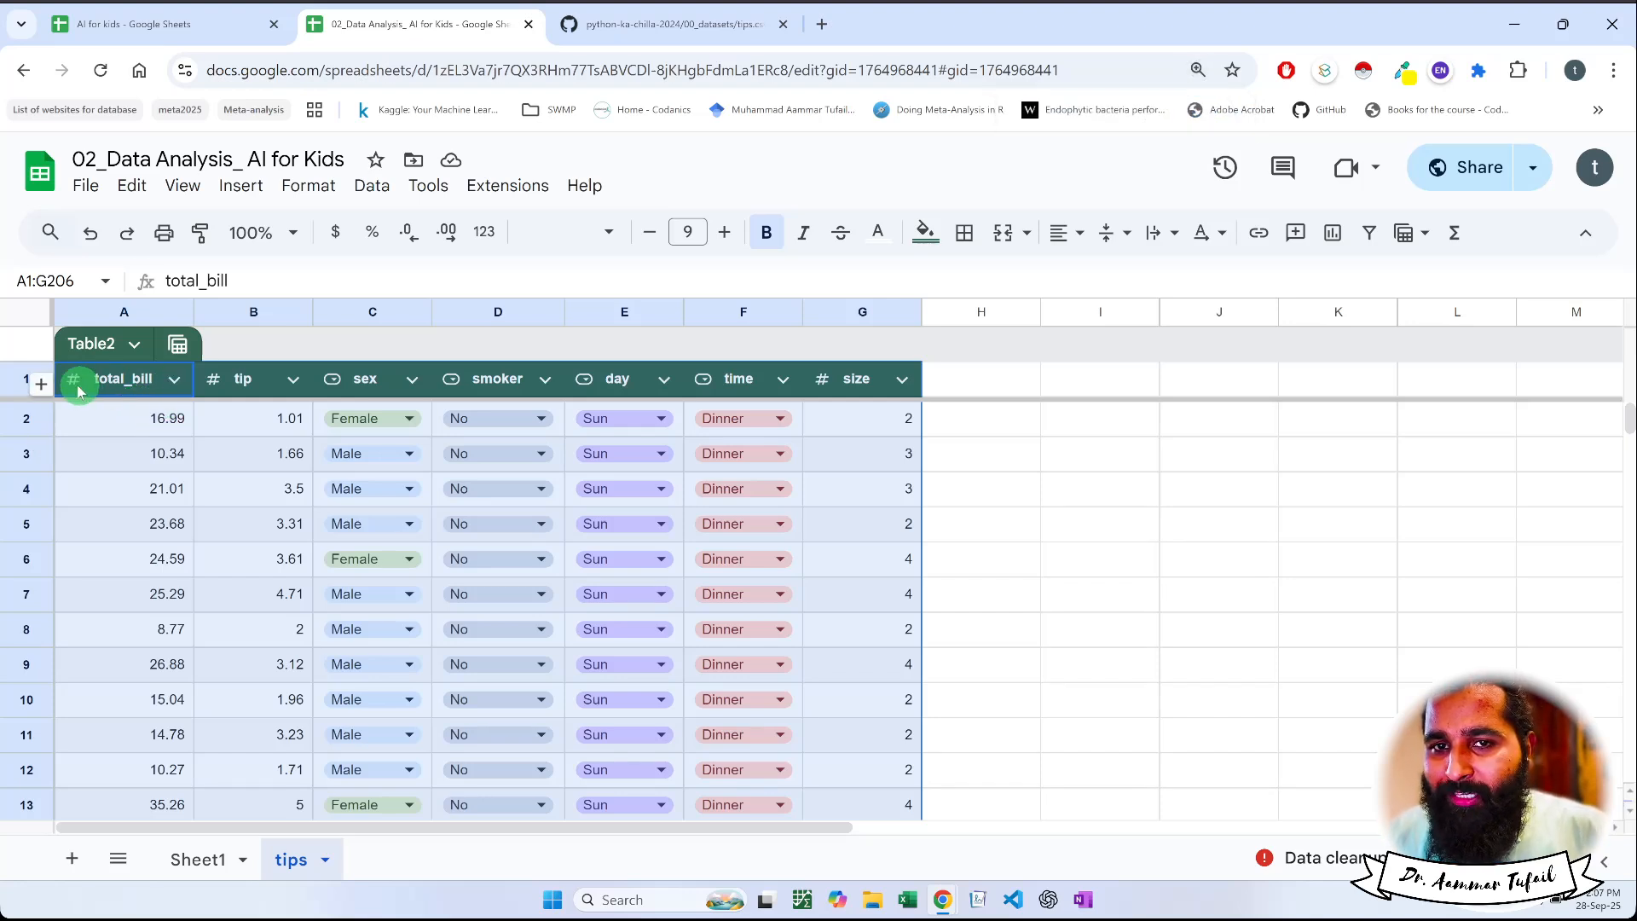
{"action": "left_click", "coordinate": [337, 385]}
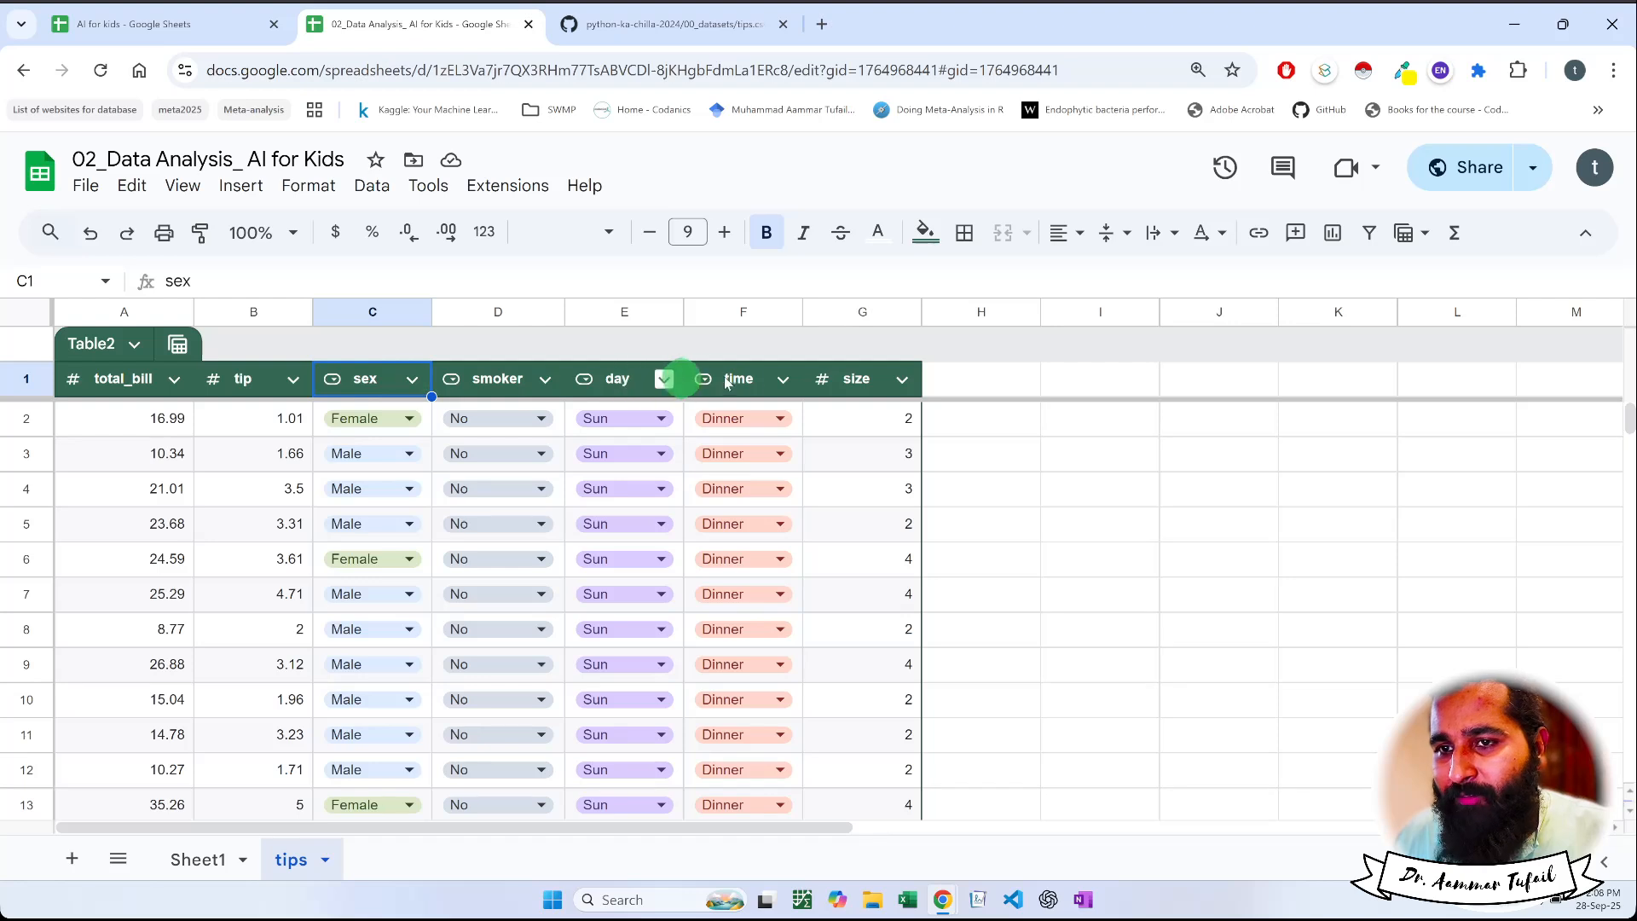
{"action": "left_click", "coordinate": [782, 380]}
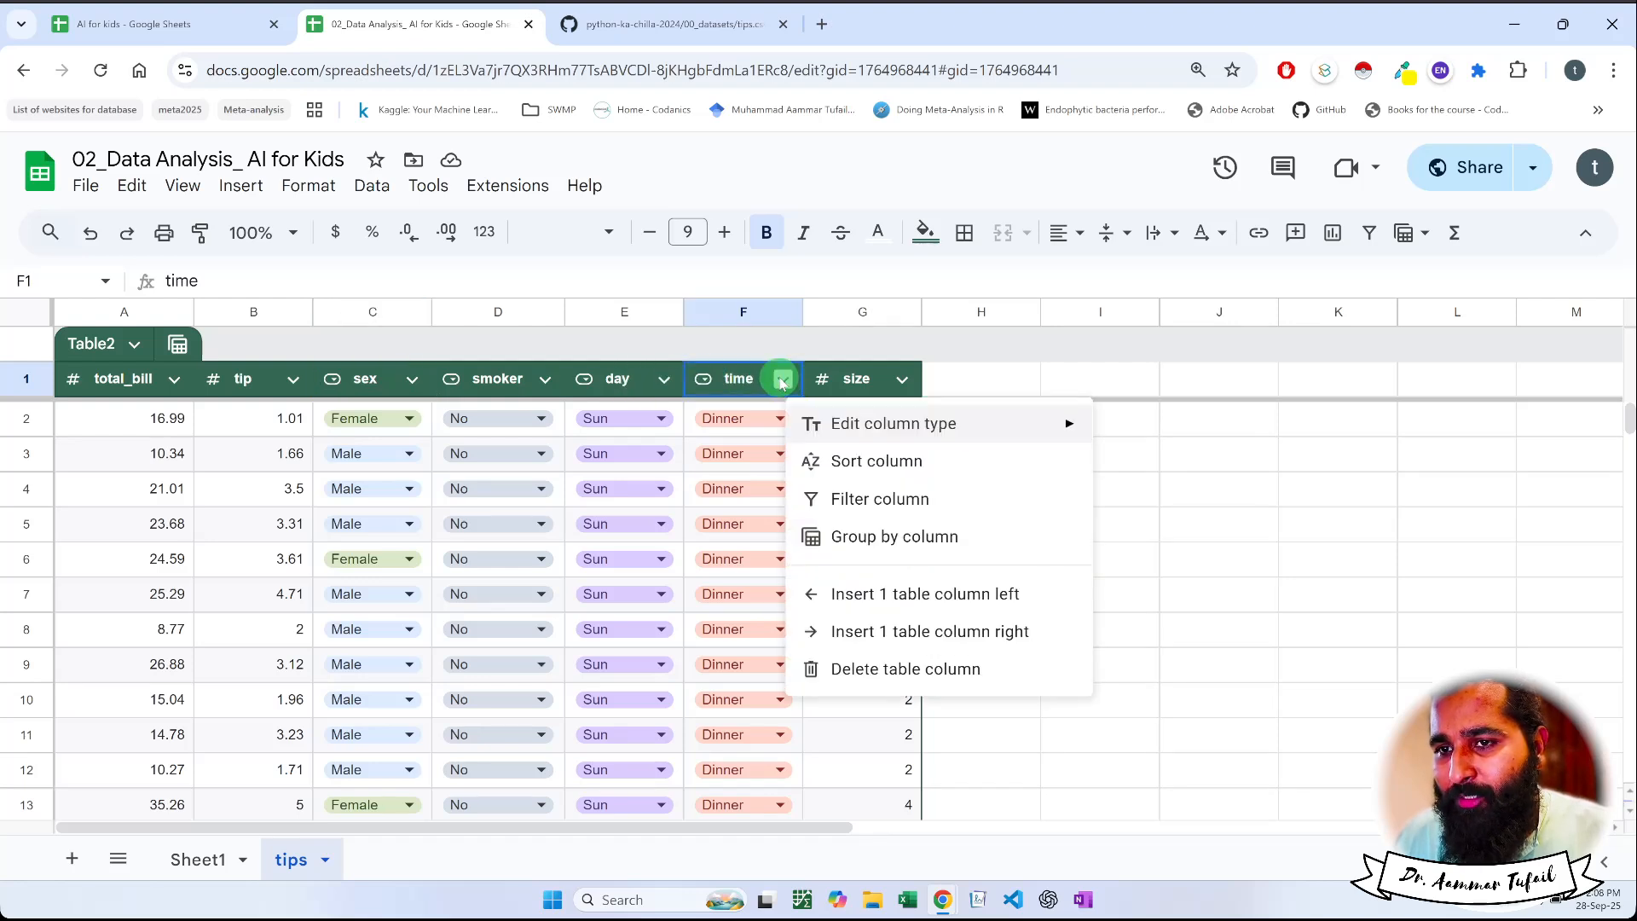
{"action": "left_click", "coordinate": [412, 379]}
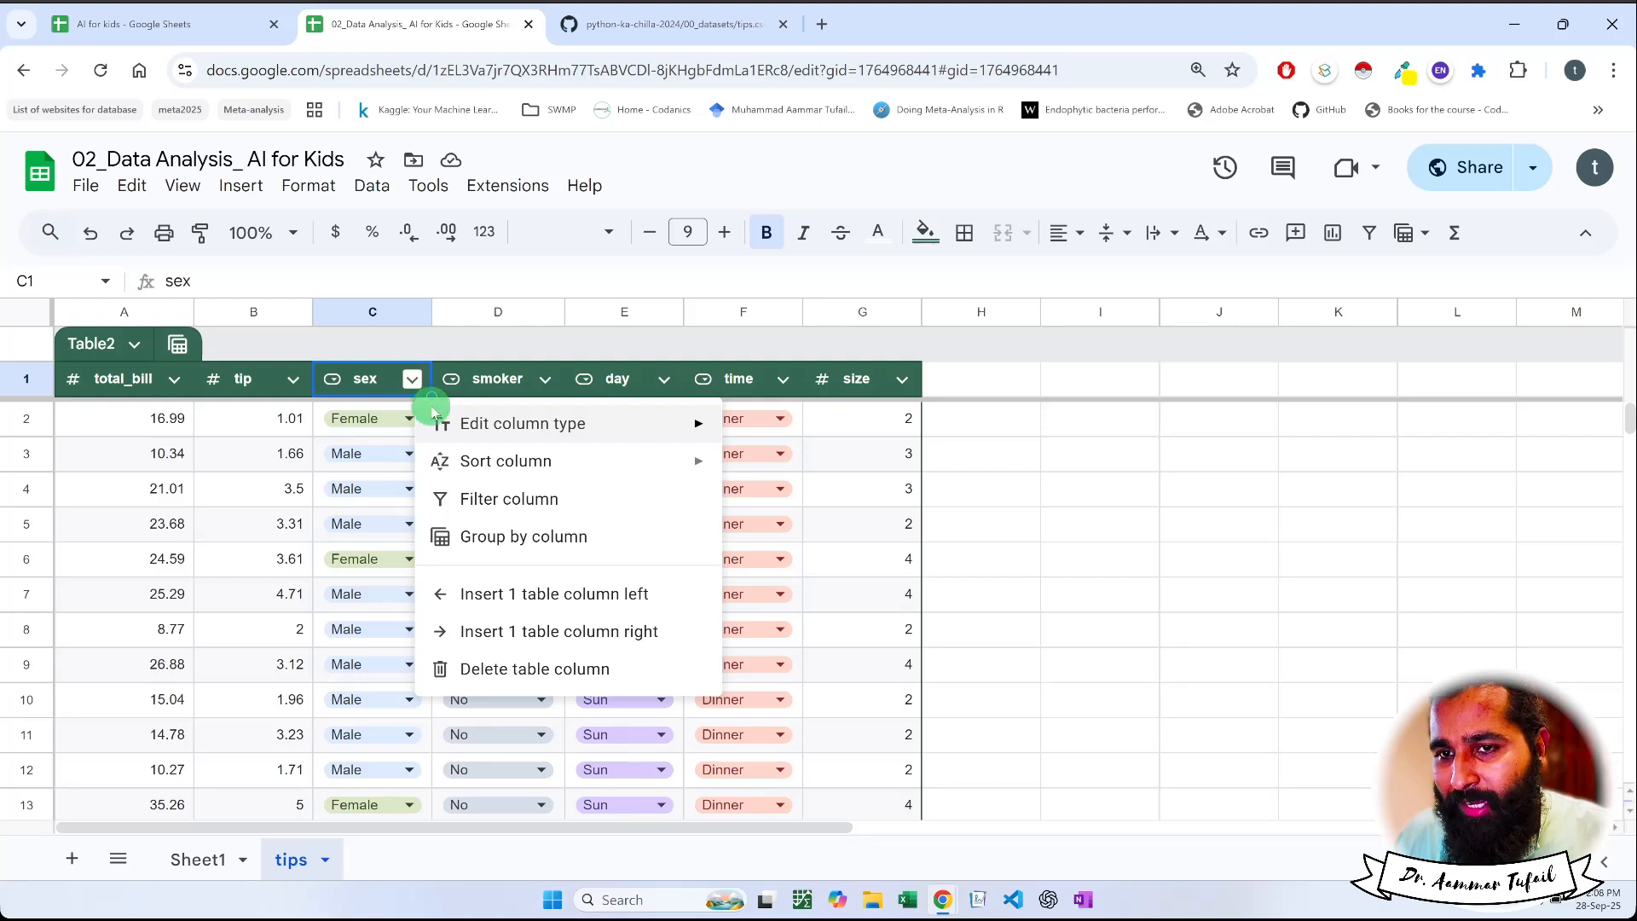
{"action": "mouse_move", "coordinate": [475, 422]}
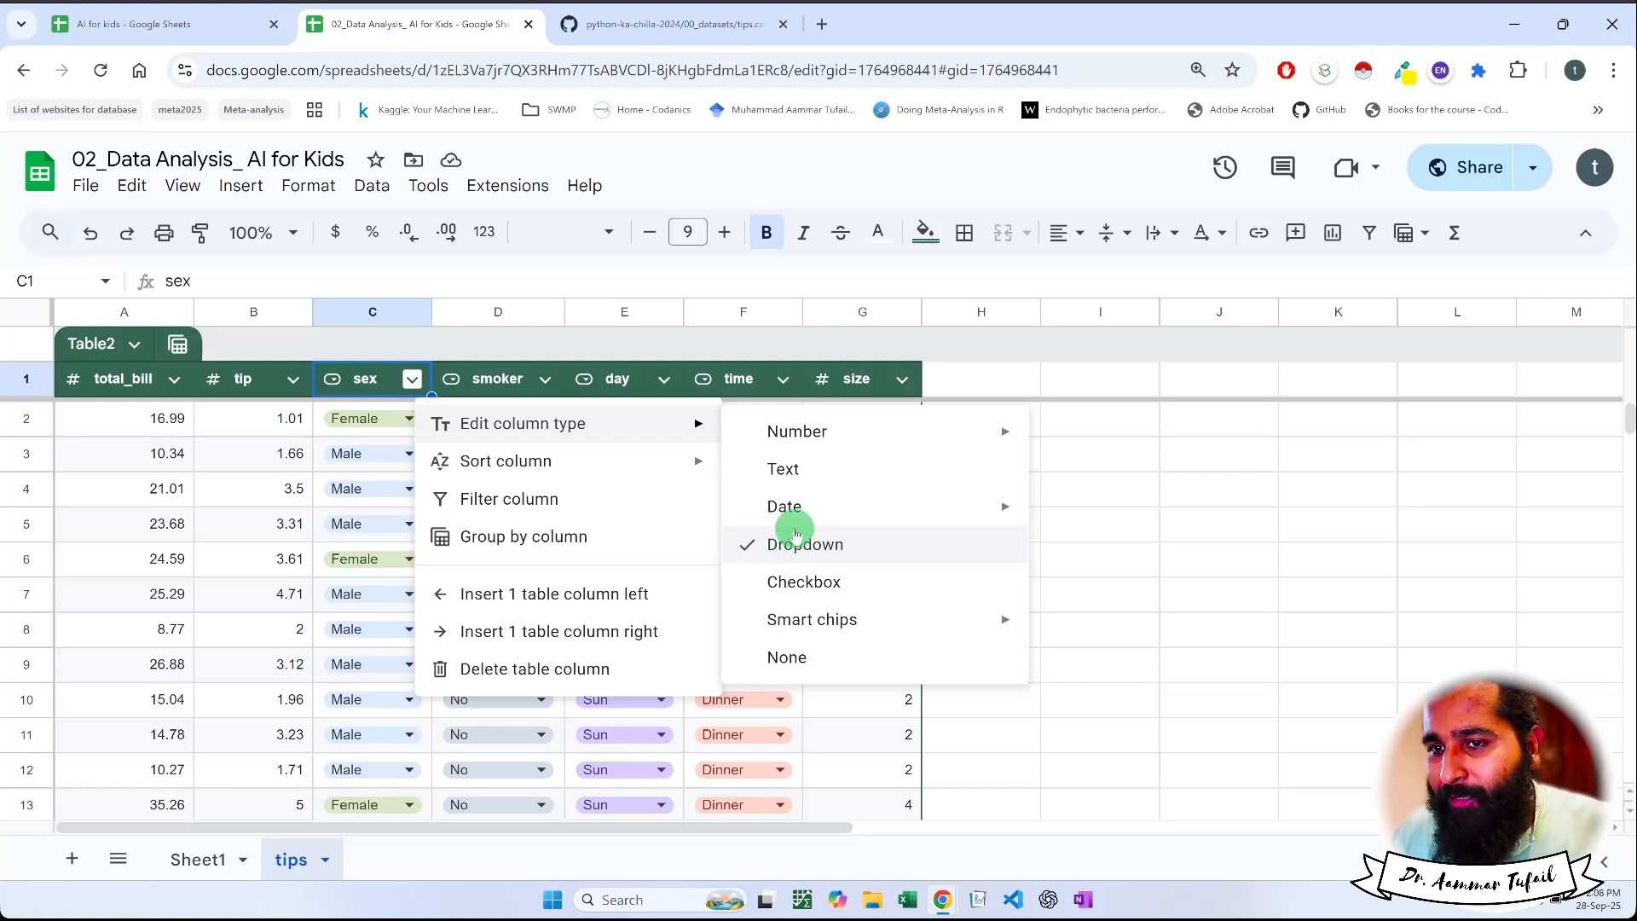
{"action": "left_click", "coordinate": [793, 468]}
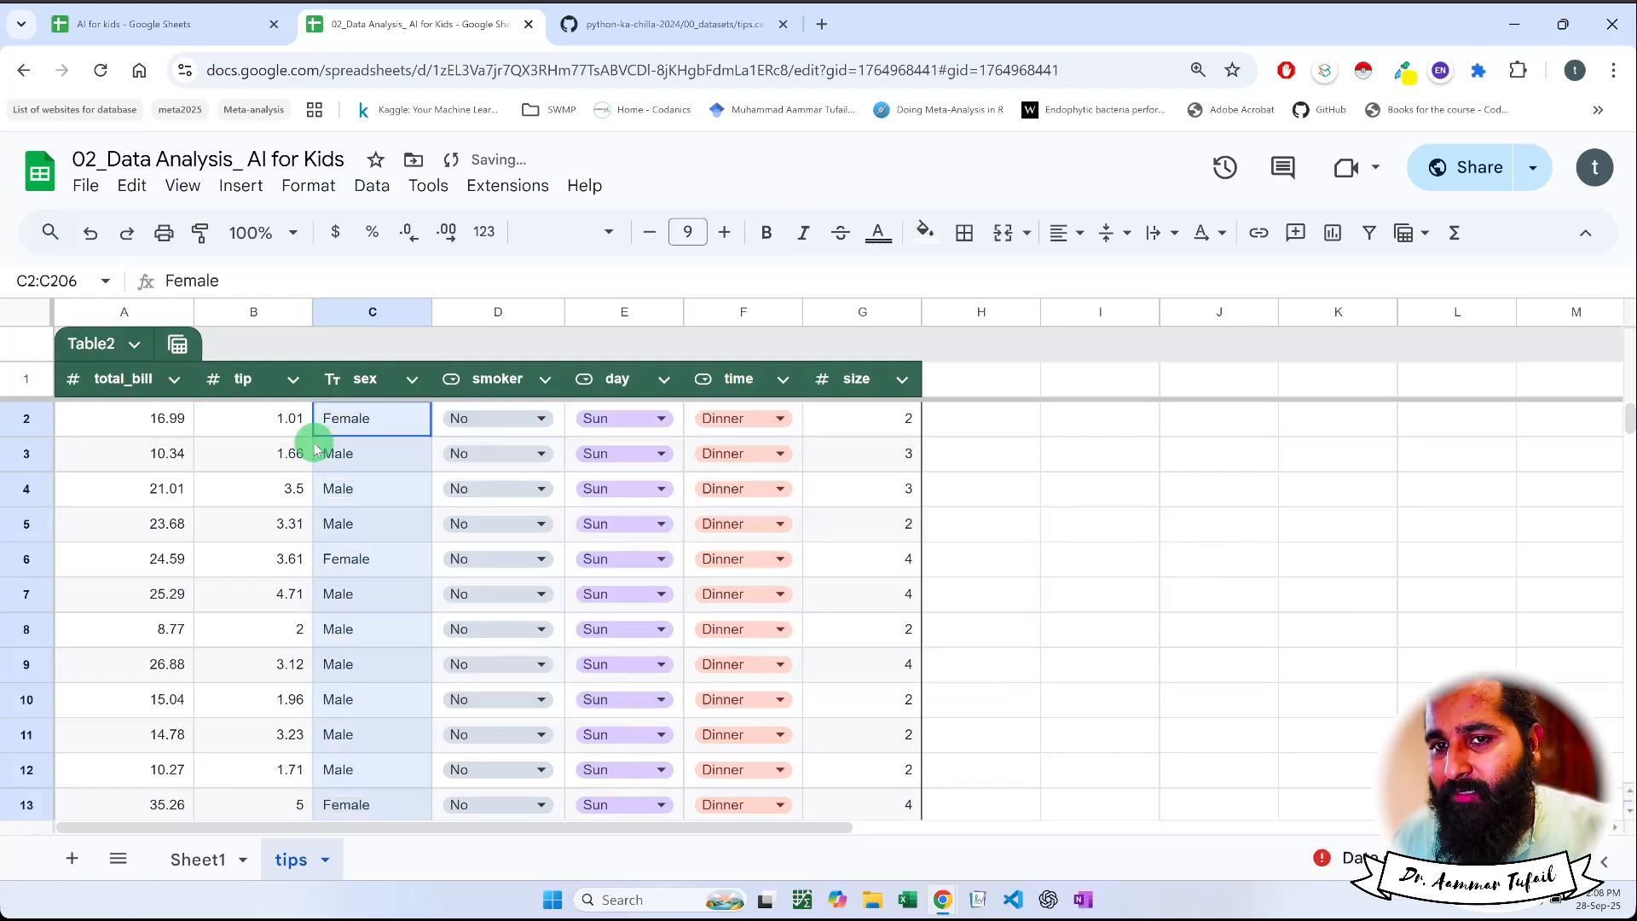
Change the column type of the table's sex column to Dropdown
{"action": "left_click", "coordinate": [344, 384]}
{"action": "left_click", "coordinate": [412, 380]}
{"action": "mouse_move", "coordinate": [585, 431]}
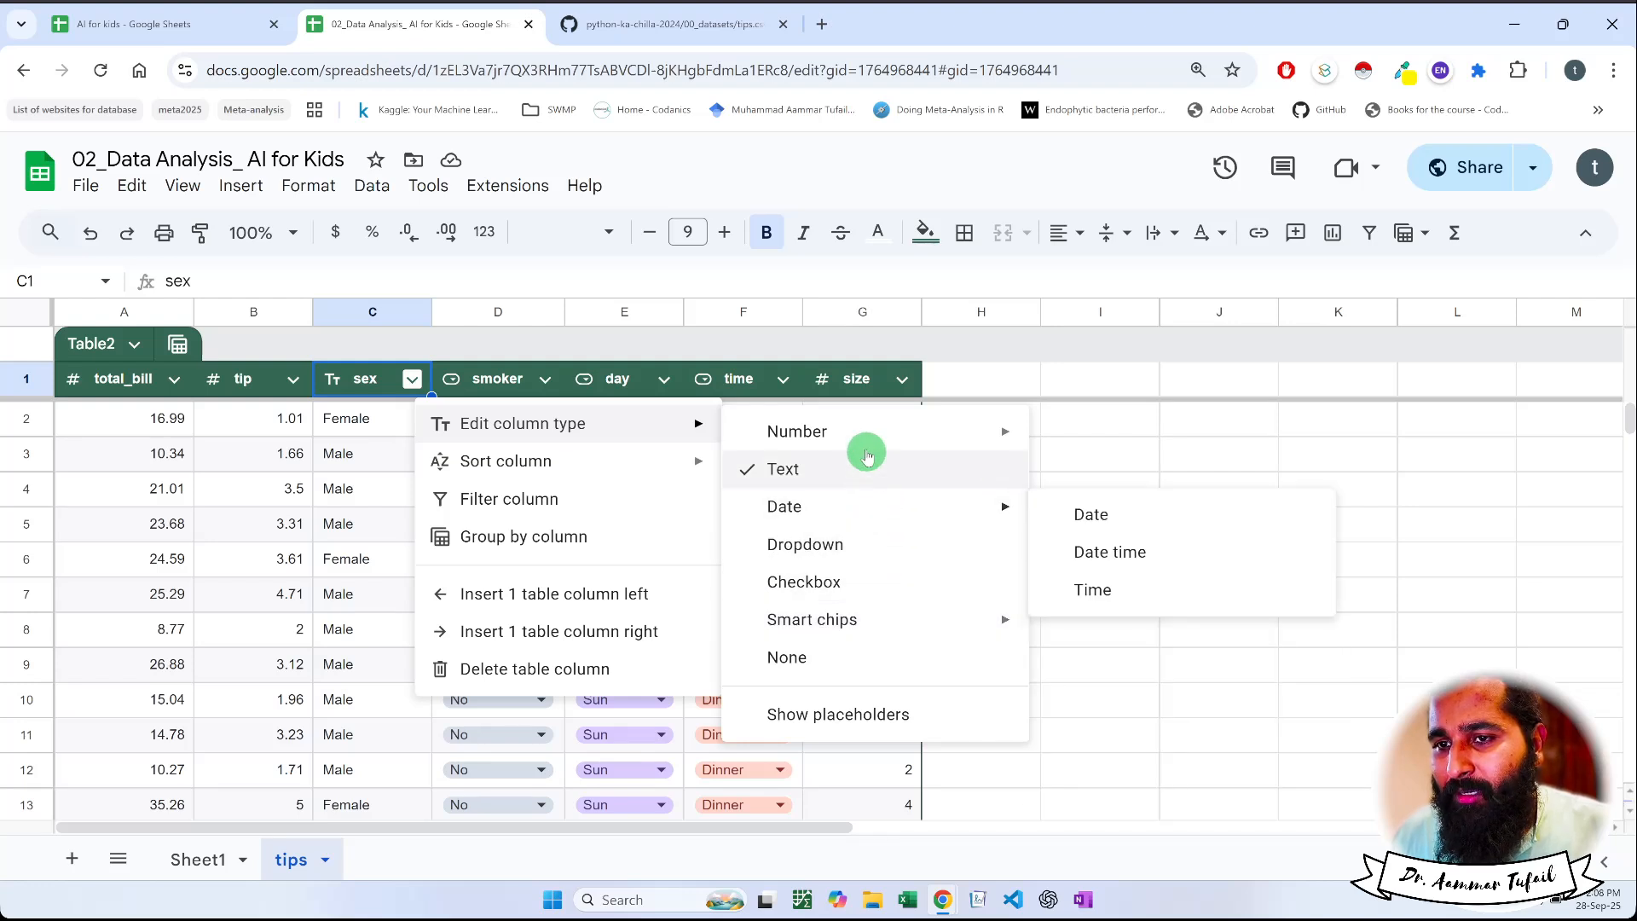
{"action": "mouse_move", "coordinate": [869, 442]}
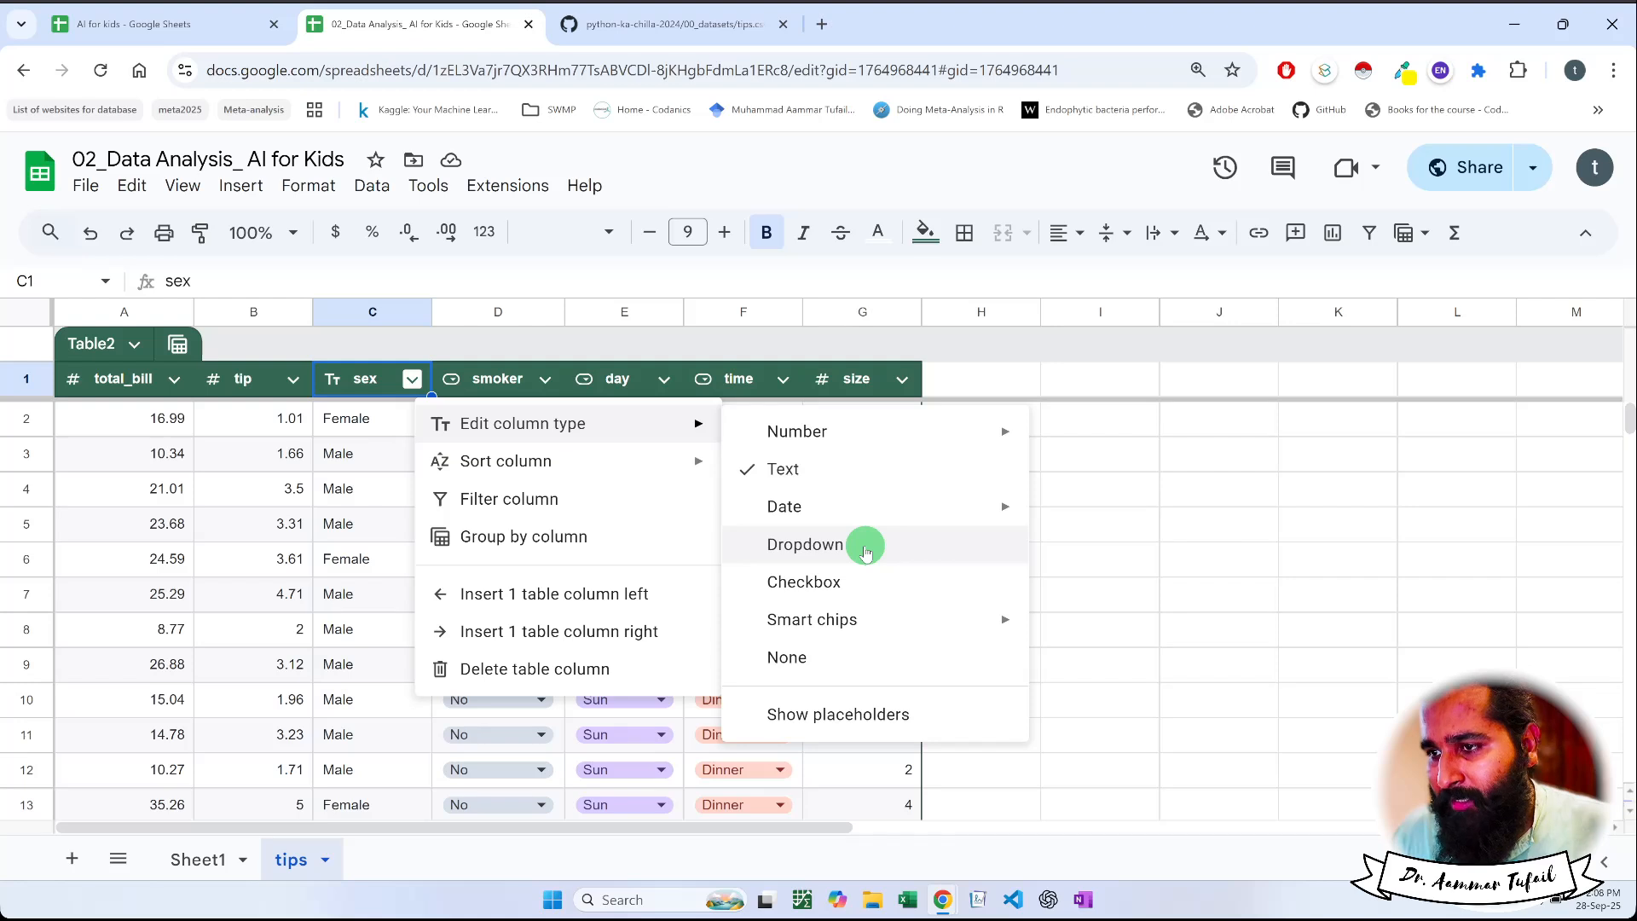
{"action": "left_click", "coordinate": [867, 552]}
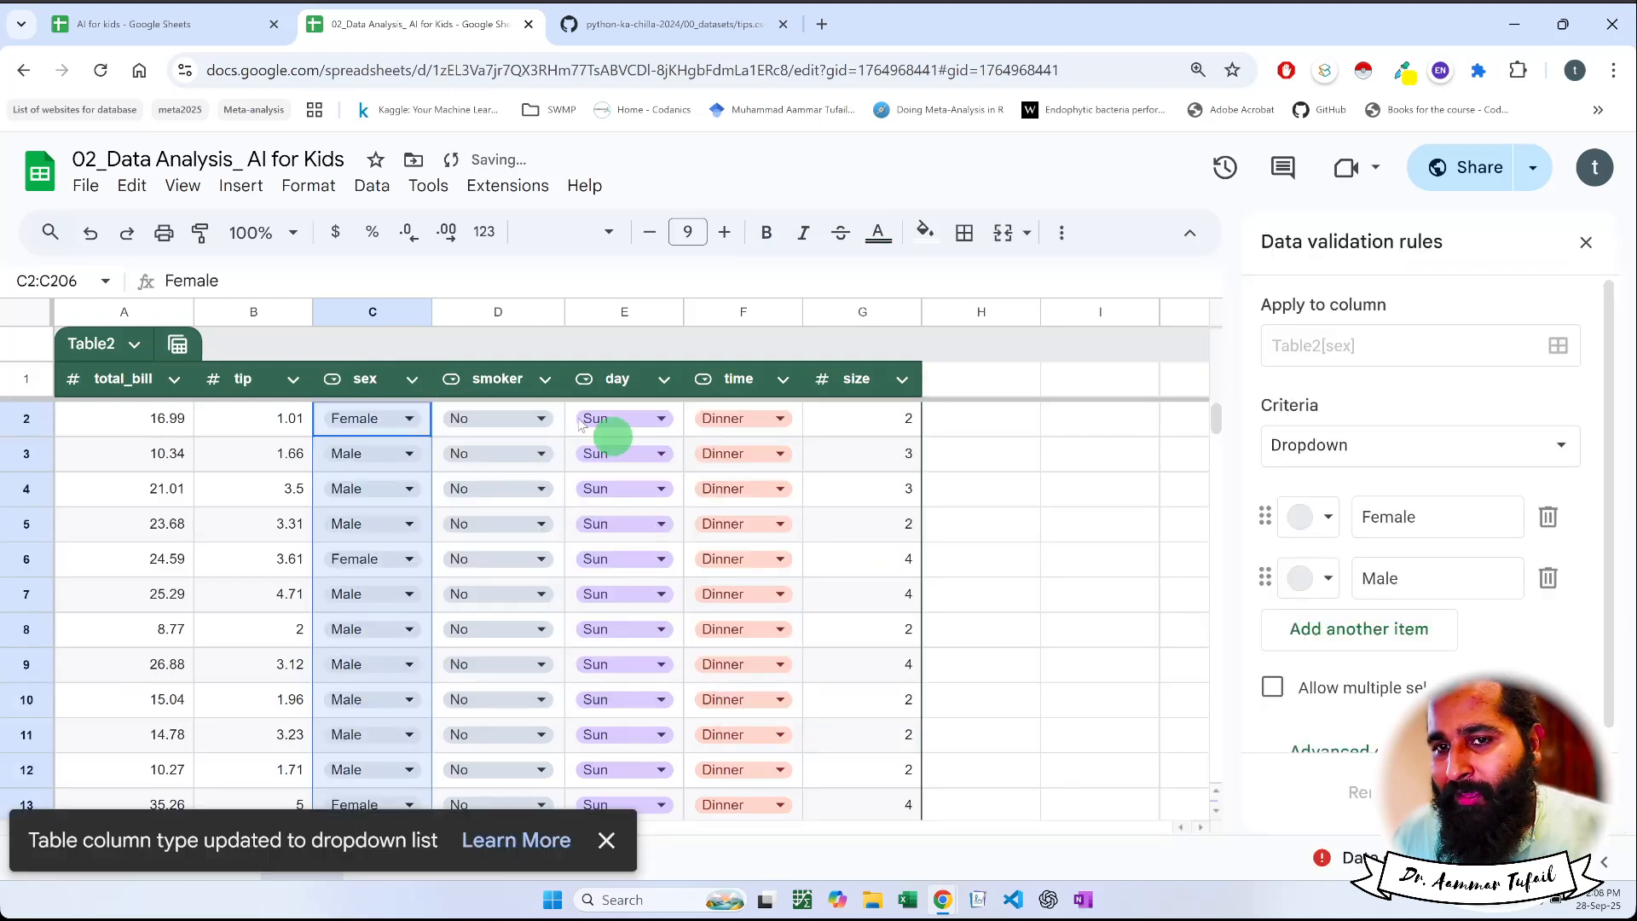
Try out the dropdown in C2 of the sex column by choosing Male and returning it to Female
{"action": "left_click", "coordinate": [411, 420]}
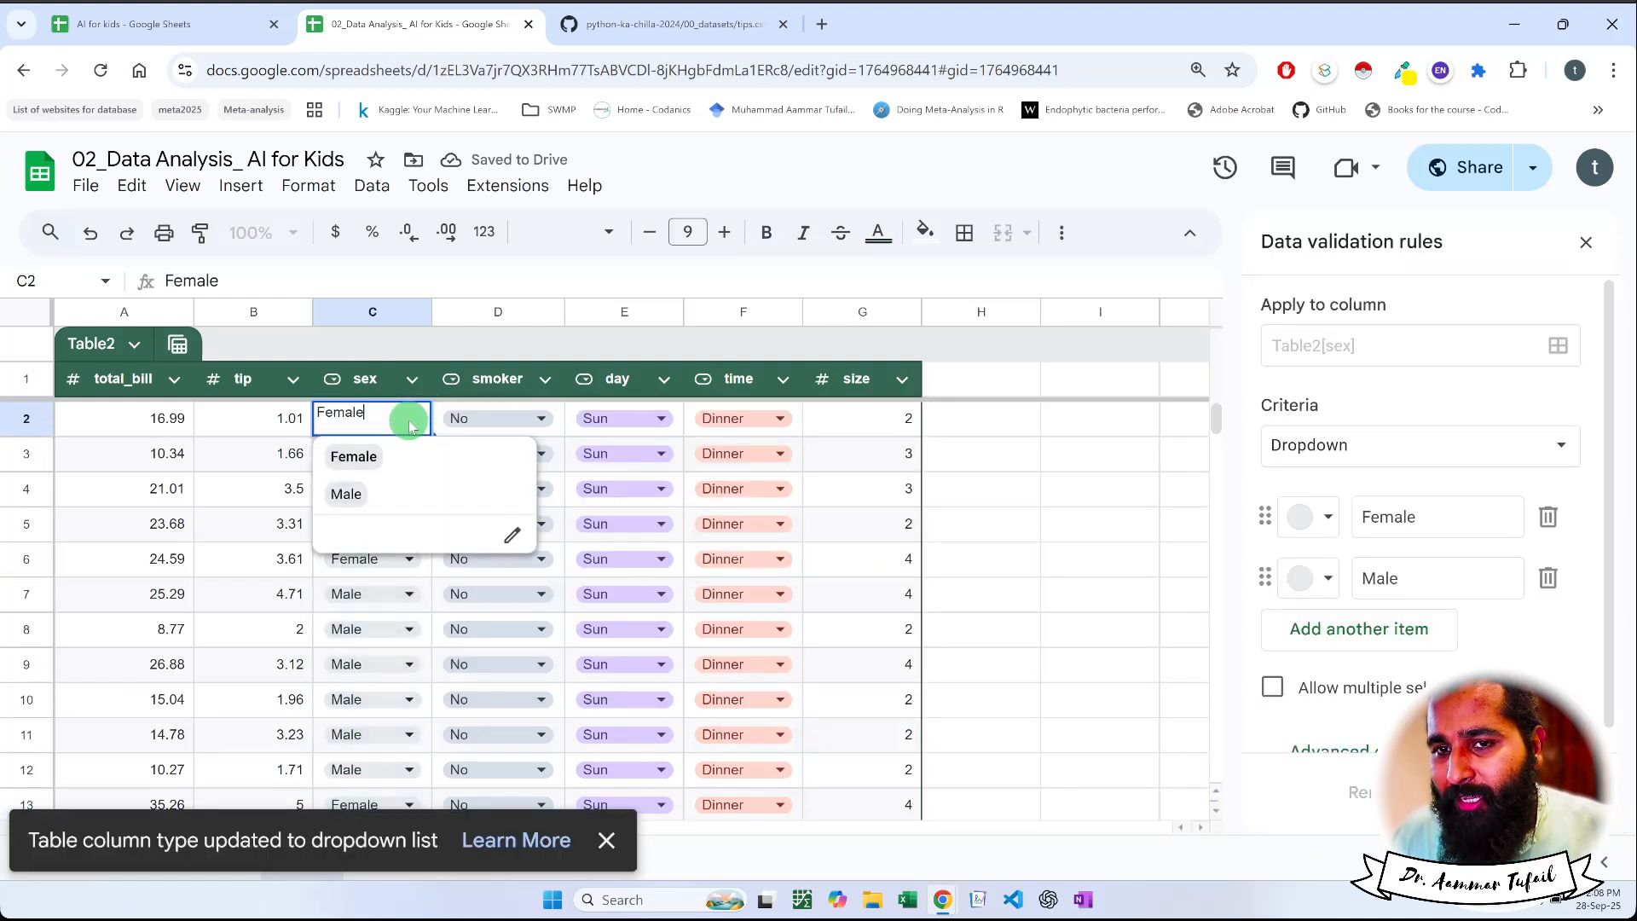
{"action": "left_click", "coordinate": [354, 488]}
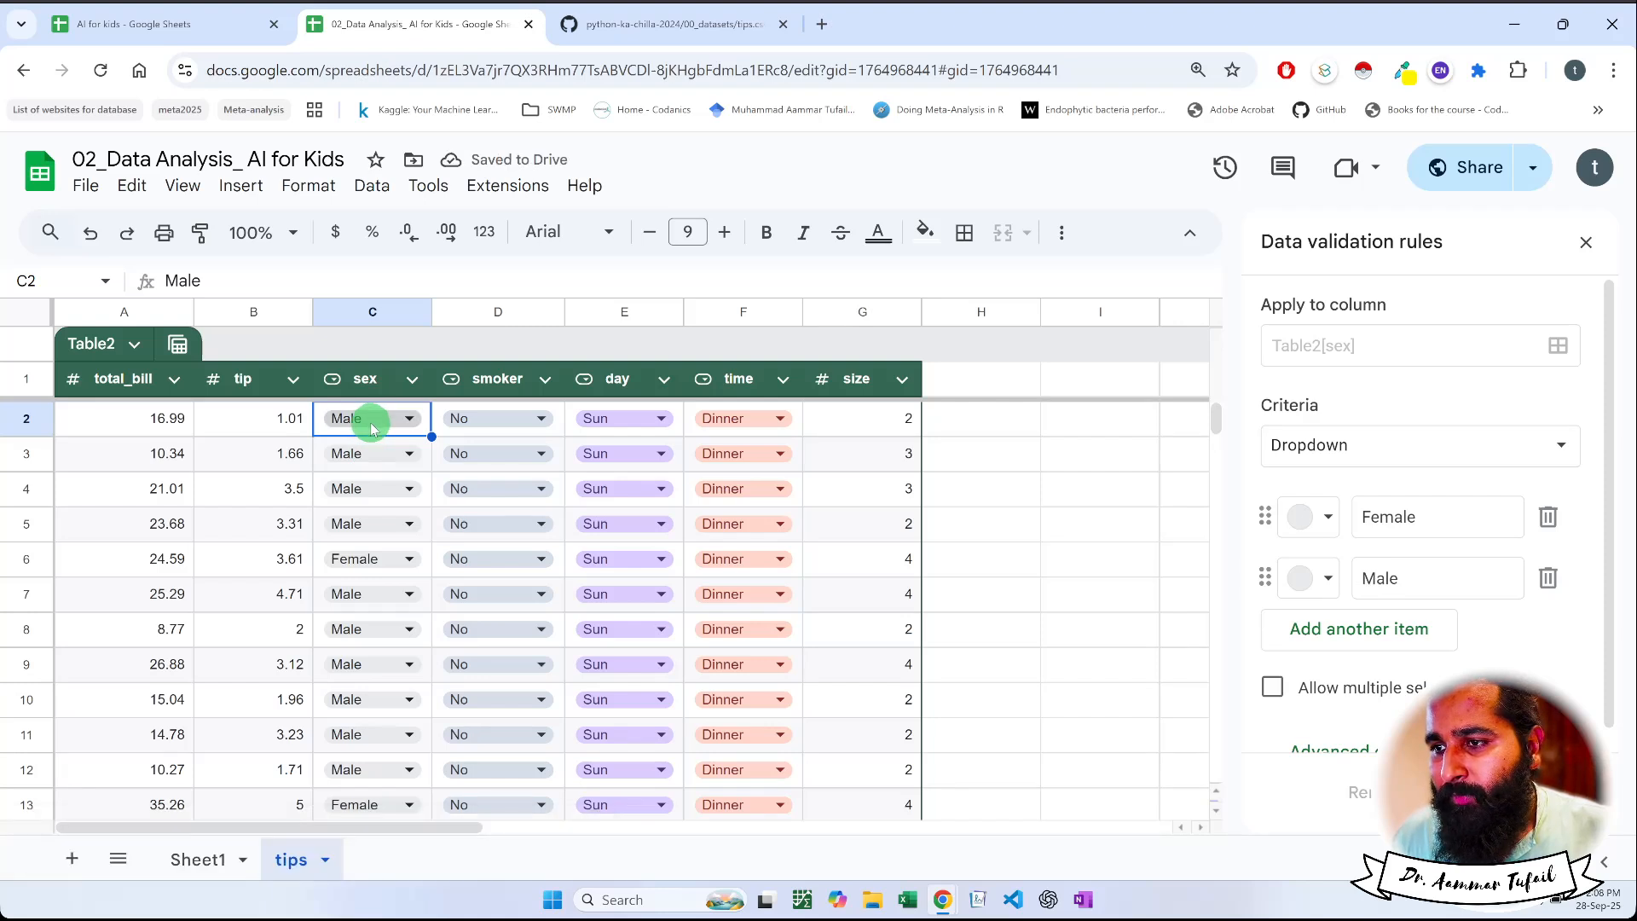
{"action": "left_click", "coordinate": [371, 421]}
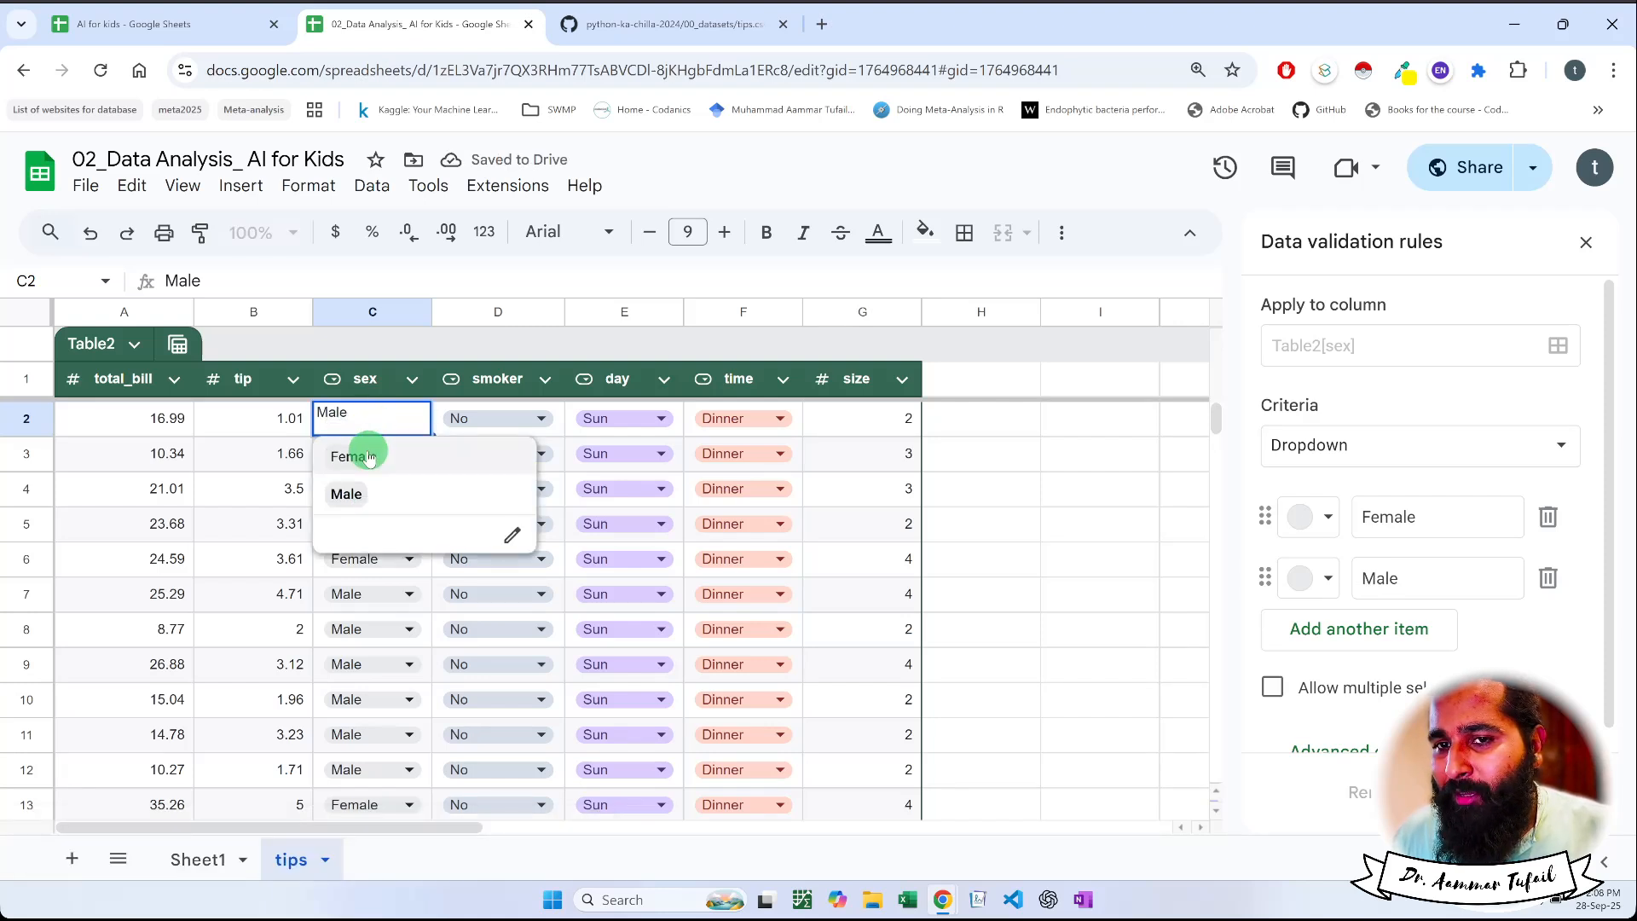
{"action": "left_click", "coordinate": [355, 453]}
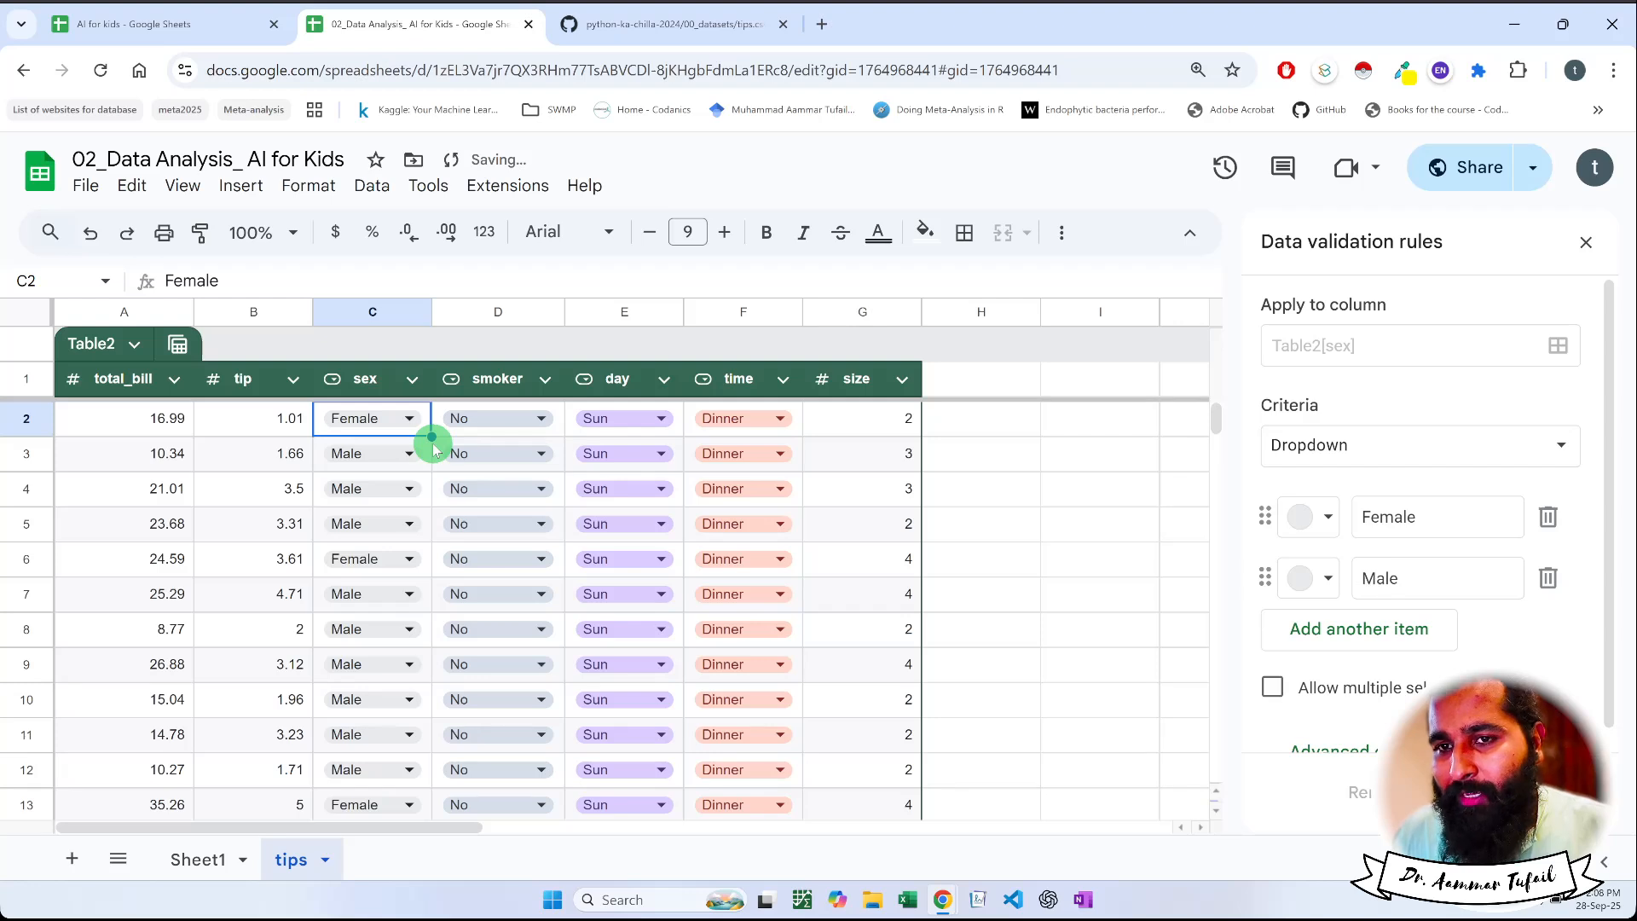
Change the column type of the table's day column to Text
{"action": "left_click", "coordinate": [665, 379]}
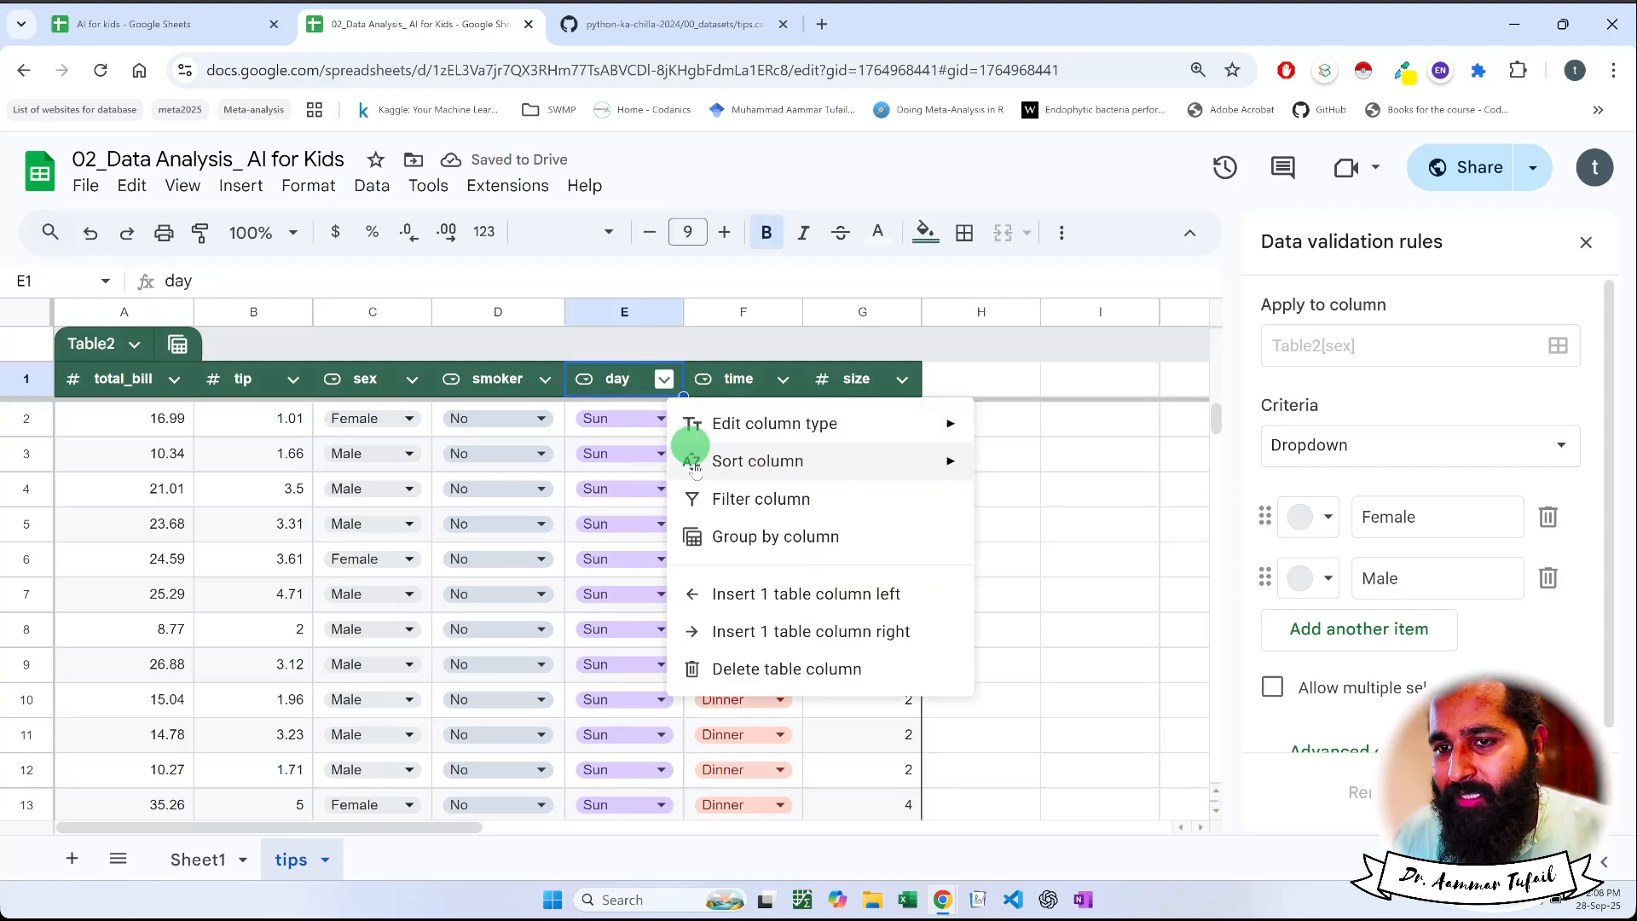
{"action": "mouse_move", "coordinate": [955, 424]}
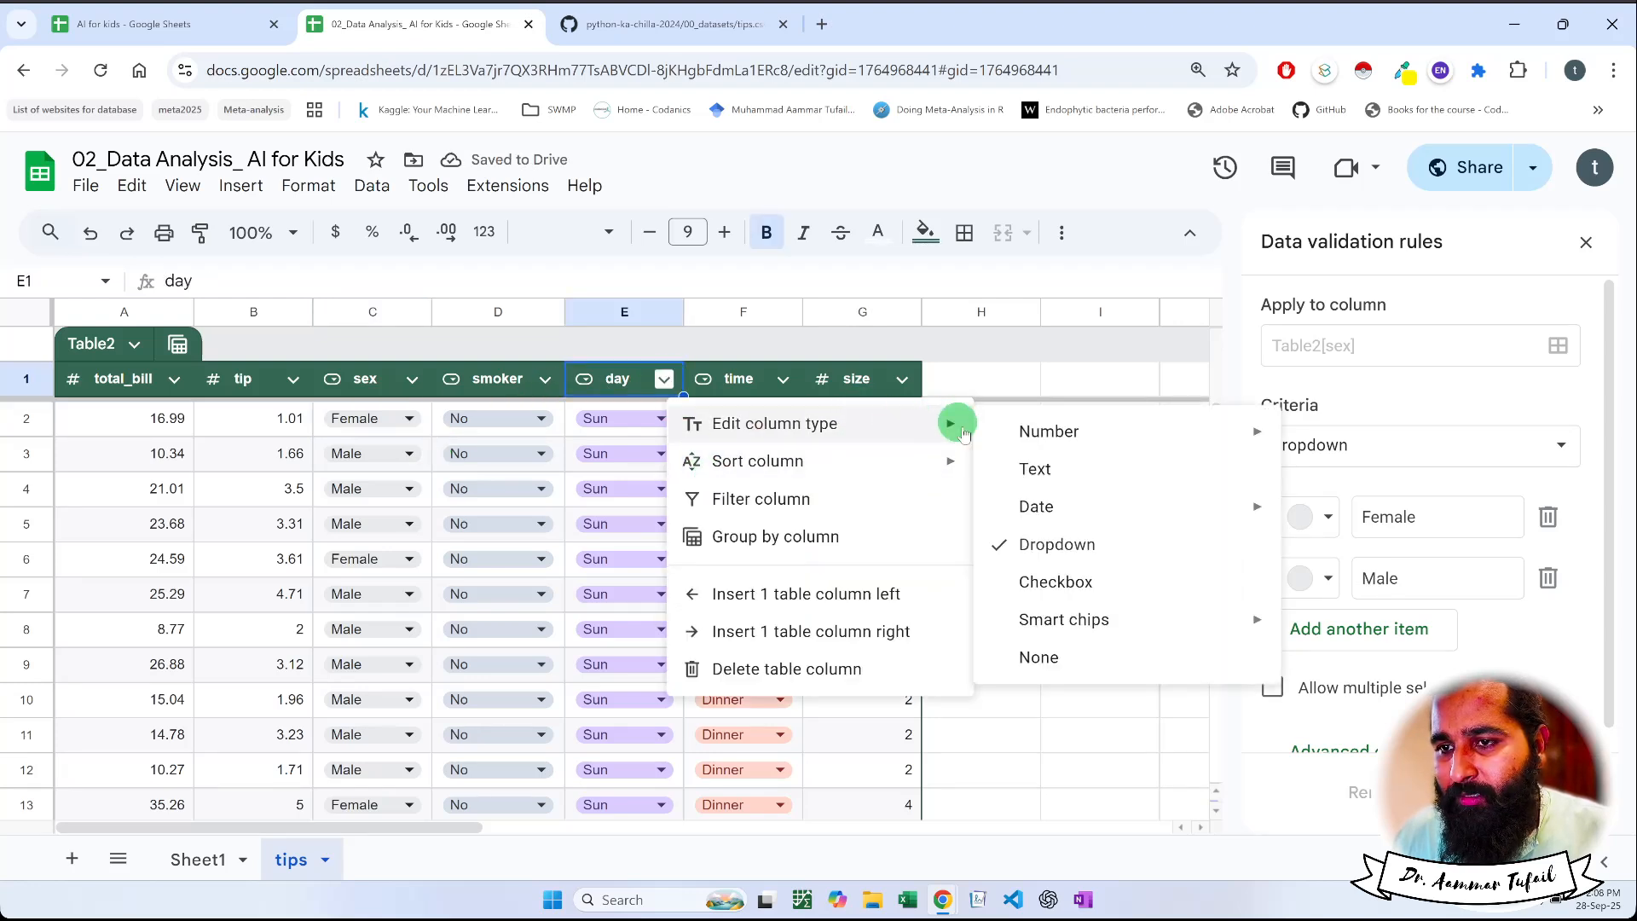
{"action": "left_click", "coordinate": [995, 467]}
{"action": "left_click", "coordinate": [608, 435]}
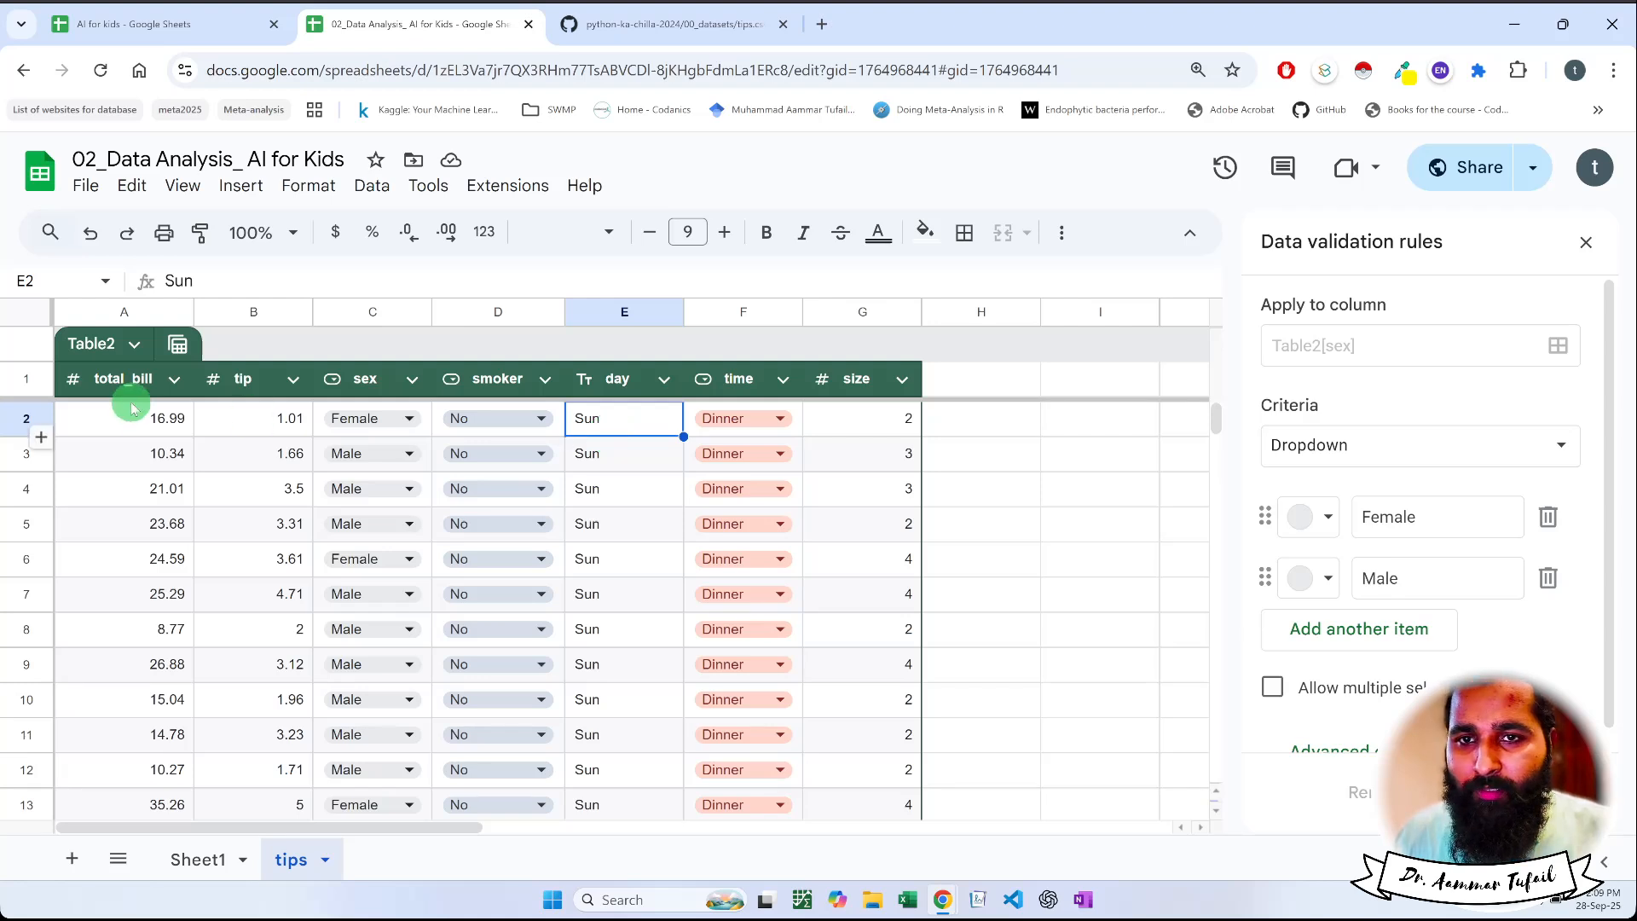
Open the column stats for the day column and examine the count chart for each day against the sheet's rows
{"action": "left_click", "coordinate": [371, 190]}
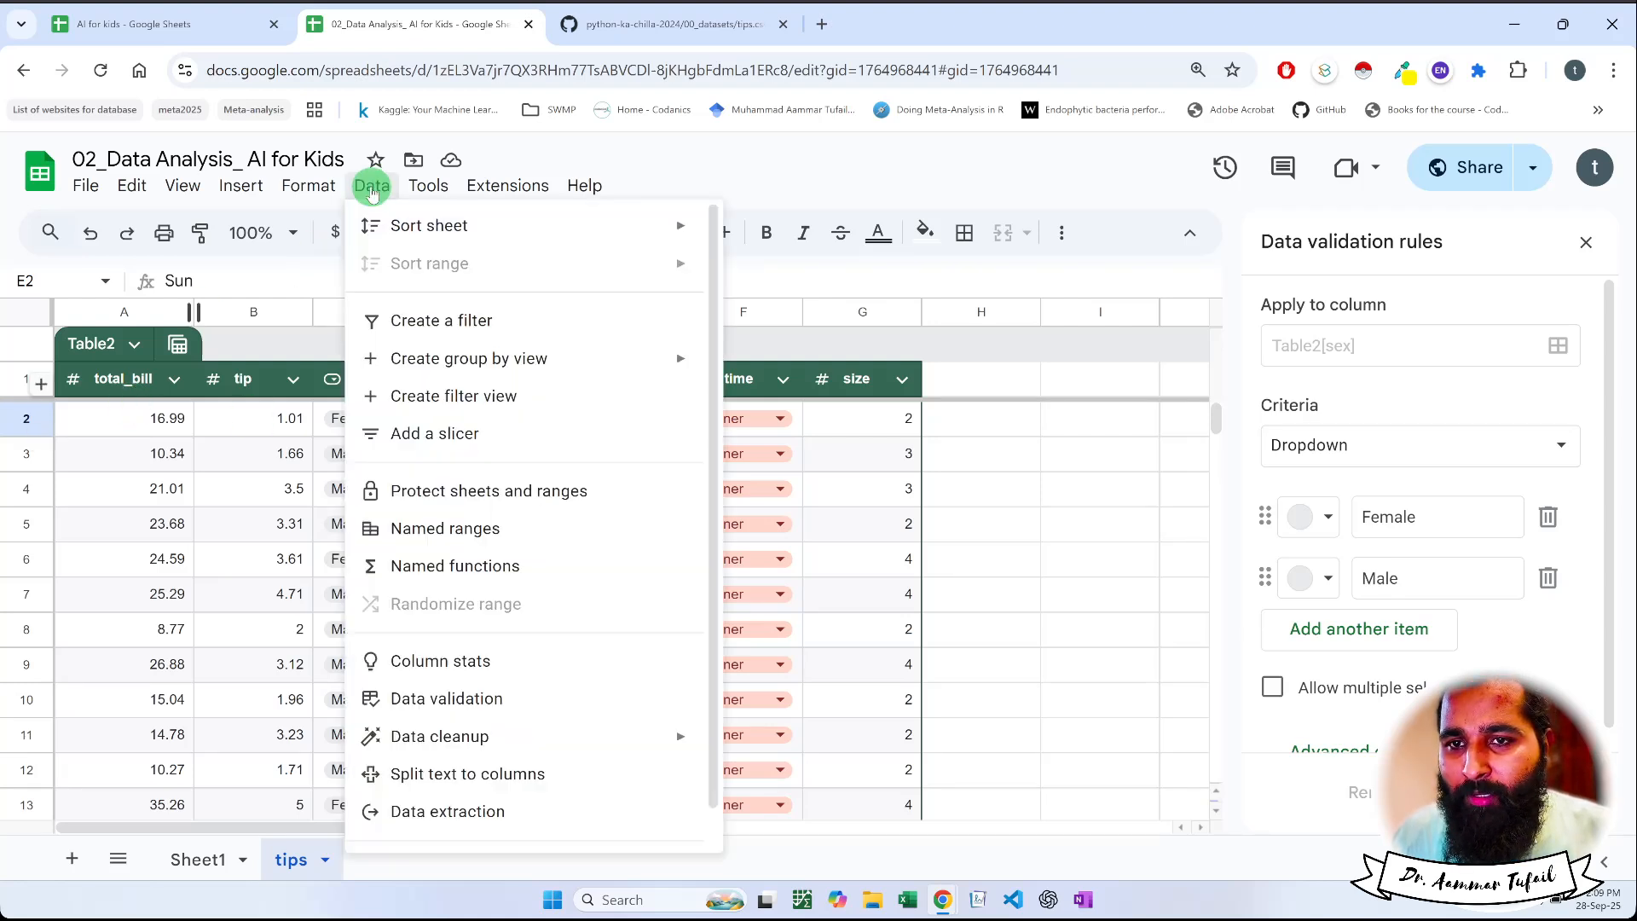
{"action": "left_click", "coordinate": [466, 665]}
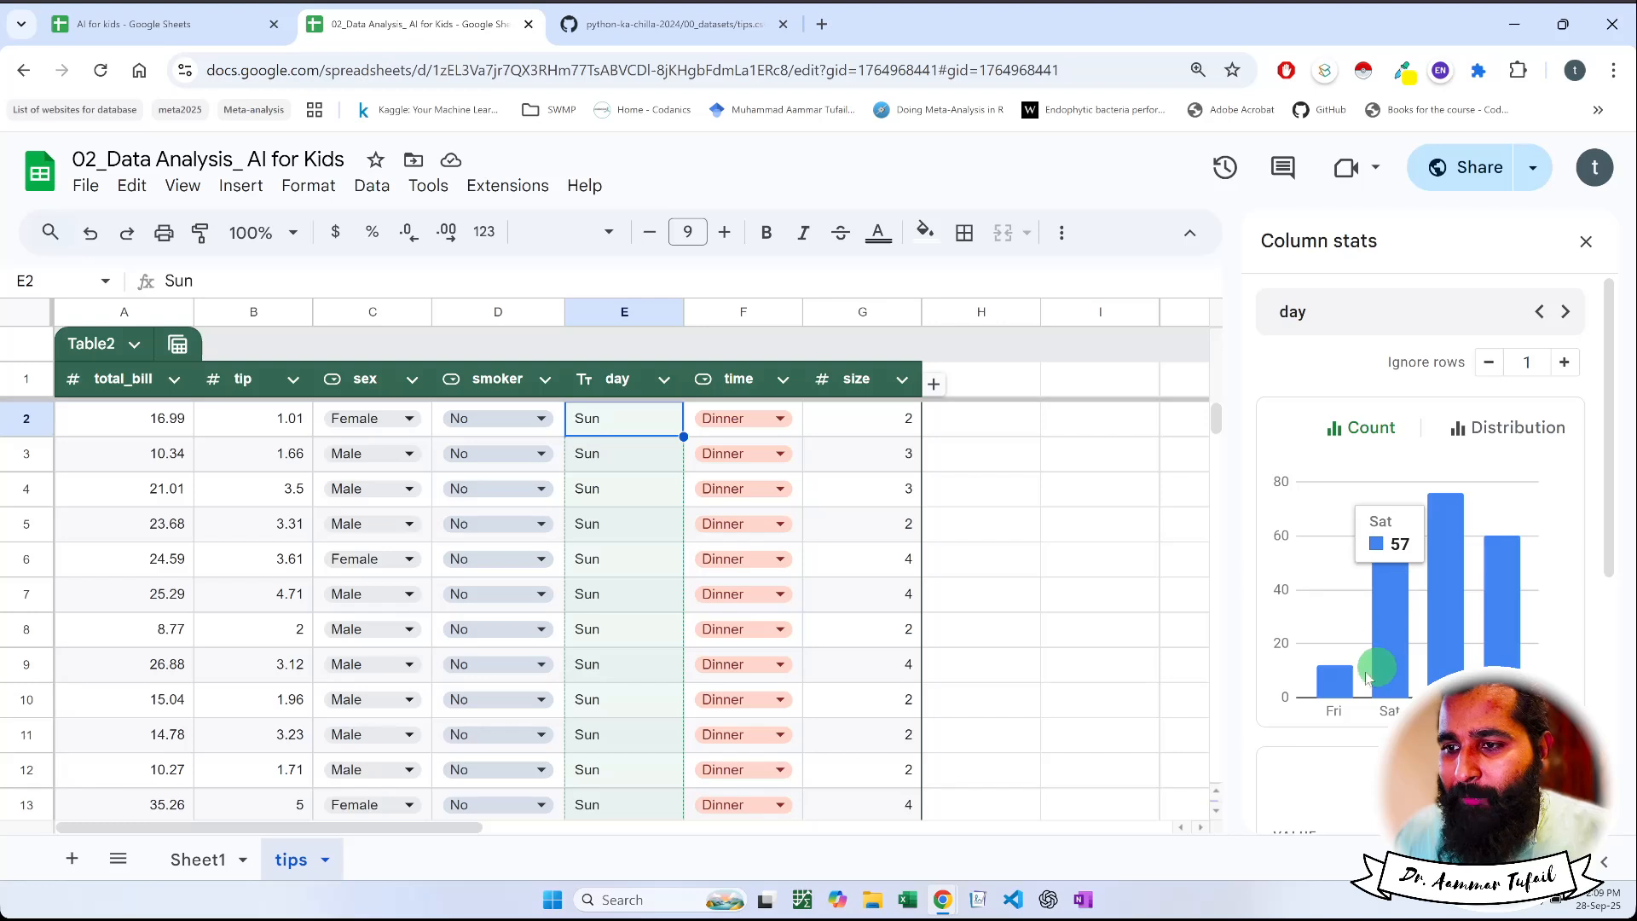
{"action": "mouse_move", "coordinate": [1339, 721]}
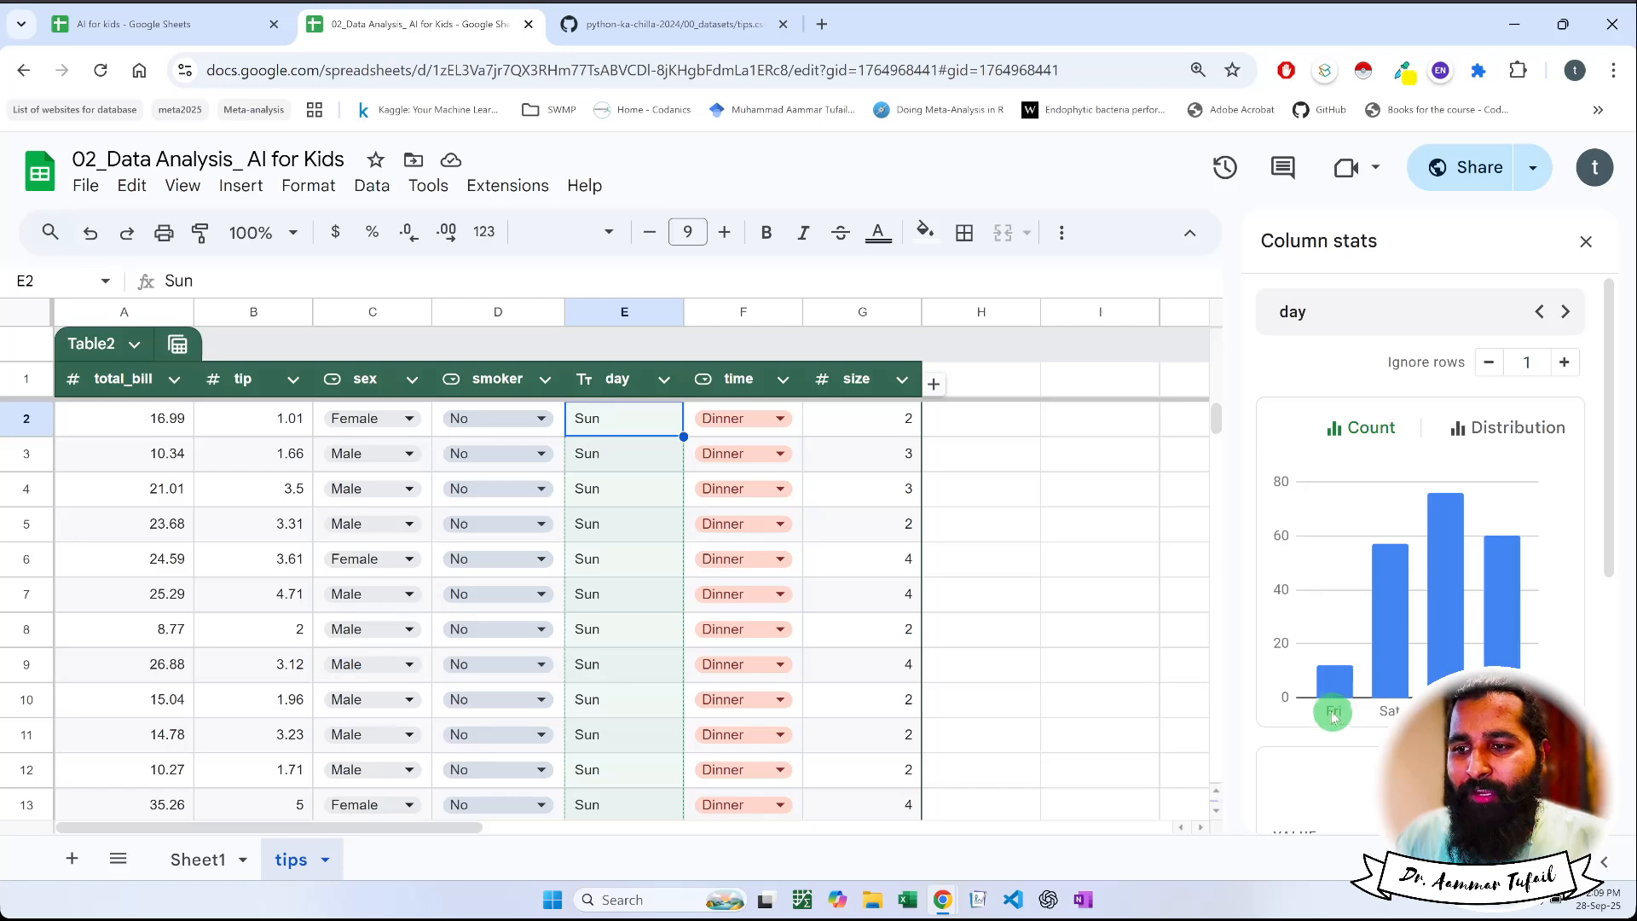
{"action": "mouse_move", "coordinate": [1337, 689]}
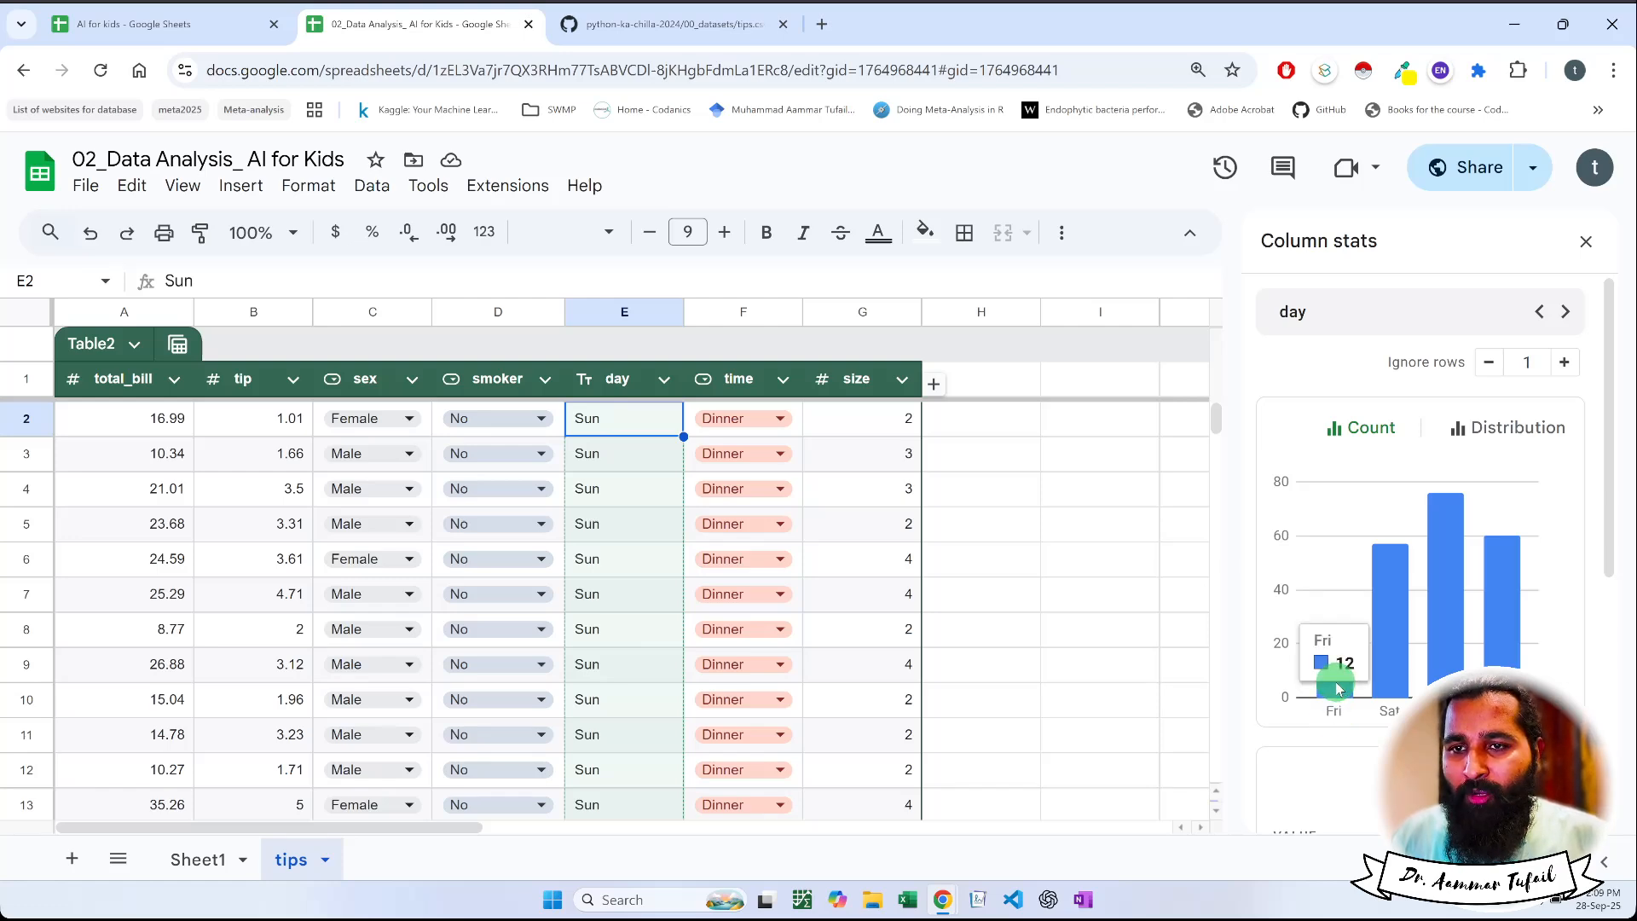
{"action": "scroll", "coordinate": [895, 687], "scroll_direction": "down", "scroll_amount": 6}
{"action": "scroll", "coordinate": [895, 686], "scroll_direction": "down", "scroll_amount": 20}
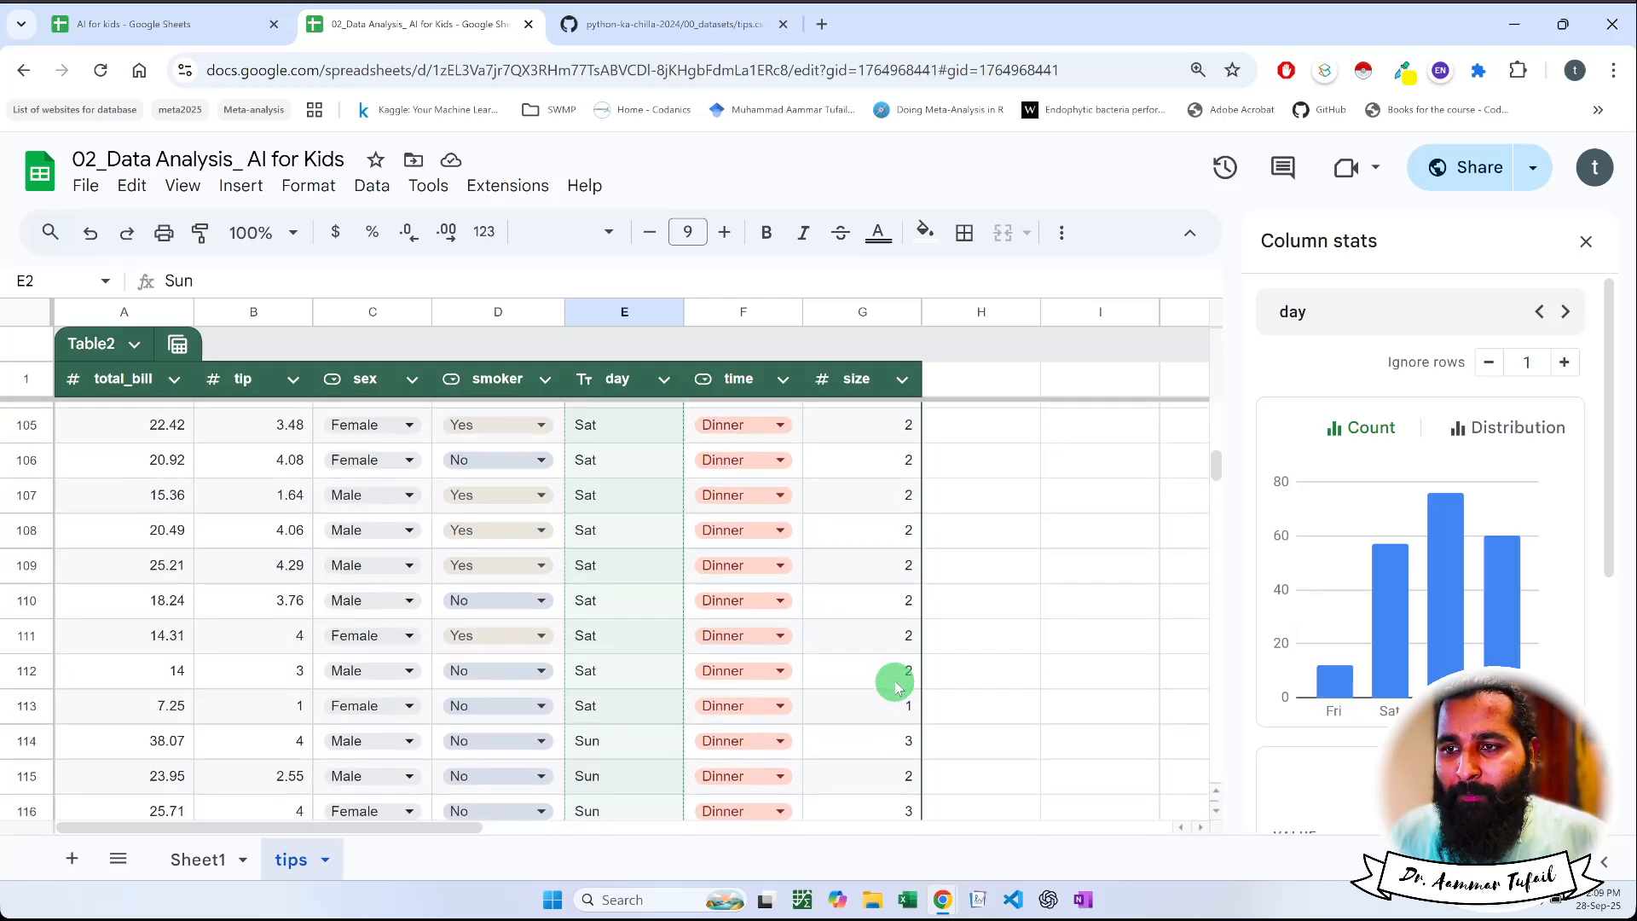
{"action": "scroll", "coordinate": [896, 689], "scroll_direction": "up", "scroll_amount": 20}
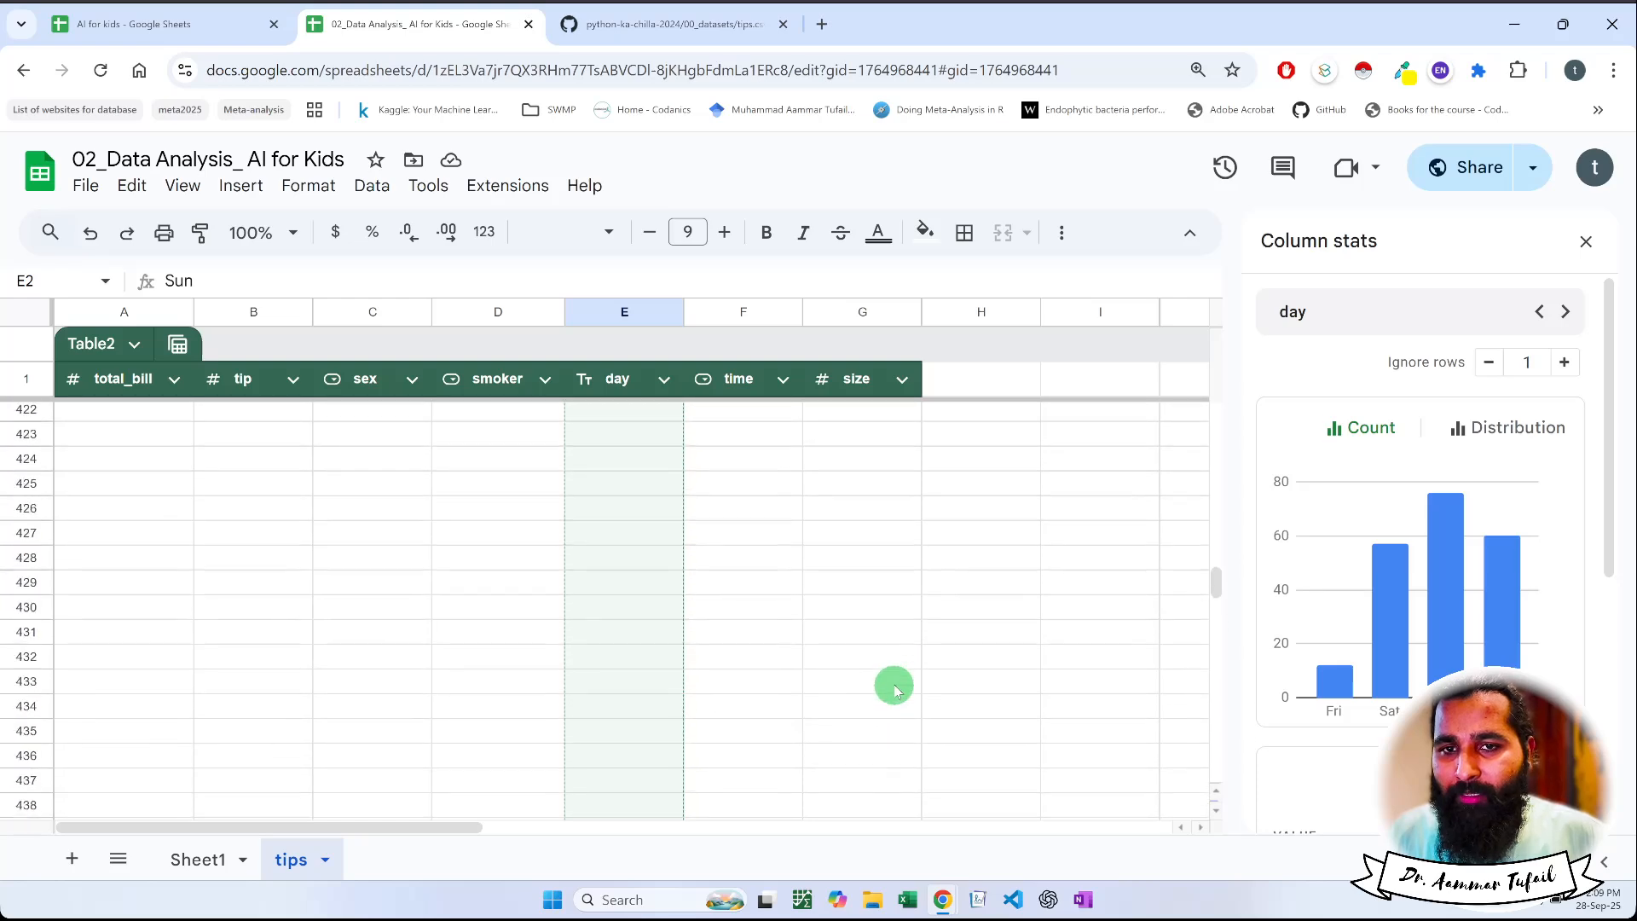
{"action": "scroll", "coordinate": [895, 689], "scroll_direction": "up", "scroll_amount": 20}
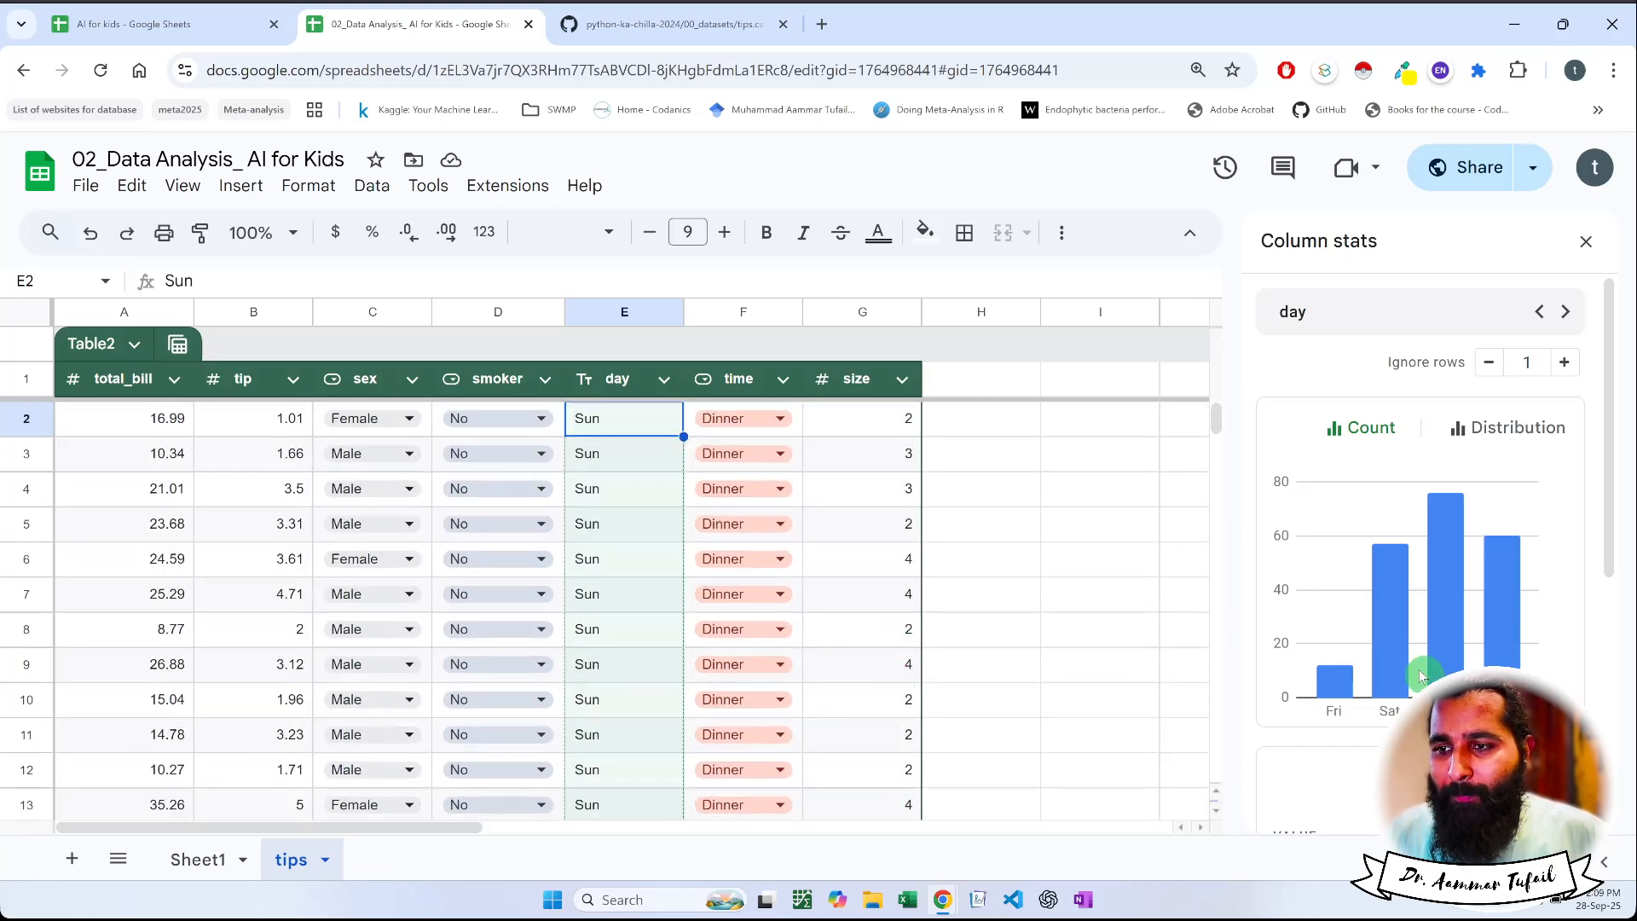
{"action": "mouse_move", "coordinate": [1391, 646]}
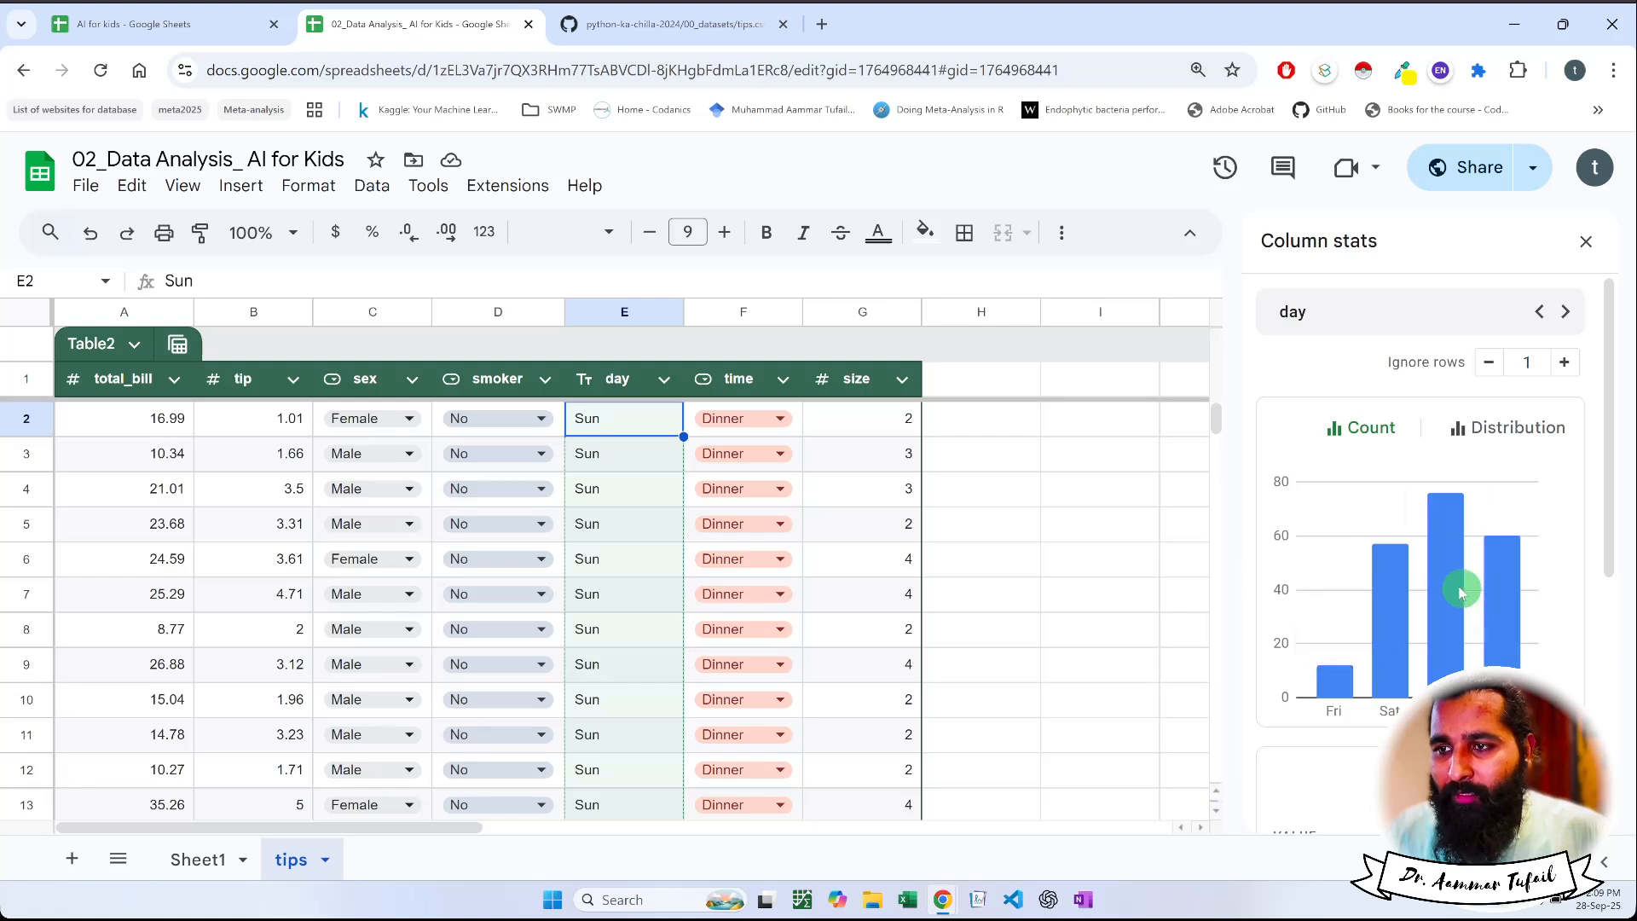
{"action": "mouse_move", "coordinate": [1454, 590]}
{"action": "mouse_move", "coordinate": [1509, 589]}
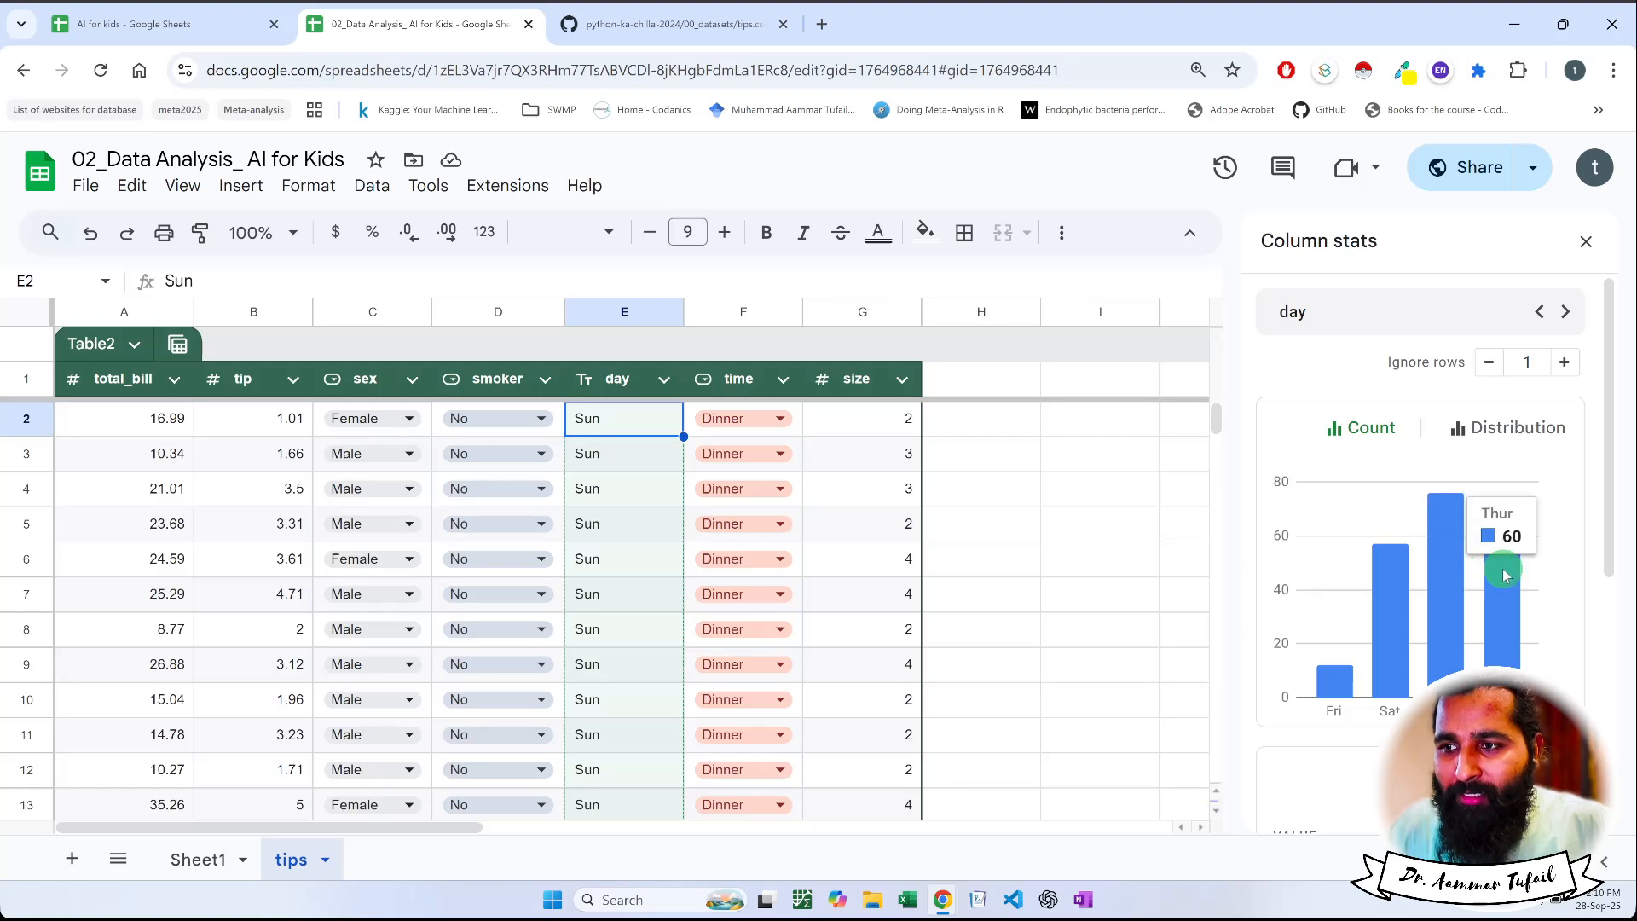
{"action": "mouse_move", "coordinate": [1399, 594]}
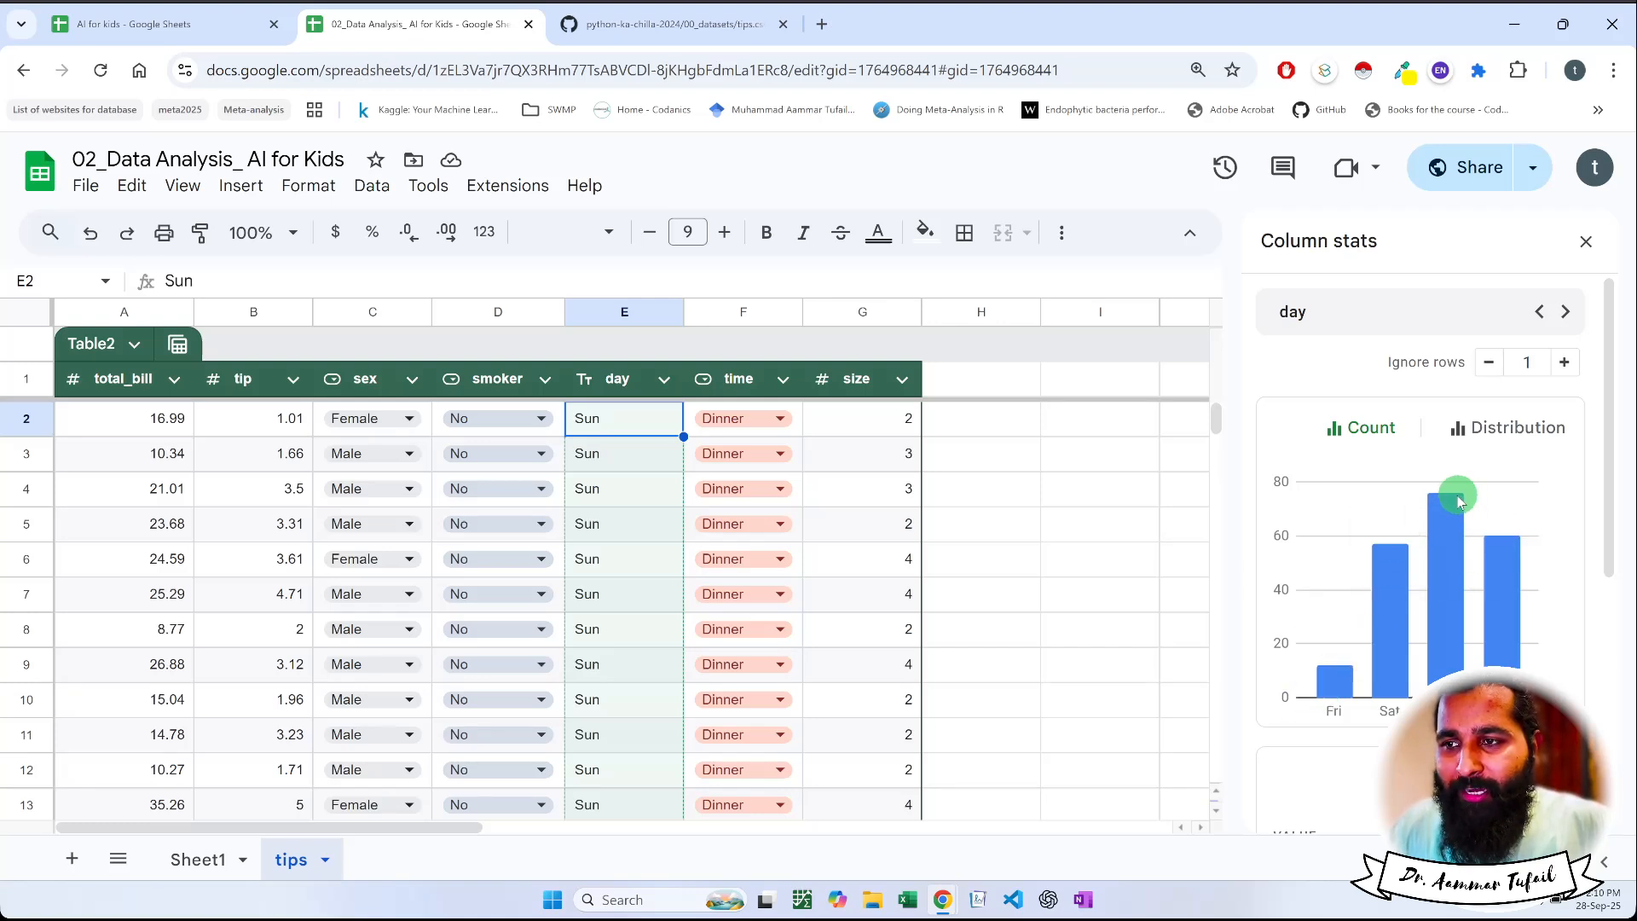
Compare the Distribution and Count charts of the day column and review its value frequencies and row totals
{"action": "left_click", "coordinate": [1484, 445]}
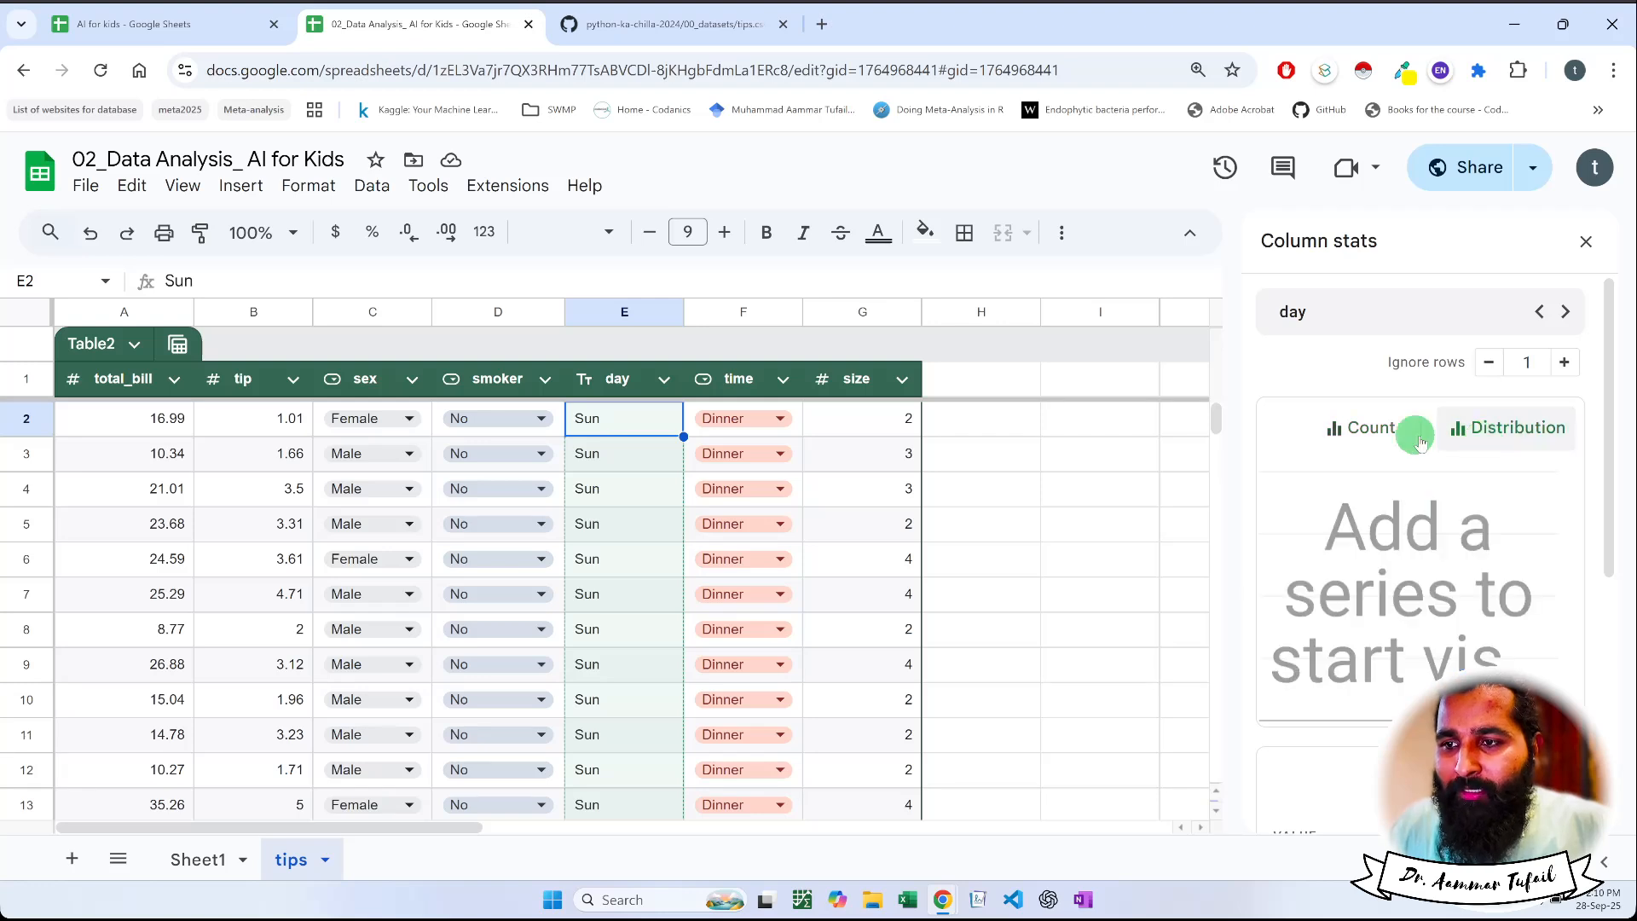
{"action": "left_click", "coordinate": [1369, 433]}
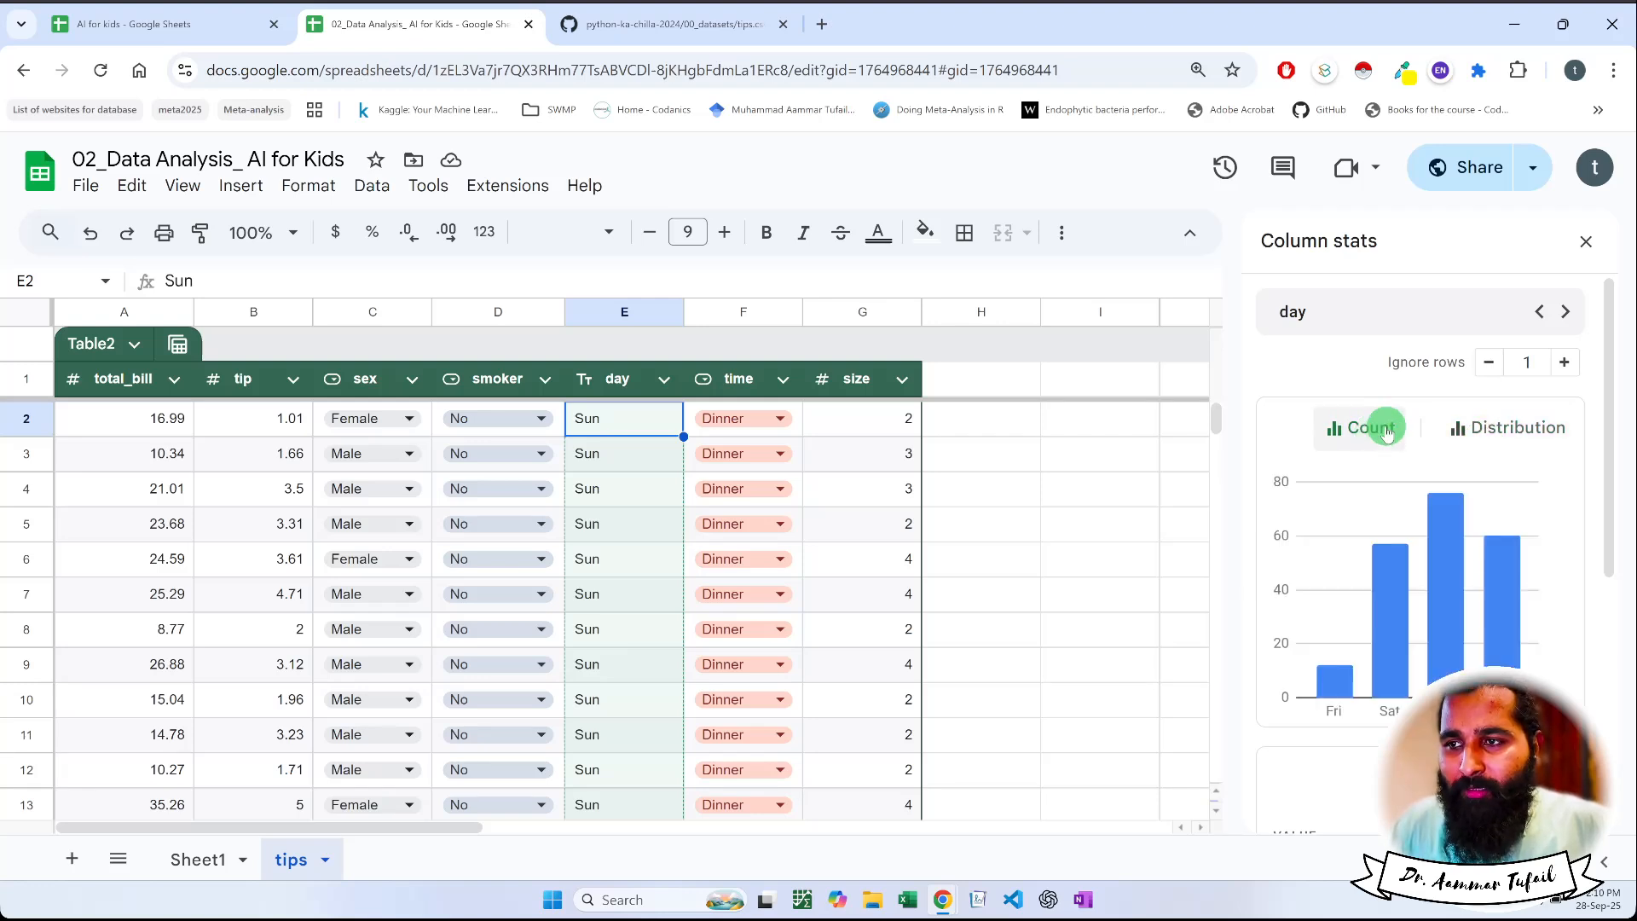
{"action": "scroll", "coordinate": [1384, 432], "scroll_direction": "down", "scroll_amount": 5}
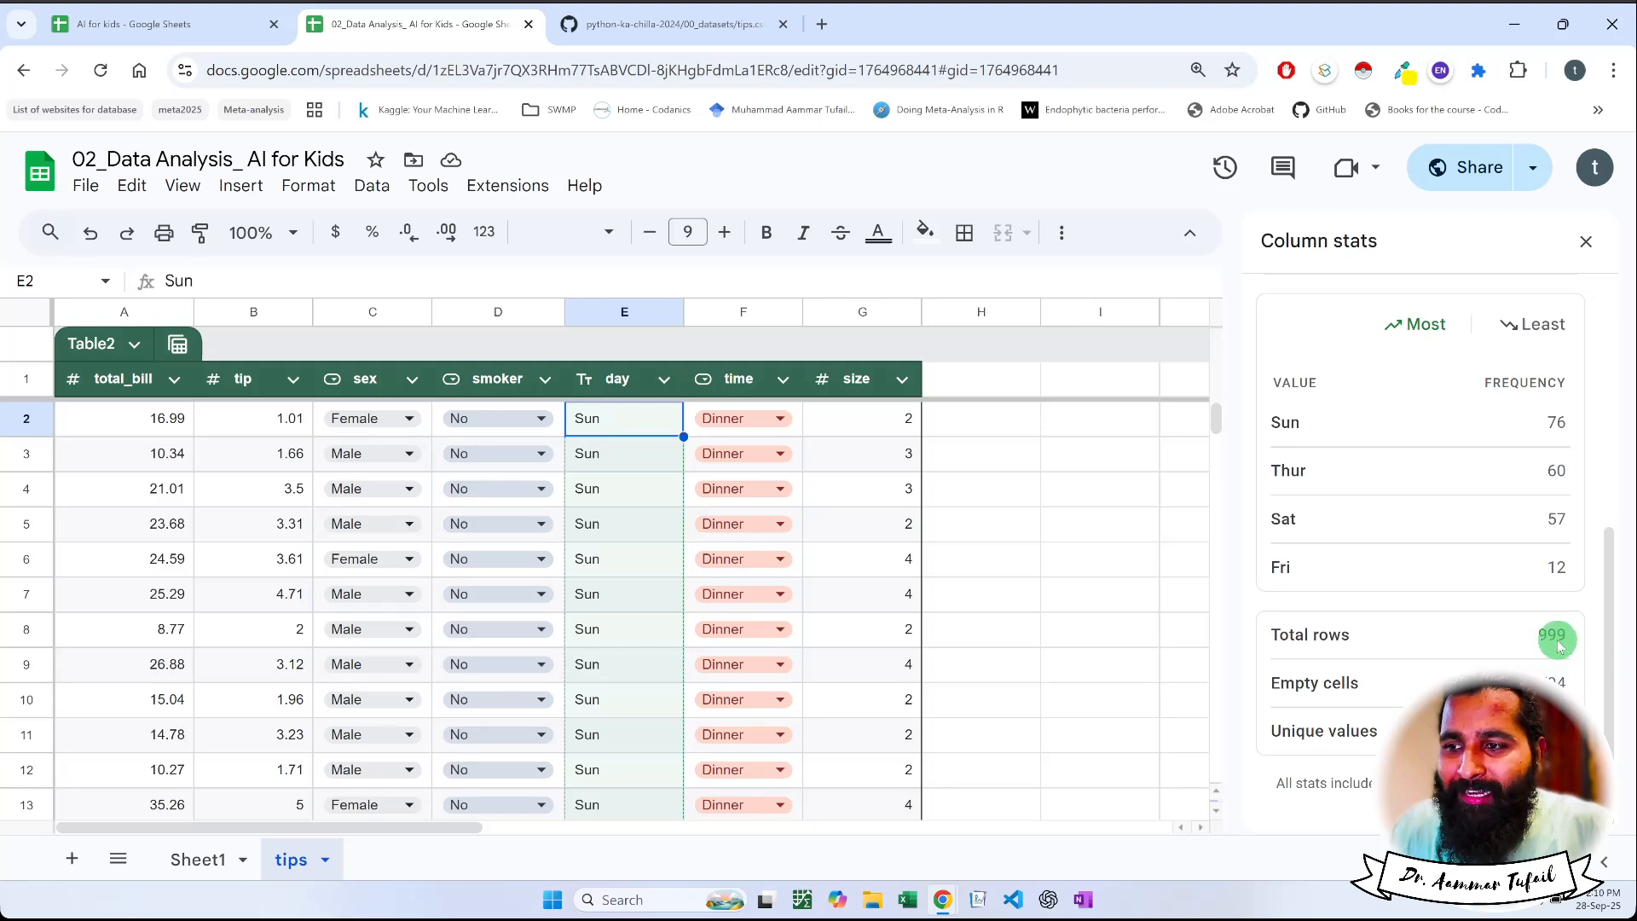
{"action": "scroll", "coordinate": [1560, 647], "scroll_direction": "up", "scroll_amount": 5}
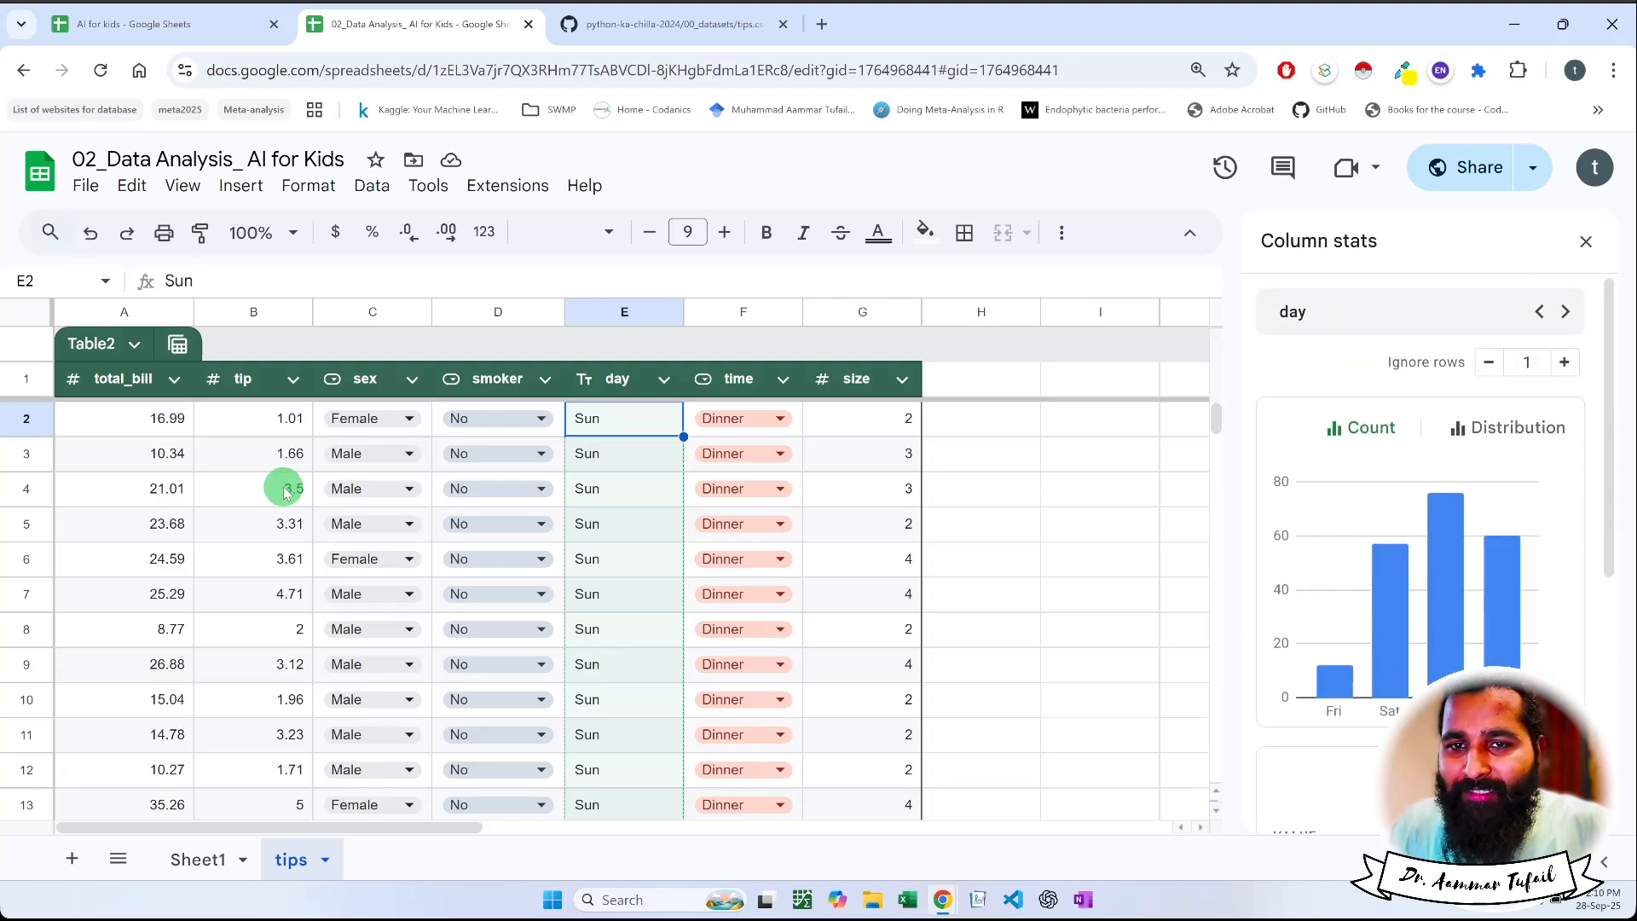
View the column stats for the tip and total_bill columns and look through the data down to its last row
{"action": "left_click", "coordinate": [229, 491]}
{"action": "scroll", "coordinate": [233, 504], "scroll_direction": "down", "scroll_amount": 10}
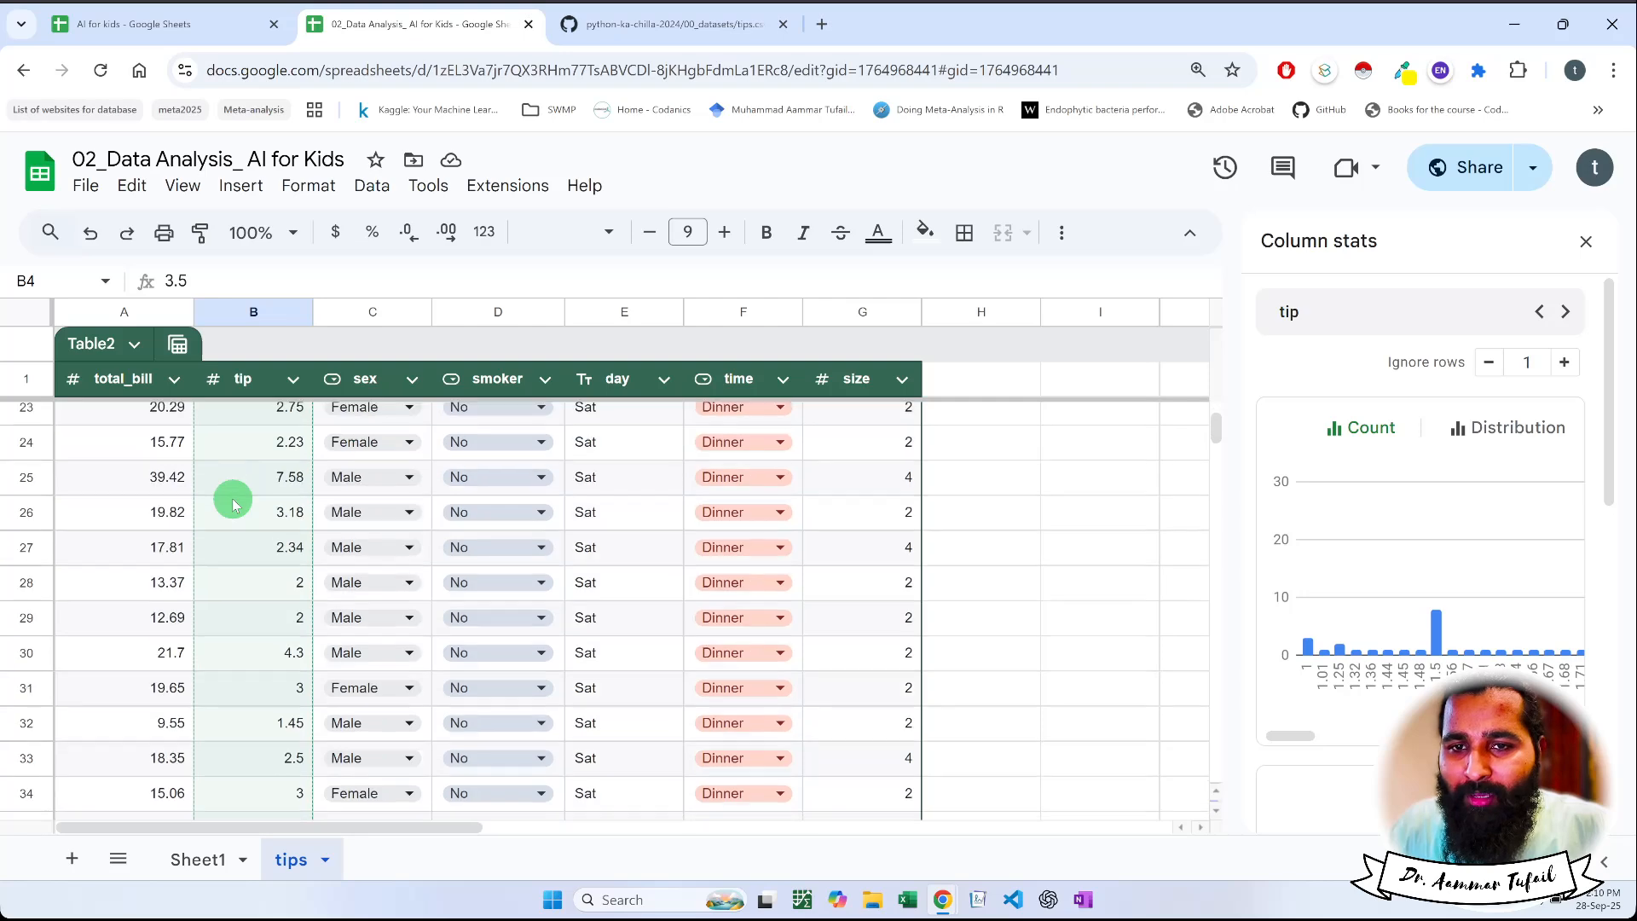
{"action": "left_click", "coordinate": [166, 455]}
{"action": "scroll", "coordinate": [168, 469], "scroll_direction": "down", "scroll_amount": 20}
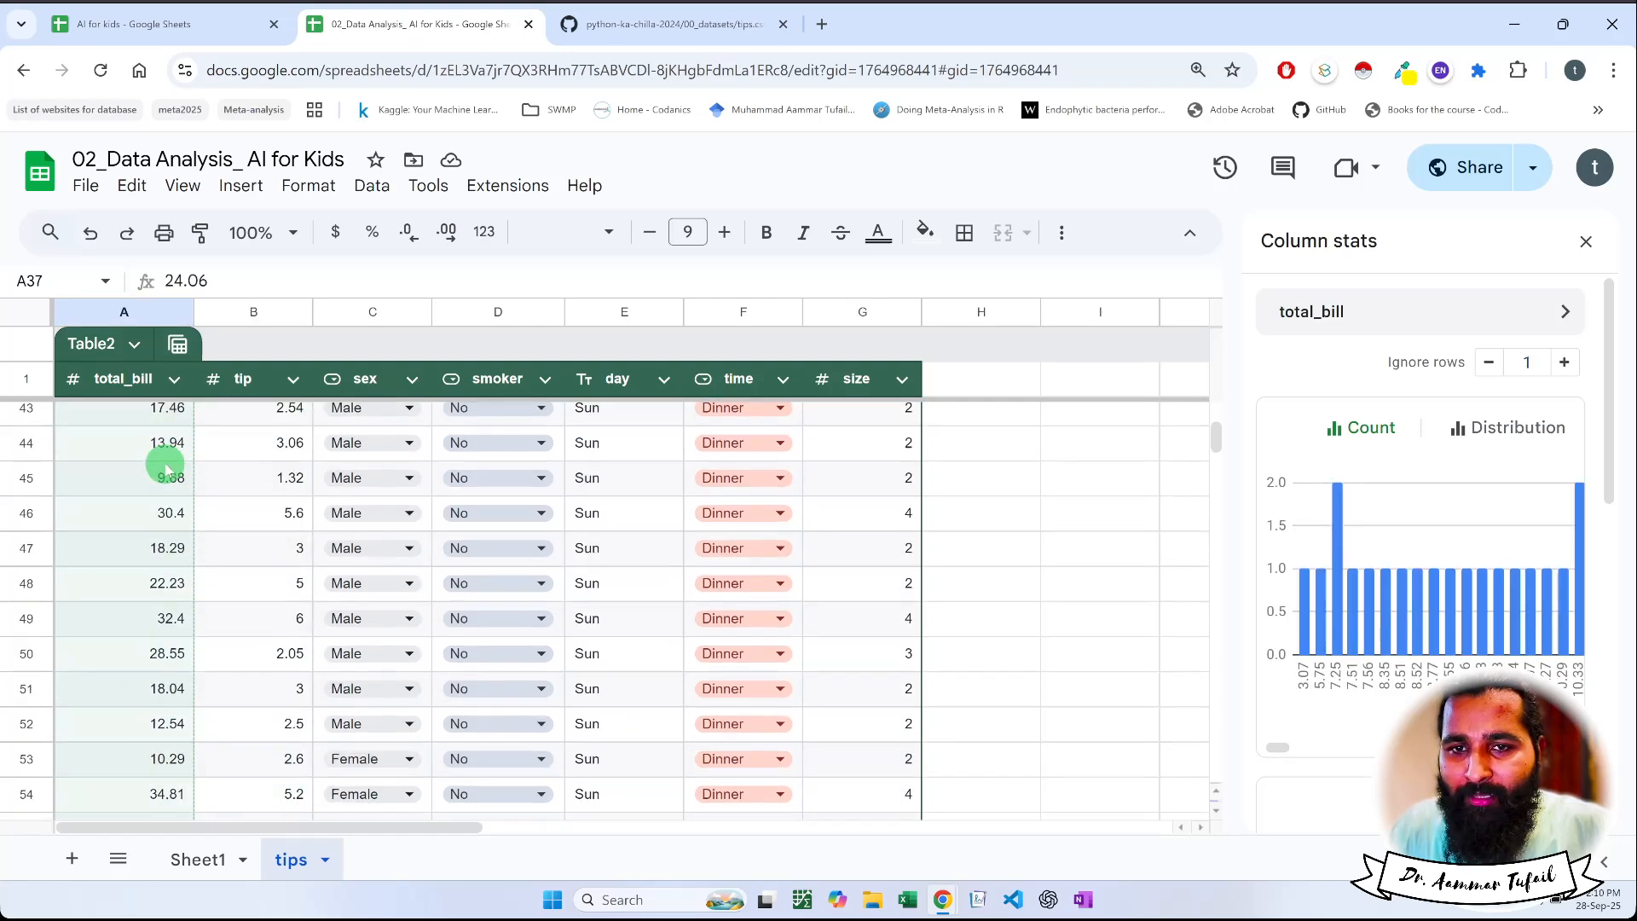
{"action": "scroll", "coordinate": [169, 469], "scroll_direction": "down", "scroll_amount": 20}
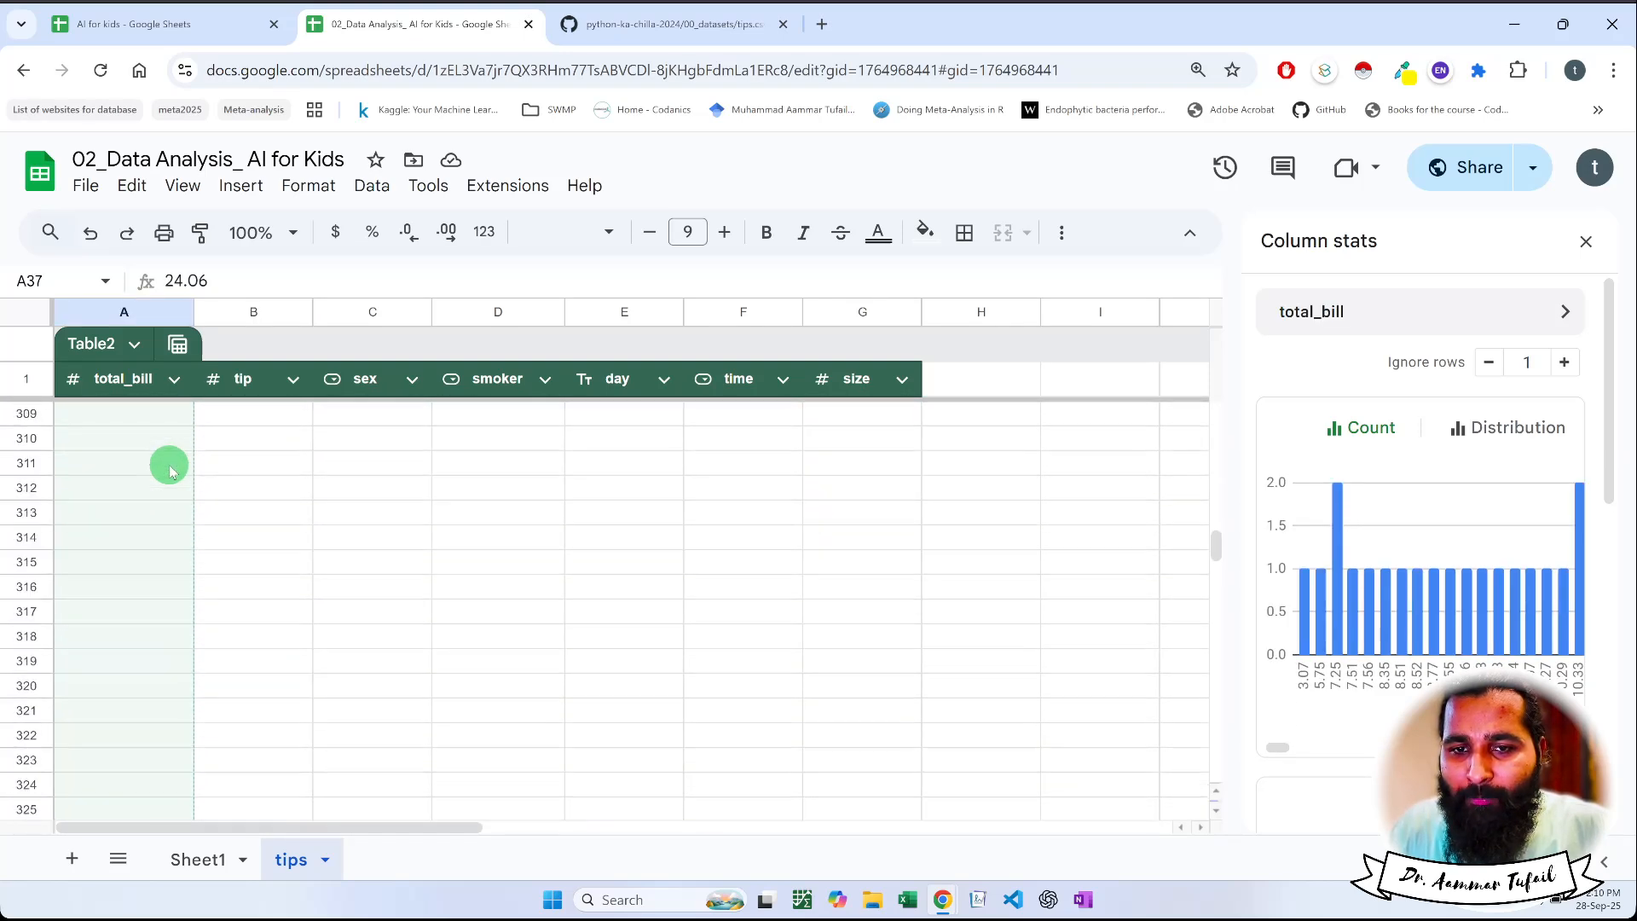
{"action": "scroll", "coordinate": [168, 469], "scroll_direction": "up", "scroll_amount": 20}
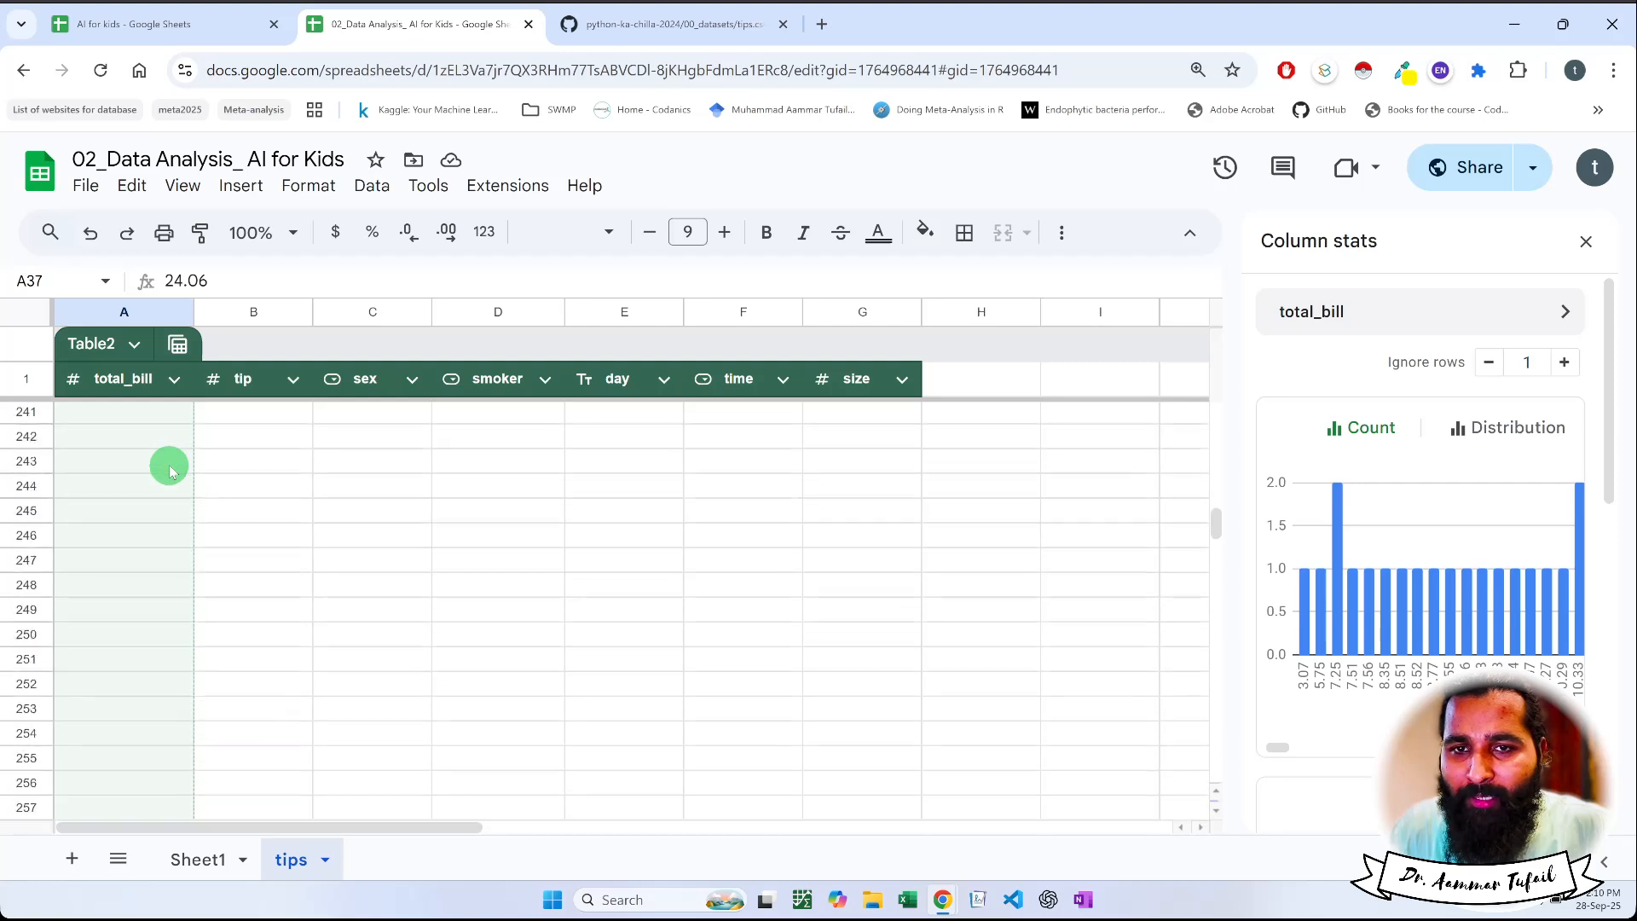
{"action": "scroll", "coordinate": [168, 469], "scroll_direction": "down", "scroll_amount": 4}
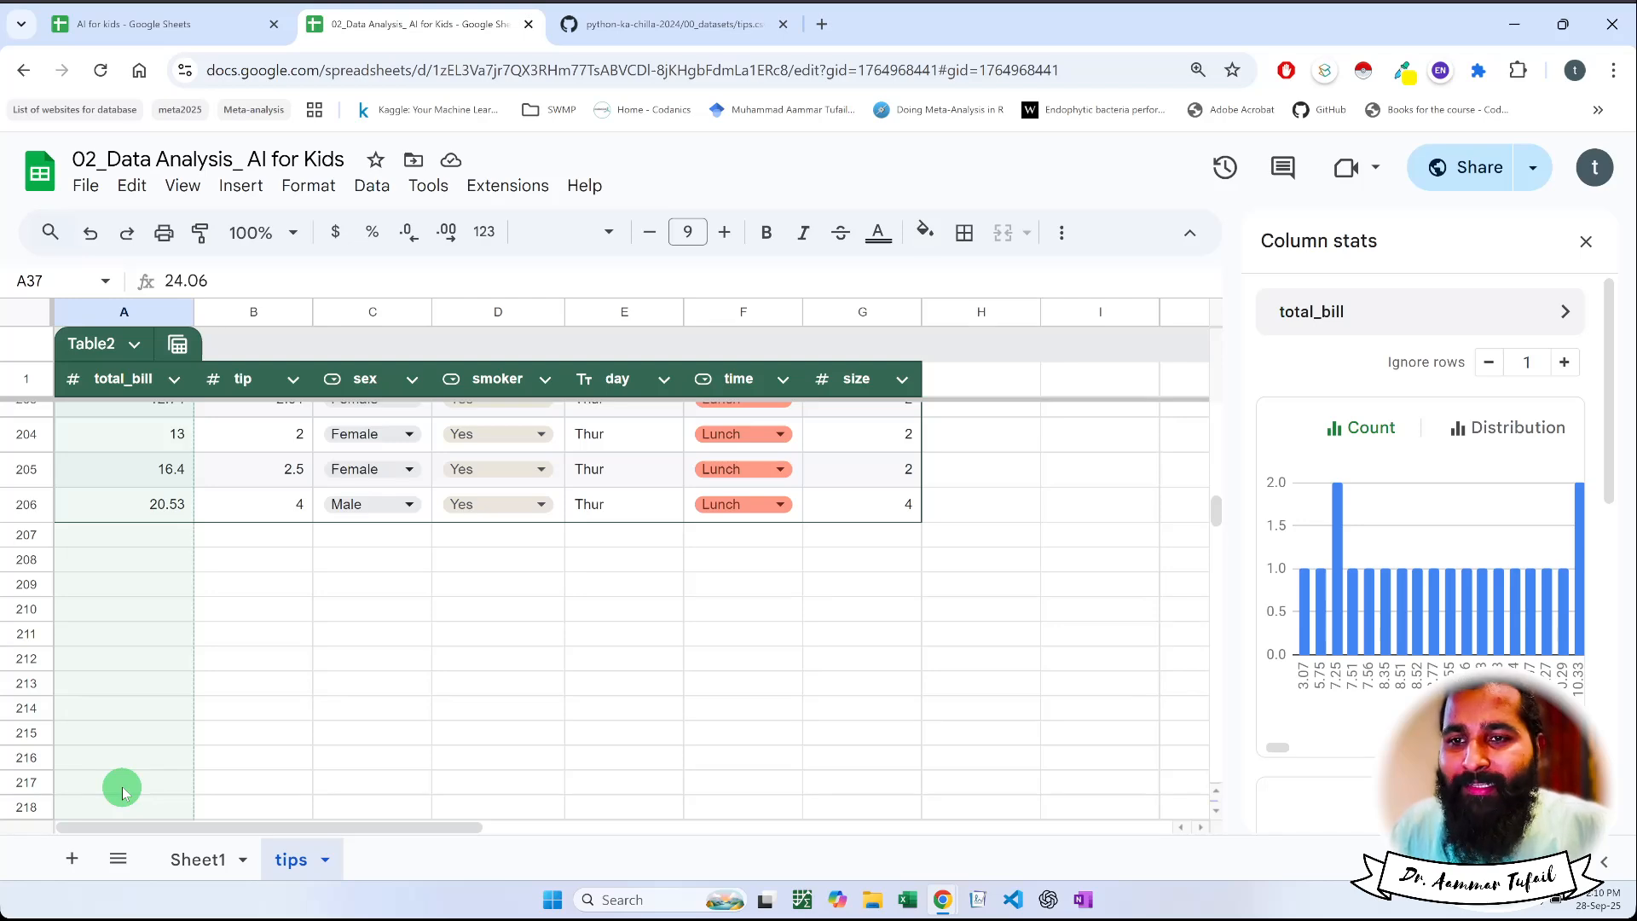
{"action": "left_click", "coordinate": [168, 512]}
{"action": "scroll", "coordinate": [167, 524], "scroll_direction": "up", "scroll_amount": 20}
{"action": "scroll", "coordinate": [166, 525], "scroll_direction": "up", "scroll_amount": 20}
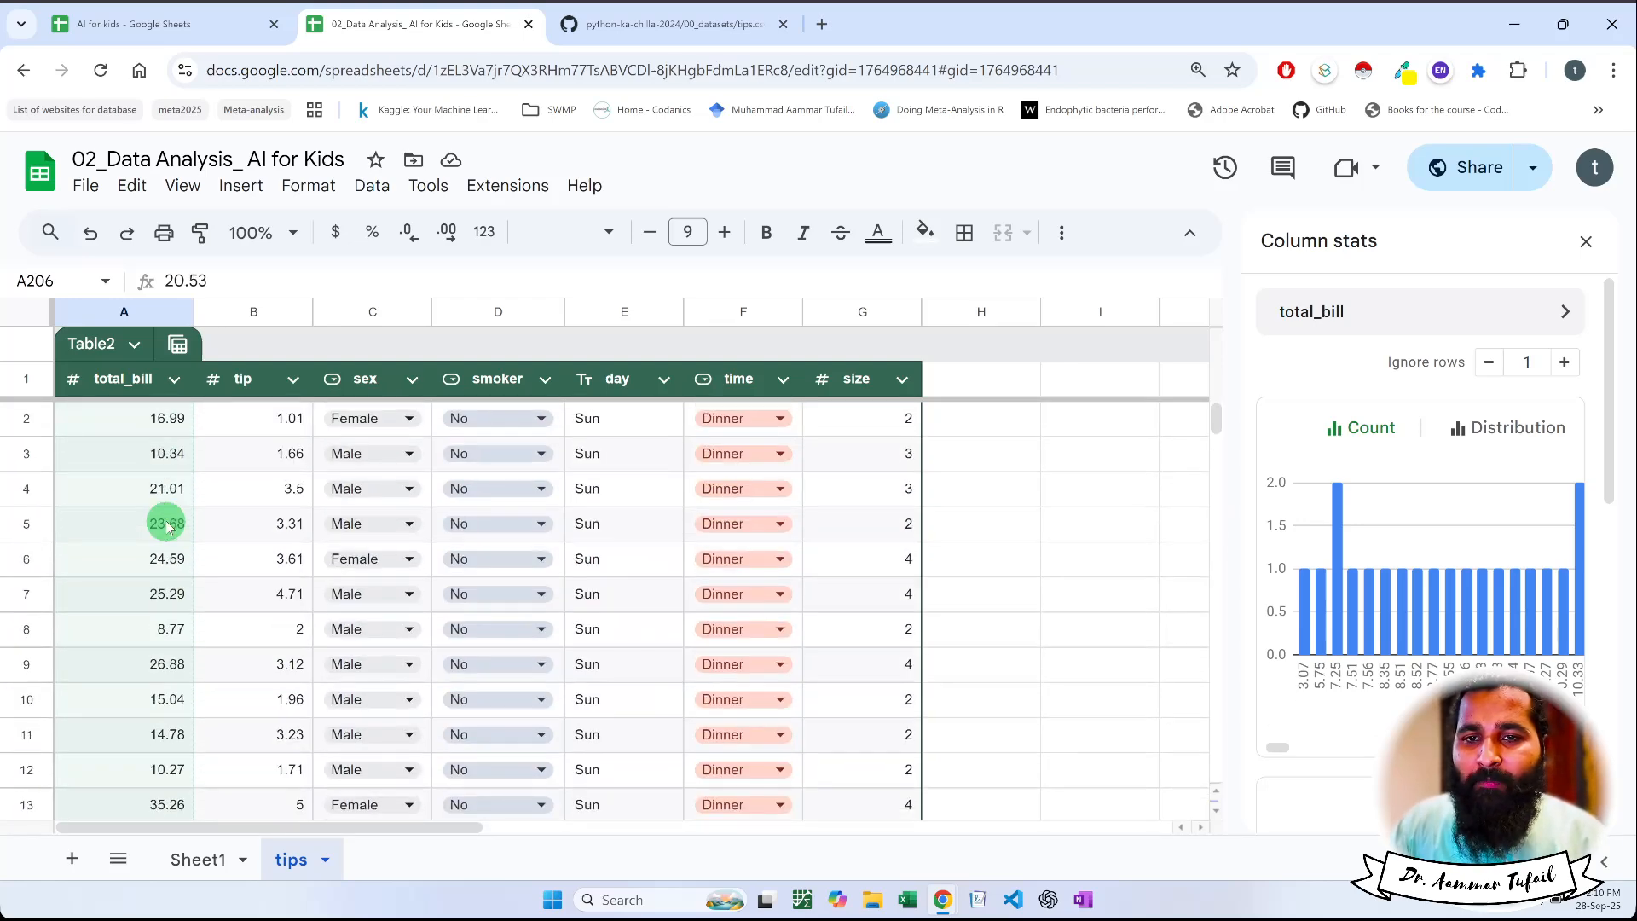
{"action": "left_click", "coordinate": [158, 431], "text": "shift"}
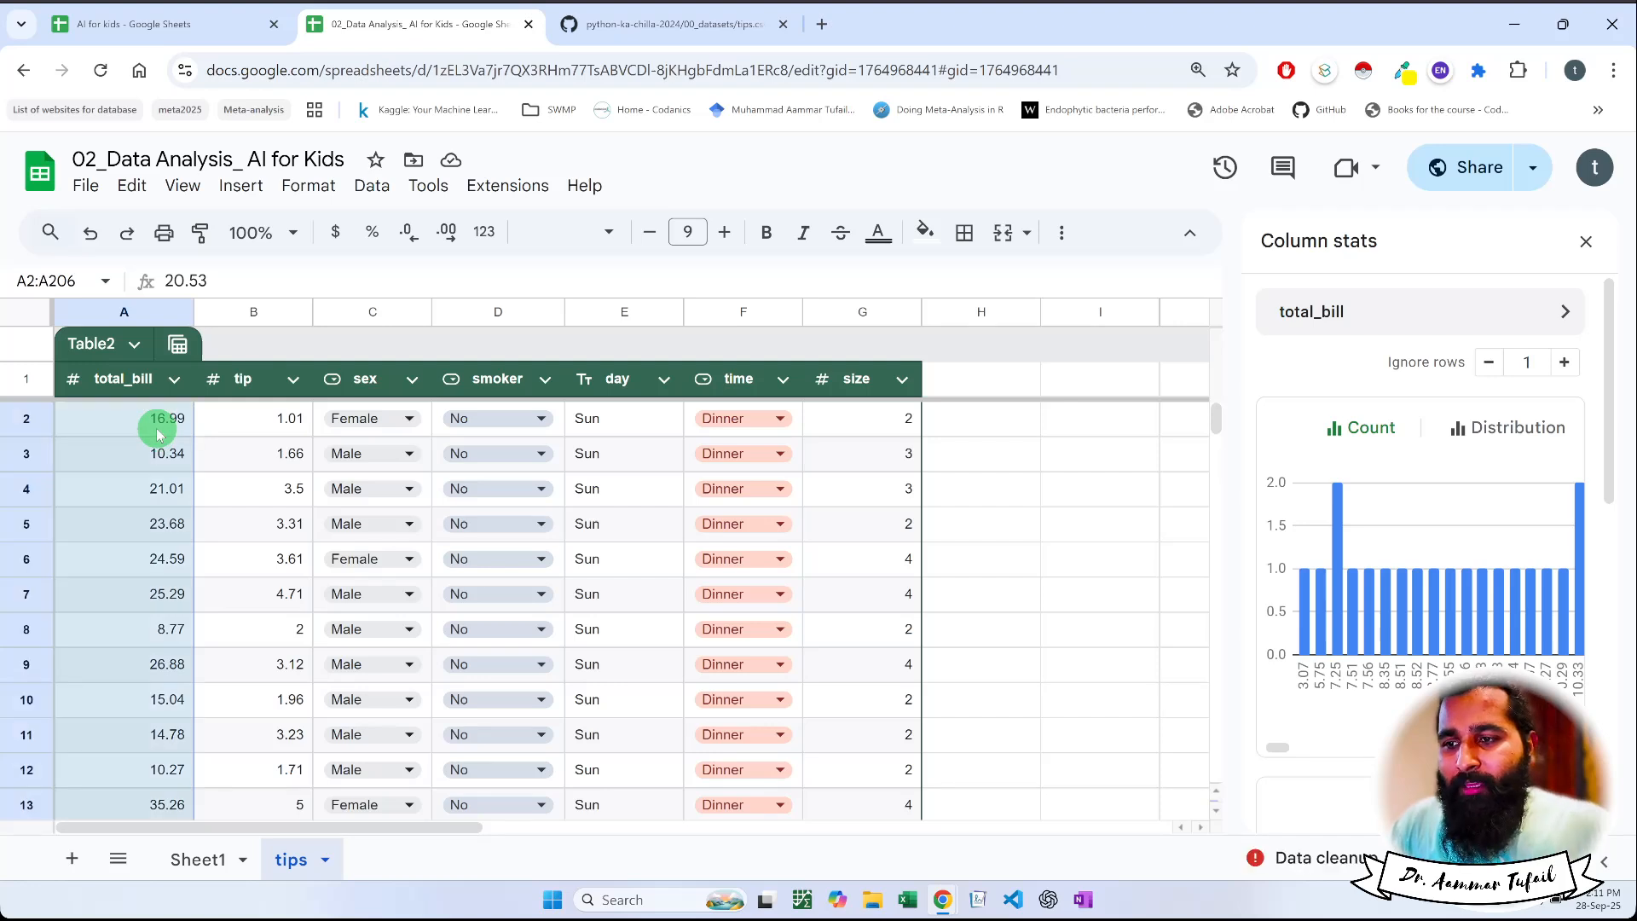
{"action": "left_click", "coordinate": [376, 186]}
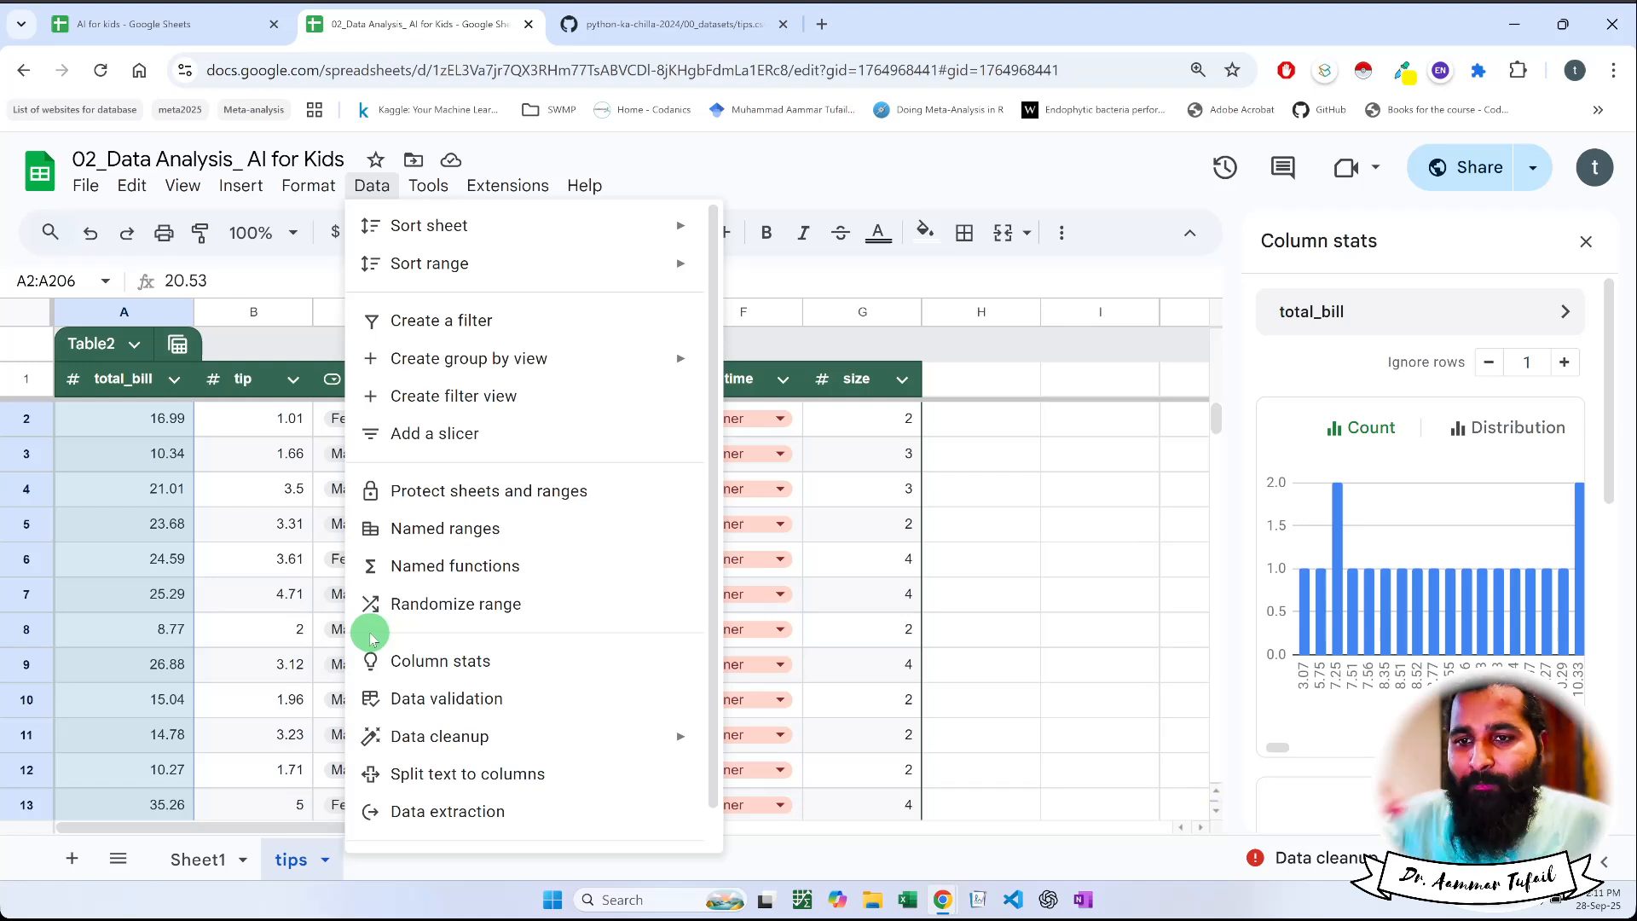
Show the column stats for total_bill and tip in turn and examine the tip column's count chart
{"action": "left_click", "coordinate": [146, 431]}
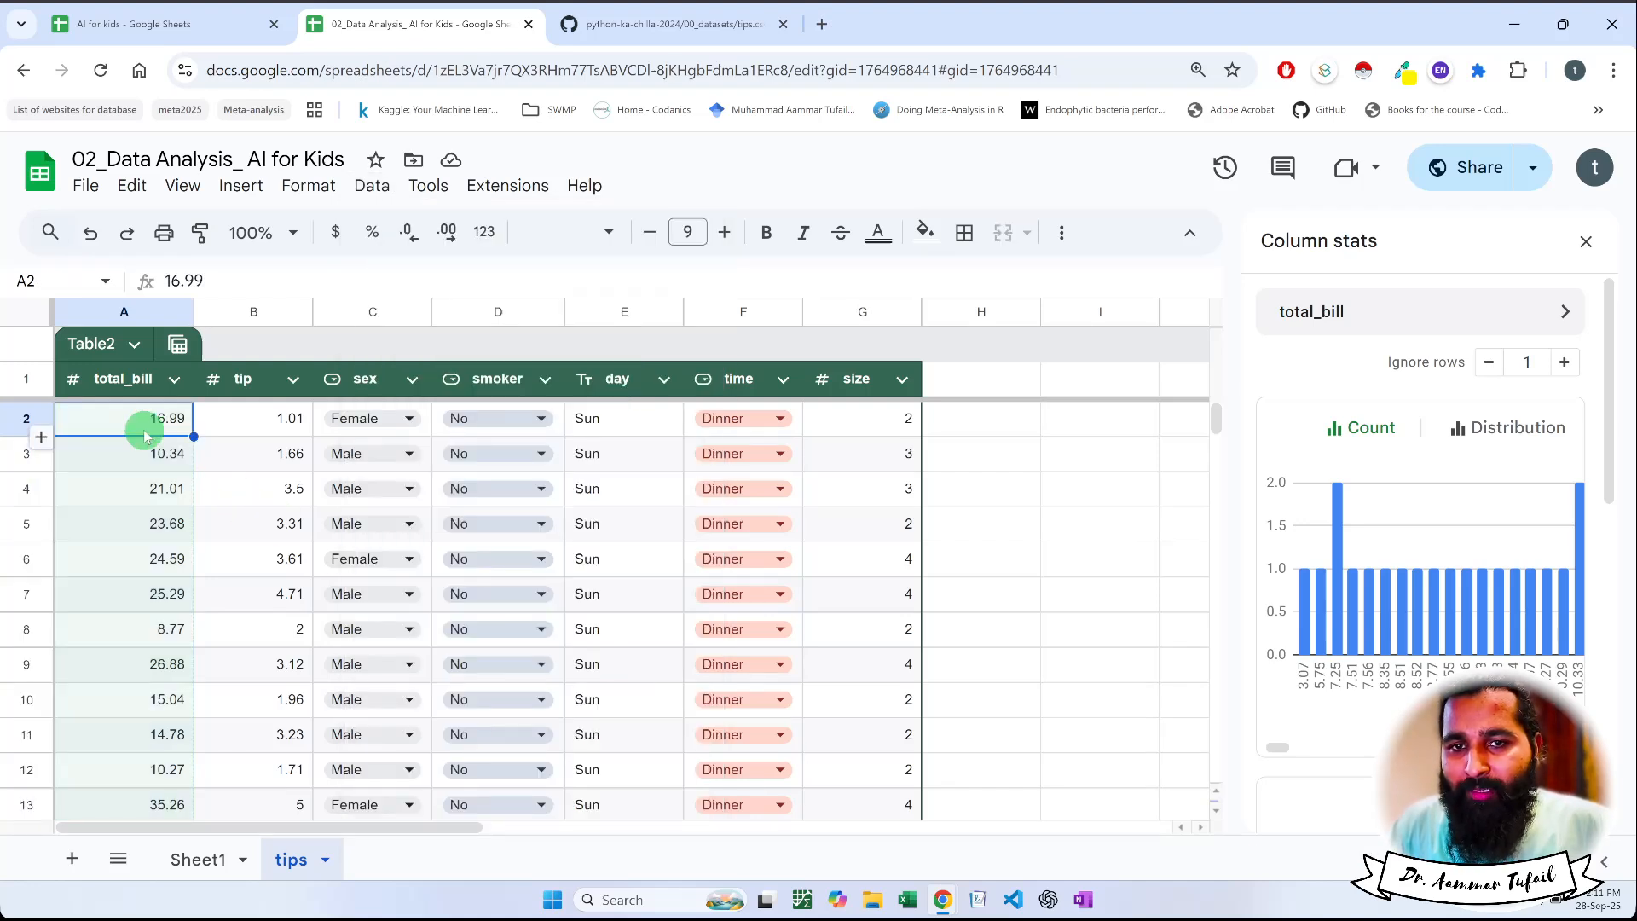
{"action": "left_click", "coordinate": [245, 430]}
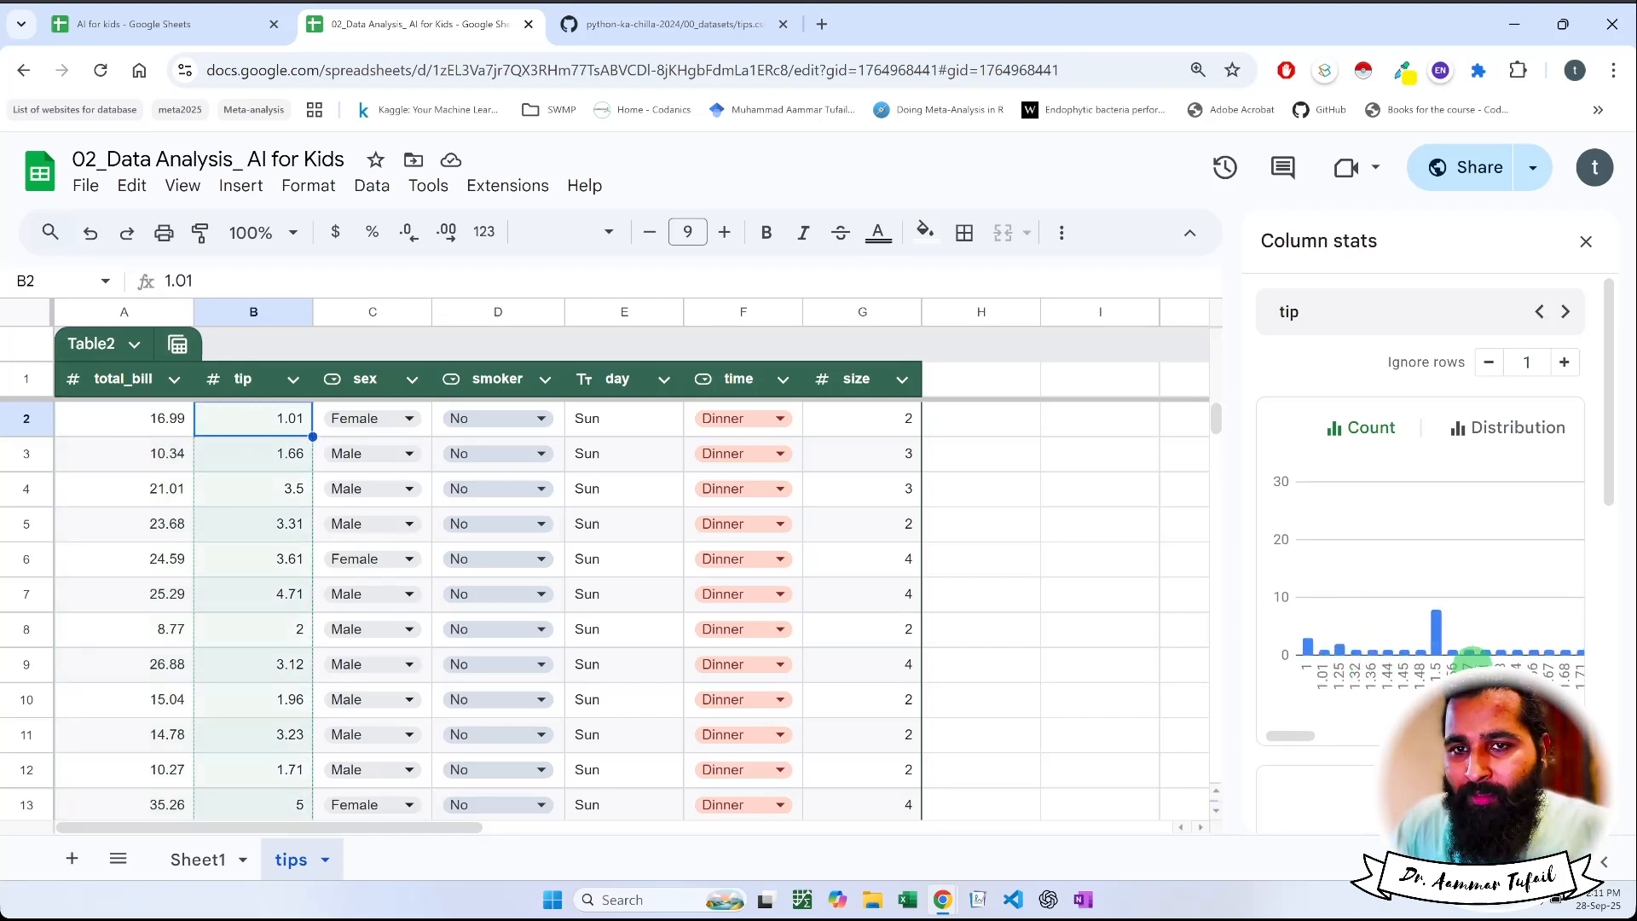
{"action": "mouse_move", "coordinate": [1439, 631]}
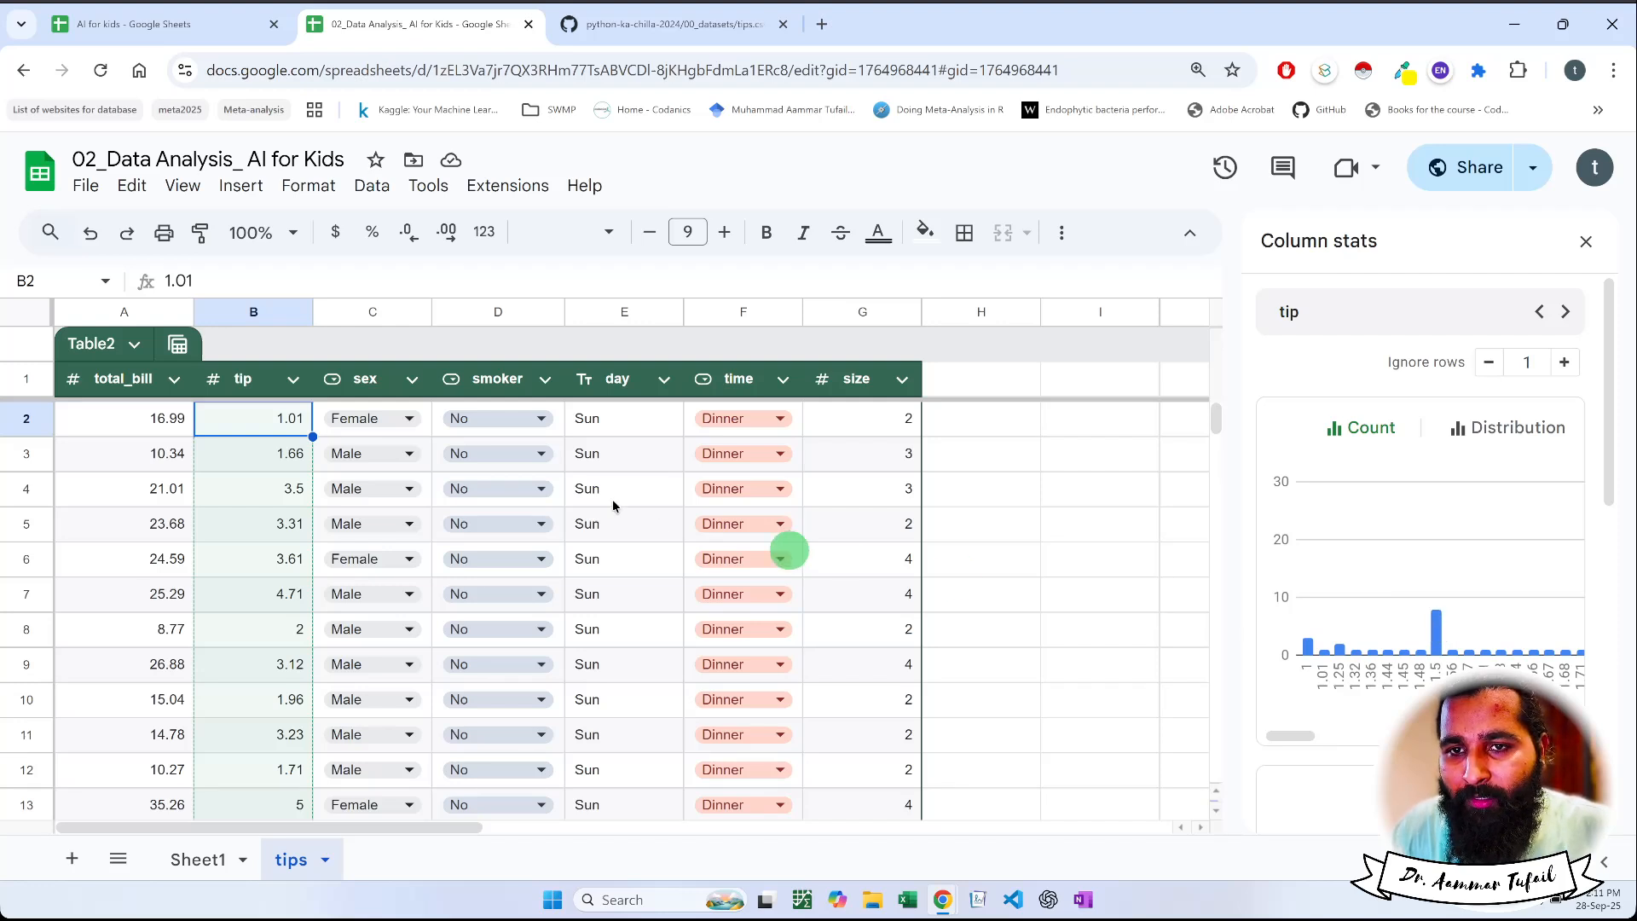
Show the column stats for sex and smoker in turn and inspect the bars of their count charts
{"action": "double_click", "coordinate": [358, 413]}
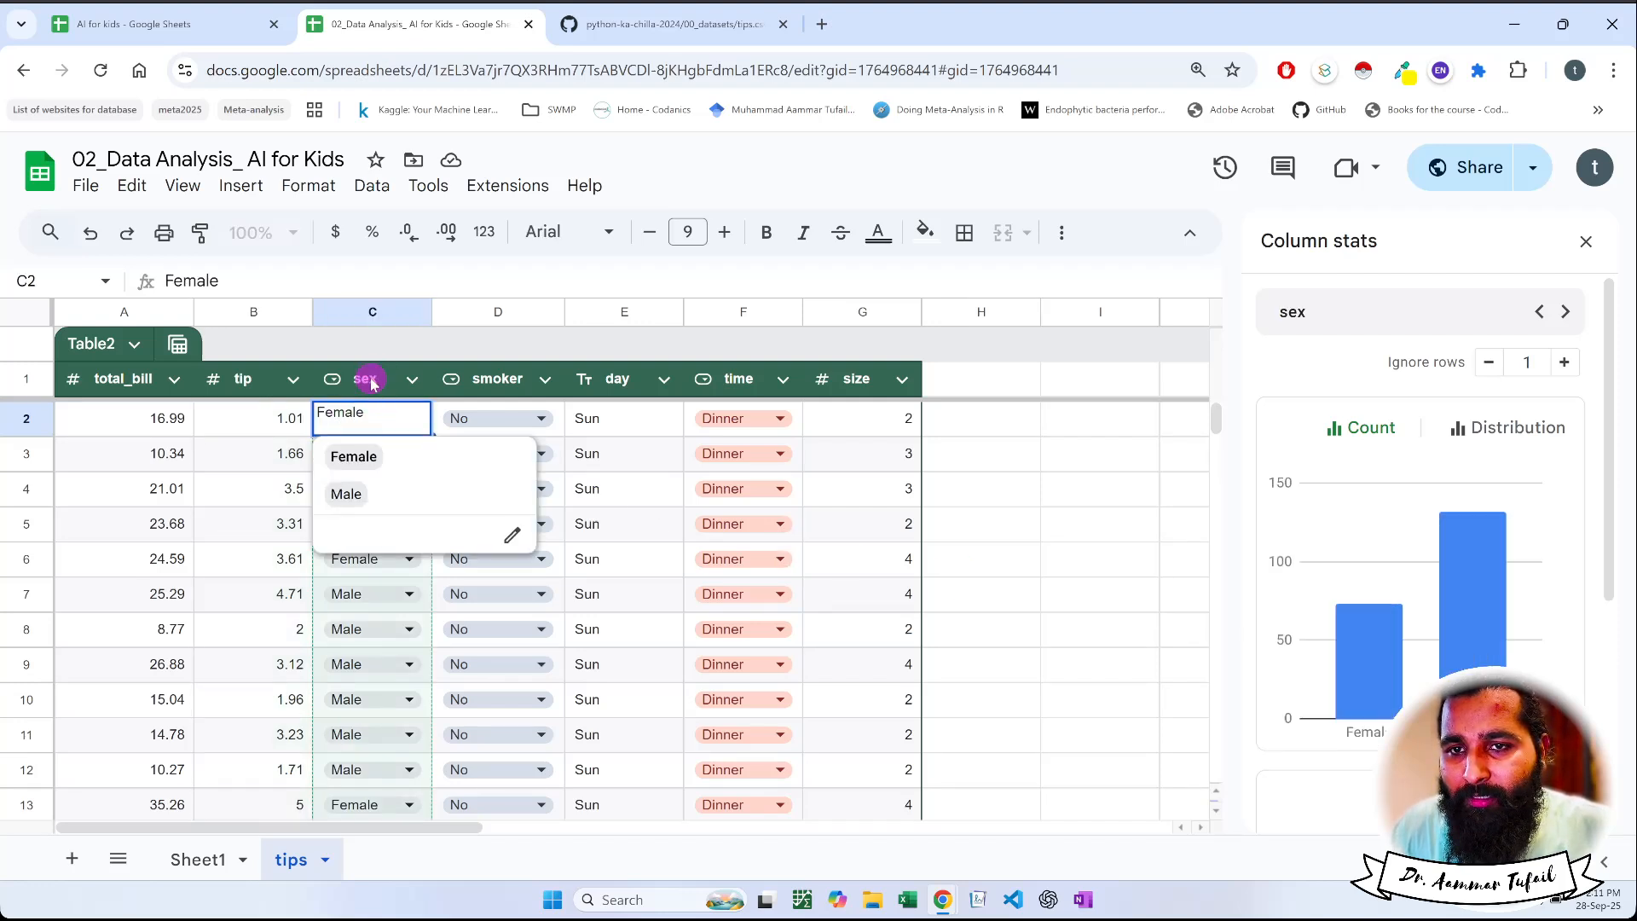
{"action": "left_click", "coordinate": [365, 379]}
{"action": "left_click", "coordinate": [1334, 668]}
{"action": "mouse_move", "coordinate": [1472, 597]}
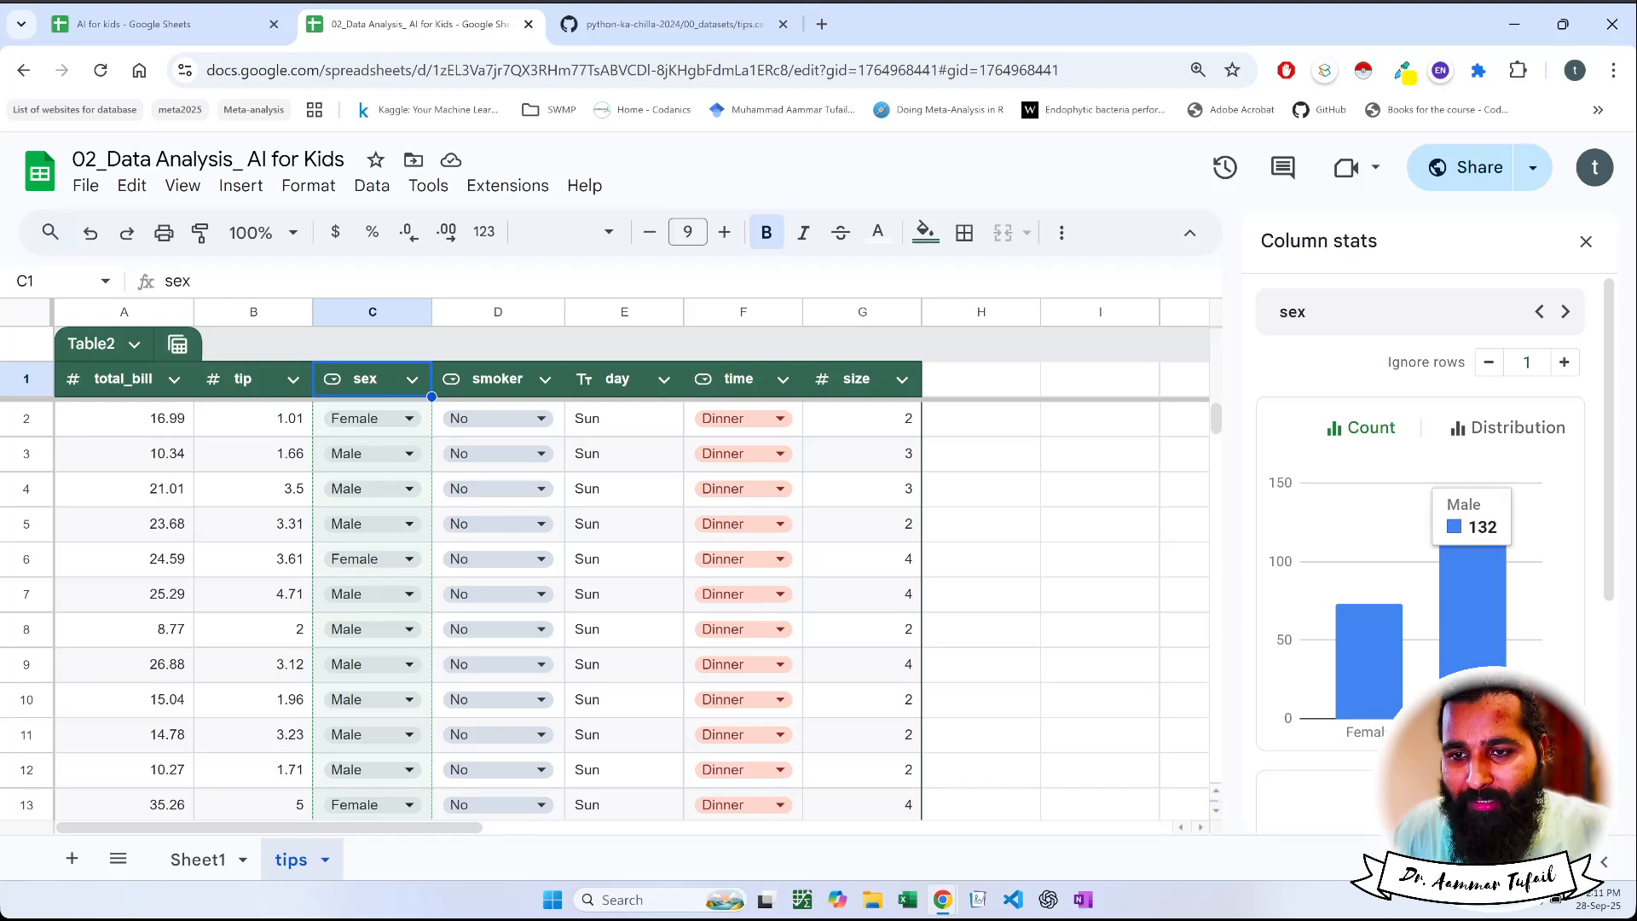
{"action": "mouse_move", "coordinate": [1386, 707]}
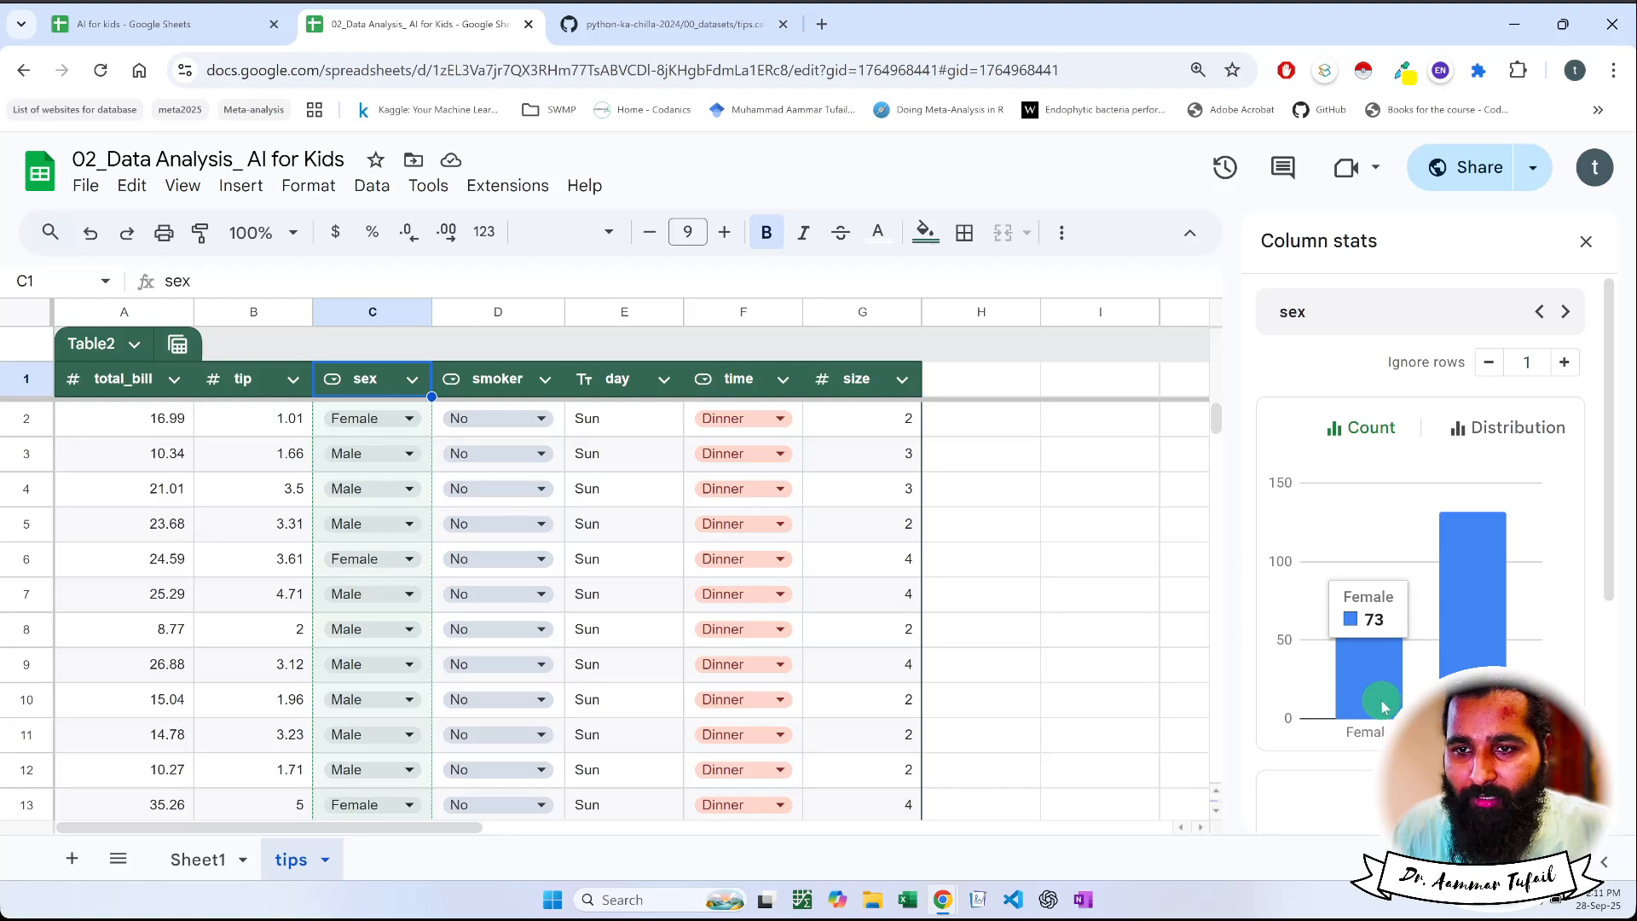
{"action": "left_click", "coordinate": [494, 376]}
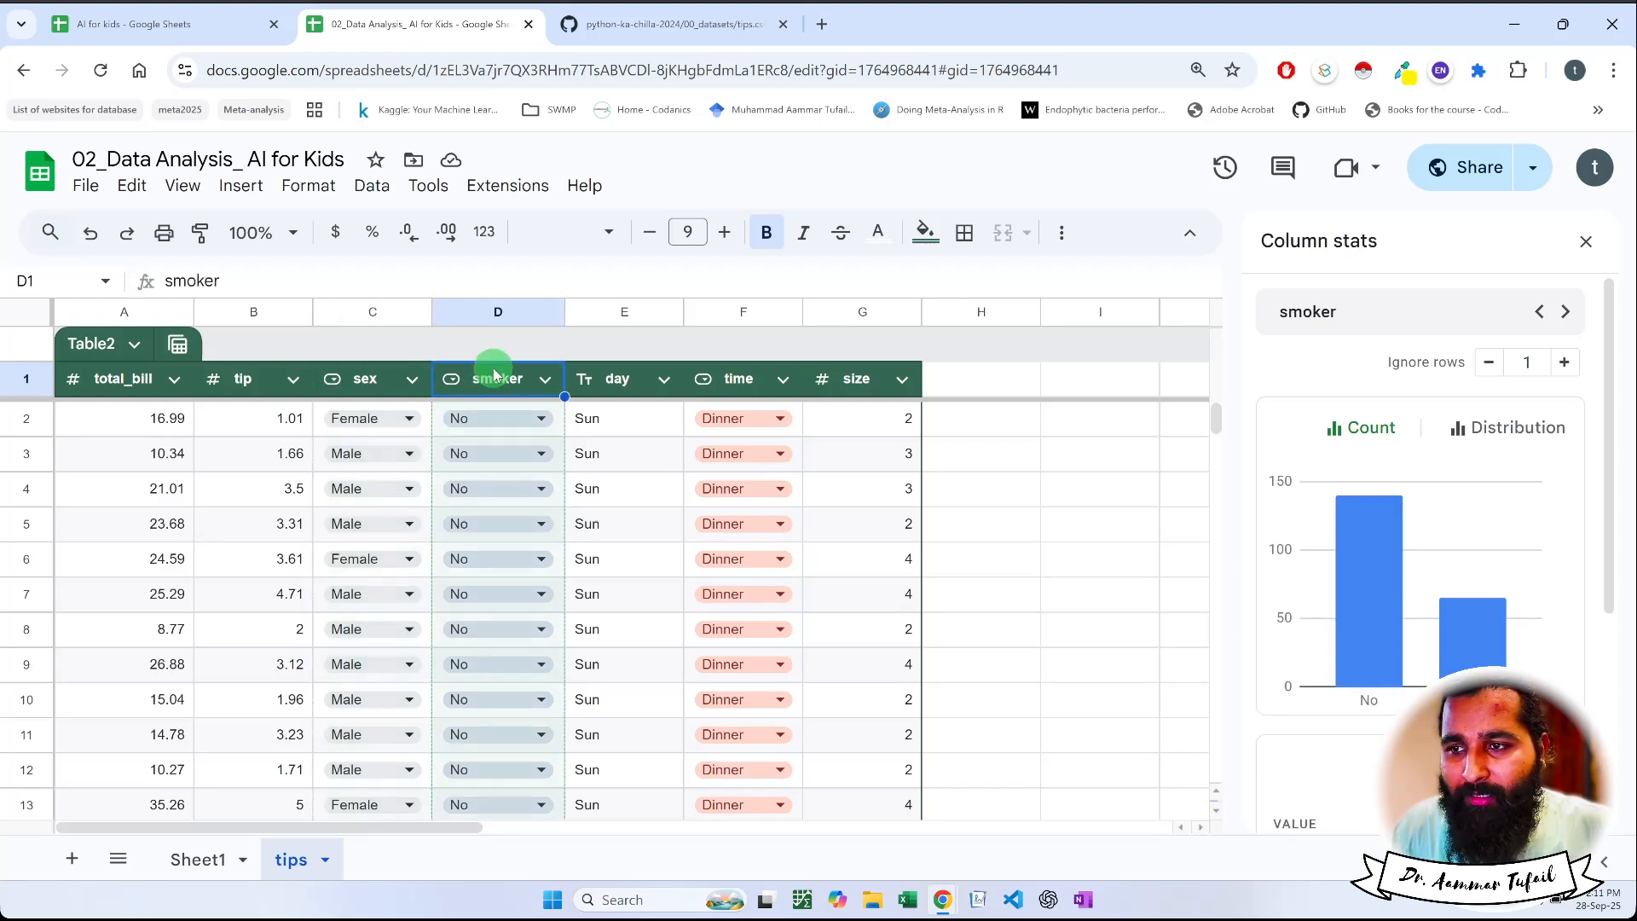
{"action": "mouse_move", "coordinate": [1390, 641]}
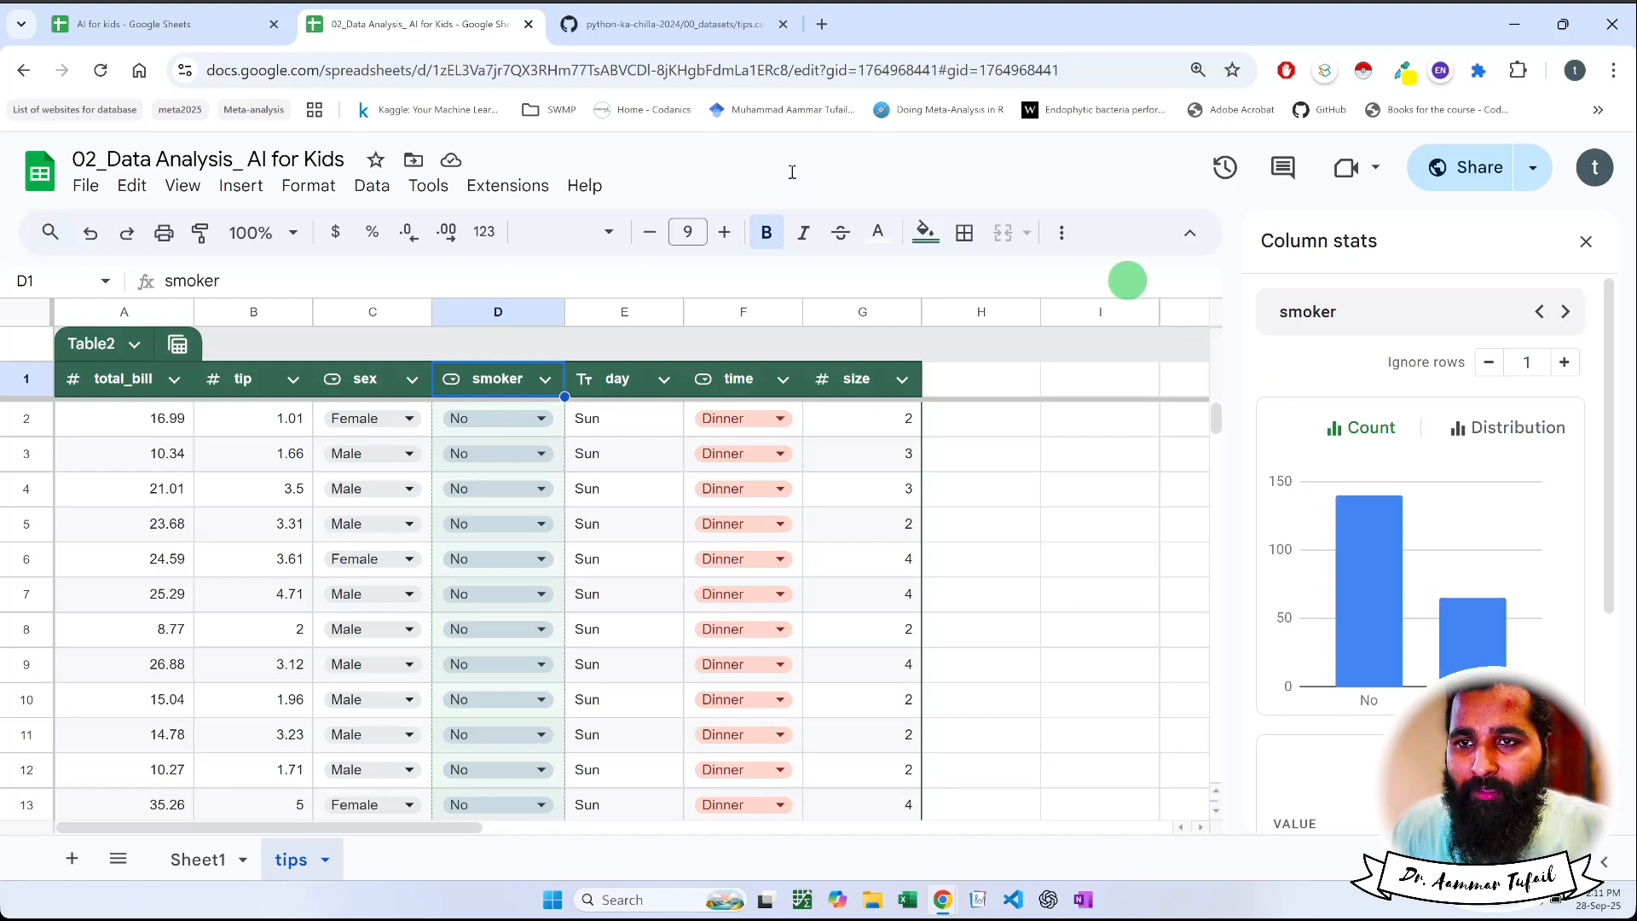
View the column stats for day, time and size in turn and inspect the count chart of each
{"action": "left_click", "coordinate": [623, 379]}
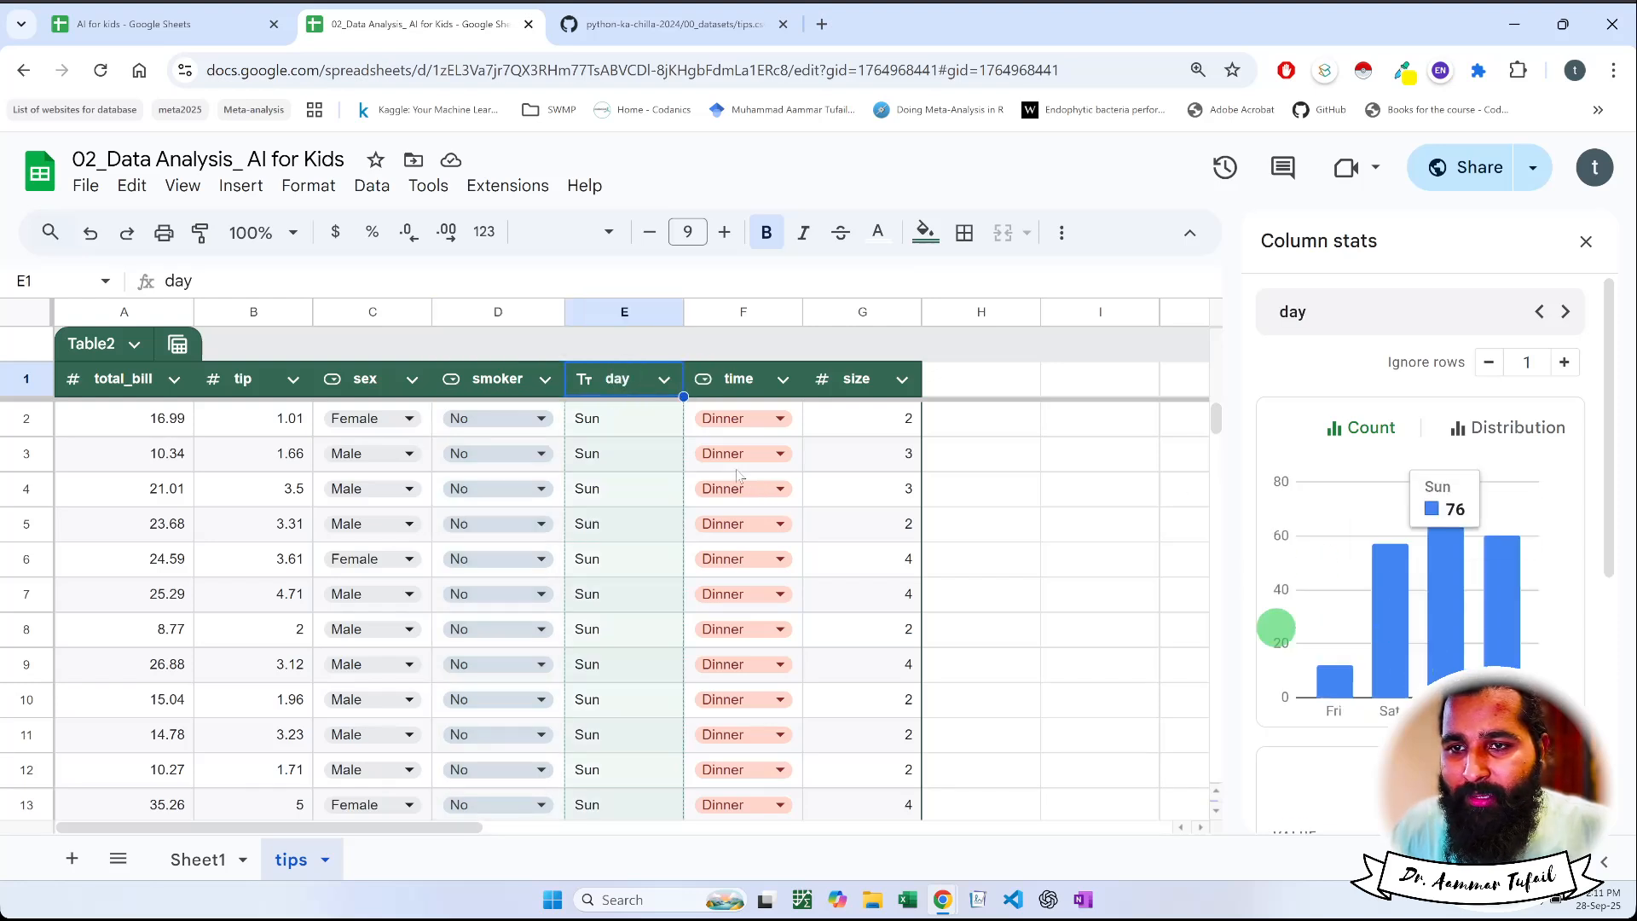
{"action": "left_click", "coordinate": [732, 381]}
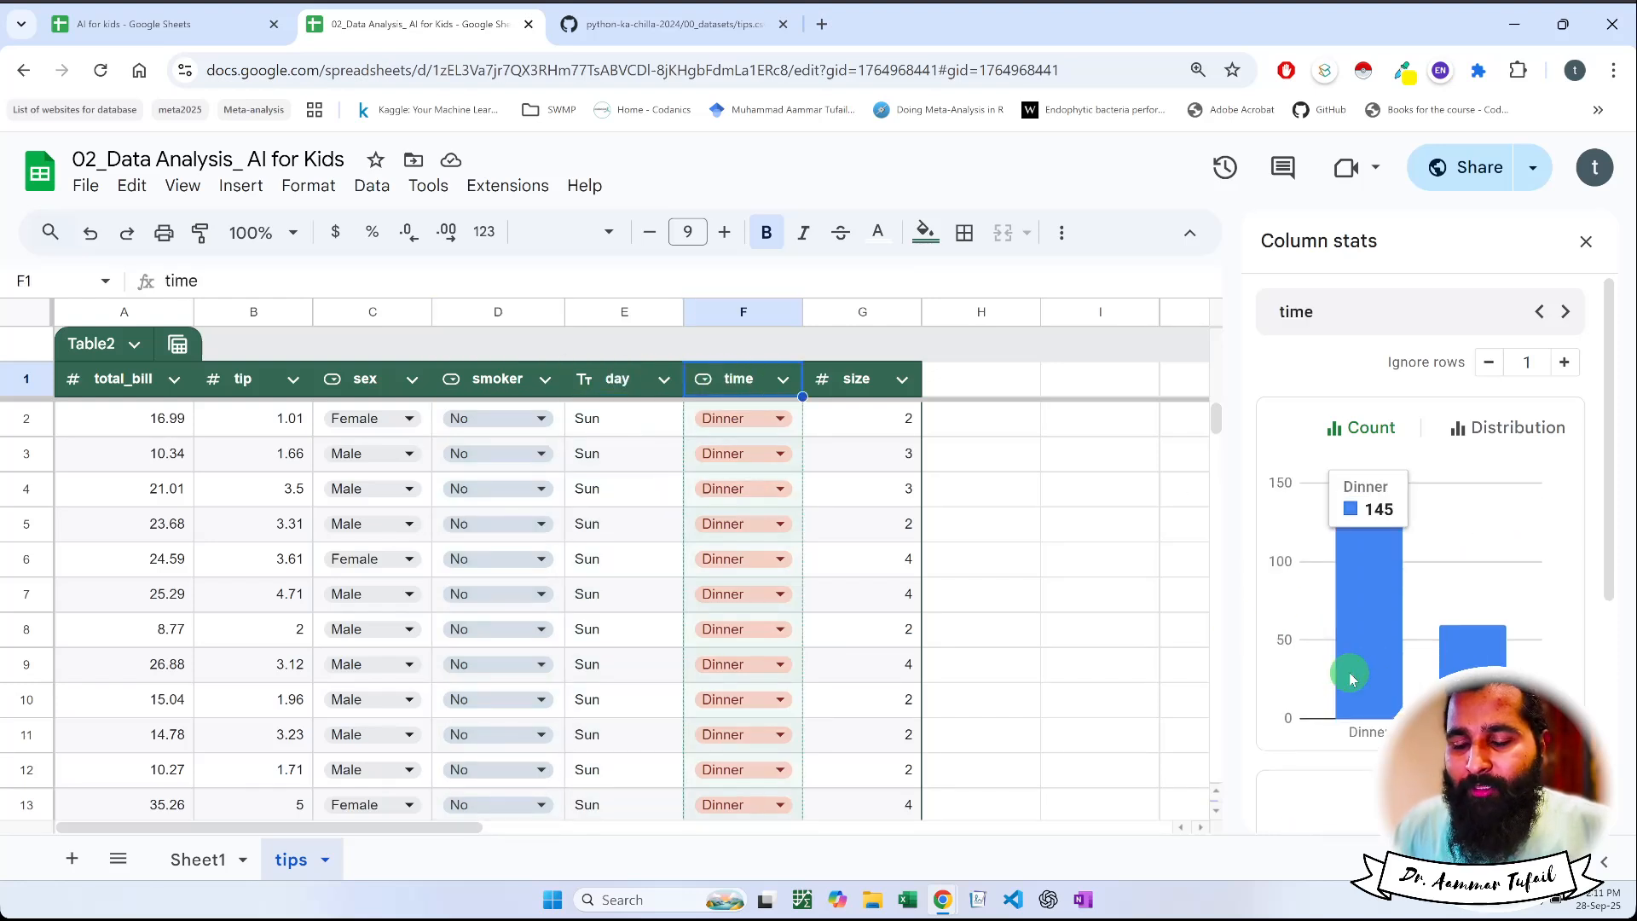
{"action": "mouse_move", "coordinate": [1351, 678]}
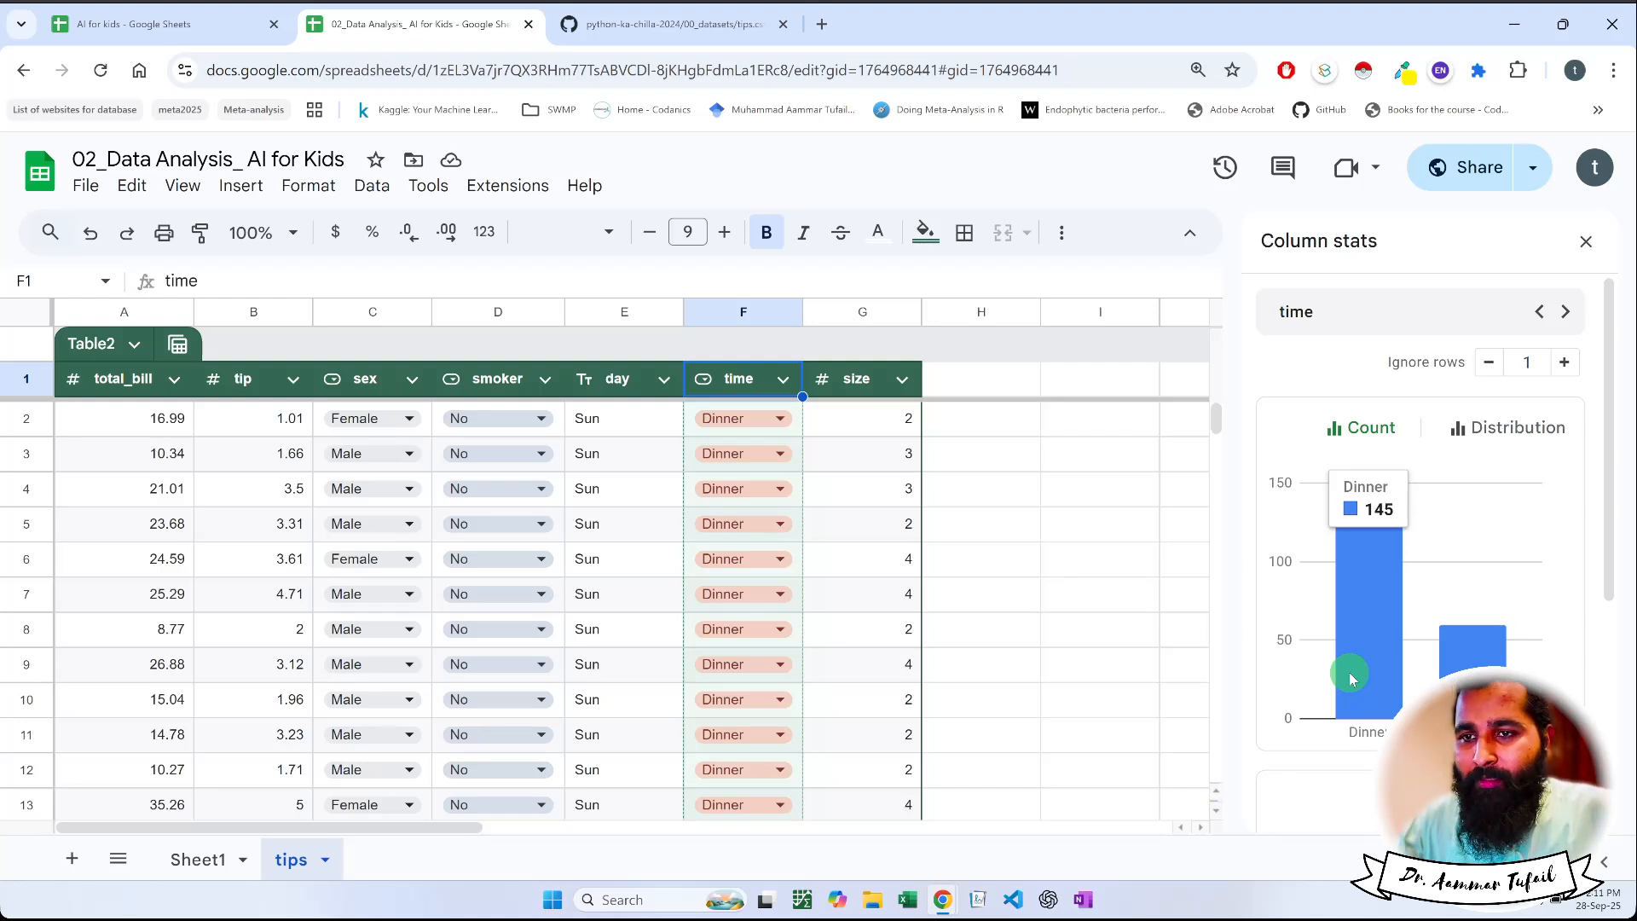
{"action": "mouse_move", "coordinate": [1472, 692]}
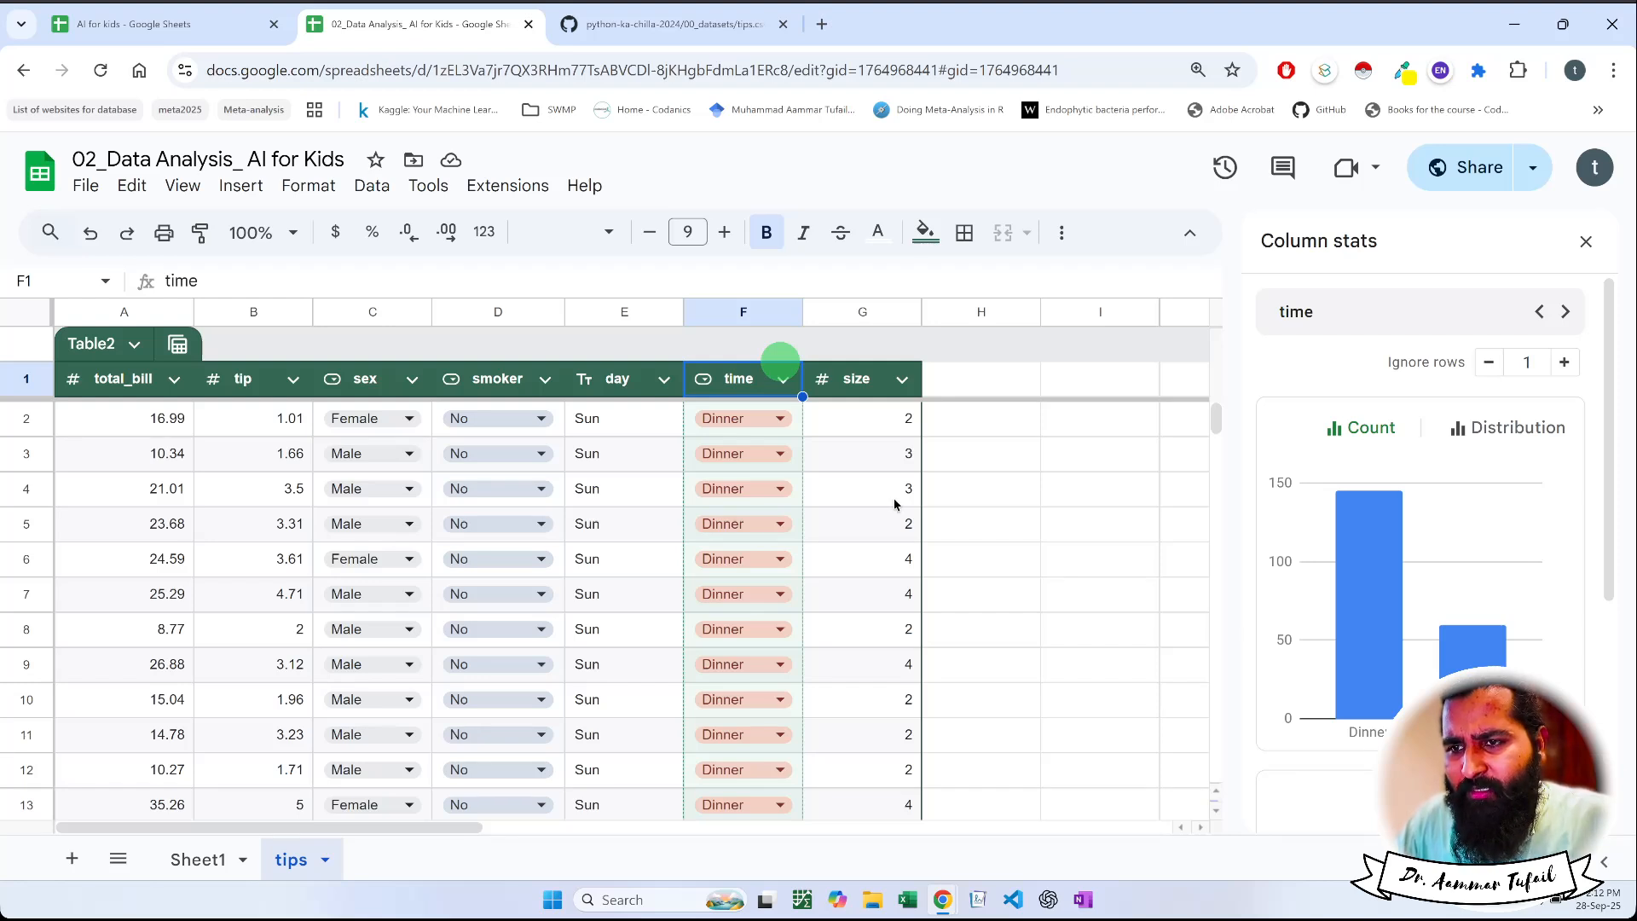
{"action": "left_click", "coordinate": [863, 381]}
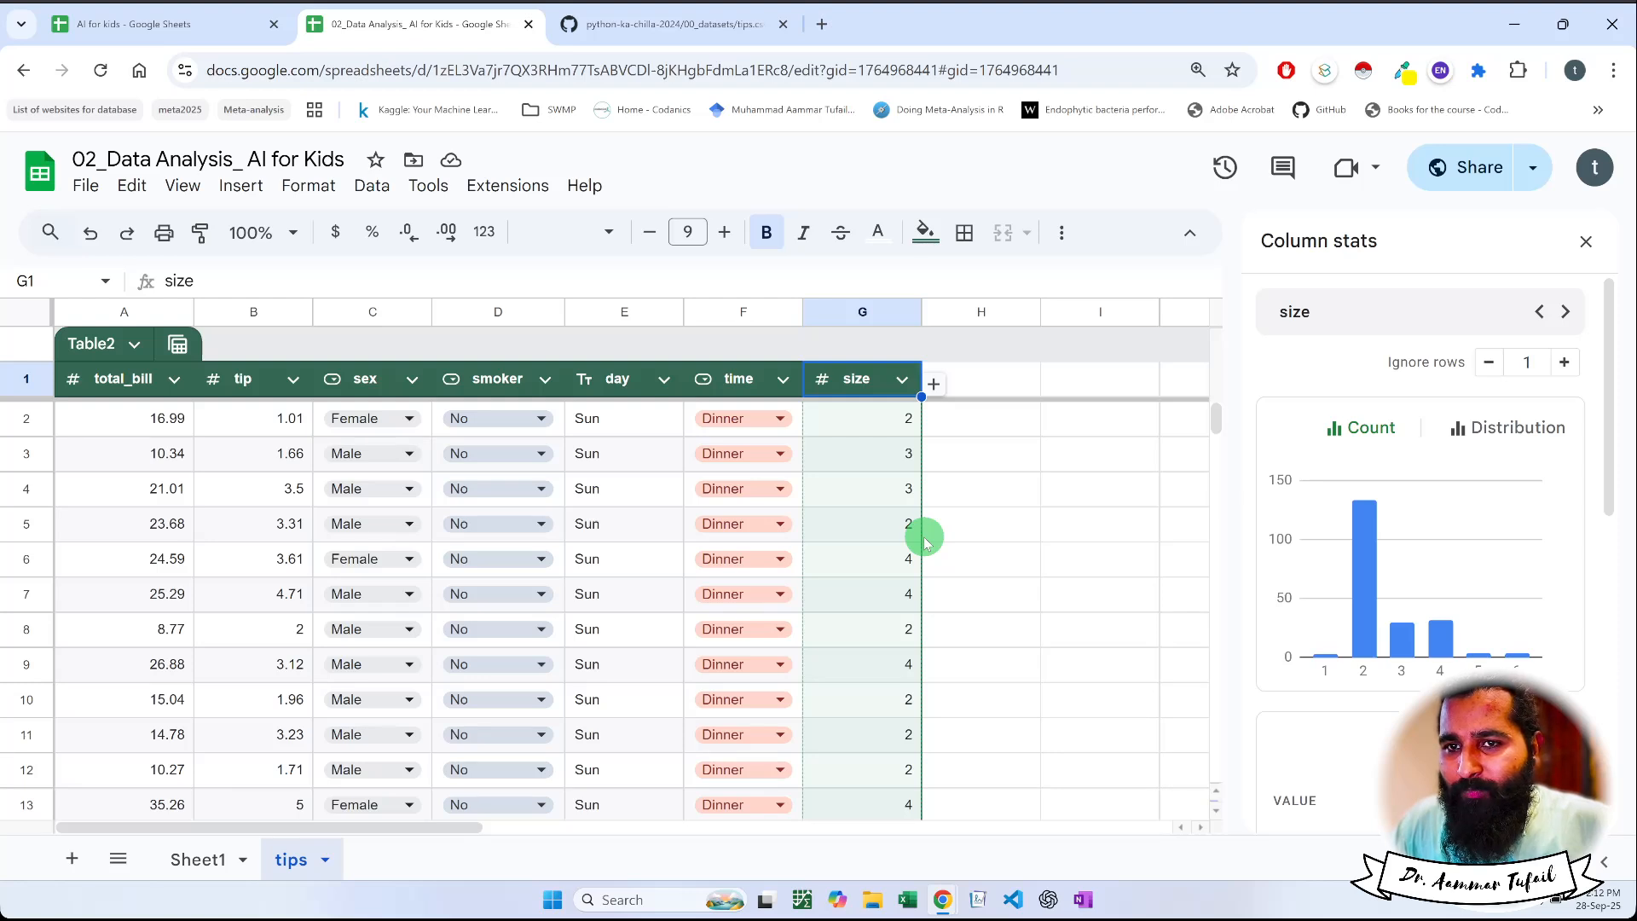
{"action": "mouse_move", "coordinate": [1364, 542]}
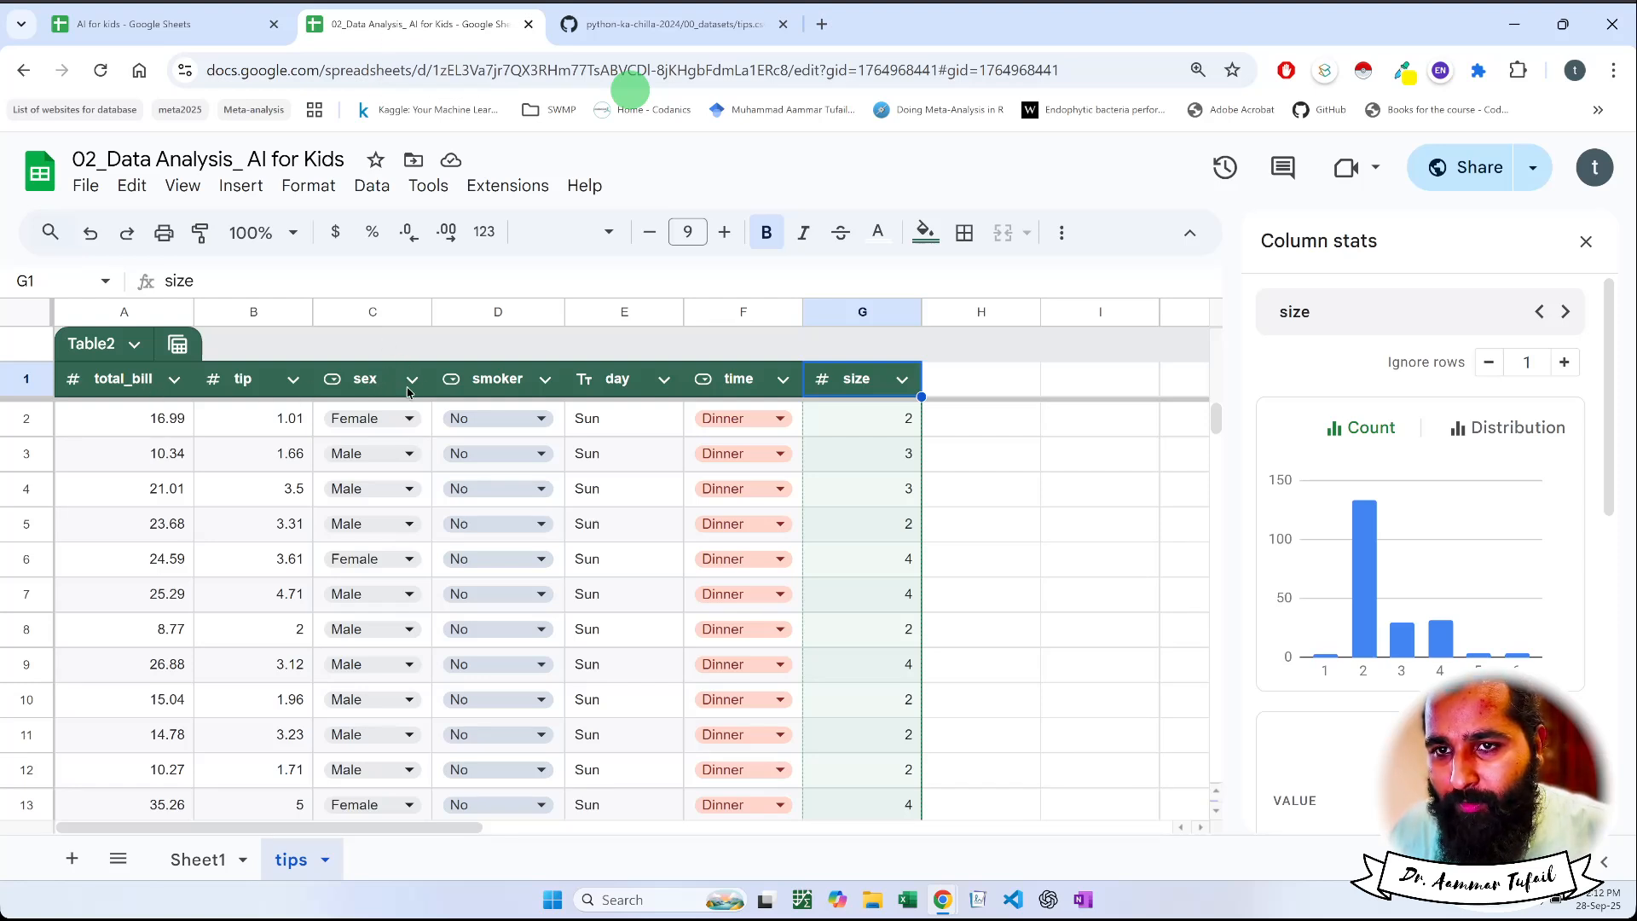
Compare the count charts of the day and time columns by alternating between them, finishing with the size column's stats
{"action": "left_click", "coordinate": [622, 382]}
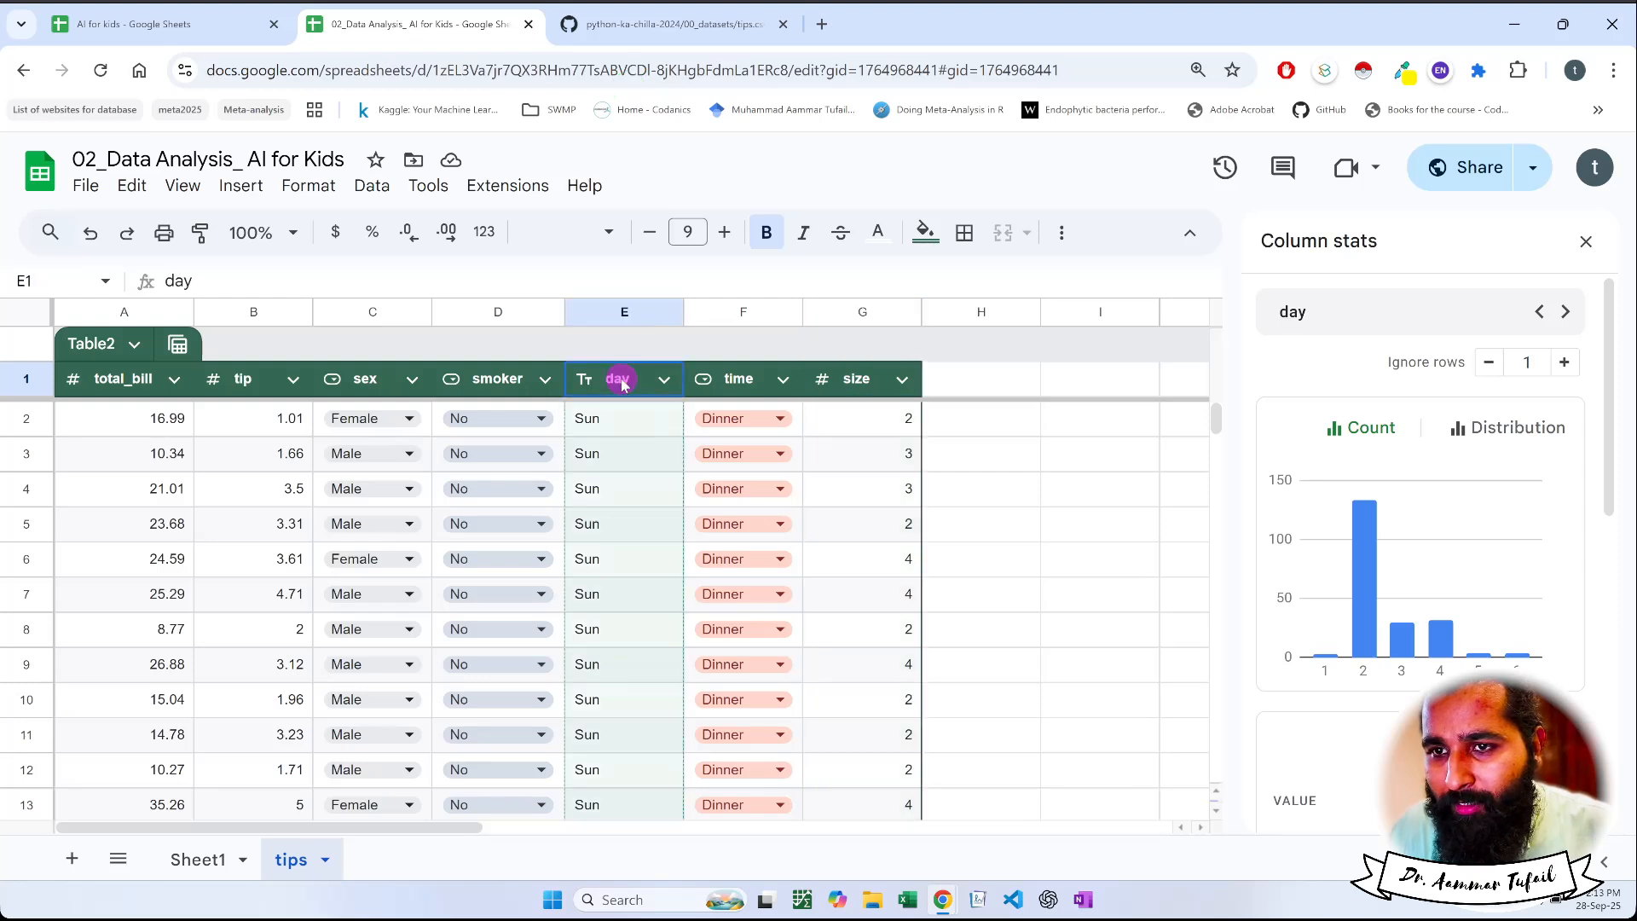
{"action": "left_click", "coordinate": [738, 378]}
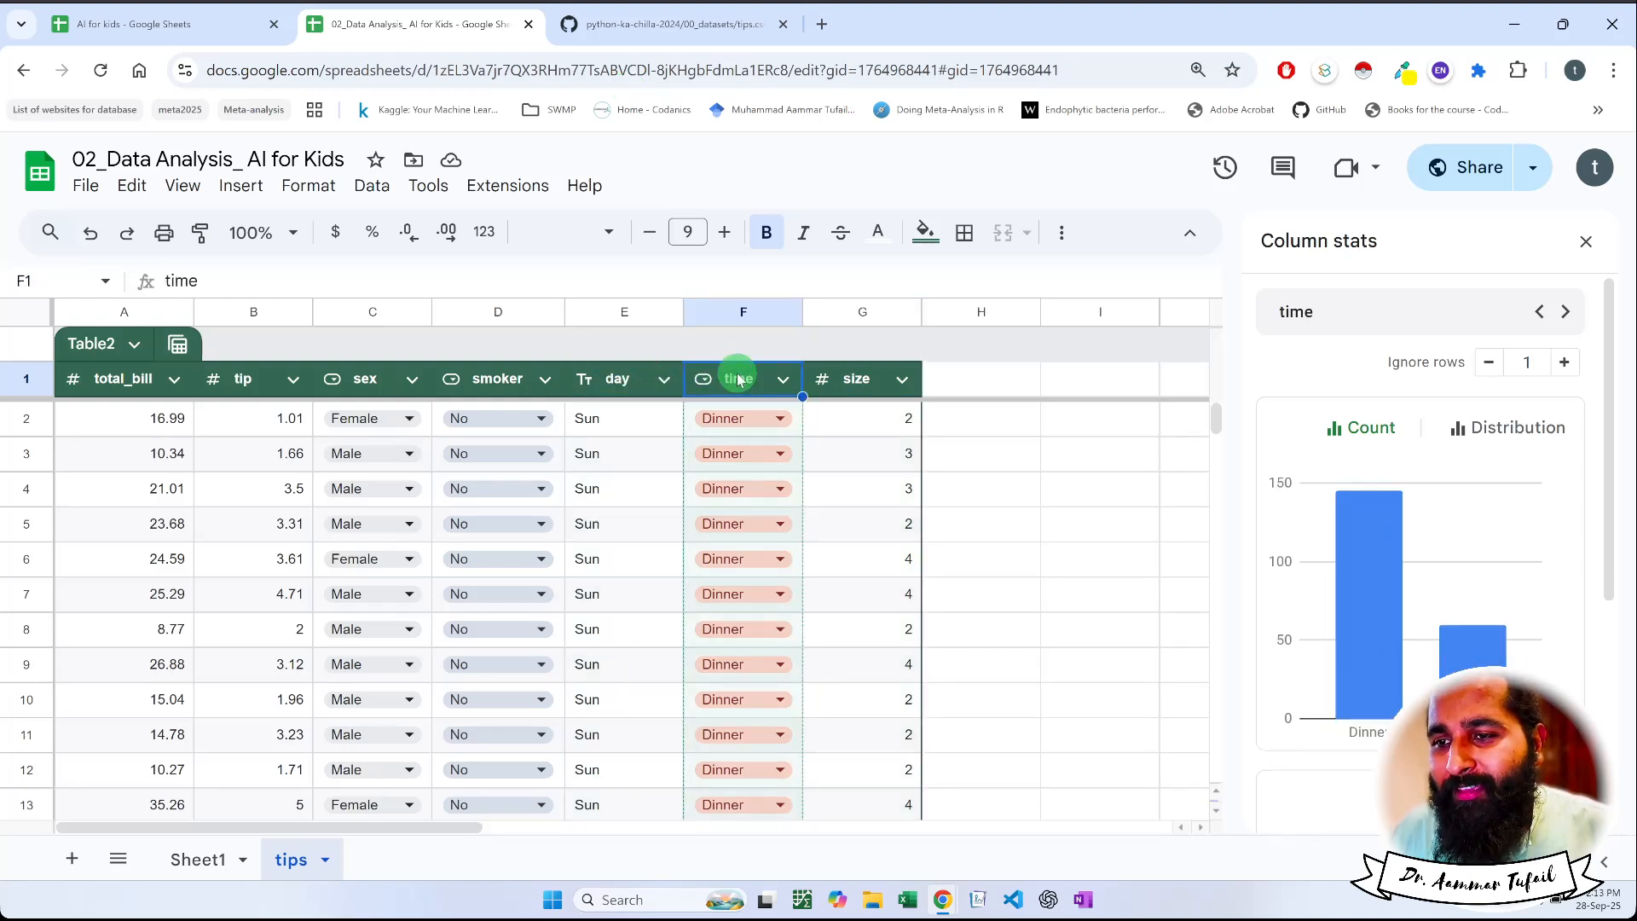
{"action": "left_click", "coordinate": [629, 376]}
{"action": "left_click", "coordinate": [740, 380]}
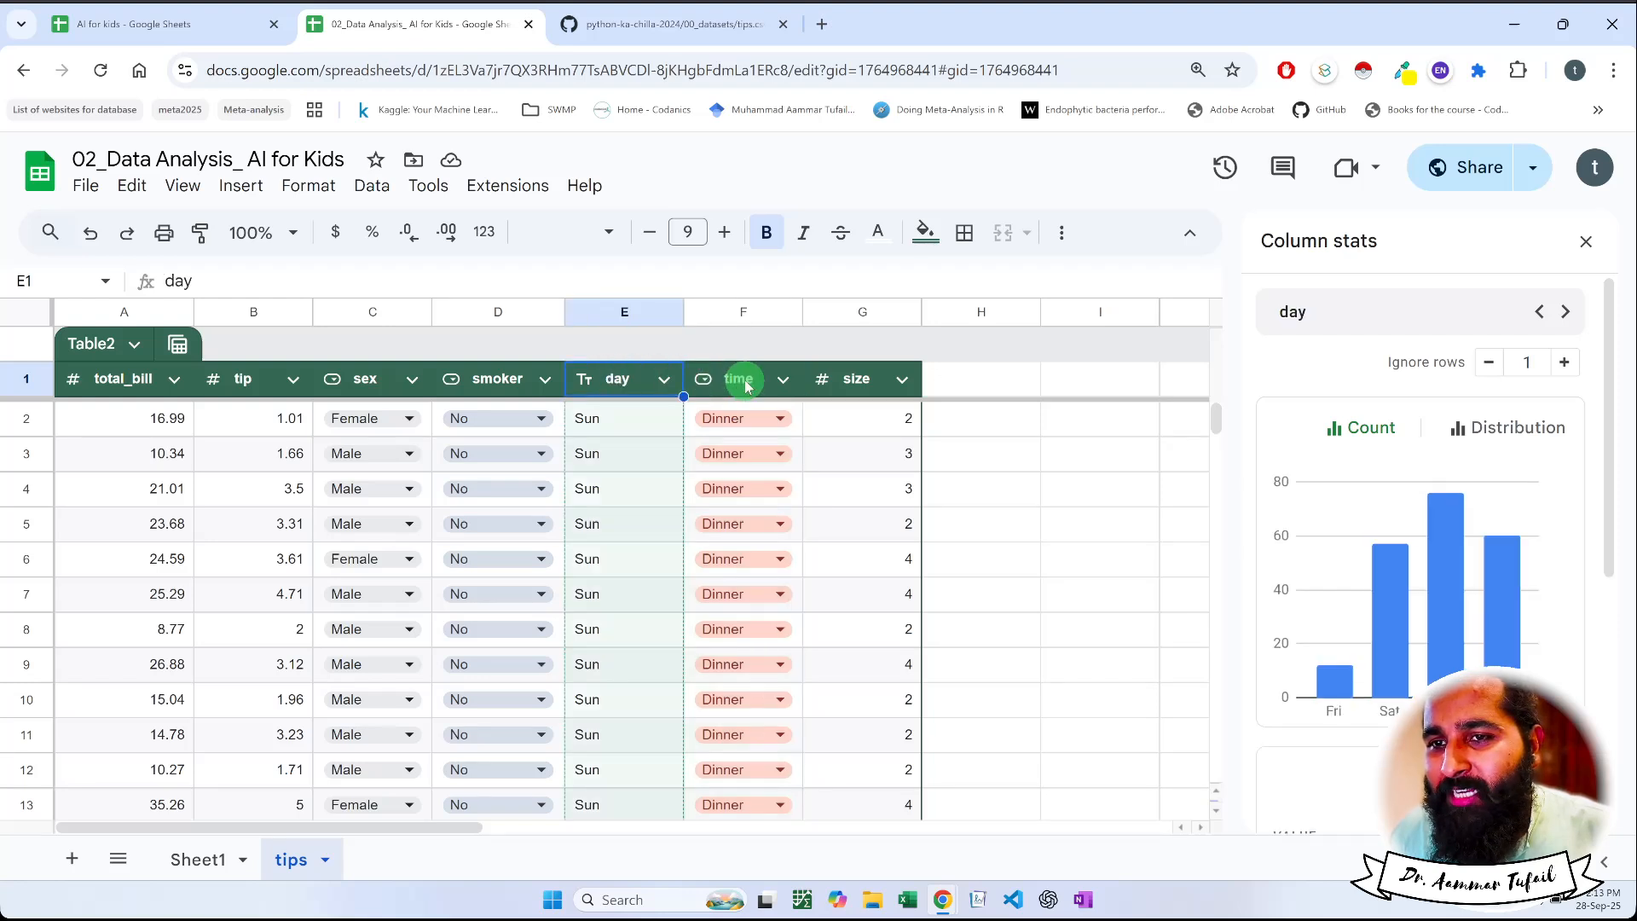
{"action": "left_click", "coordinate": [633, 380]}
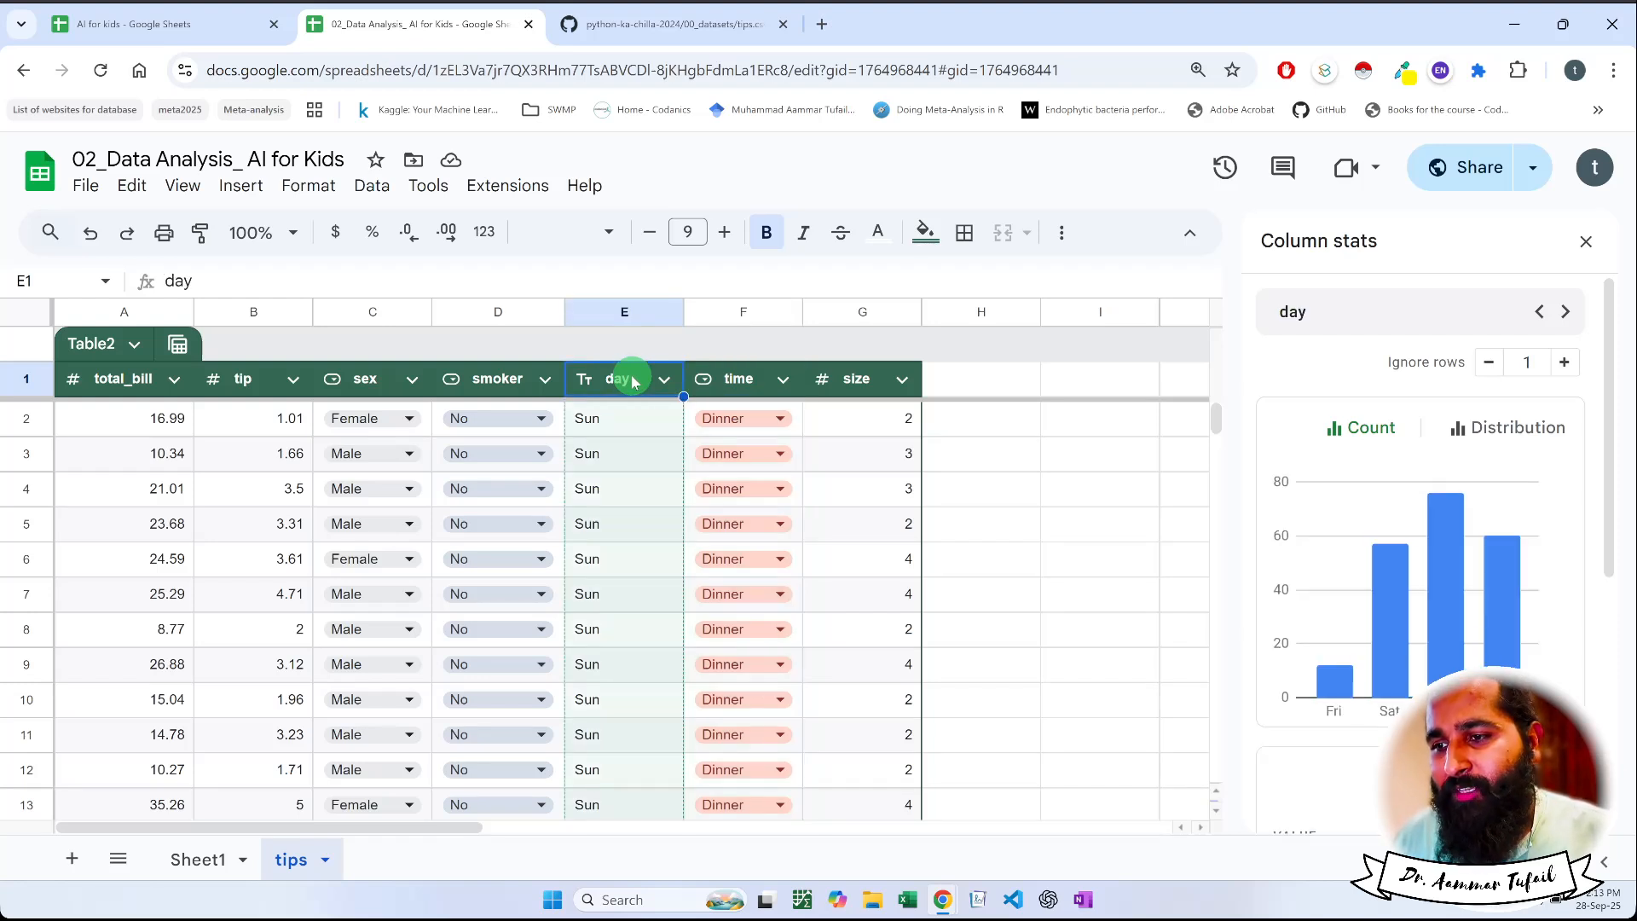
{"action": "left_click", "coordinate": [739, 384]}
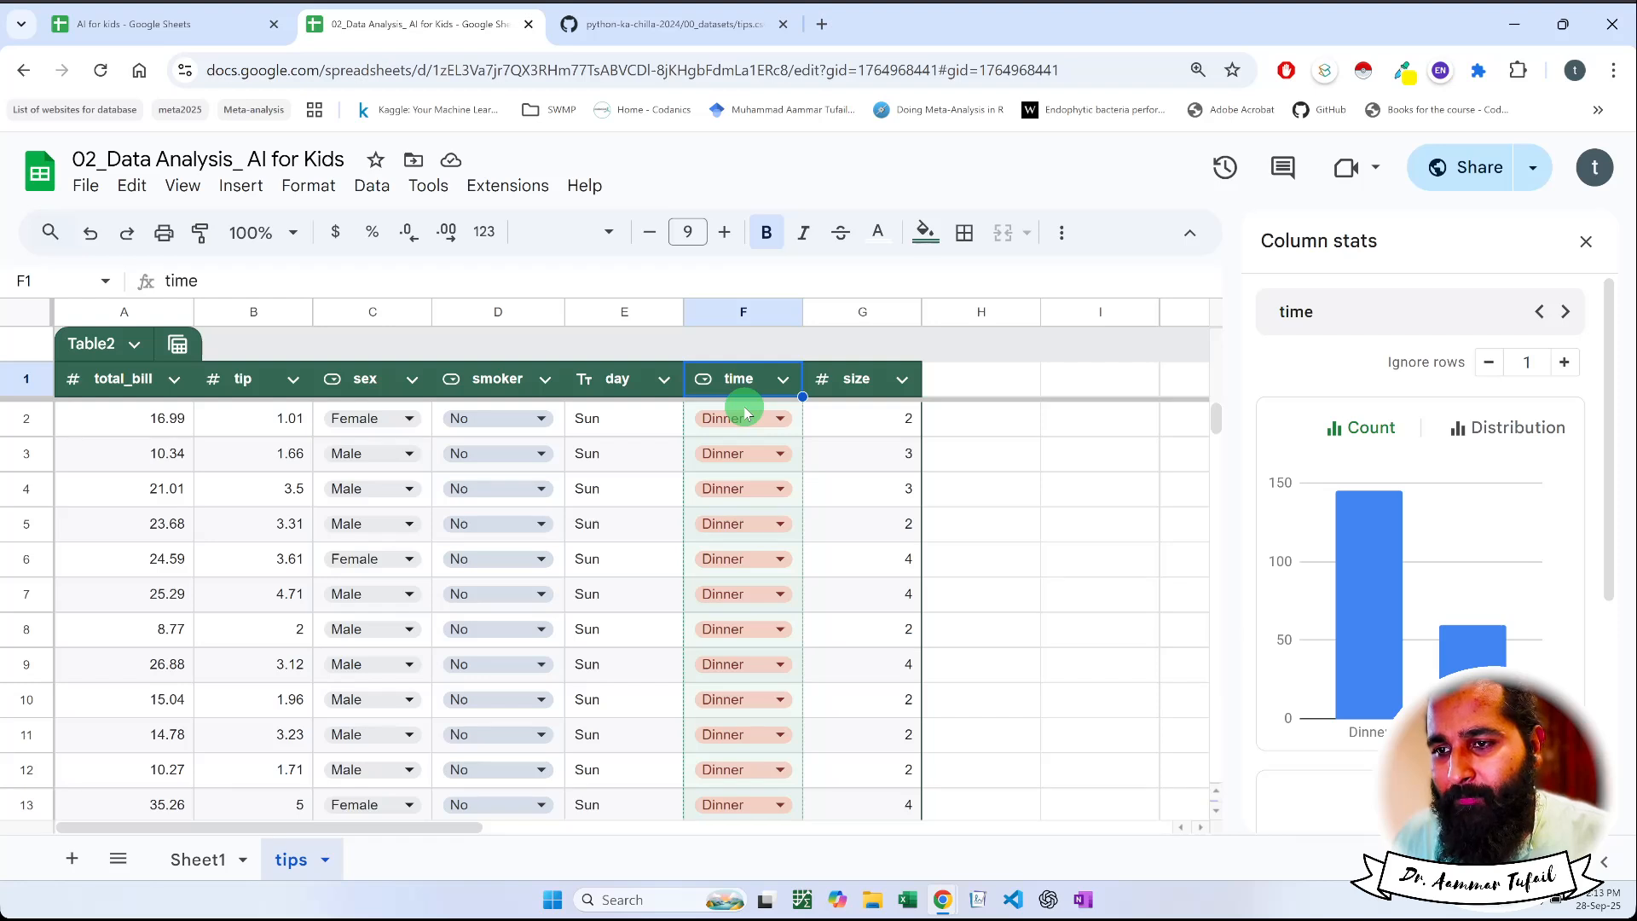
{"action": "left_click", "coordinate": [640, 380]}
{"action": "left_click", "coordinate": [764, 386]}
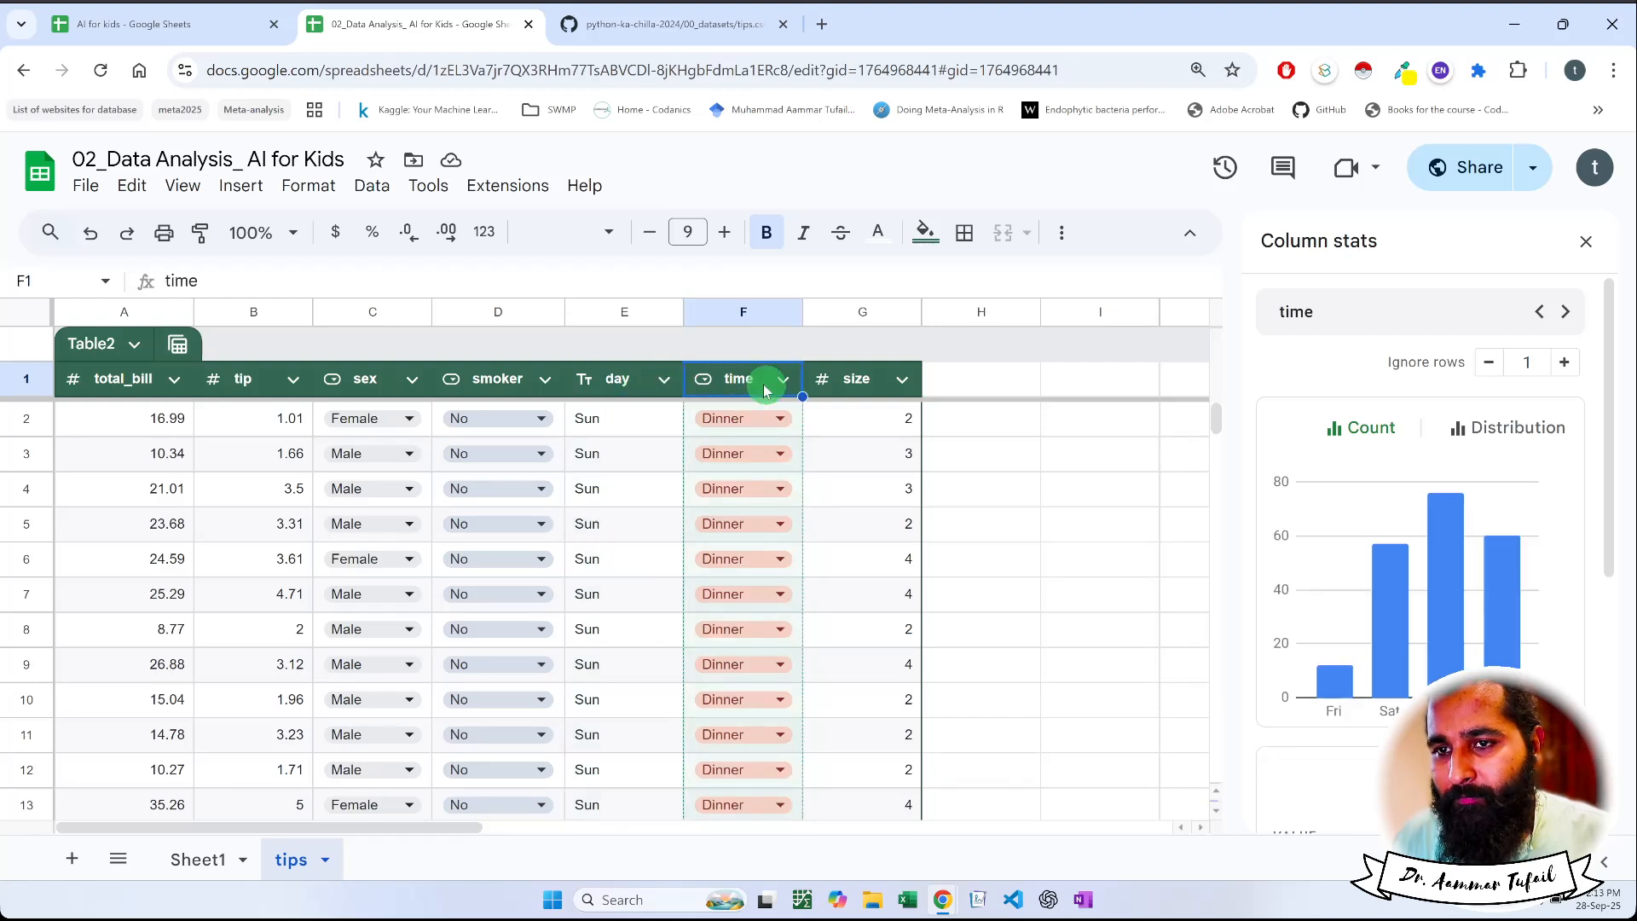
{"action": "left_click", "coordinate": [635, 379]}
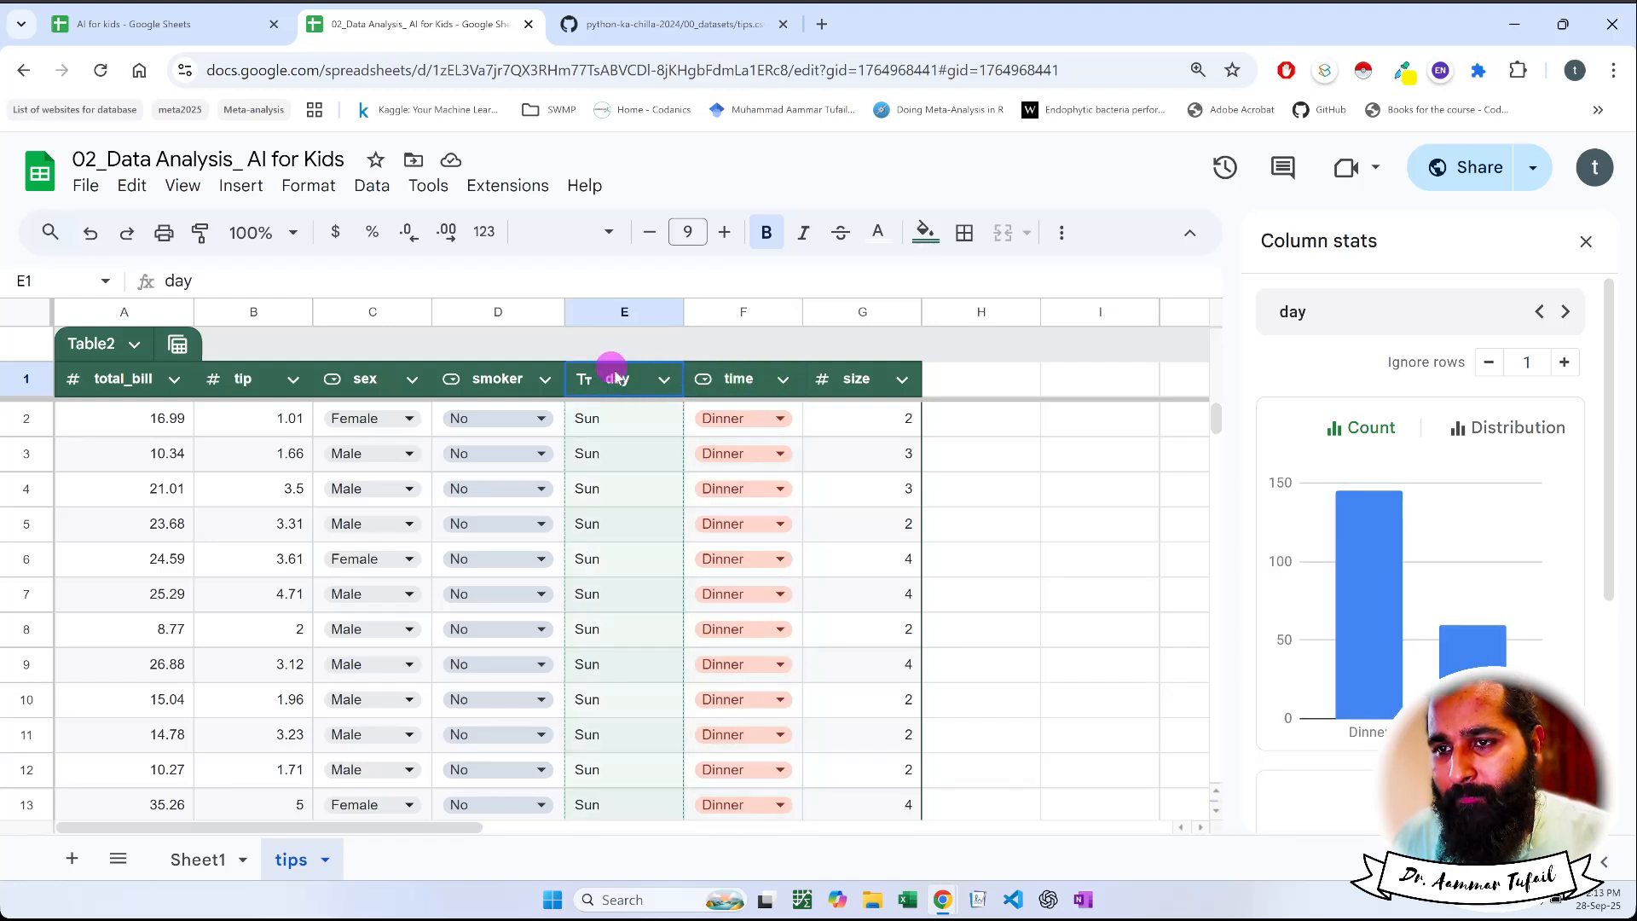
{"action": "left_click", "coordinate": [741, 382]}
{"action": "left_click", "coordinate": [635, 378]}
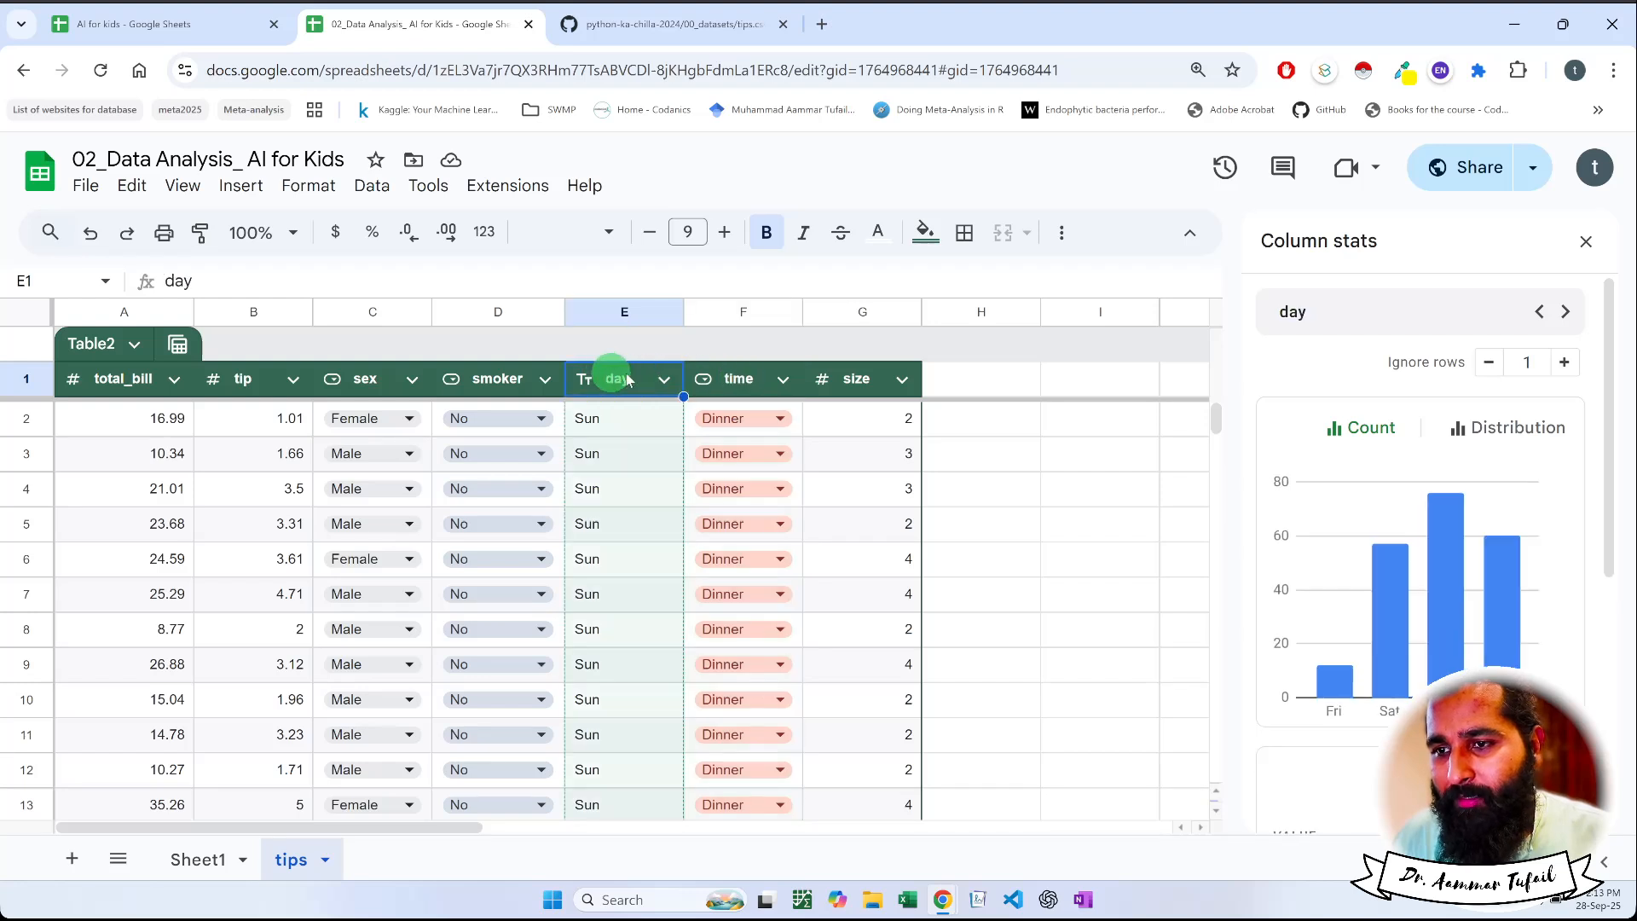
{"action": "left_click", "coordinate": [742, 382]}
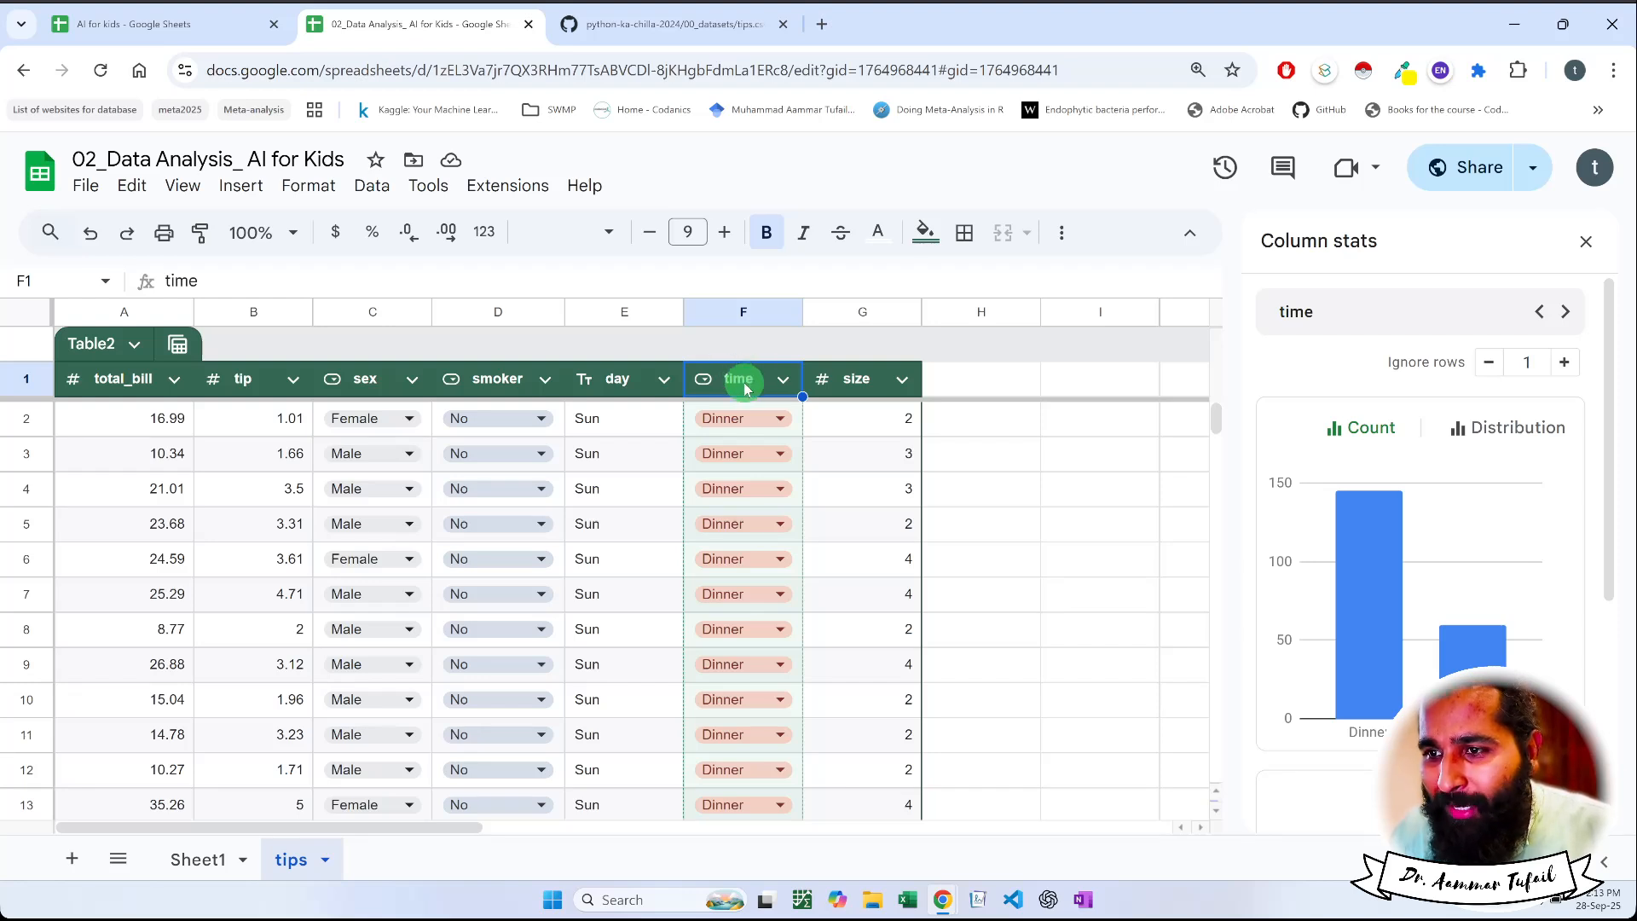
{"action": "left_click", "coordinate": [612, 375]}
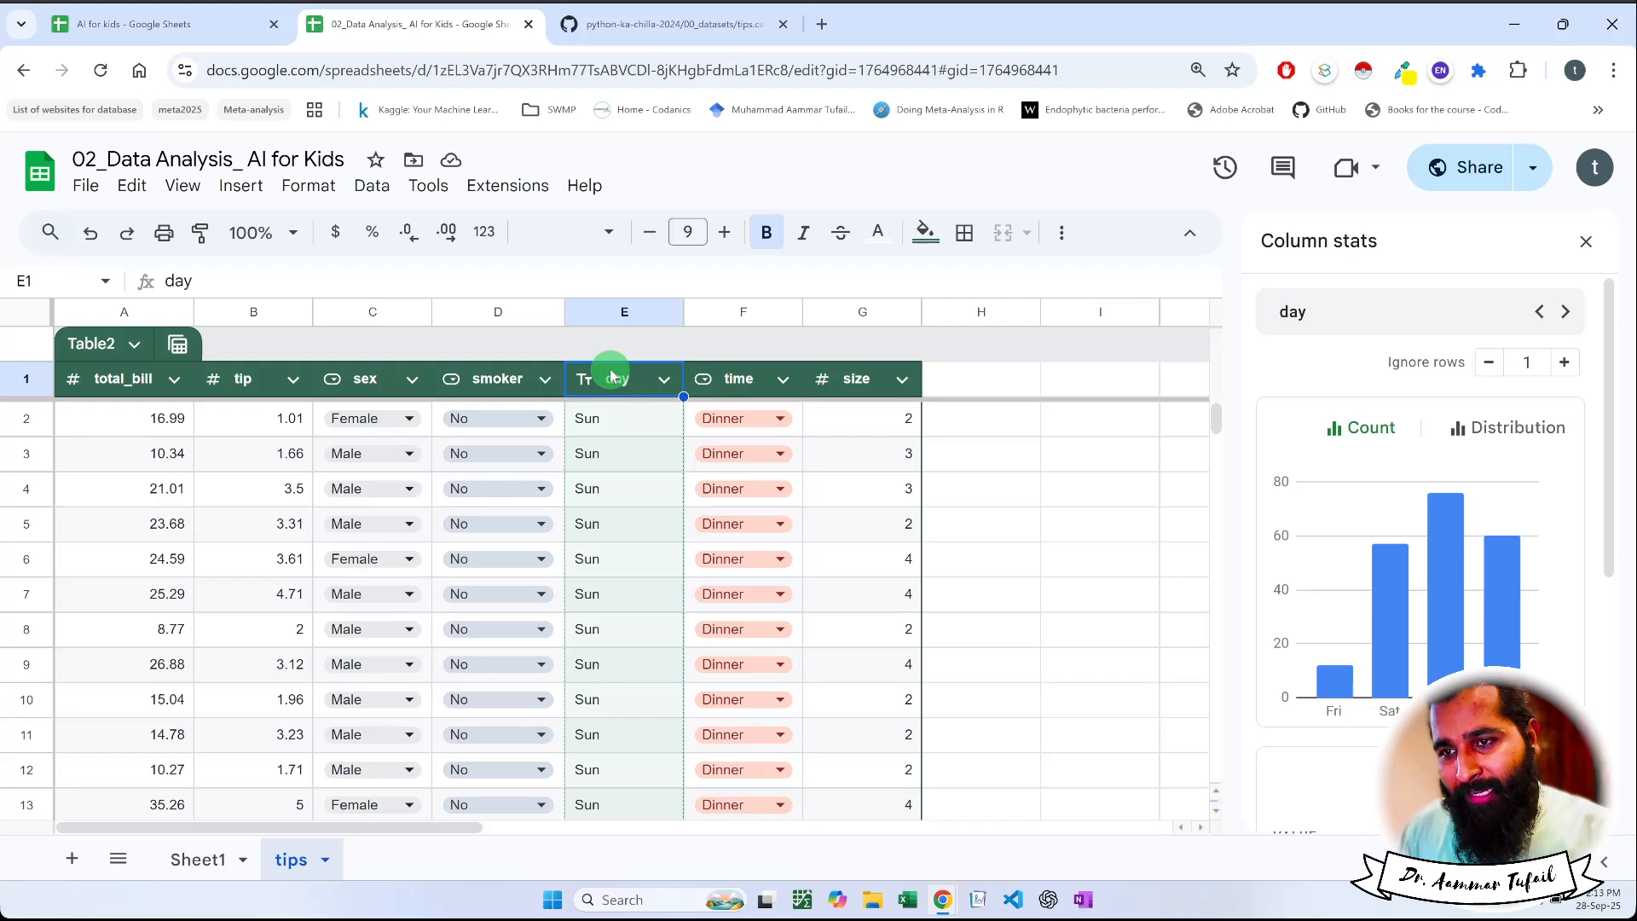
{"action": "left_click", "coordinate": [729, 389]}
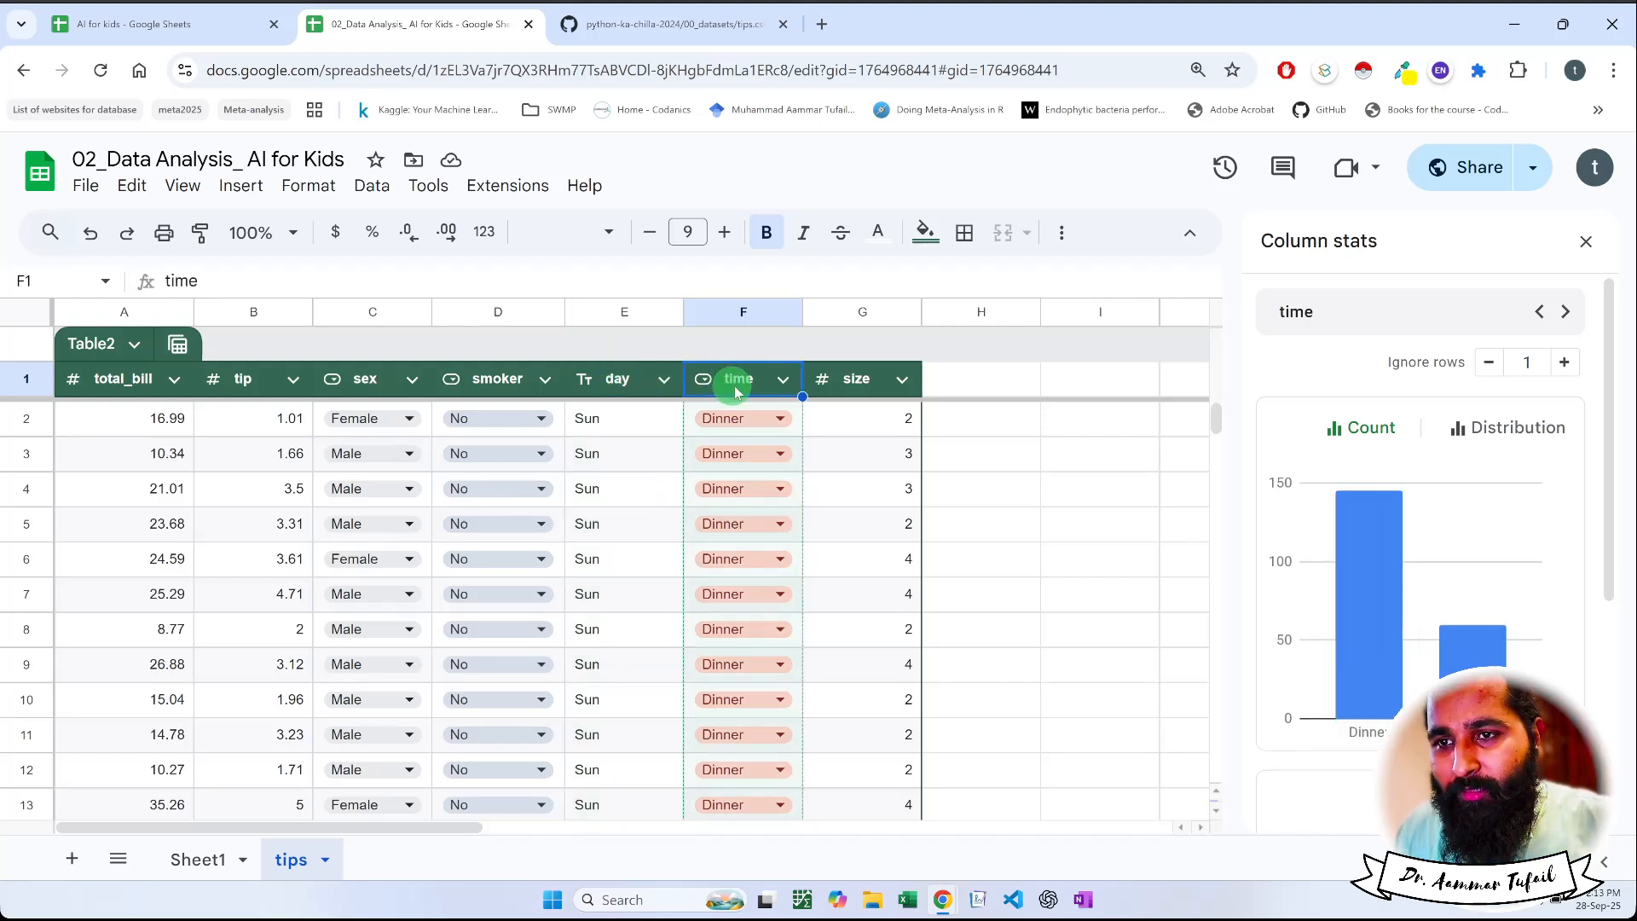
{"action": "left_click", "coordinate": [844, 383]}
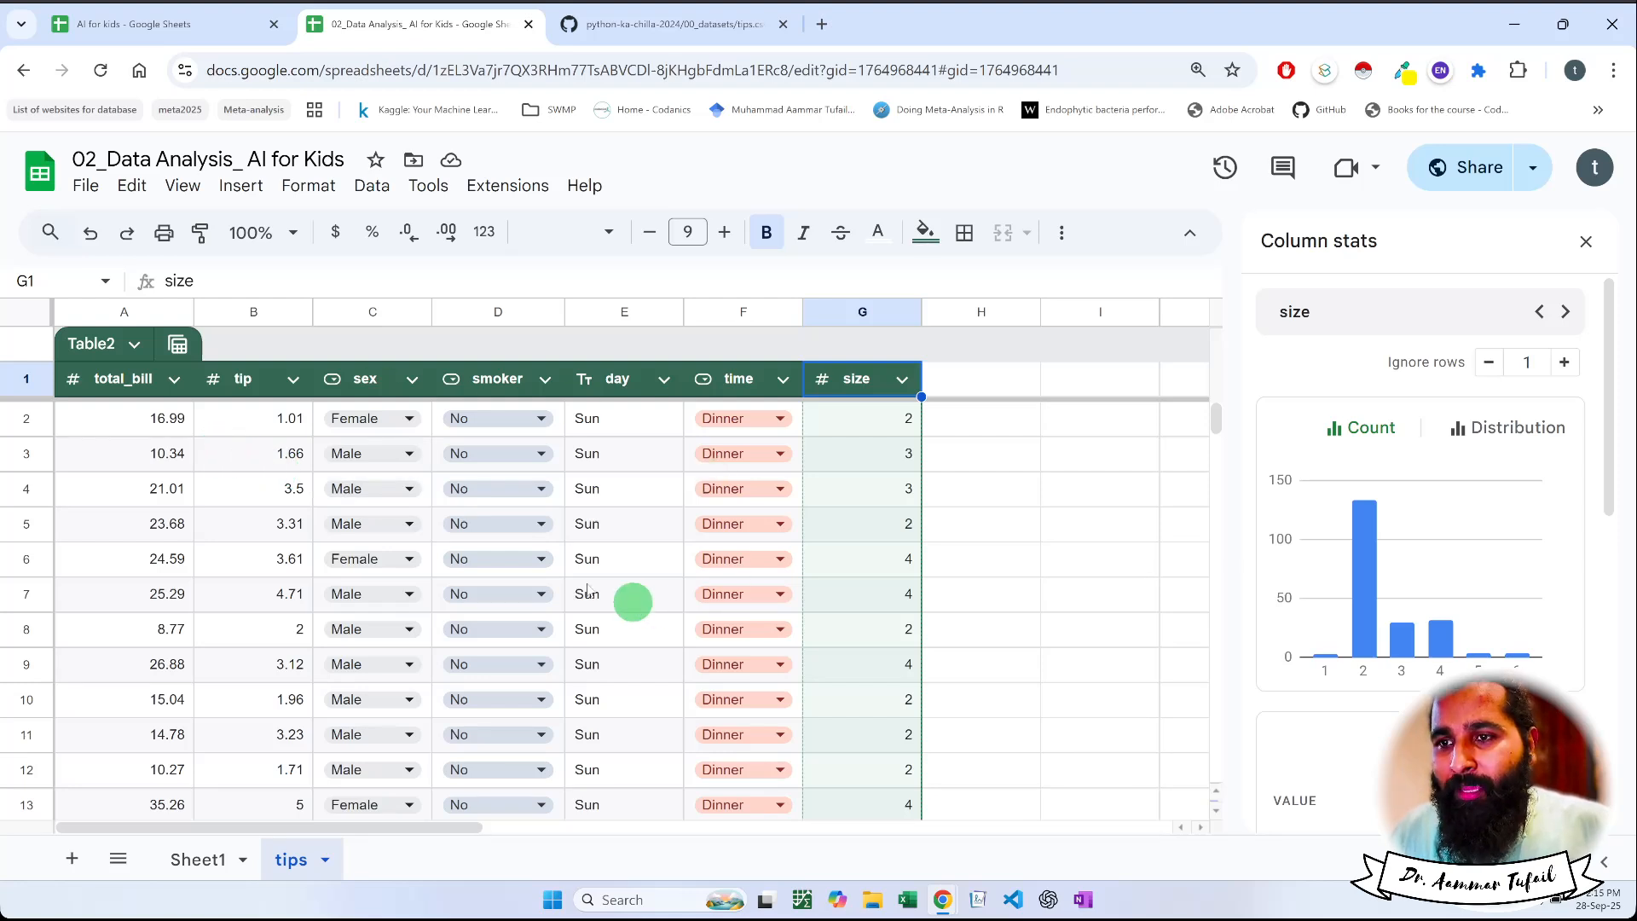
Show the total_bill column's Distribution chart and review its value frequencies and summary statistics
{"action": "left_click", "coordinate": [120, 385]}
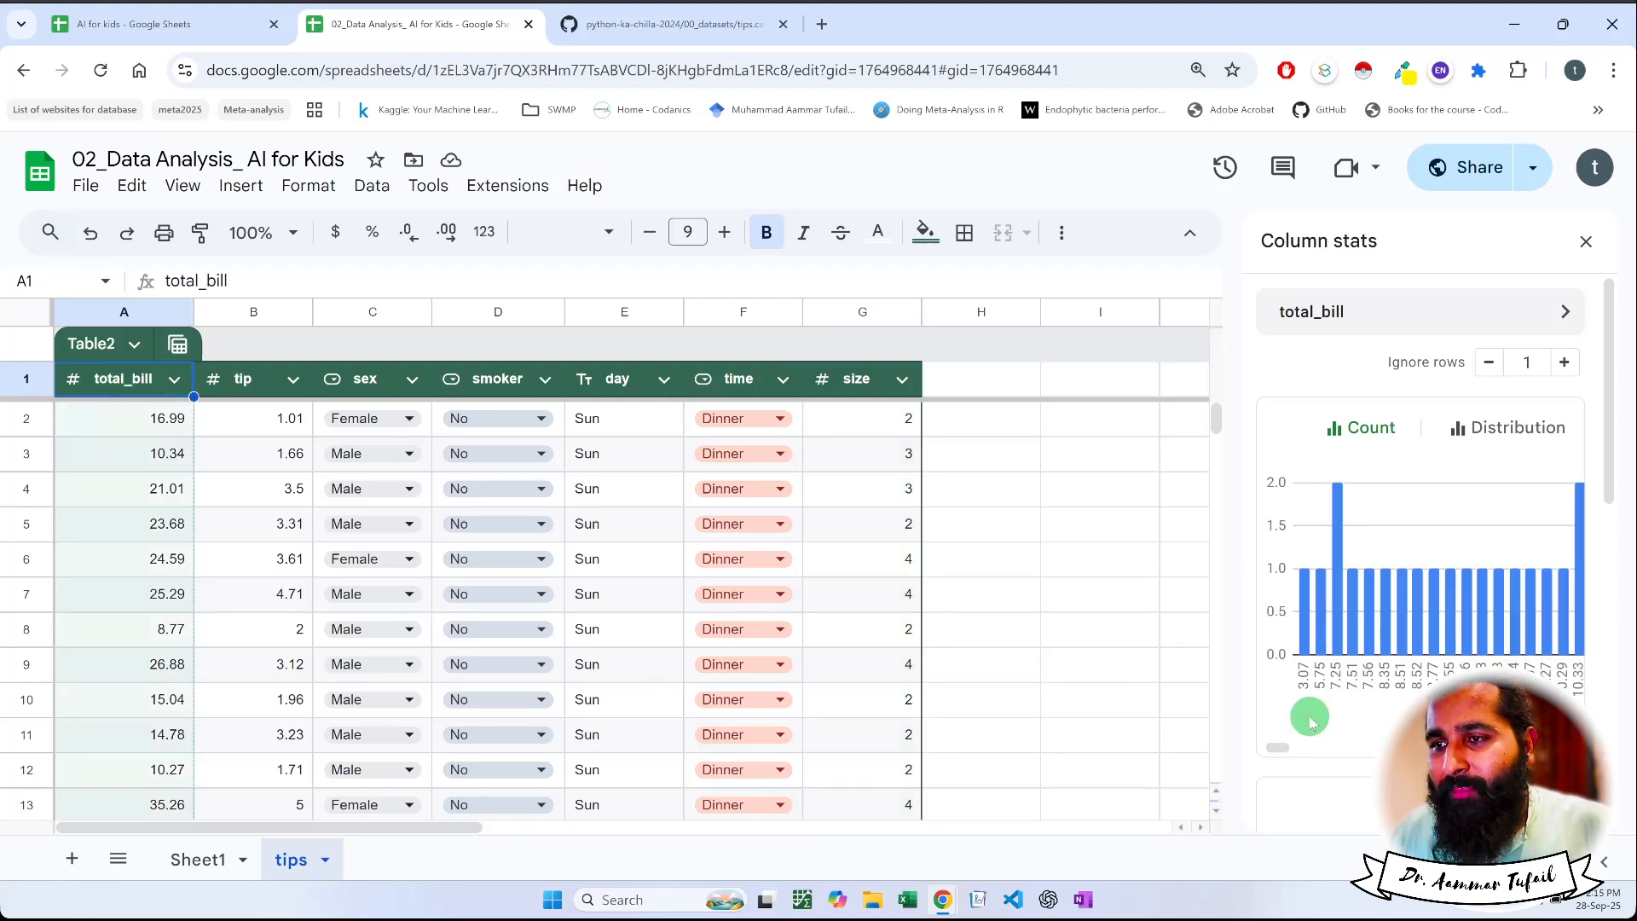
{"action": "left_click", "coordinate": [1514, 436]}
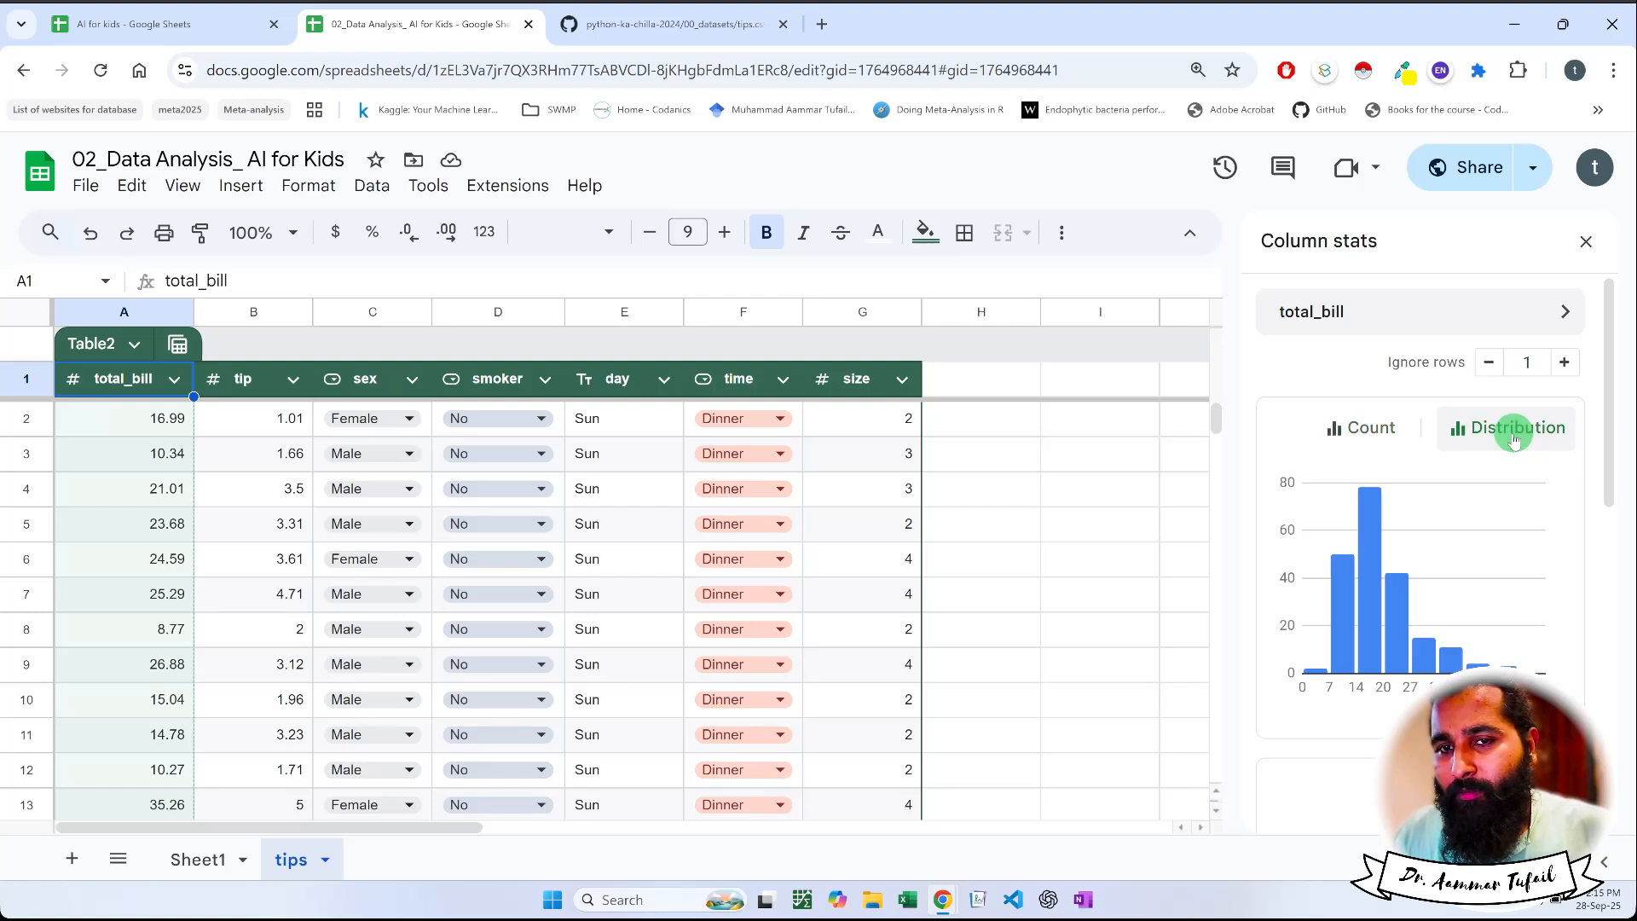
{"action": "scroll", "coordinate": [1498, 577], "scroll_direction": "down", "scroll_amount": 5}
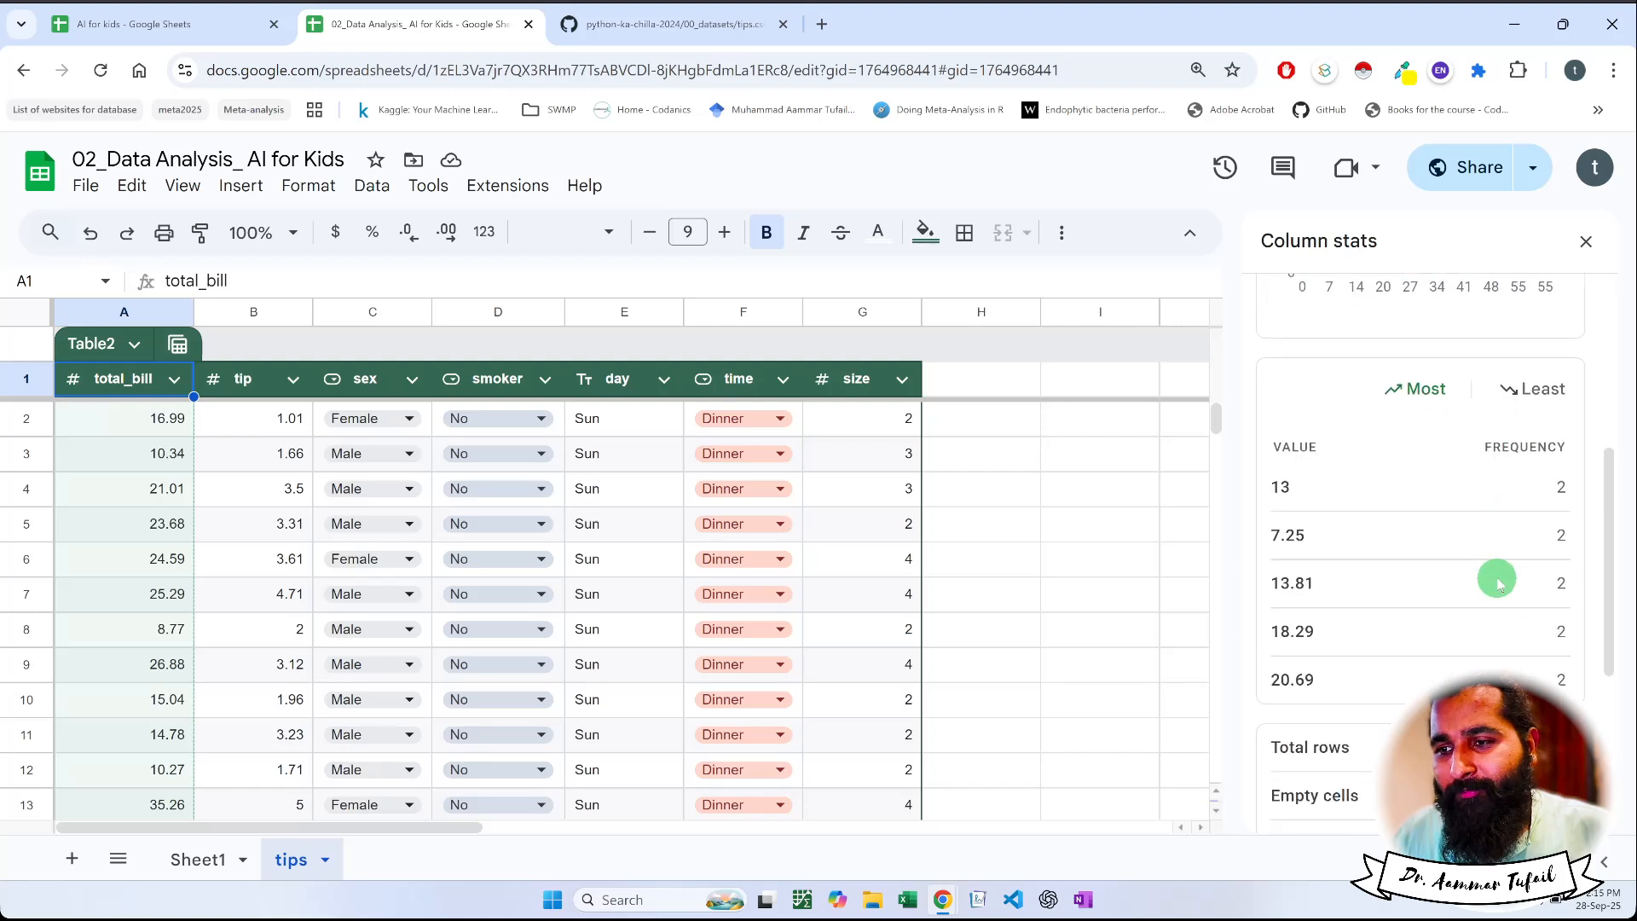
{"action": "scroll", "coordinate": [1382, 674], "scroll_direction": "down", "scroll_amount": 3}
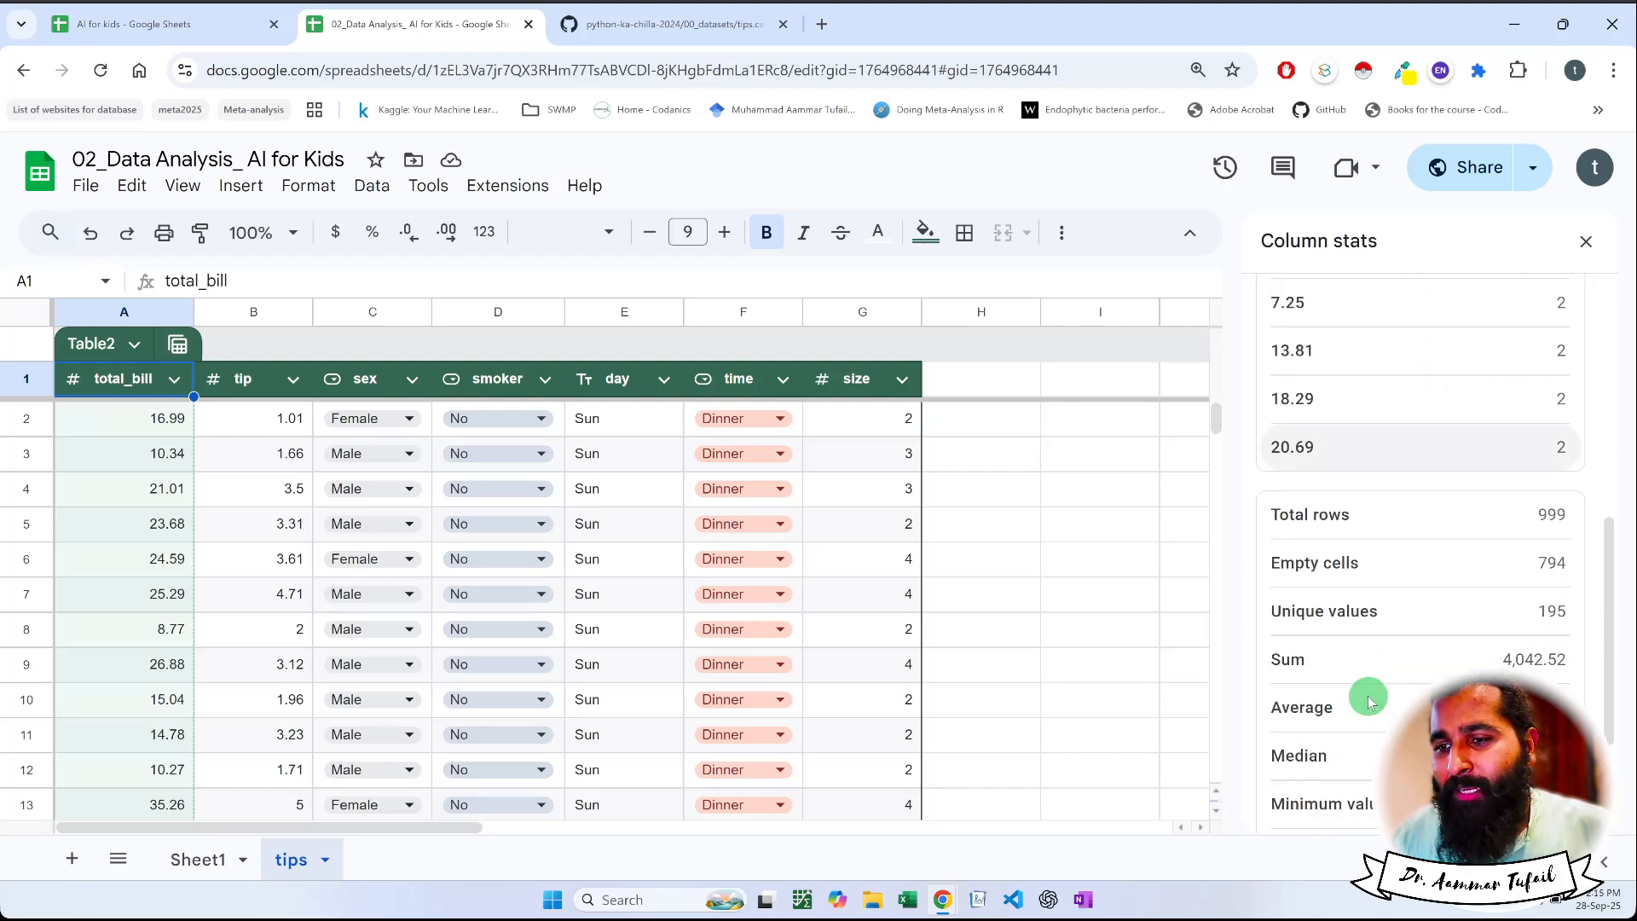
{"action": "scroll", "coordinate": [1369, 699], "scroll_direction": "down", "scroll_amount": 2}
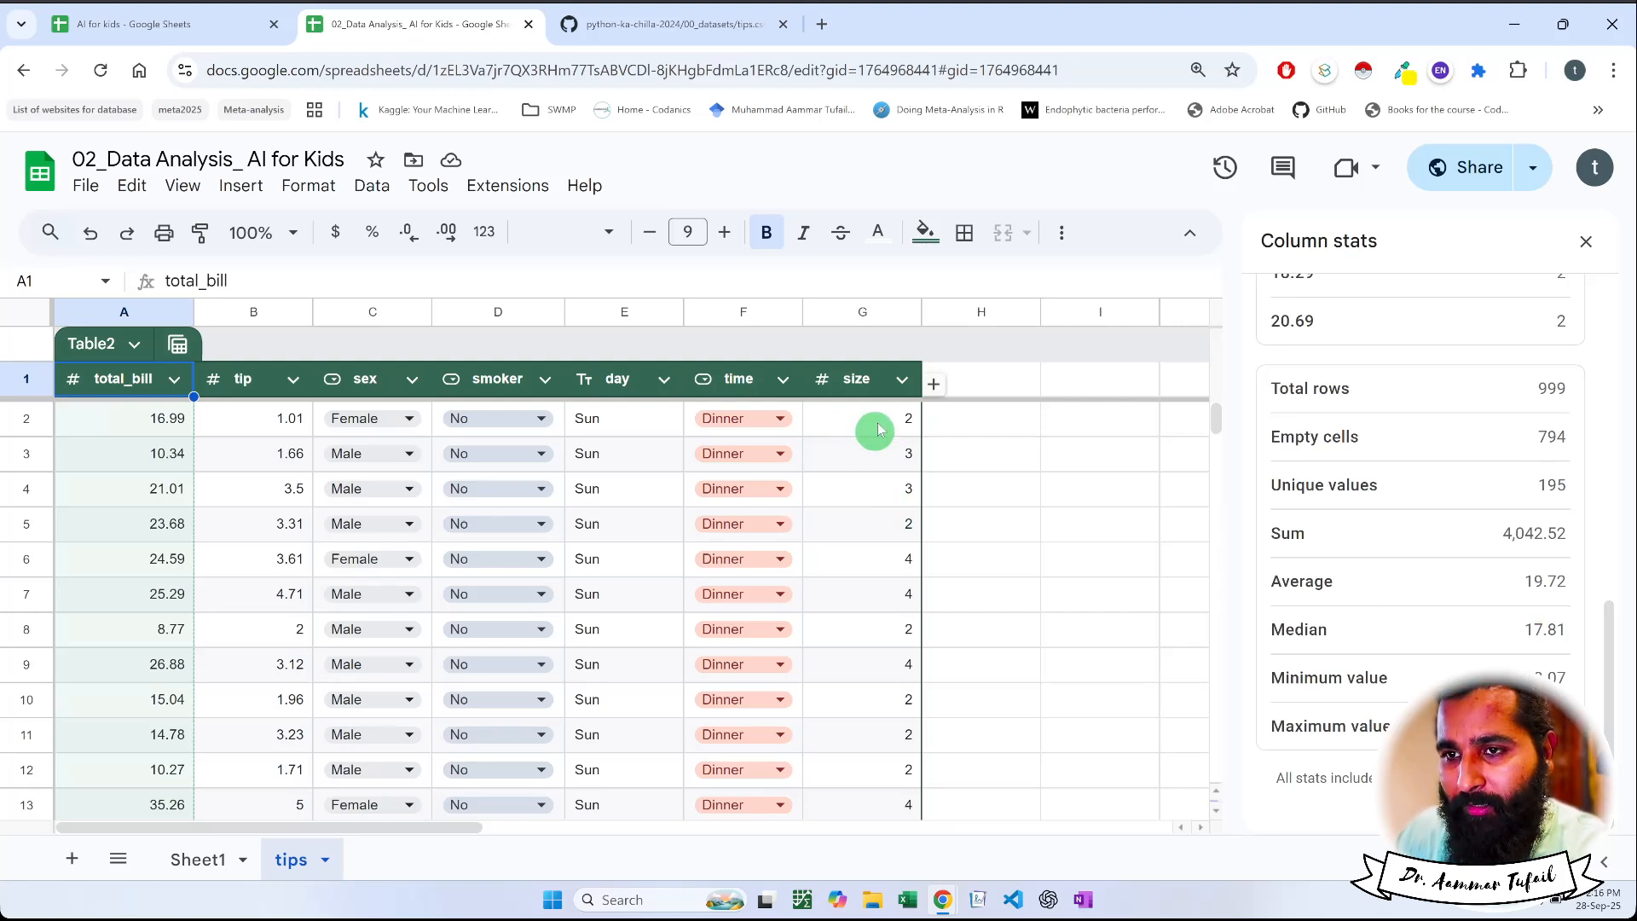
{"action": "left_click", "coordinate": [903, 379]}
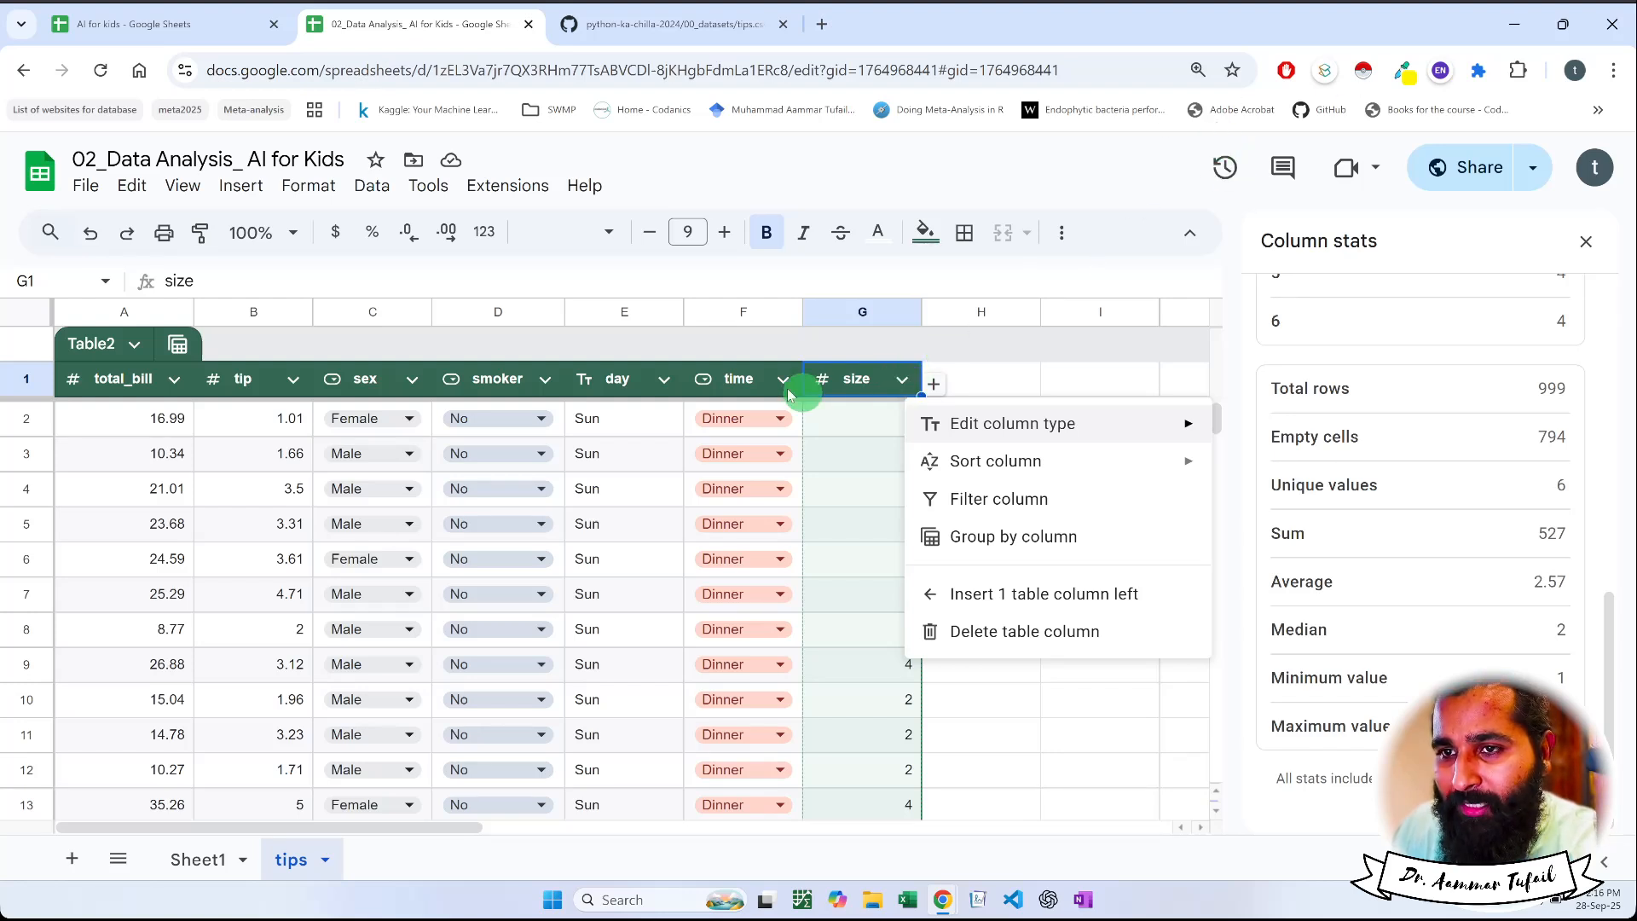
{"action": "left_click", "coordinate": [664, 379]}
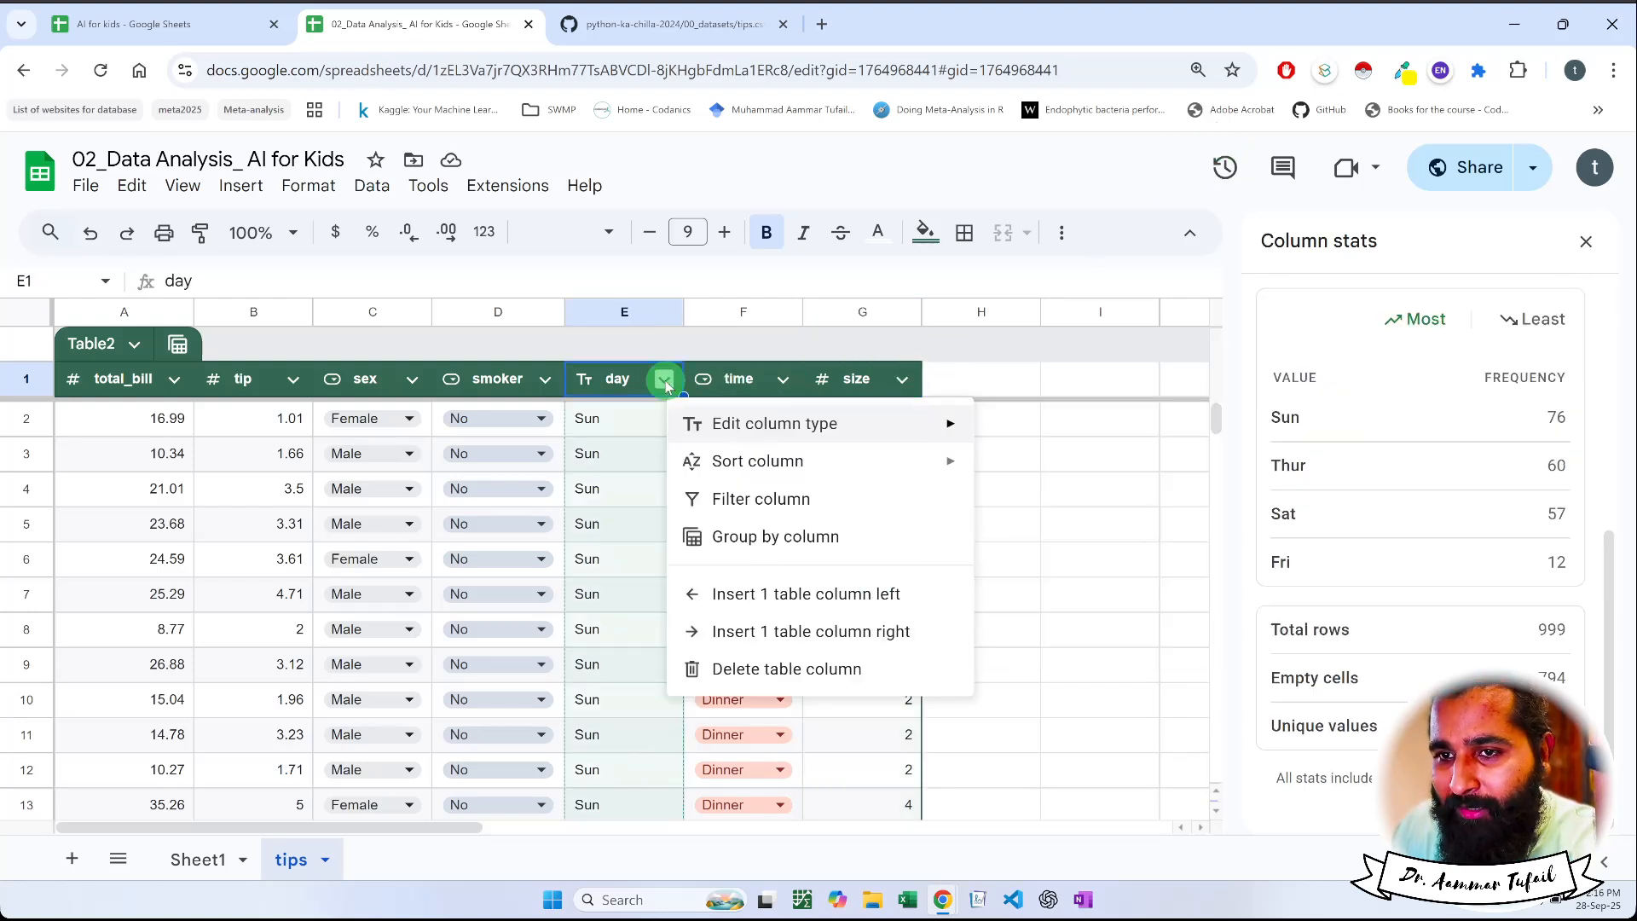
{"action": "left_click", "coordinate": [710, 499]}
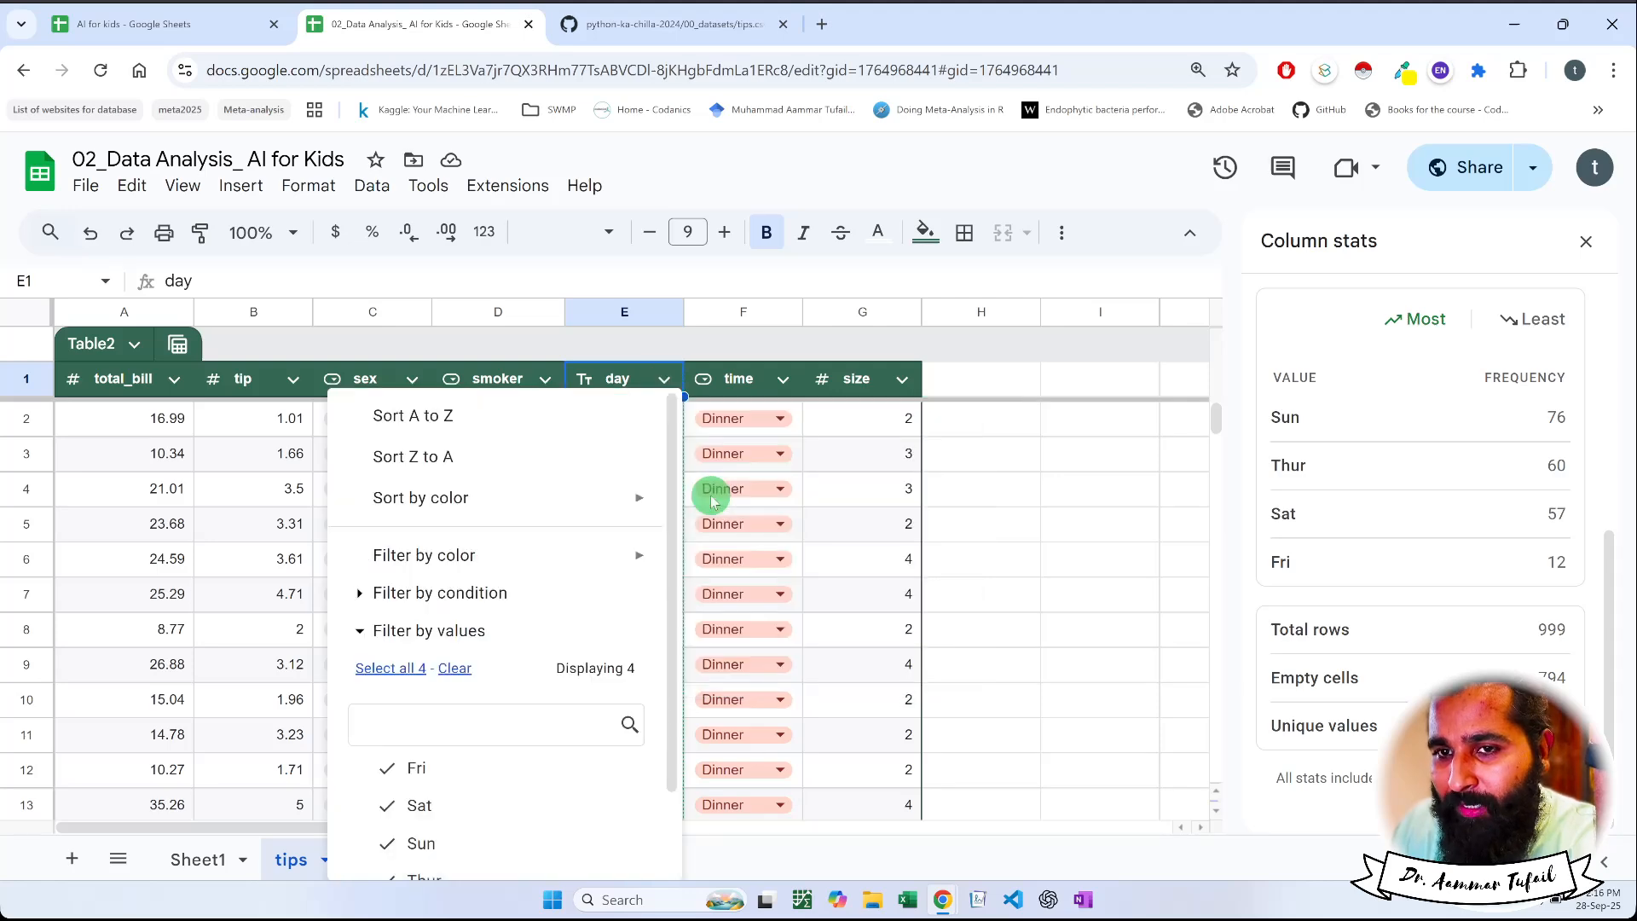
{"action": "scroll", "coordinate": [727, 661], "scroll_direction": "down", "scroll_amount": 5}
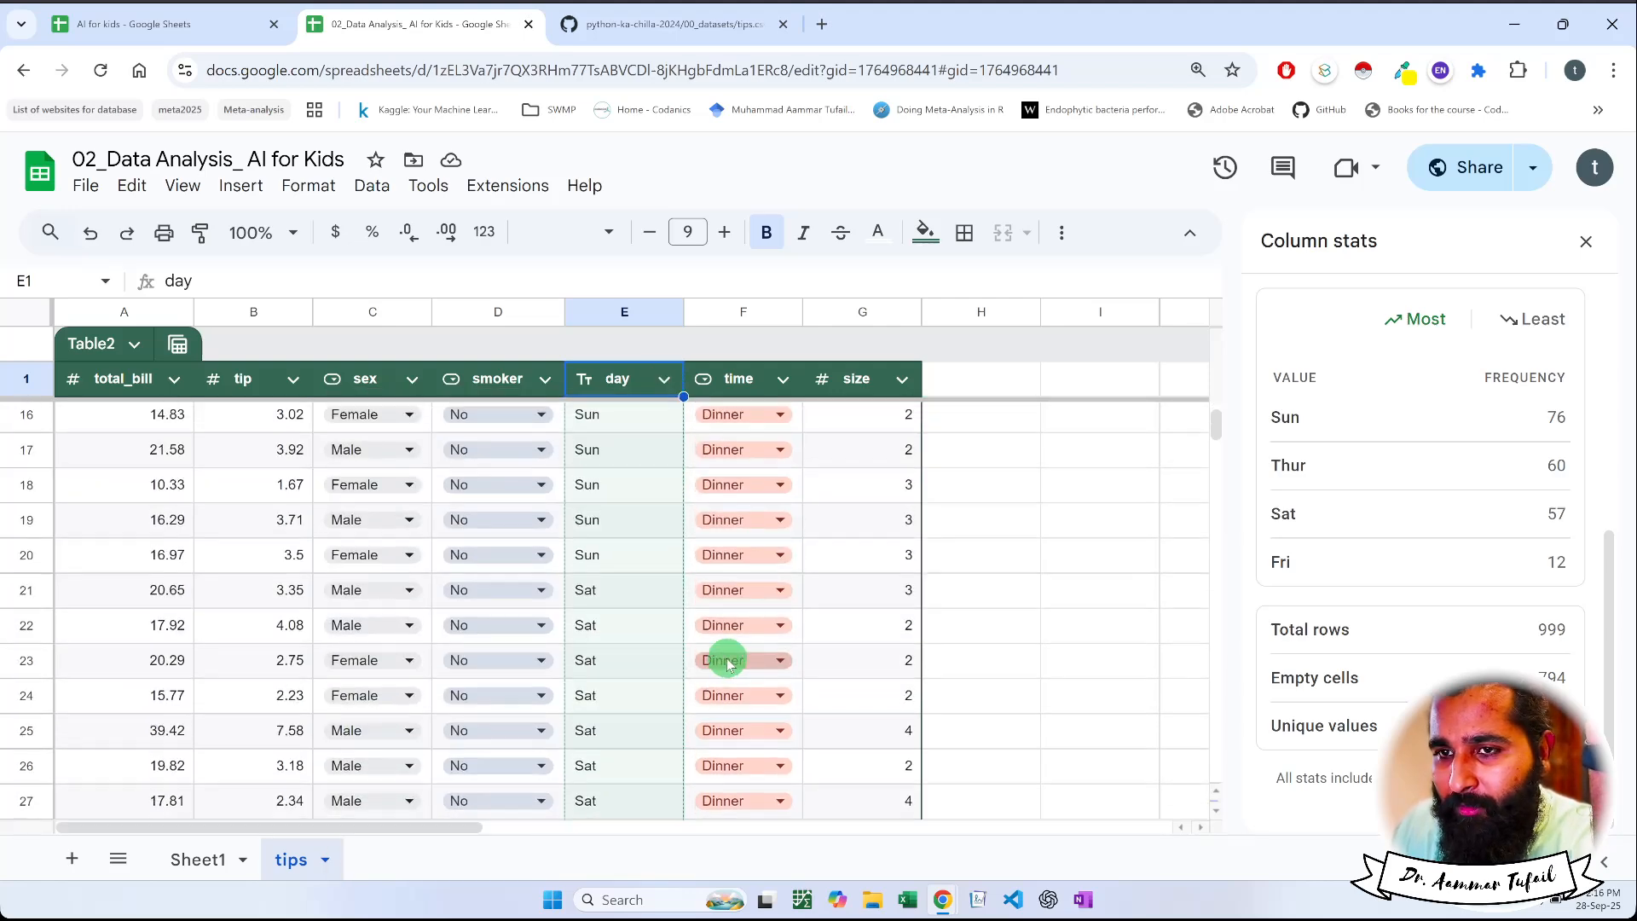
{"action": "scroll", "coordinate": [702, 549], "scroll_direction": "up", "scroll_amount": 5}
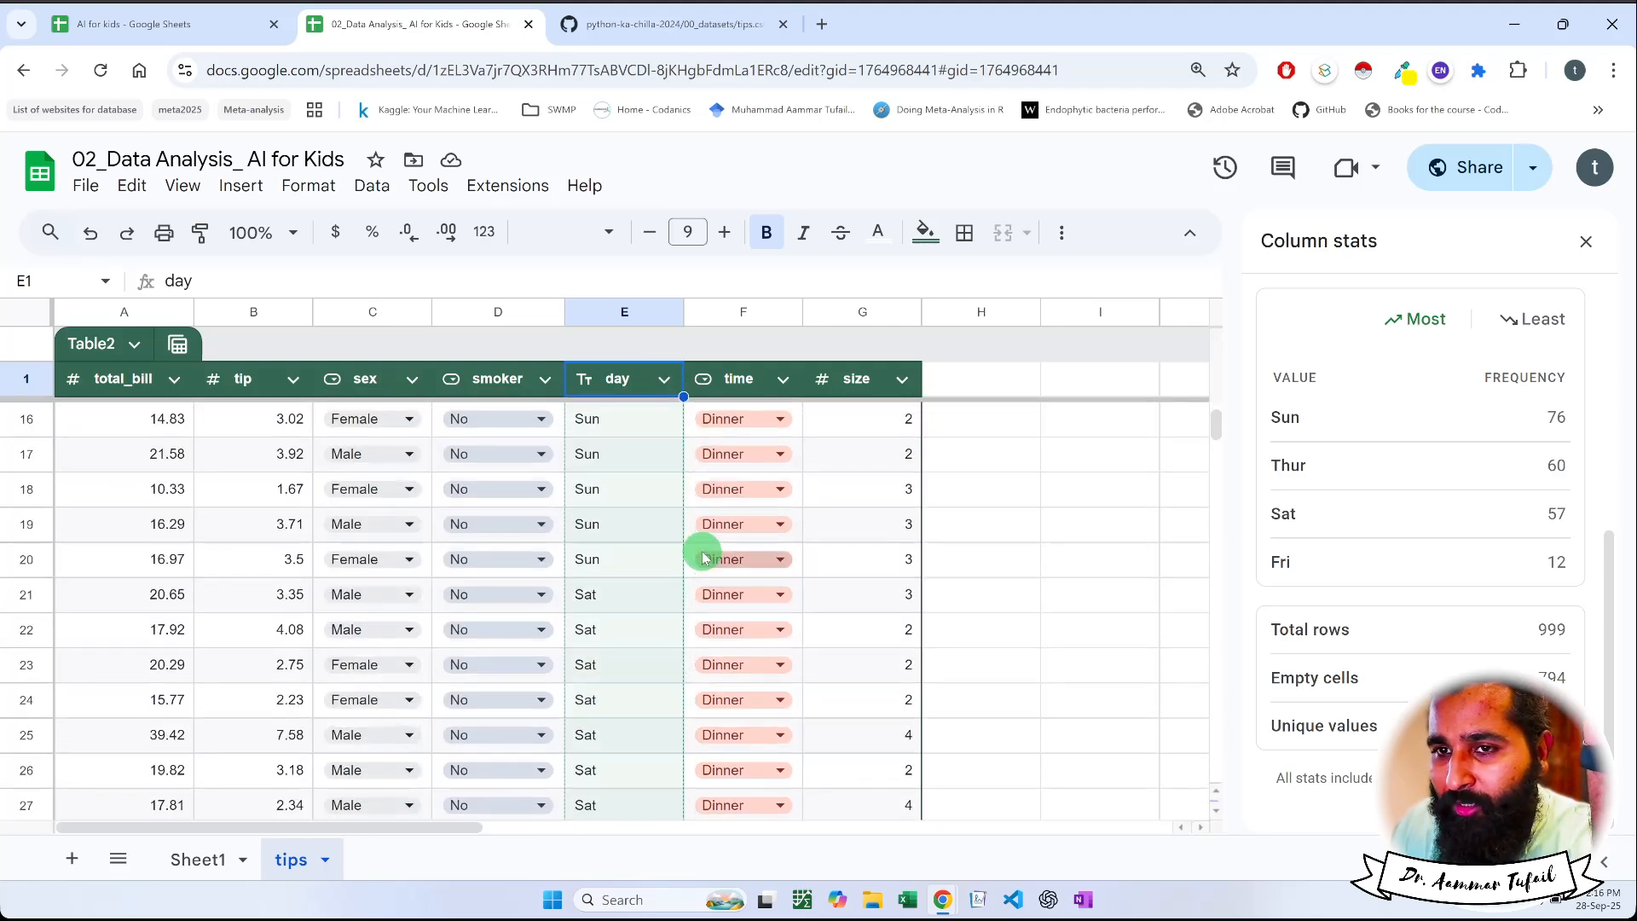
Filter the day column by values to show only Sun, excluding Fri, Sat and Thur
{"action": "left_click", "coordinate": [667, 382]}
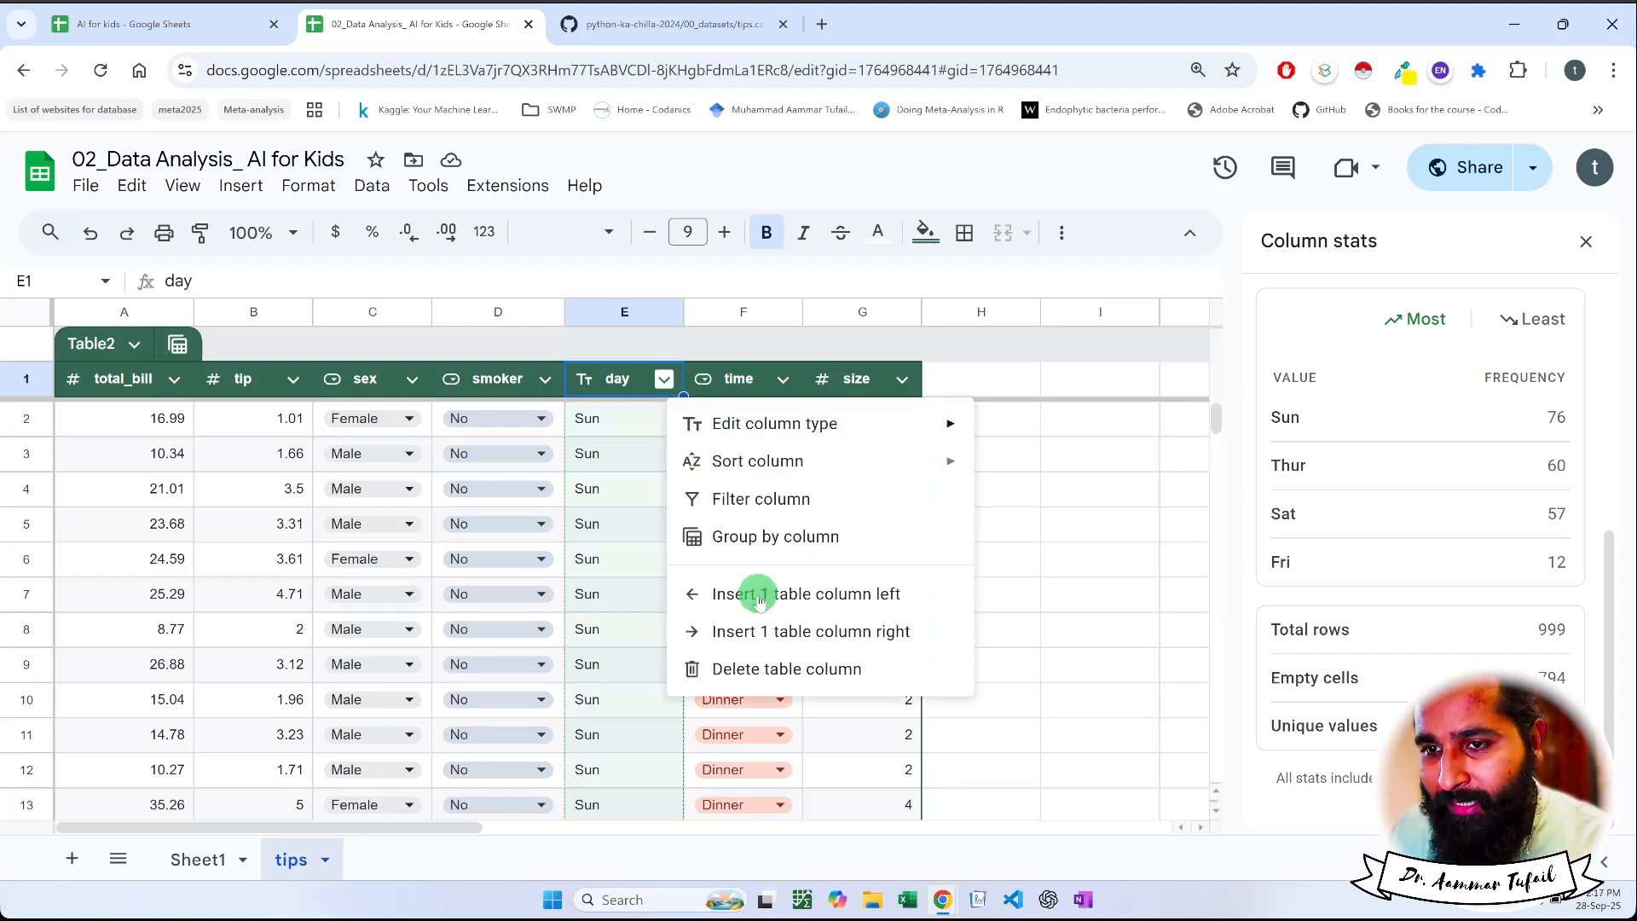
{"action": "left_click", "coordinate": [800, 506]}
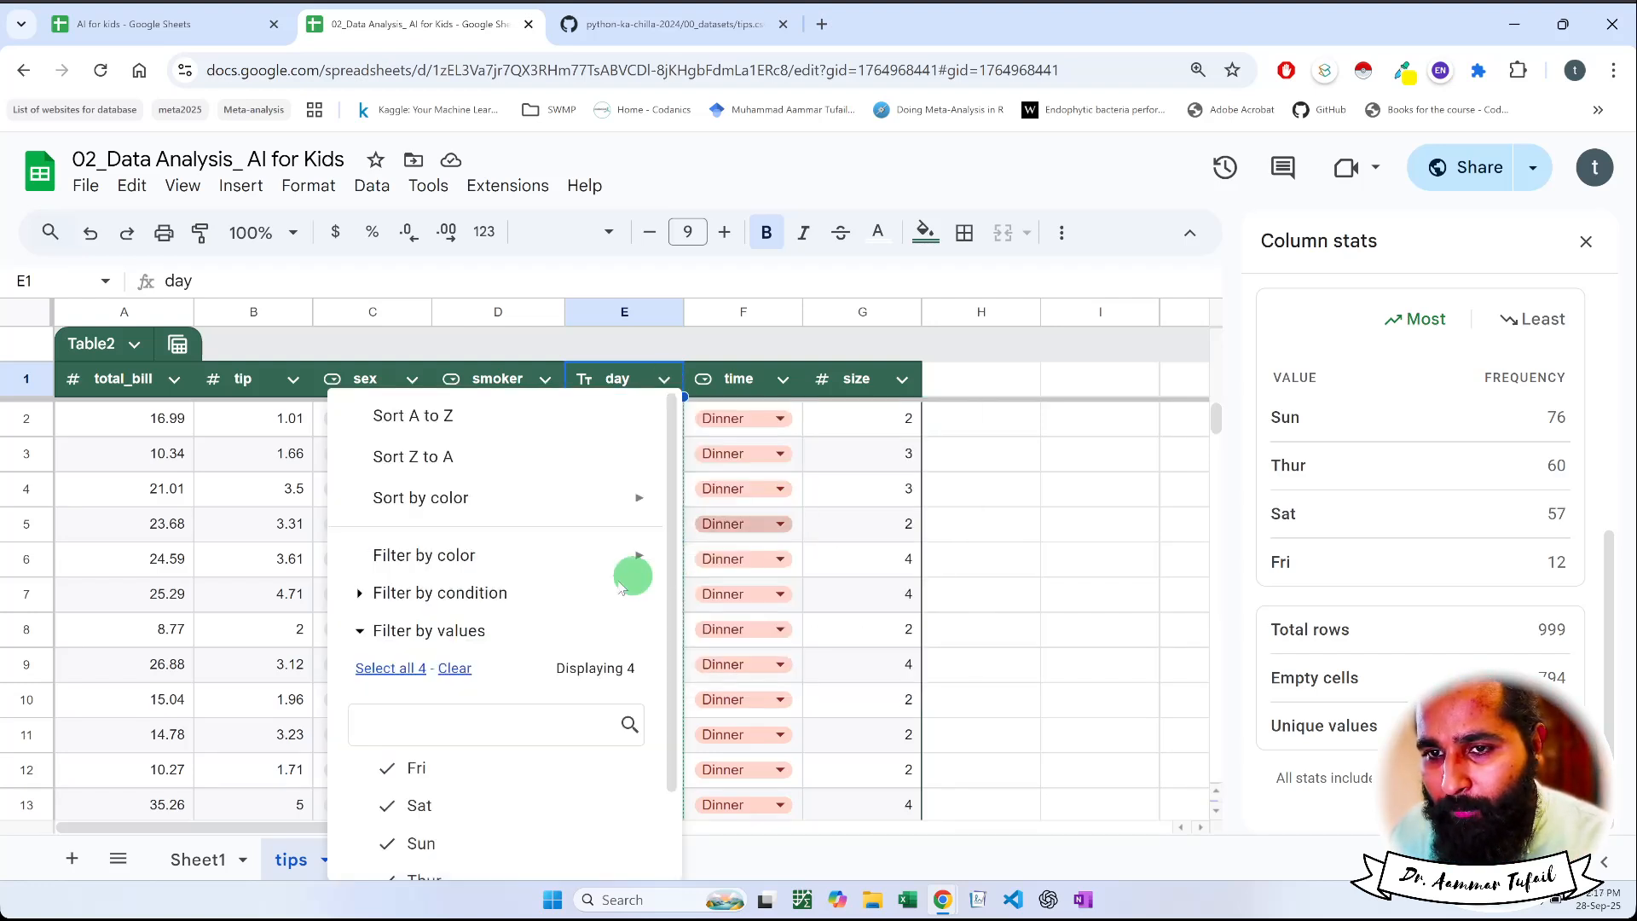
{"action": "scroll", "coordinate": [577, 585], "scroll_direction": "down", "scroll_amount": 3}
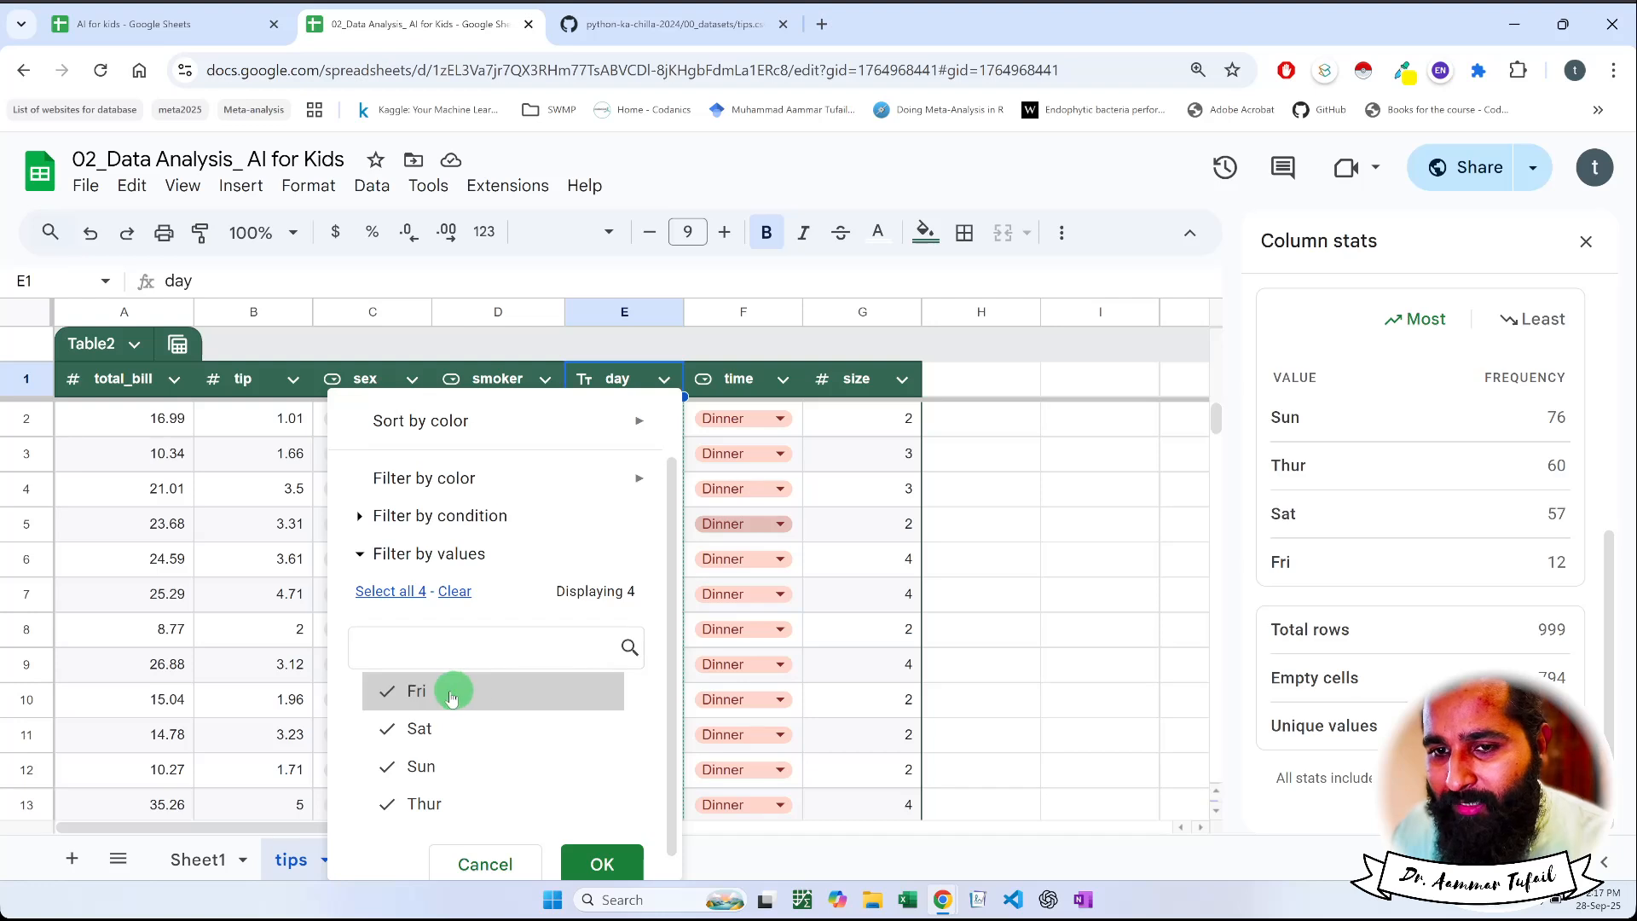
{"action": "left_click", "coordinate": [419, 685]}
{"action": "left_click", "coordinate": [421, 722]}
{"action": "left_click", "coordinate": [431, 804]}
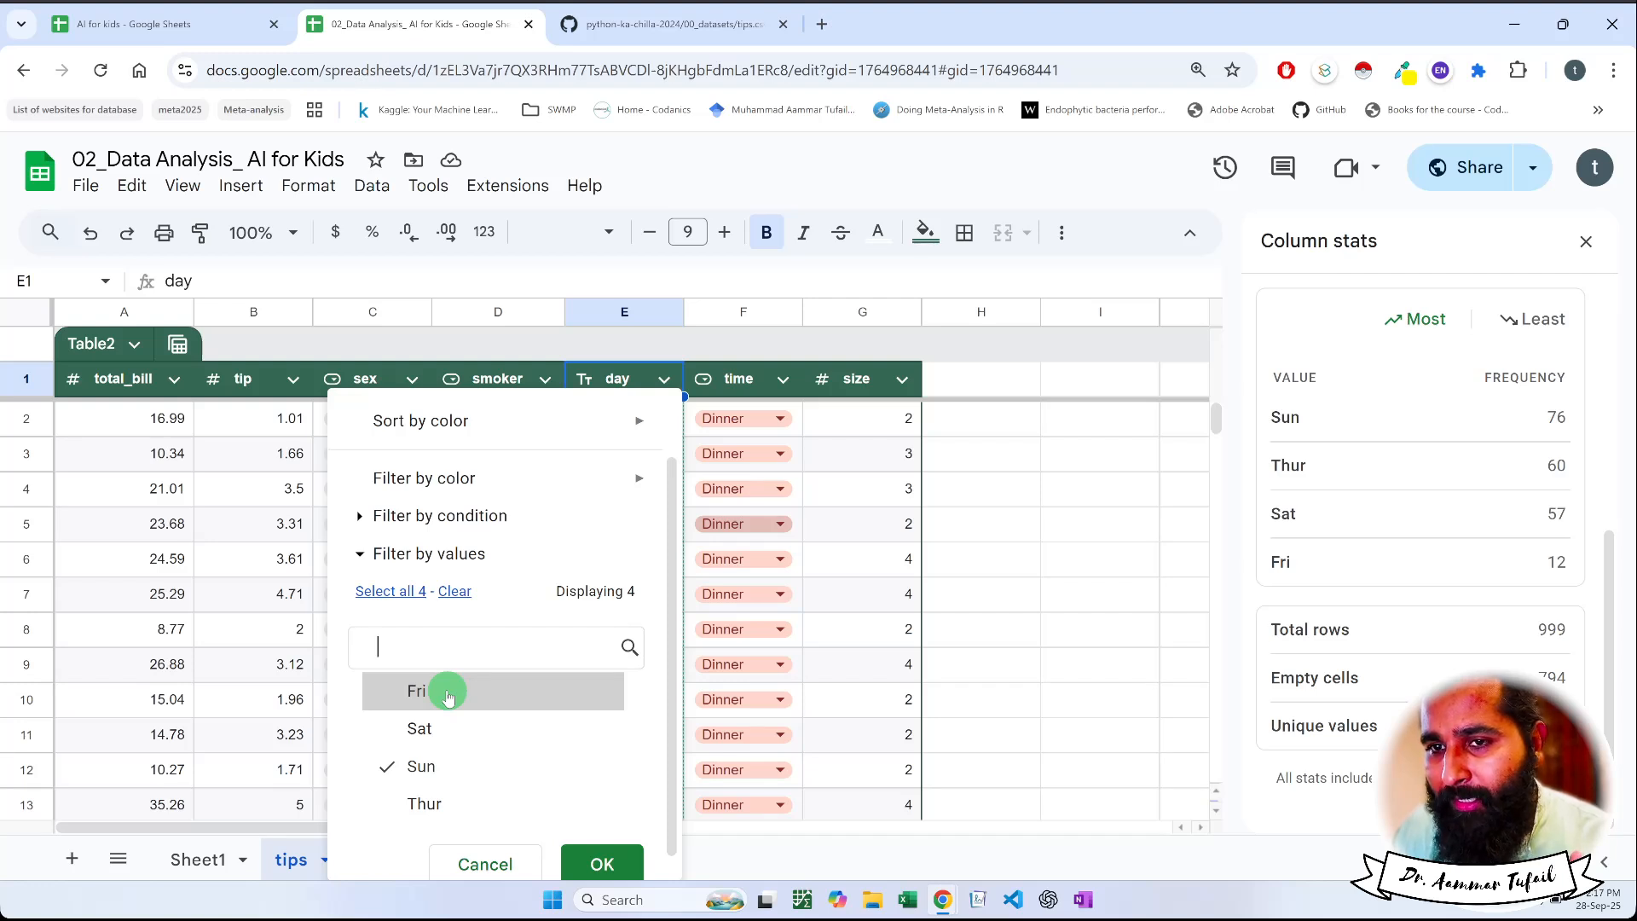
{"action": "left_click", "coordinate": [602, 864]}
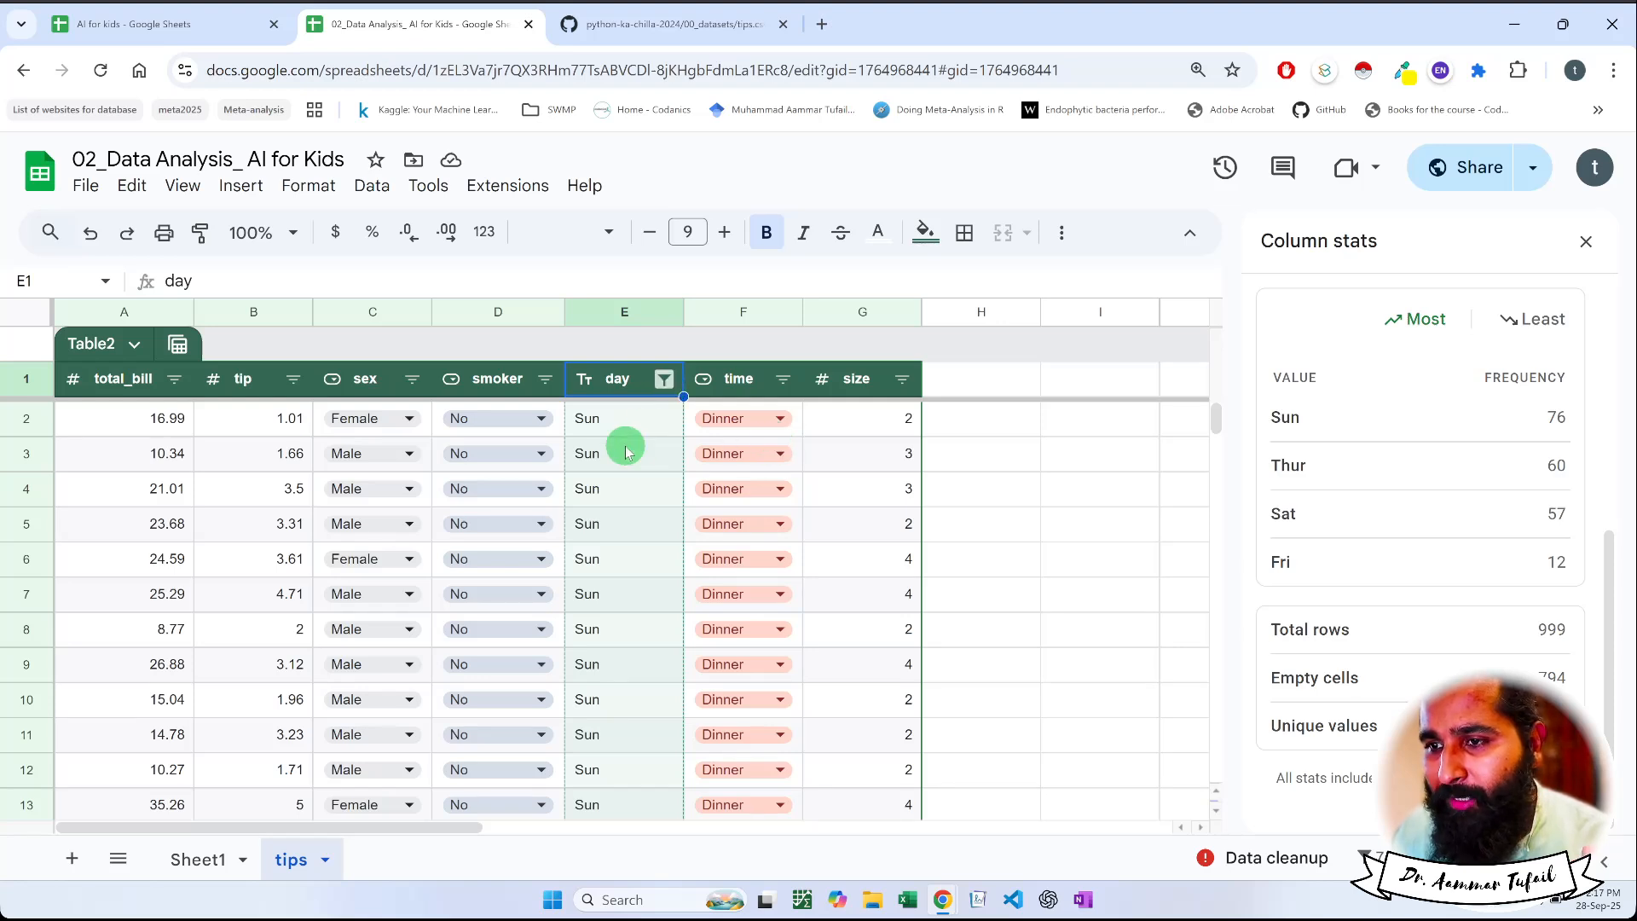
Show the day column's count chart for the filtered rows and inspect its bar
{"action": "left_click", "coordinate": [592, 421]}
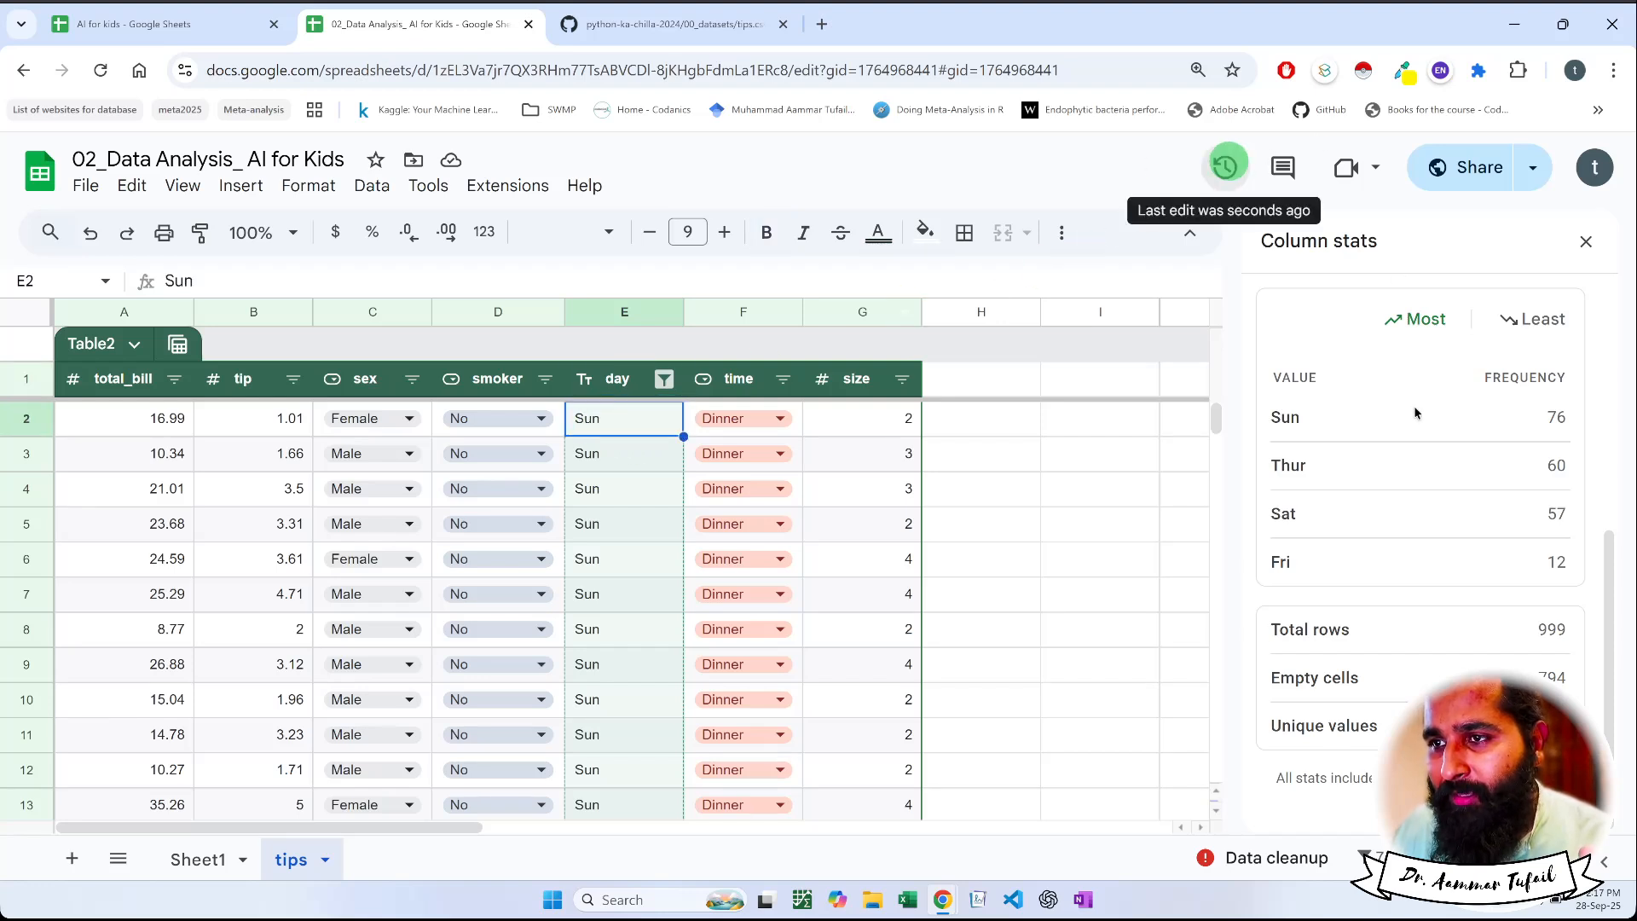
{"action": "scroll", "coordinate": [1379, 388], "scroll_direction": "up", "scroll_amount": 5}
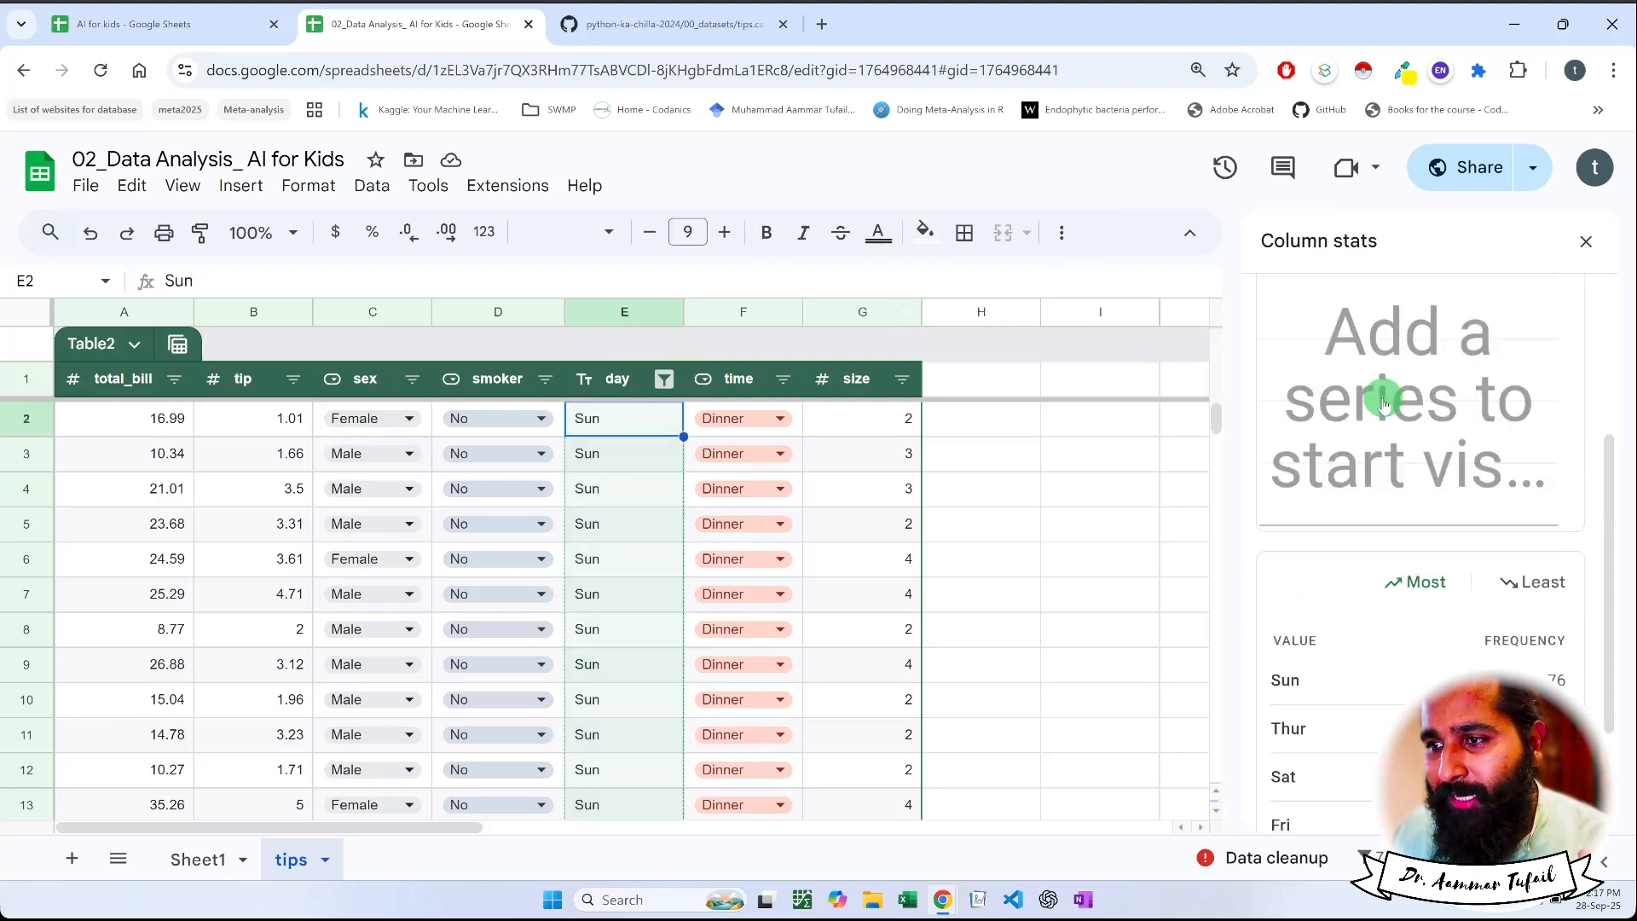
{"action": "left_click", "coordinate": [1383, 426]}
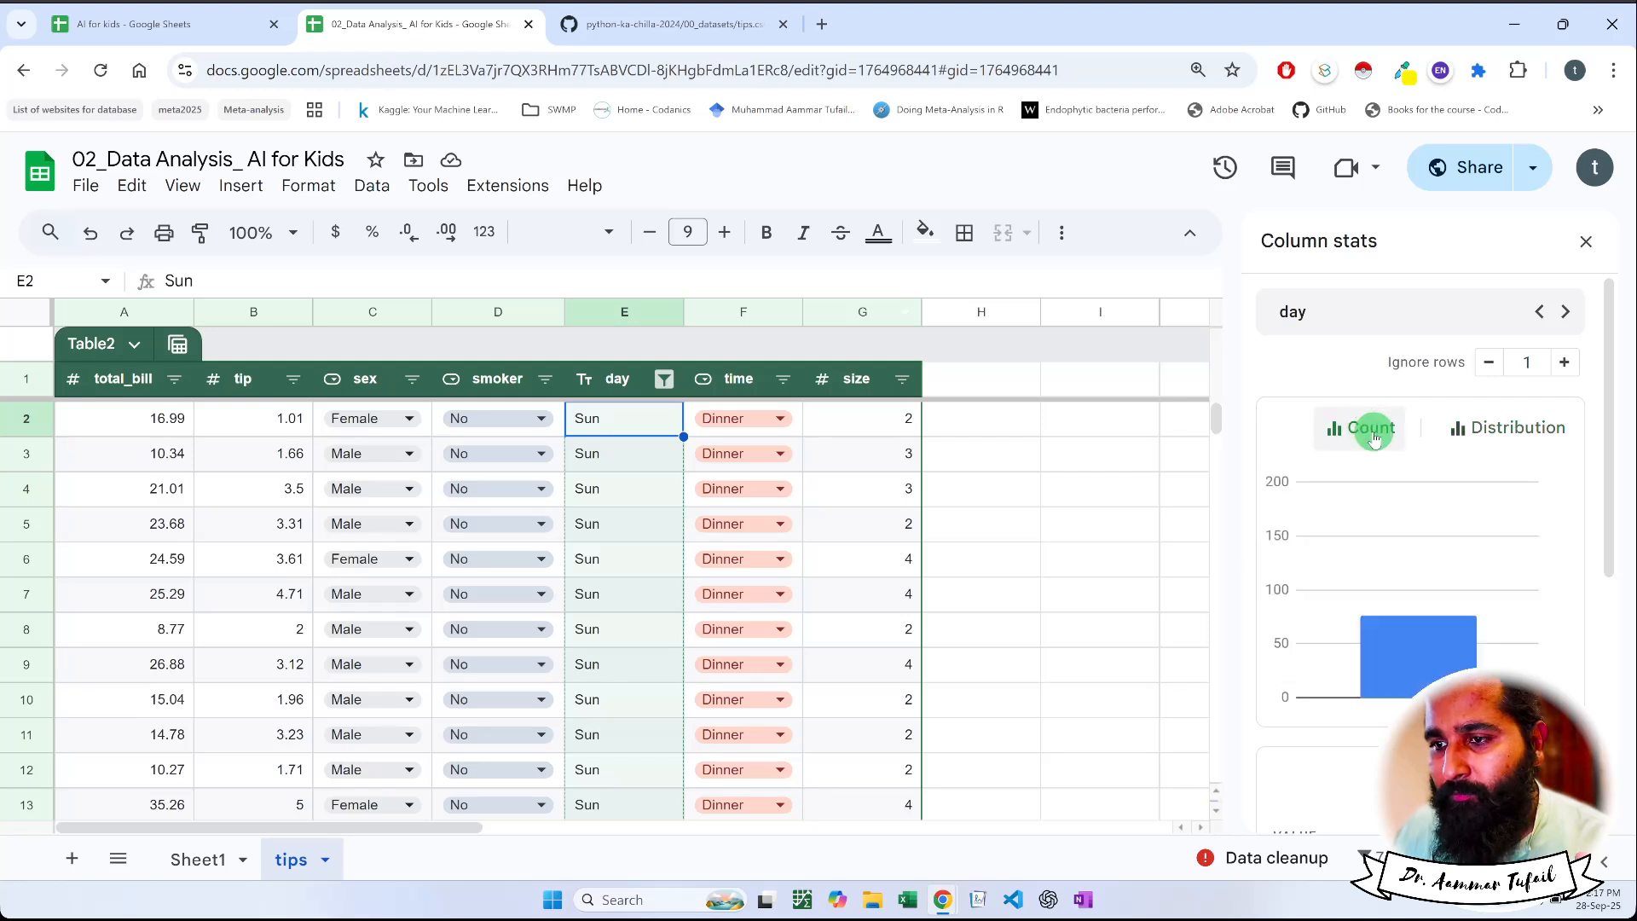
{"action": "mouse_move", "coordinate": [1433, 665]}
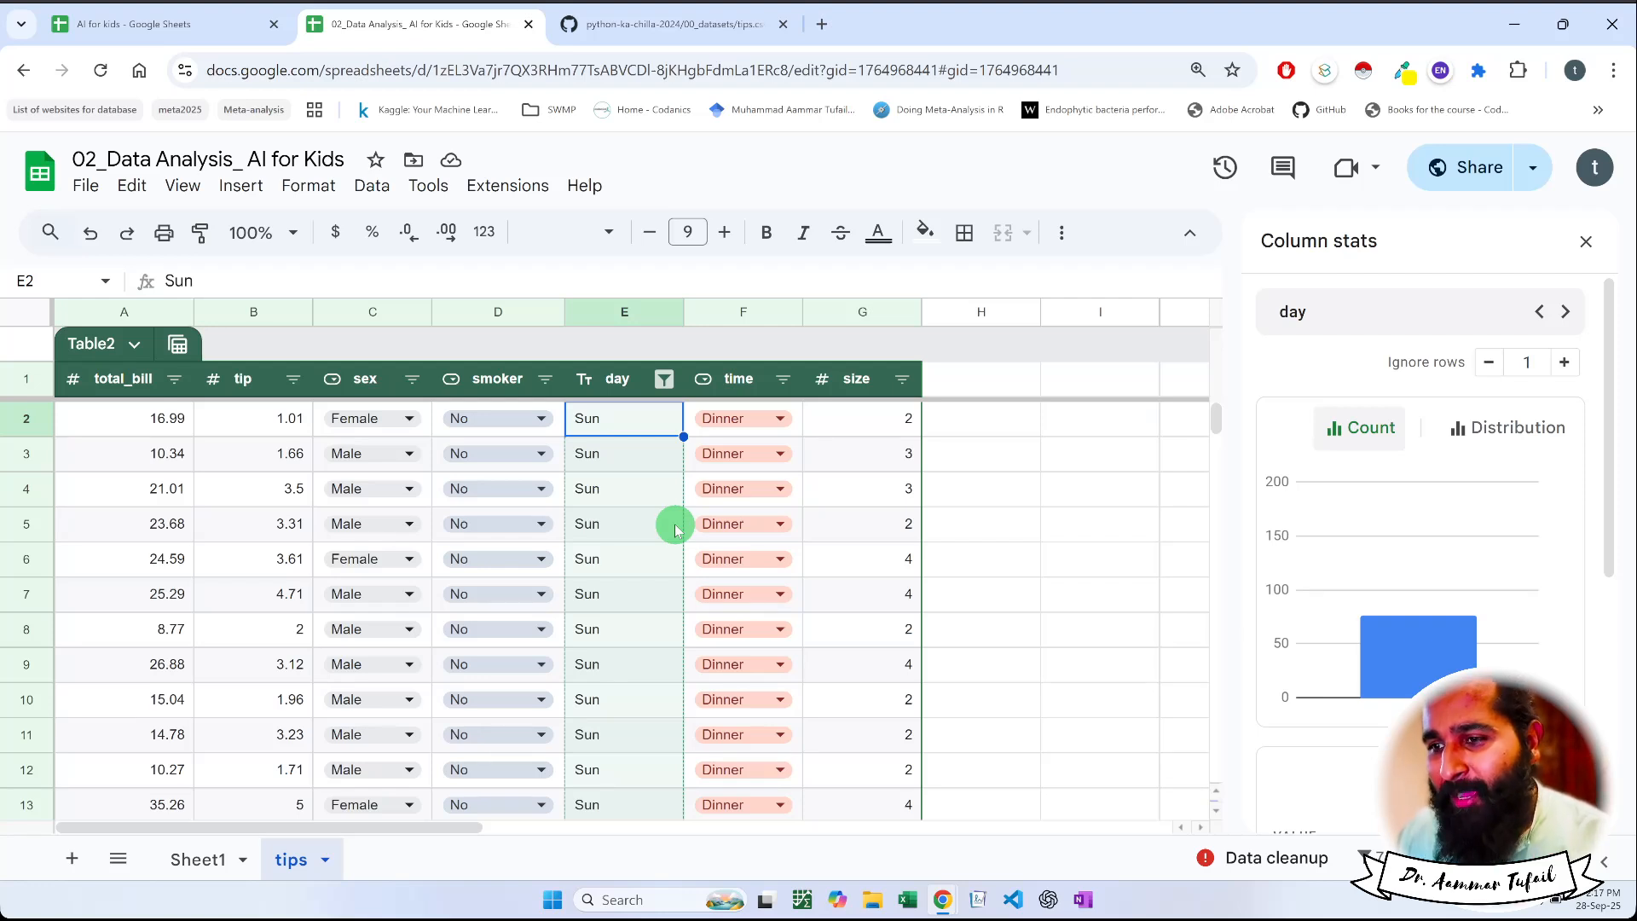
Check the time column's stats, its filtered rows and its available filter values, leaving its filter unchanged
{"action": "left_click", "coordinate": [757, 419]}
{"action": "left_click", "coordinate": [756, 418]}
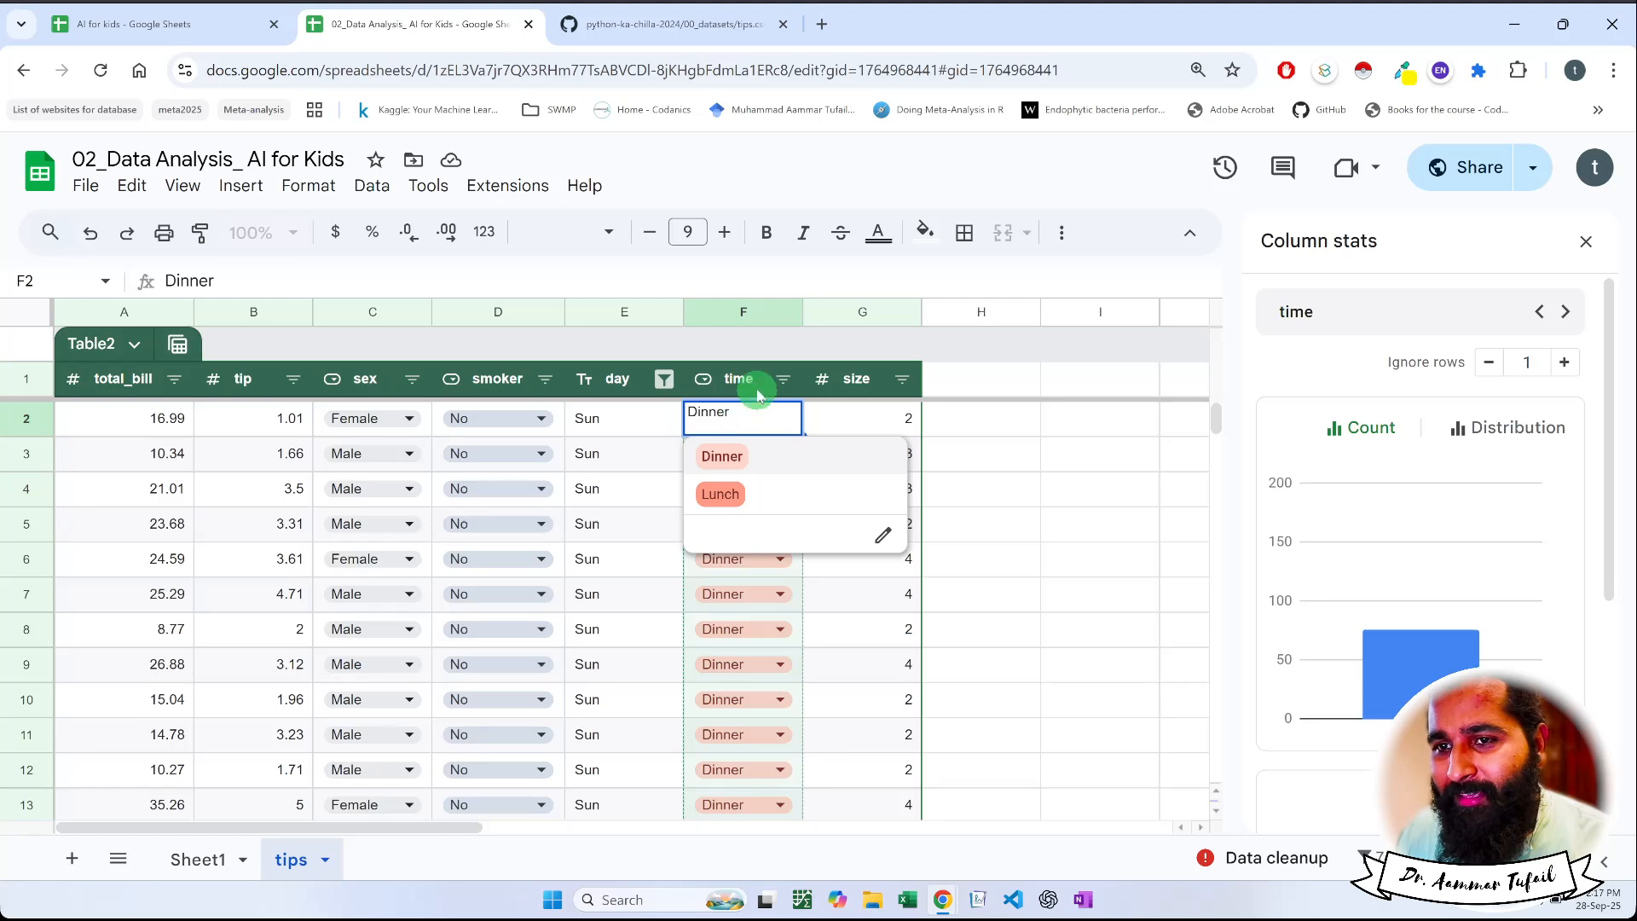
{"action": "left_click", "coordinate": [758, 393]}
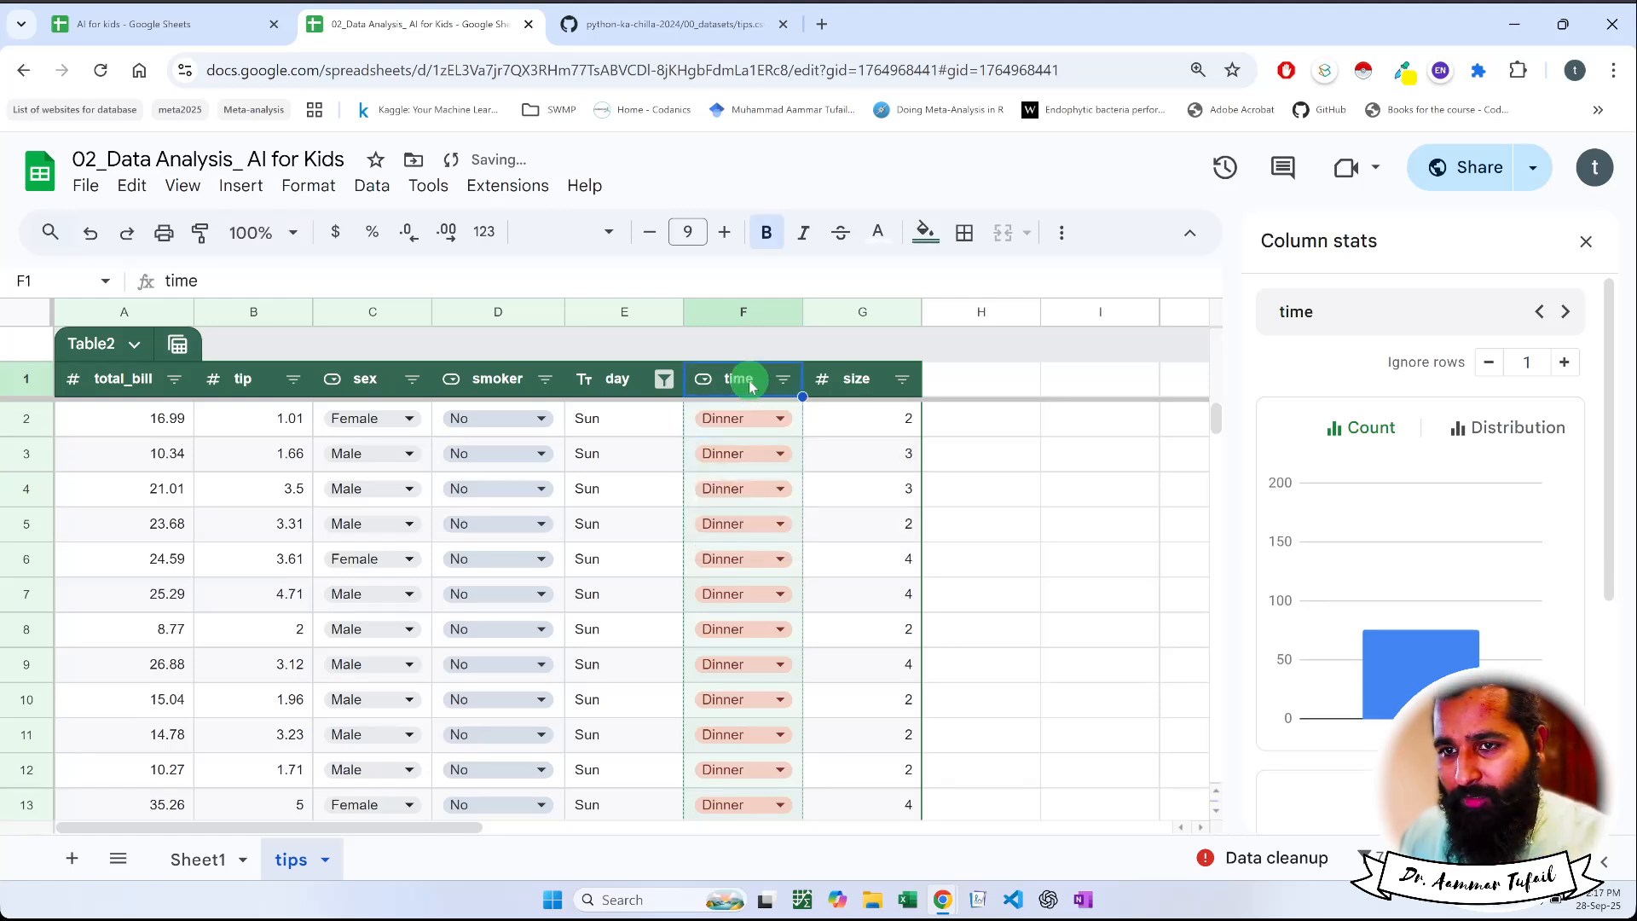
{"action": "scroll", "coordinate": [642, 523], "scroll_direction": "down", "scroll_amount": 20}
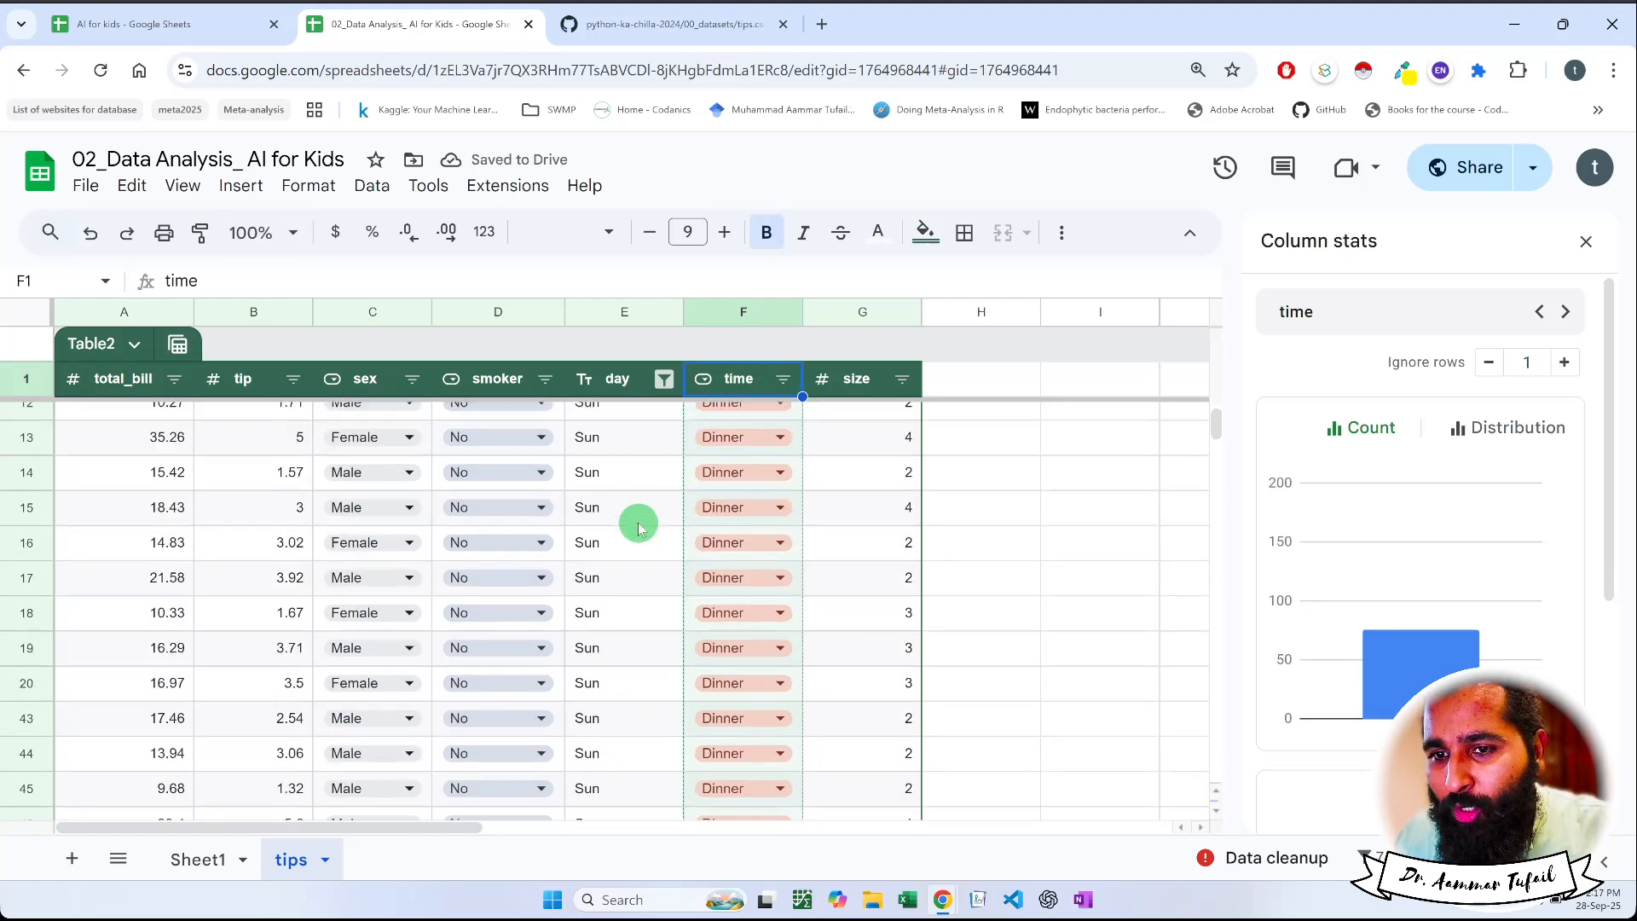
{"action": "scroll", "coordinate": [639, 528], "scroll_direction": "up", "scroll_amount": 20}
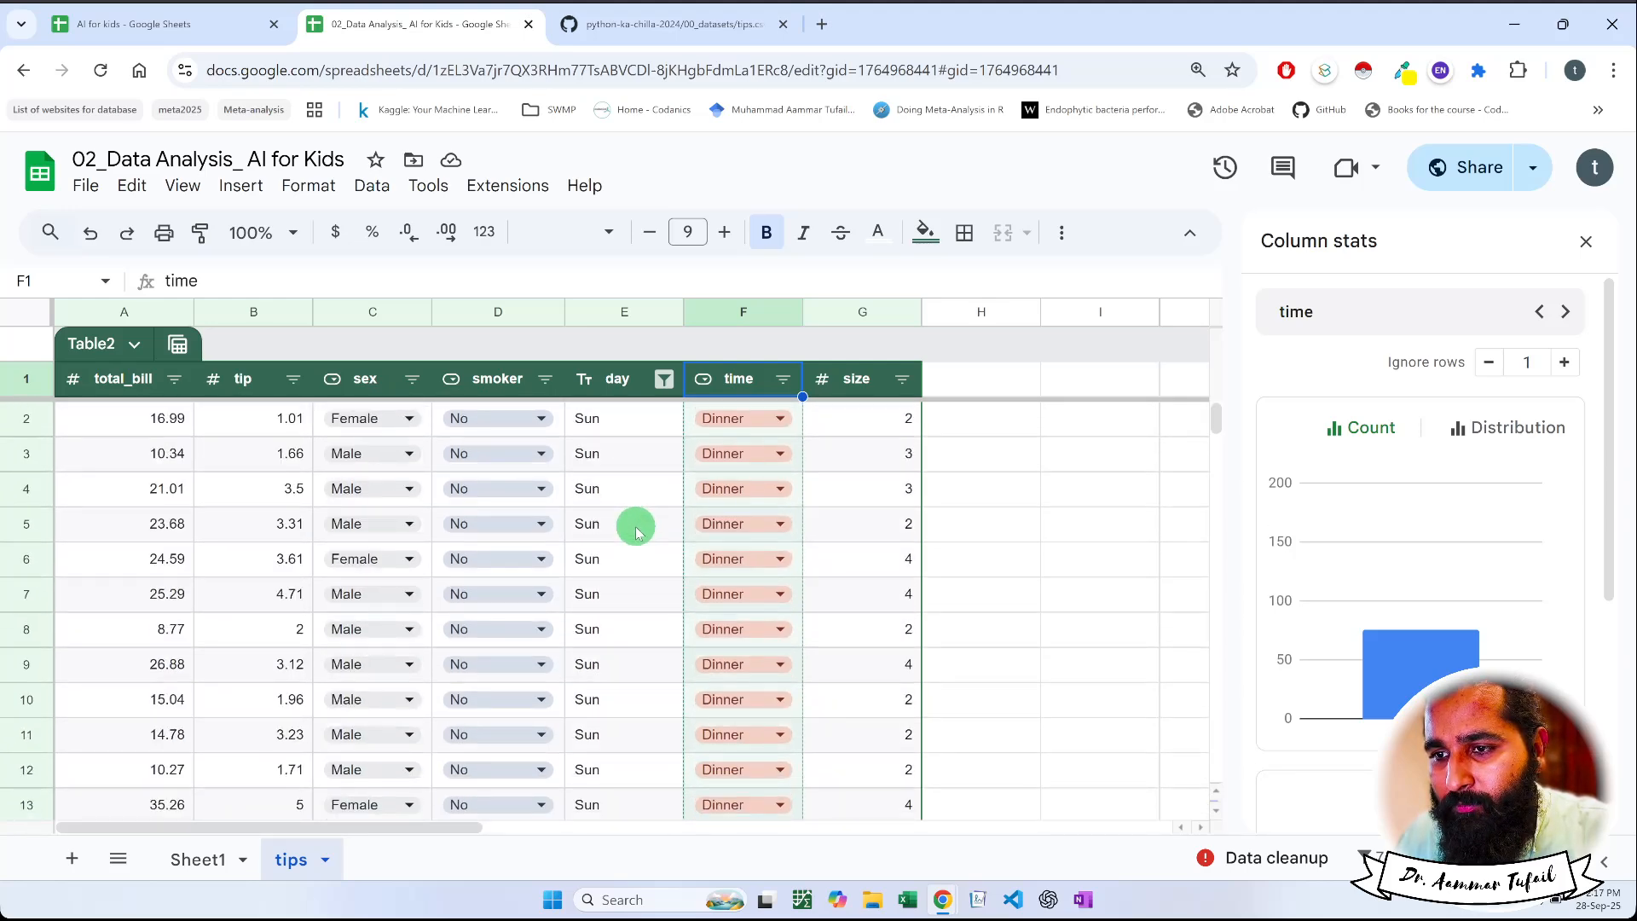
{"action": "left_click", "coordinate": [783, 379]}
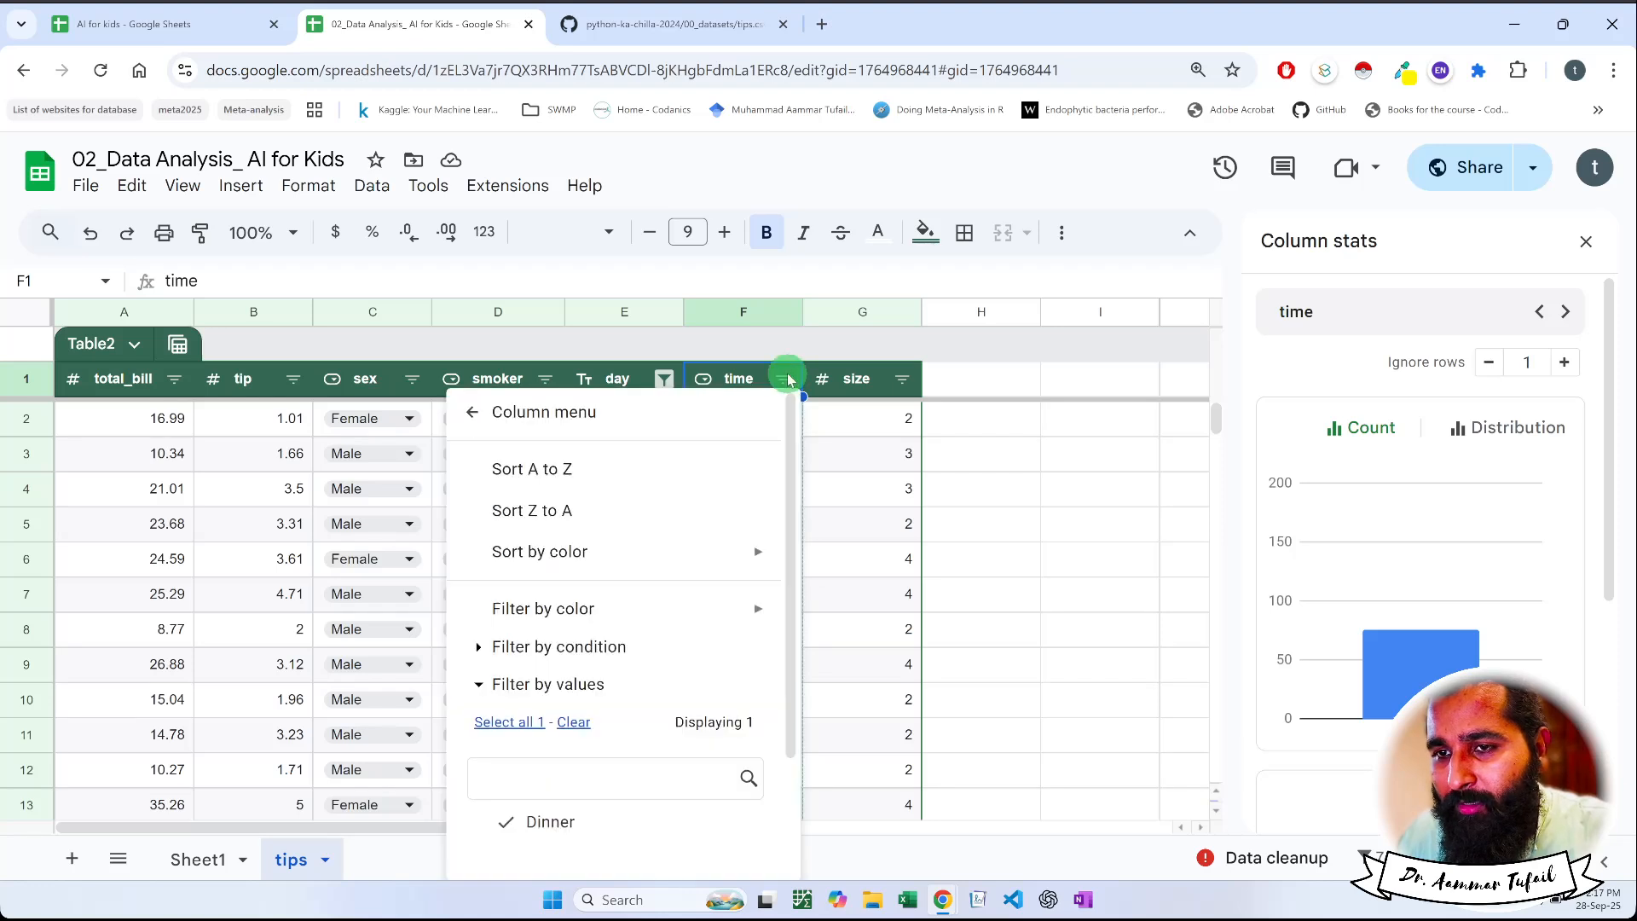
{"action": "scroll", "coordinate": [693, 665], "scroll_direction": "down", "scroll_amount": 3}
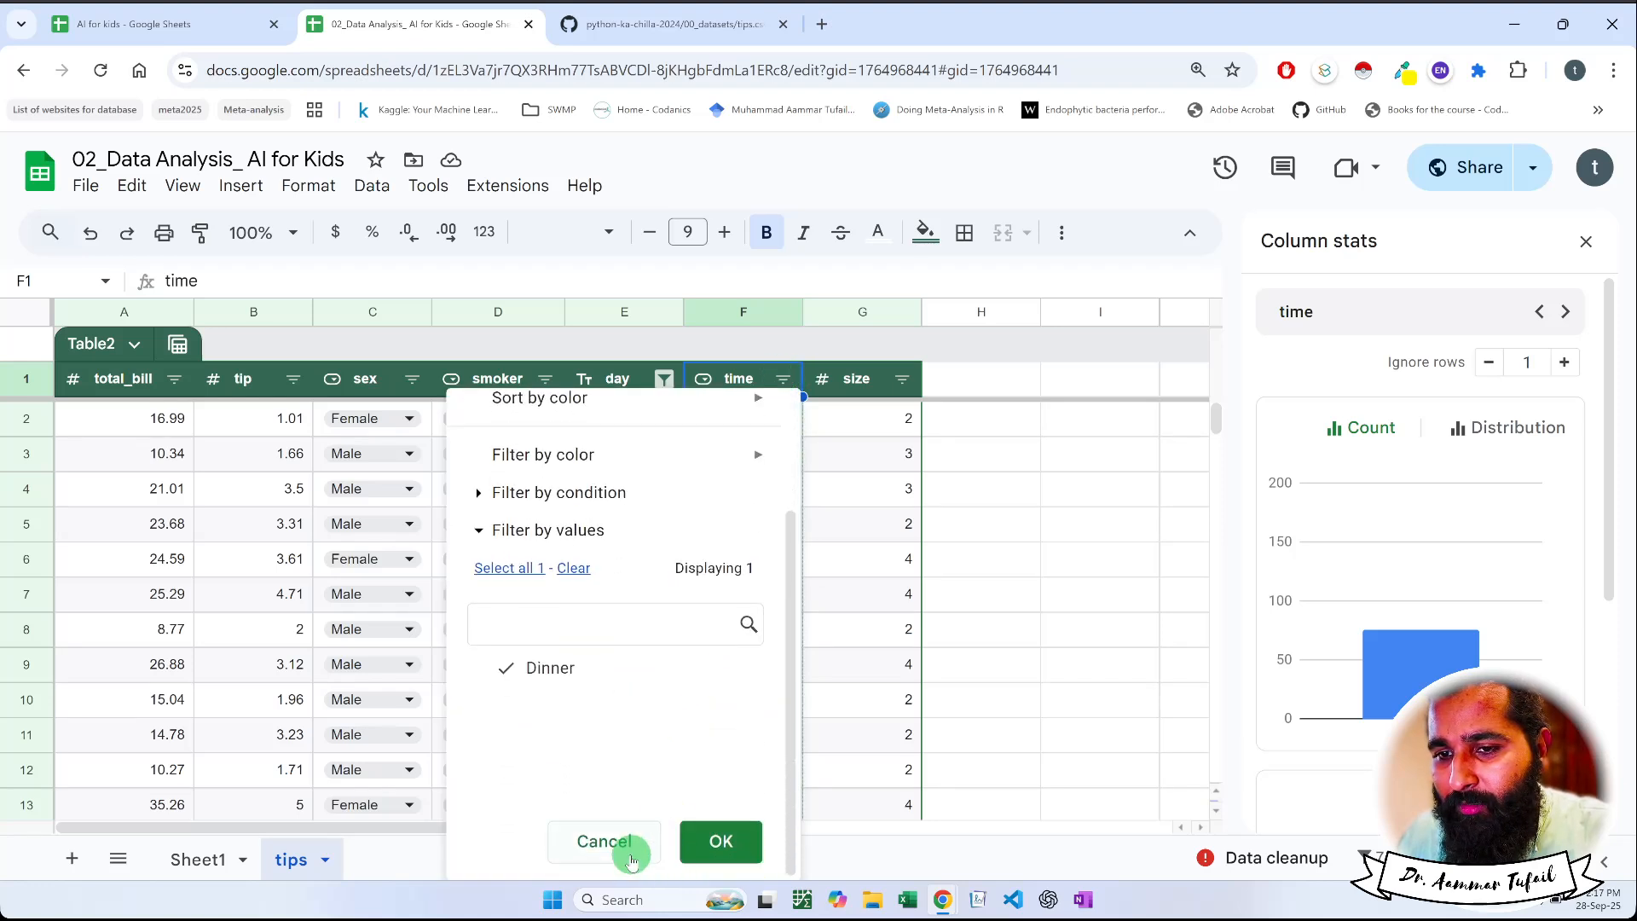
{"action": "left_click", "coordinate": [622, 842]}
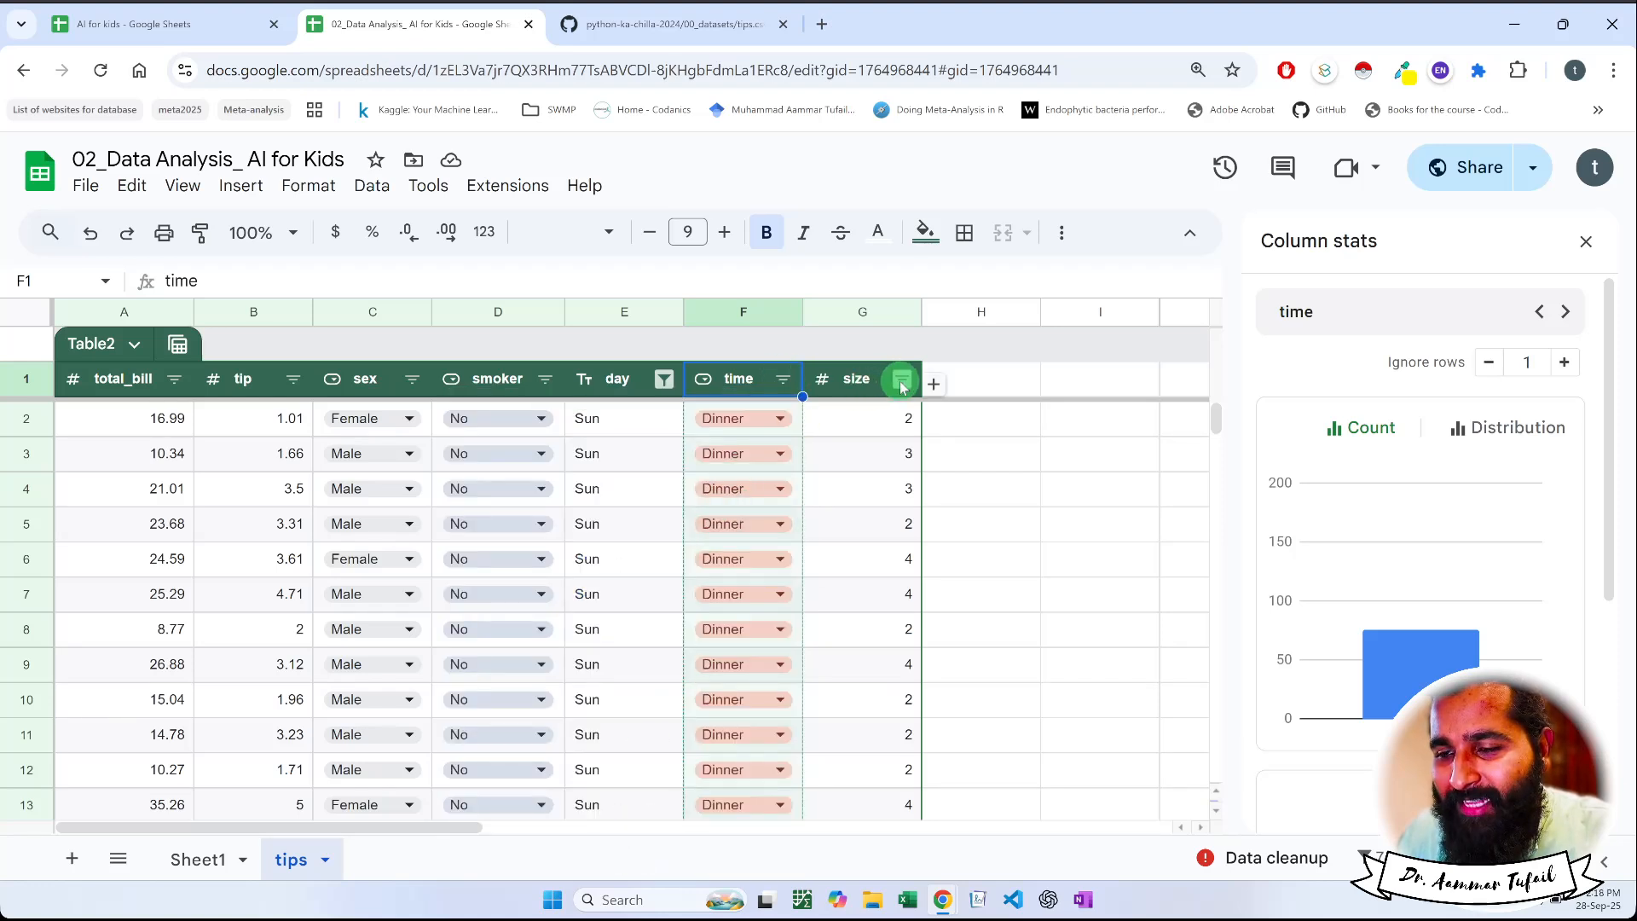
View the column stats for size and sex in turn and inspect the bars of their count charts
{"action": "left_click", "coordinate": [867, 406]}
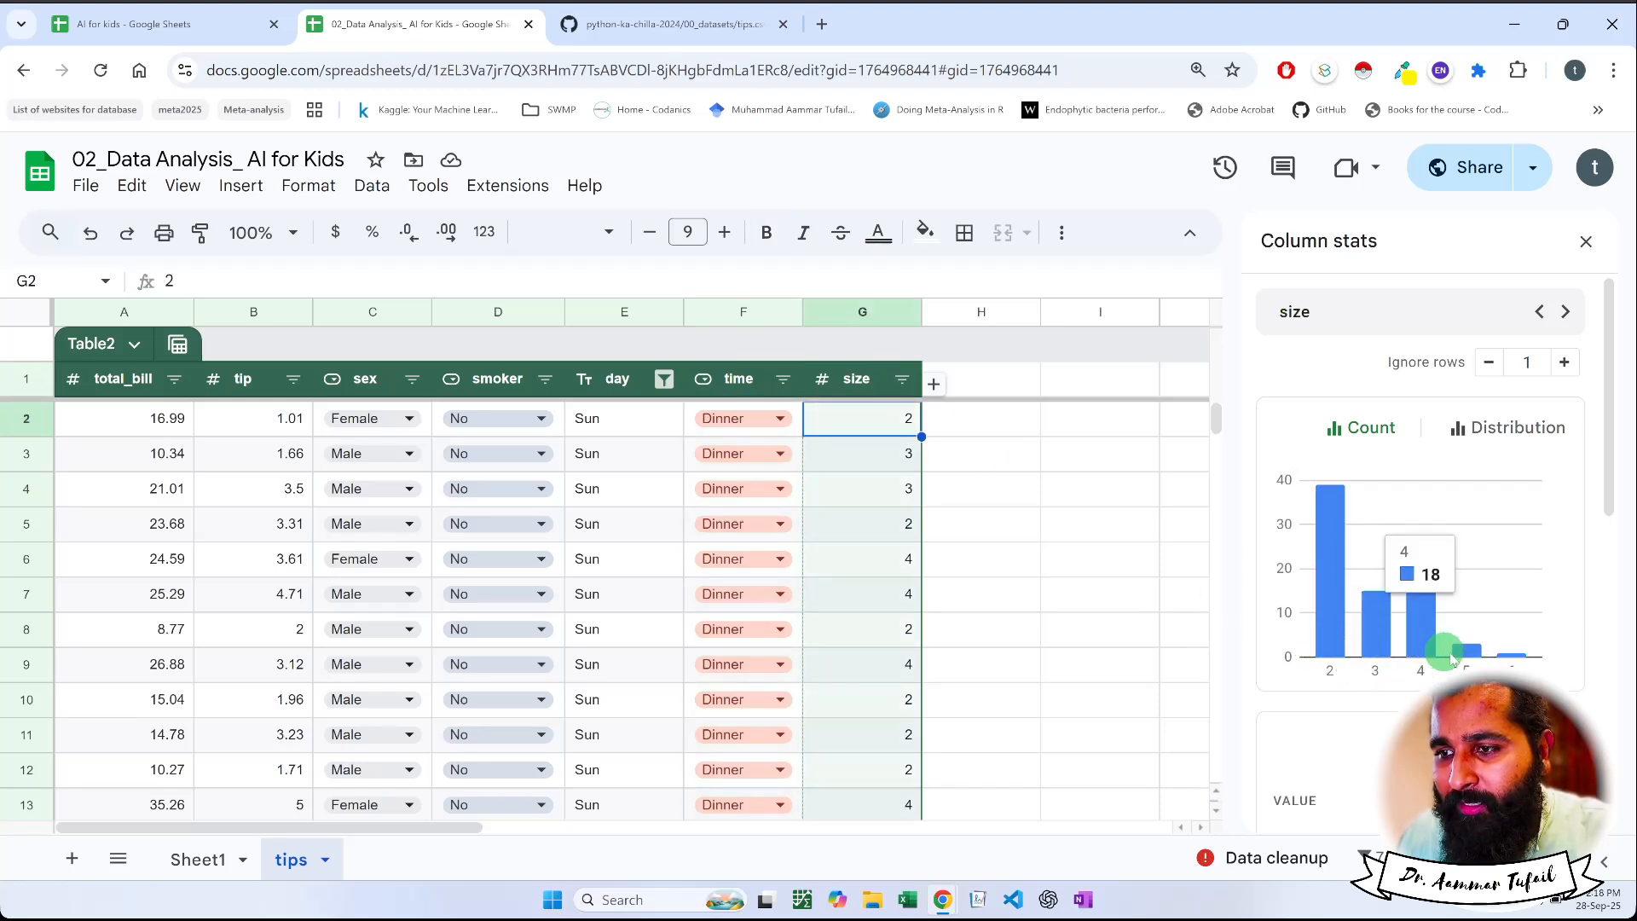
{"action": "mouse_move", "coordinate": [1519, 658]}
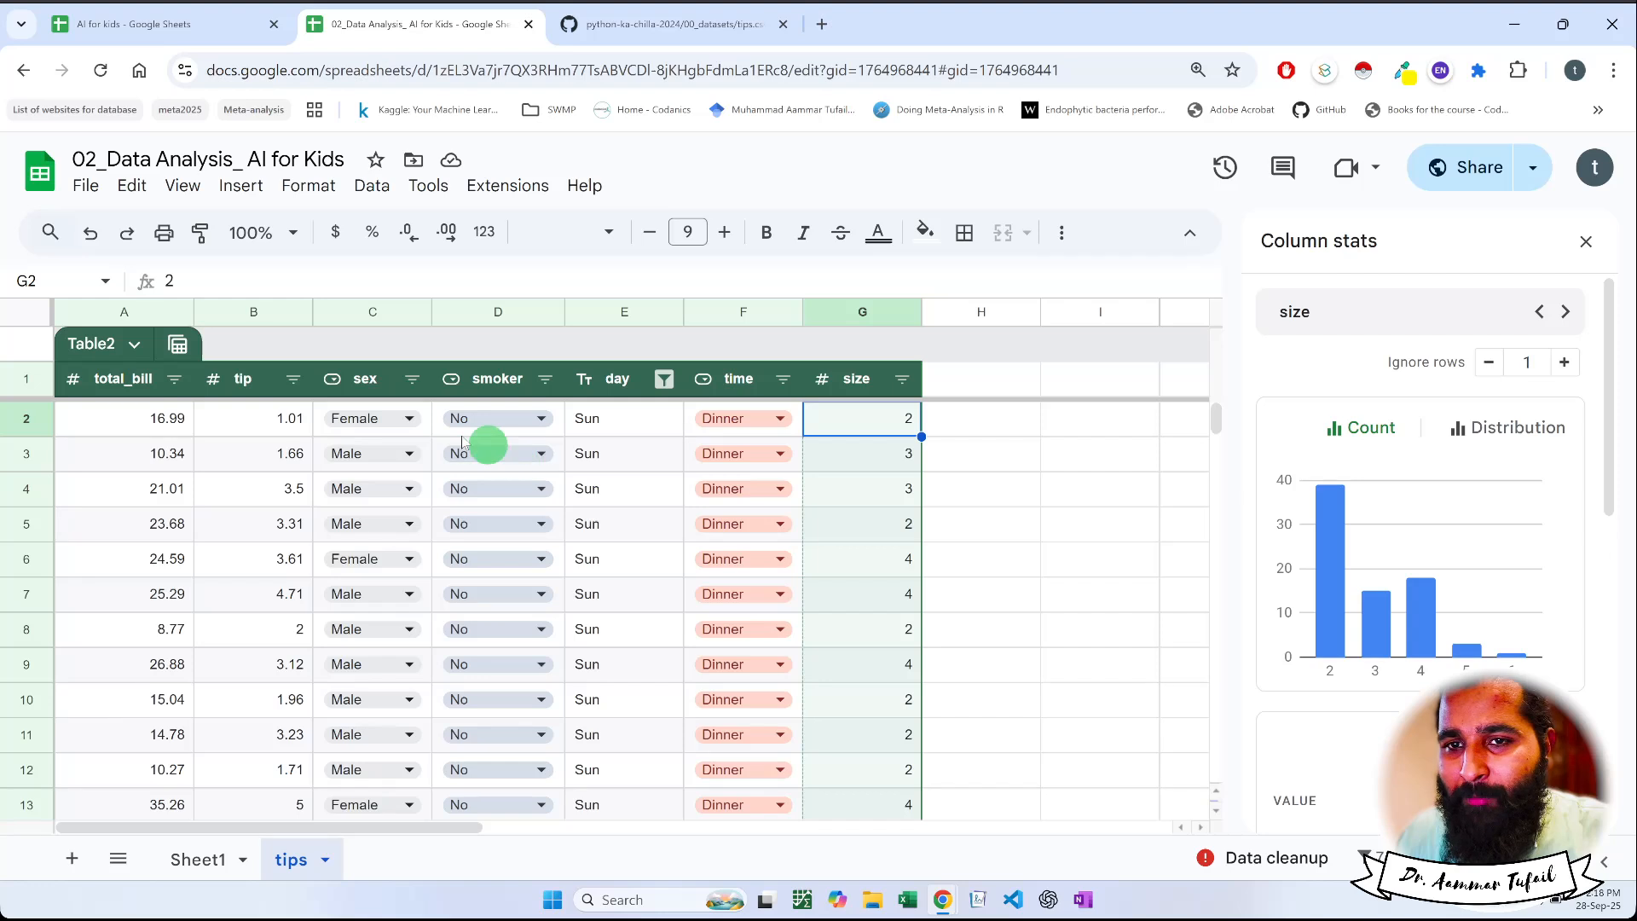
{"action": "left_click", "coordinate": [375, 380]}
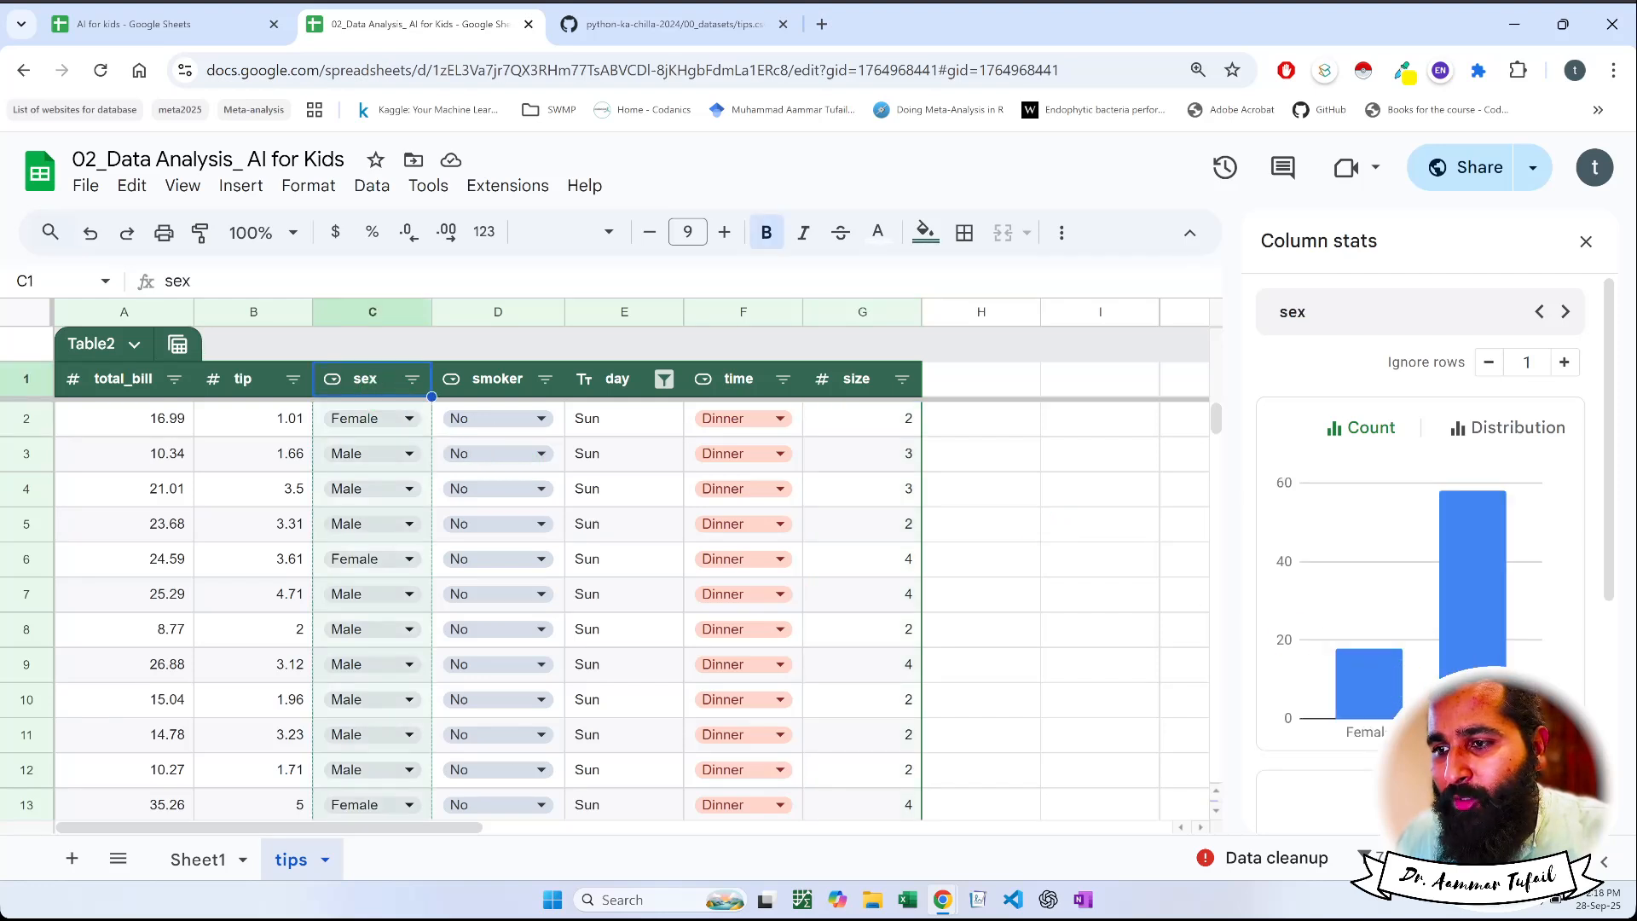
{"action": "mouse_move", "coordinate": [1499, 563]}
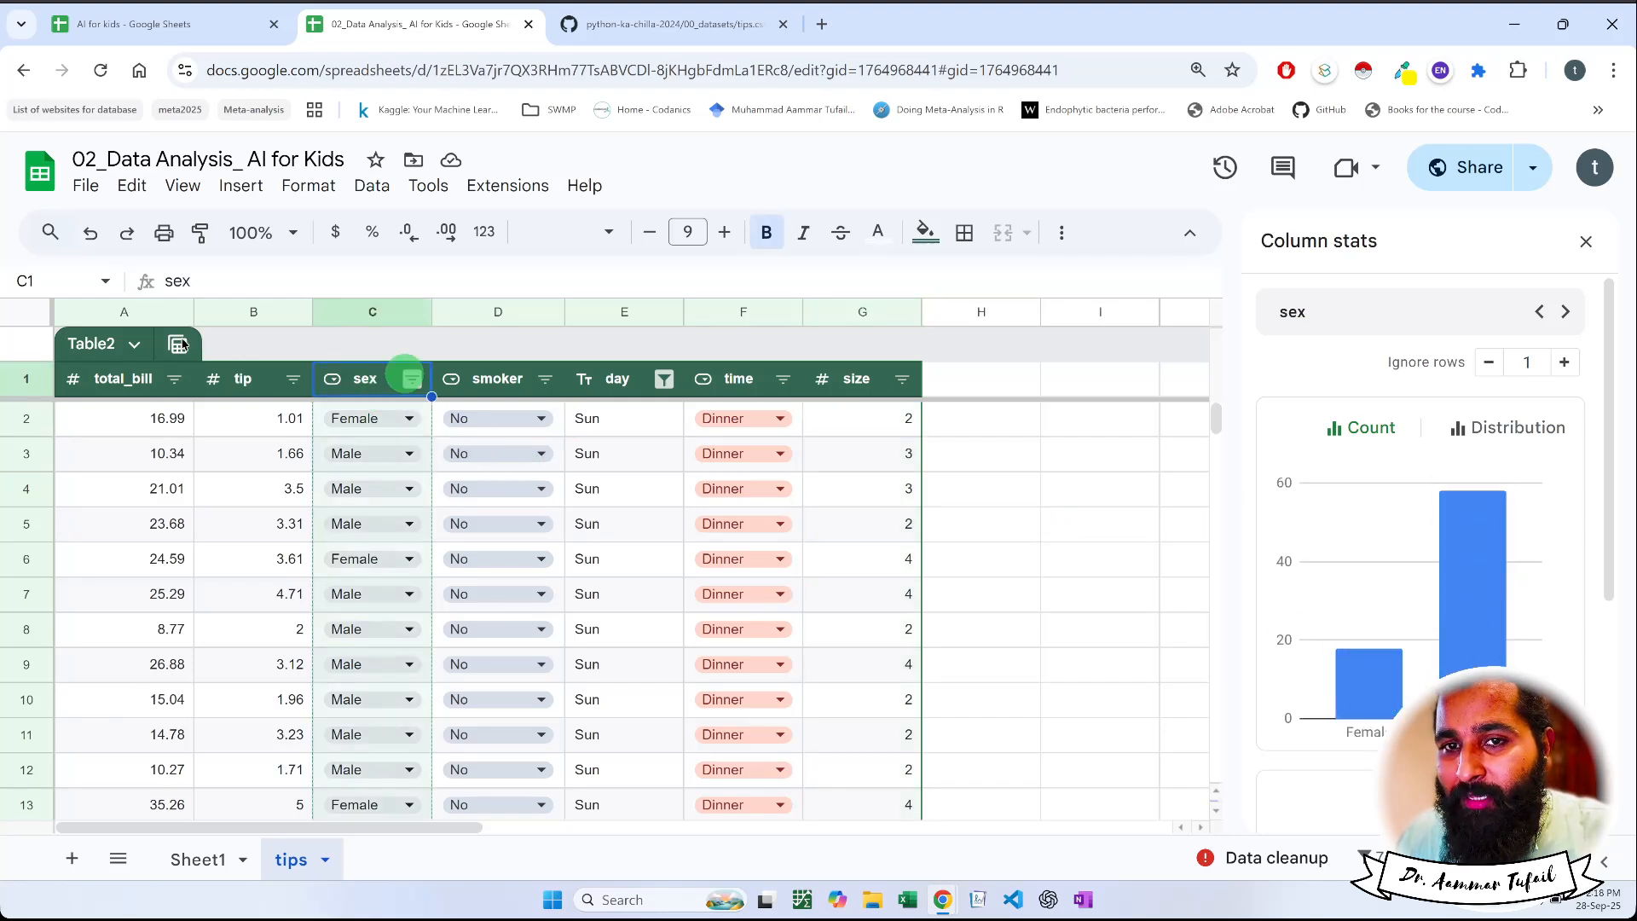
Show the total_bill column's stats and review its count chart and summary statistics
{"action": "left_click", "coordinate": [124, 384]}
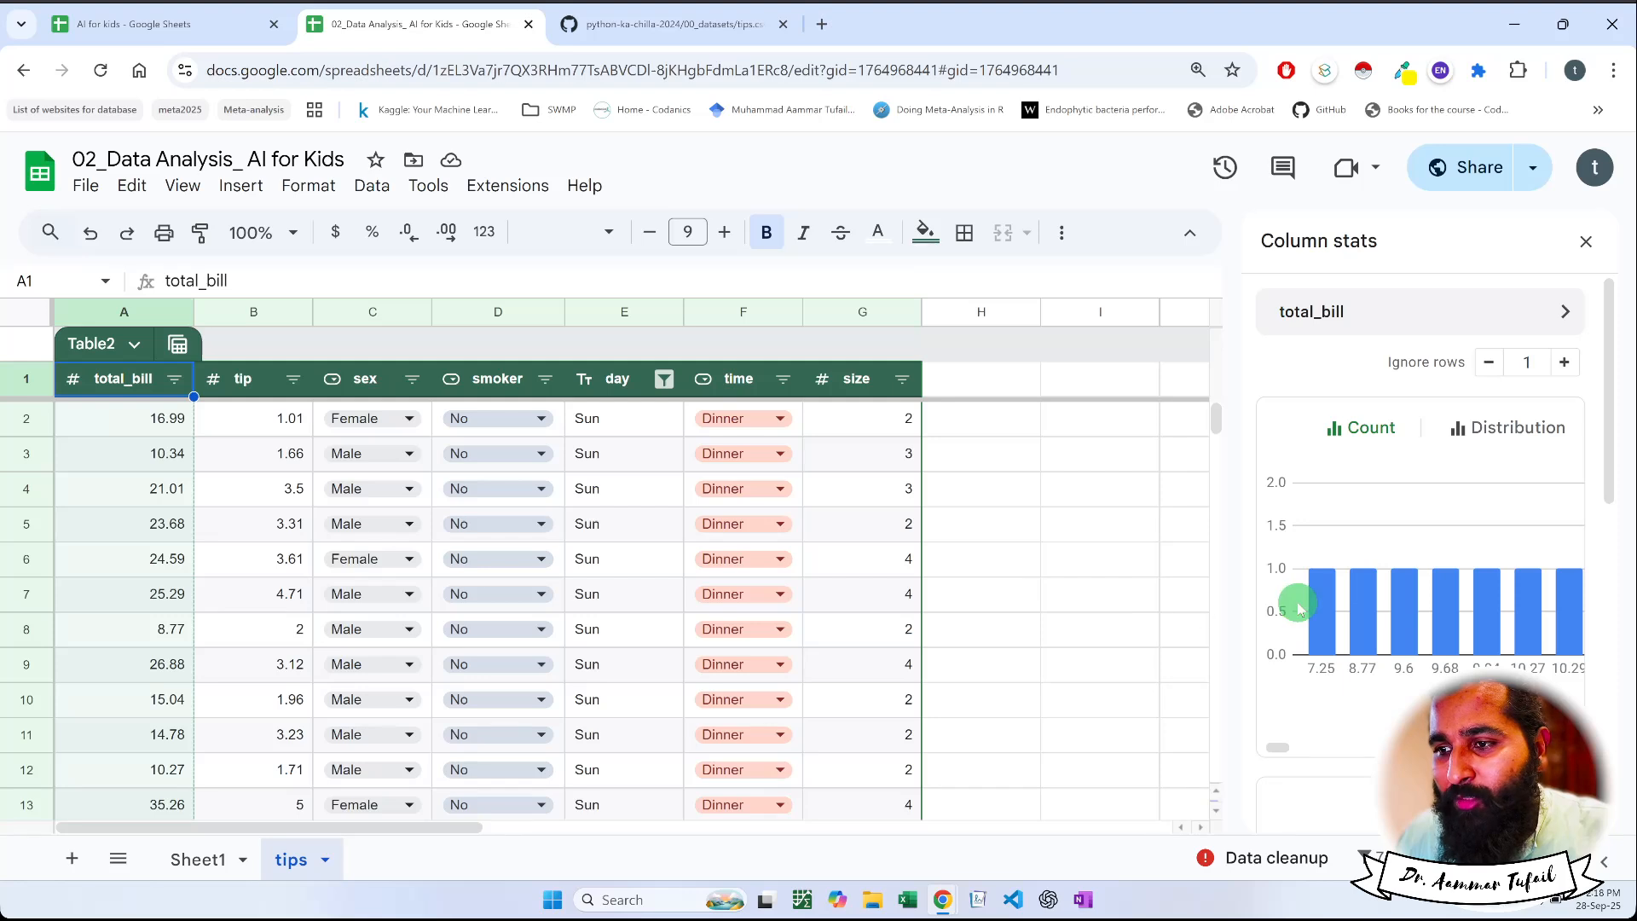
{"action": "mouse_move", "coordinate": [1337, 567]}
{"action": "scroll", "coordinate": [1338, 607], "scroll_direction": "down", "scroll_amount": 5}
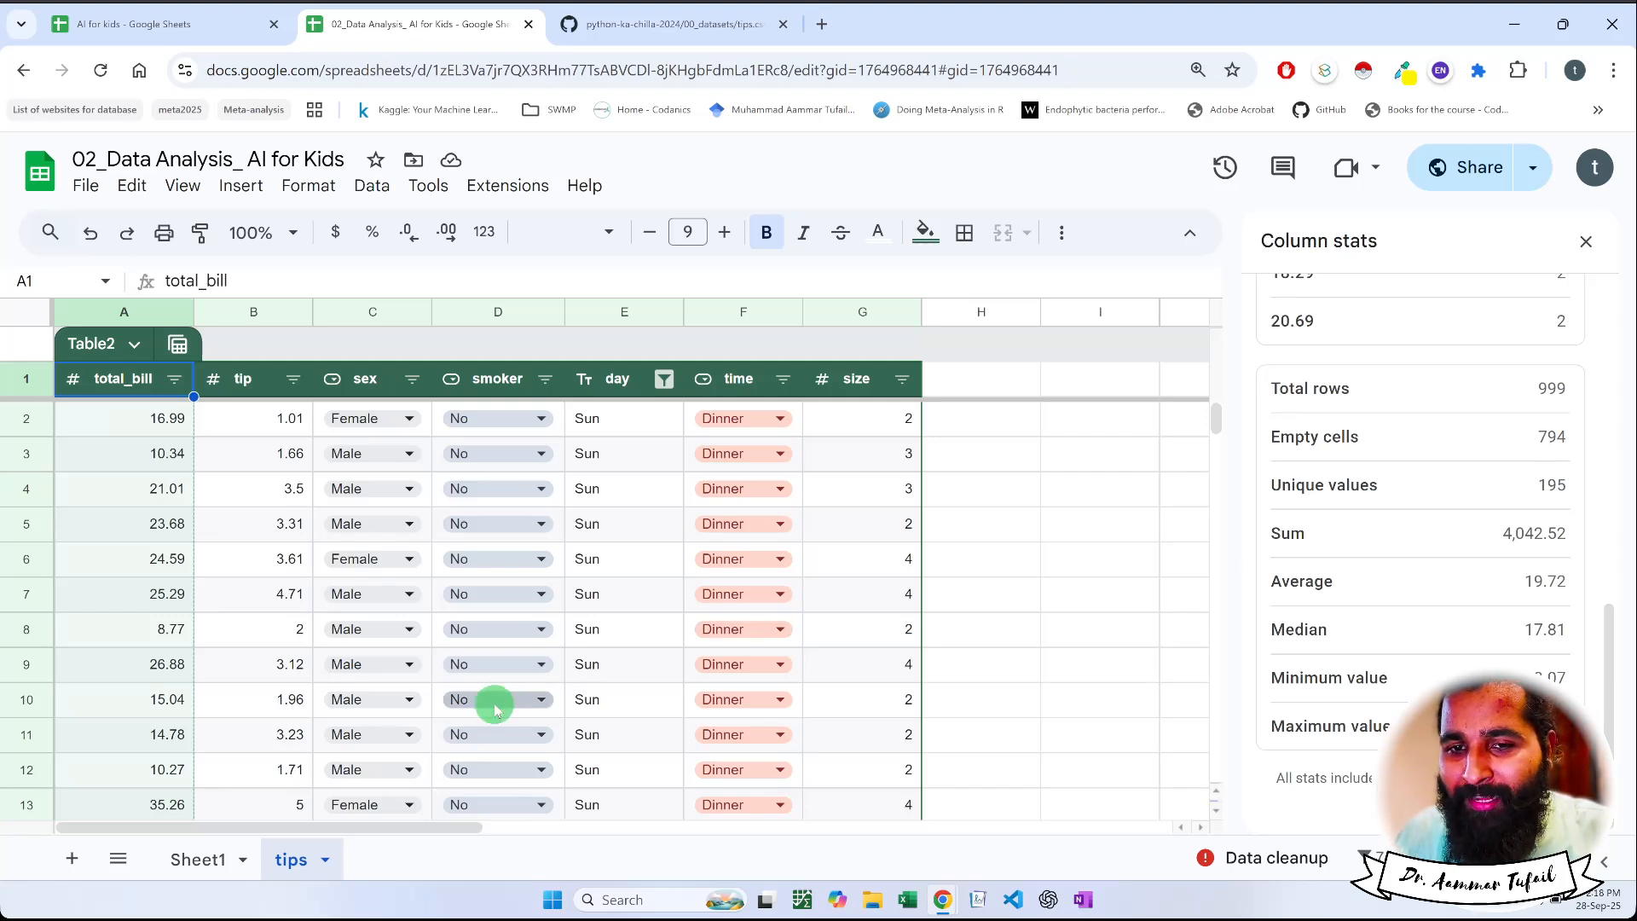
{"action": "scroll", "coordinate": [220, 674], "scroll_direction": "down", "scroll_amount": 5}
{"action": "scroll", "coordinate": [220, 674], "scroll_direction": "up", "scroll_amount": 5}
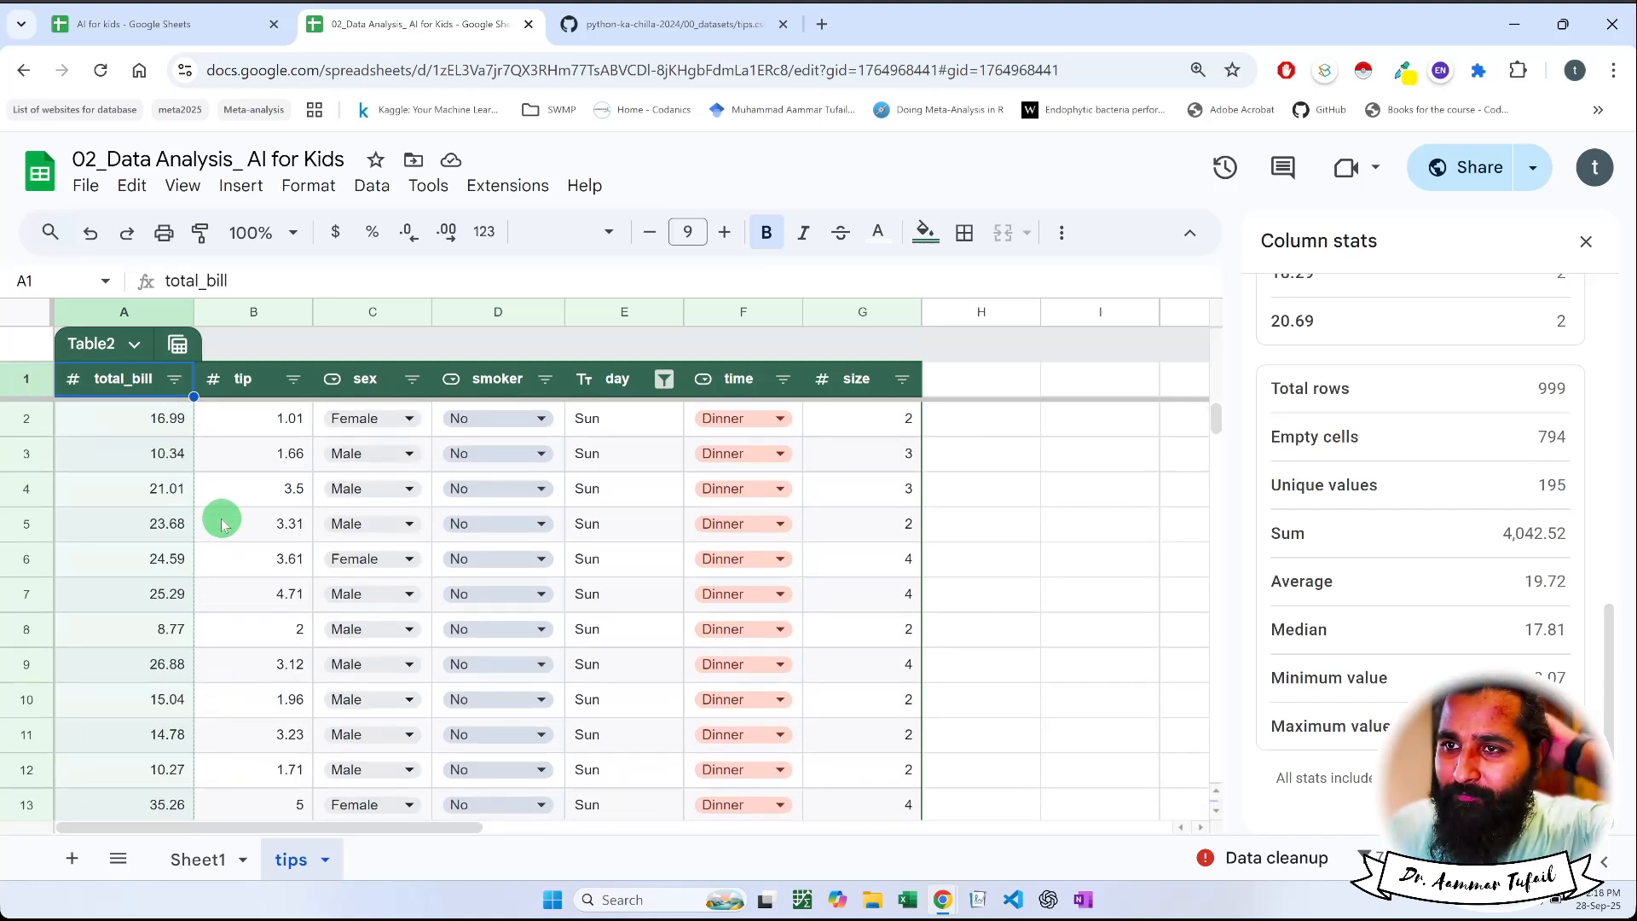
Search the total_bill column's filter values for 50, and clear the search
{"action": "left_click", "coordinate": [175, 381]}
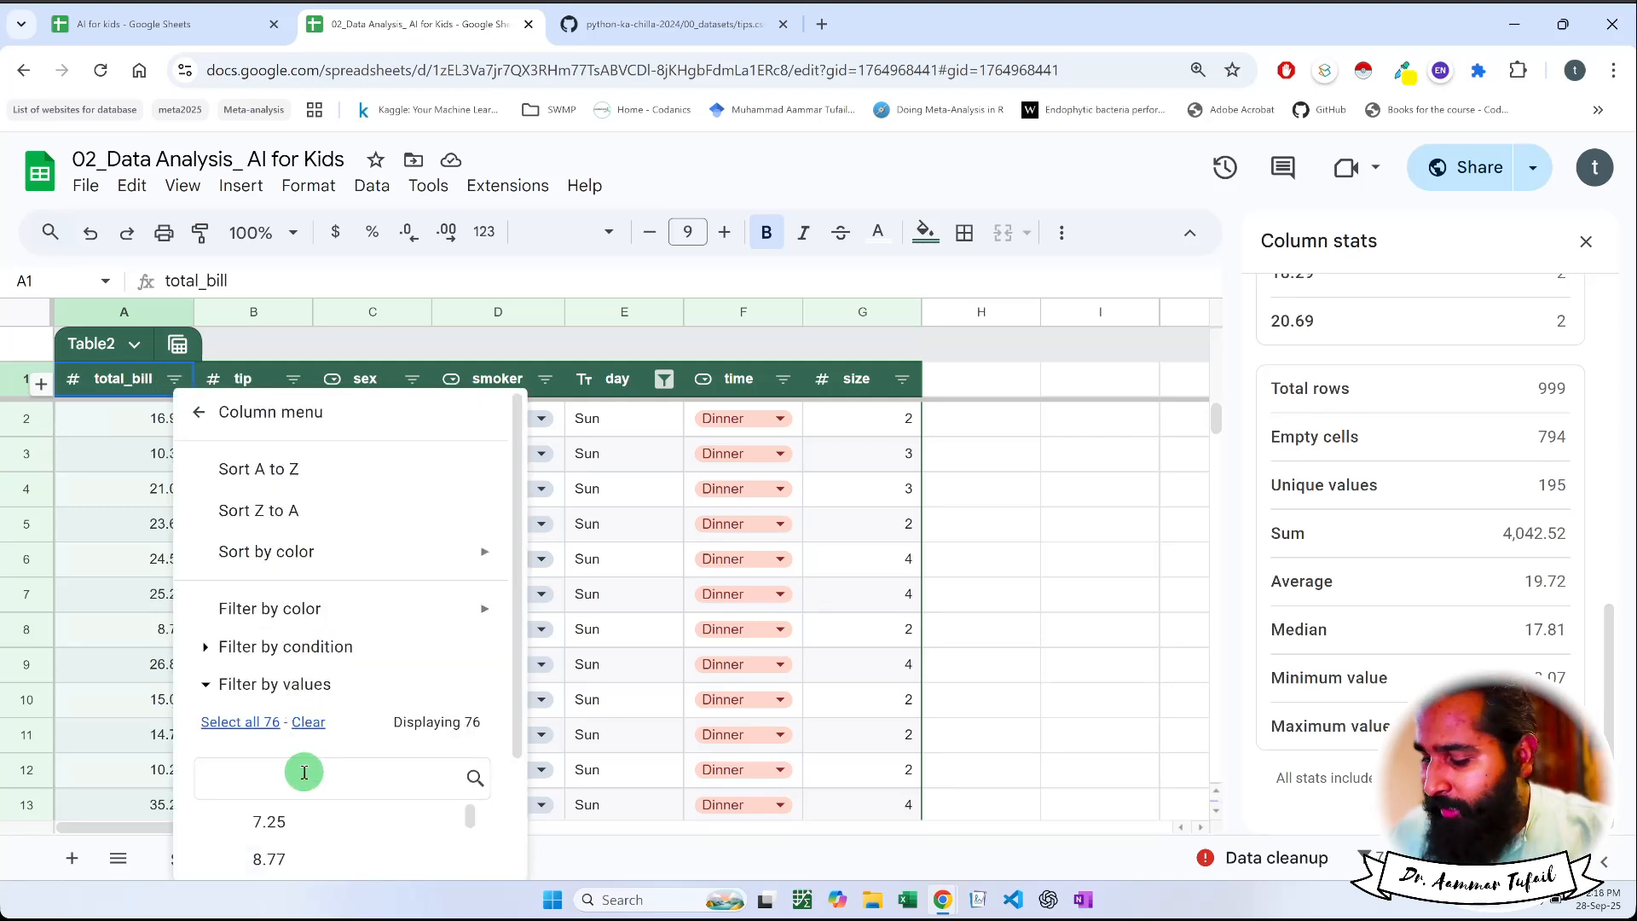
{"action": "type", "text": "50."}
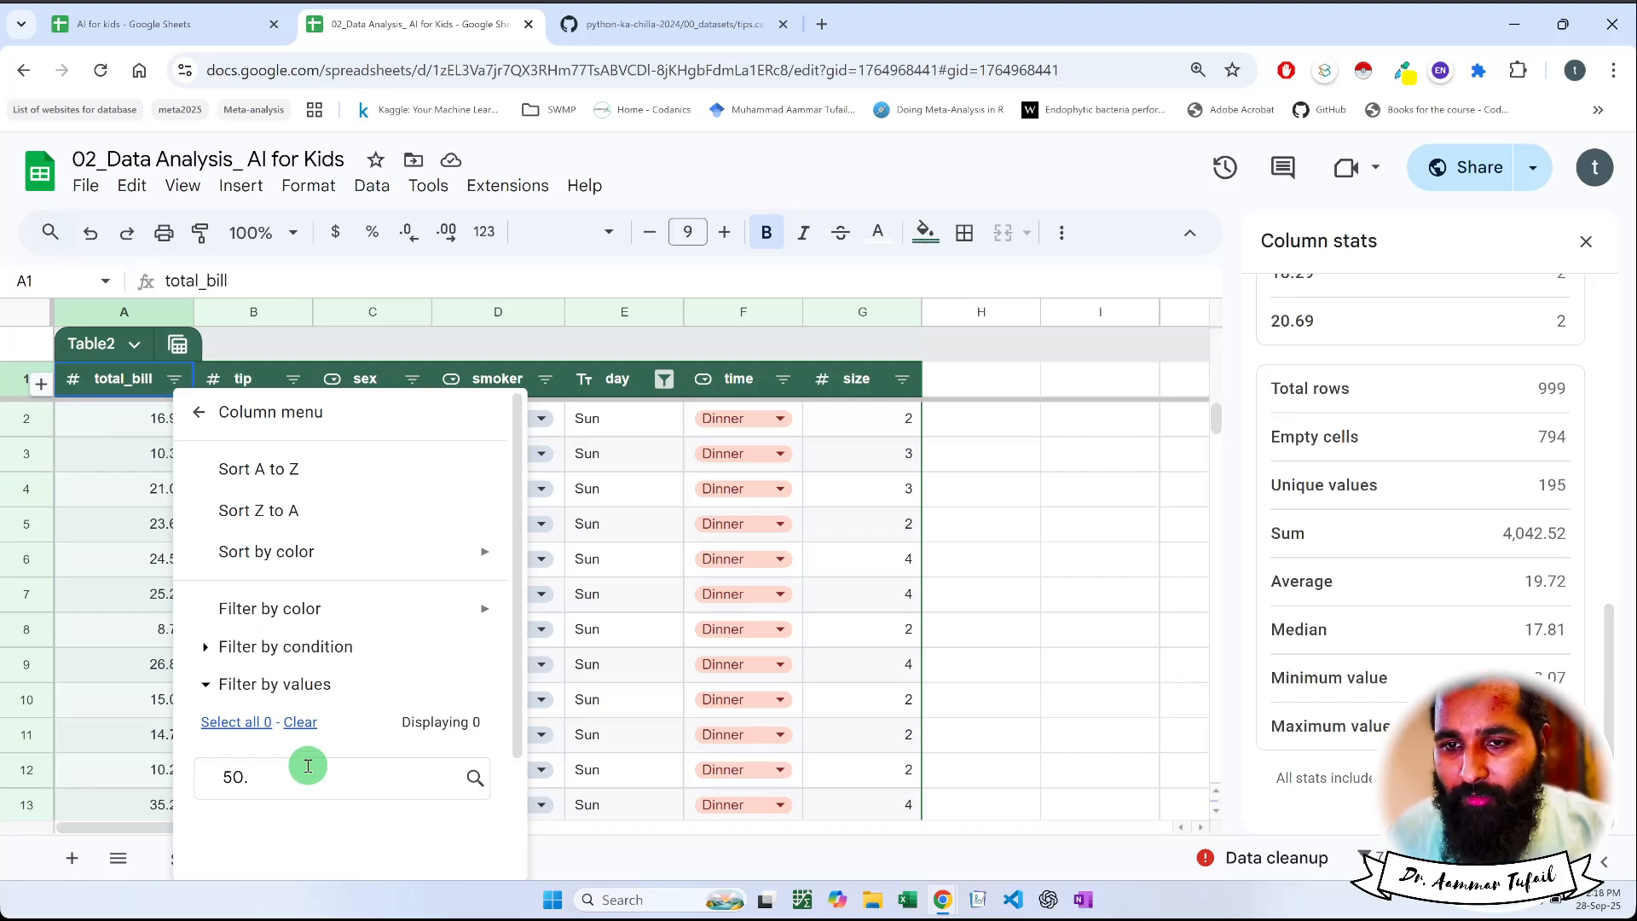
{"action": "scroll", "coordinate": [308, 766], "scroll_direction": "down", "scroll_amount": 3}
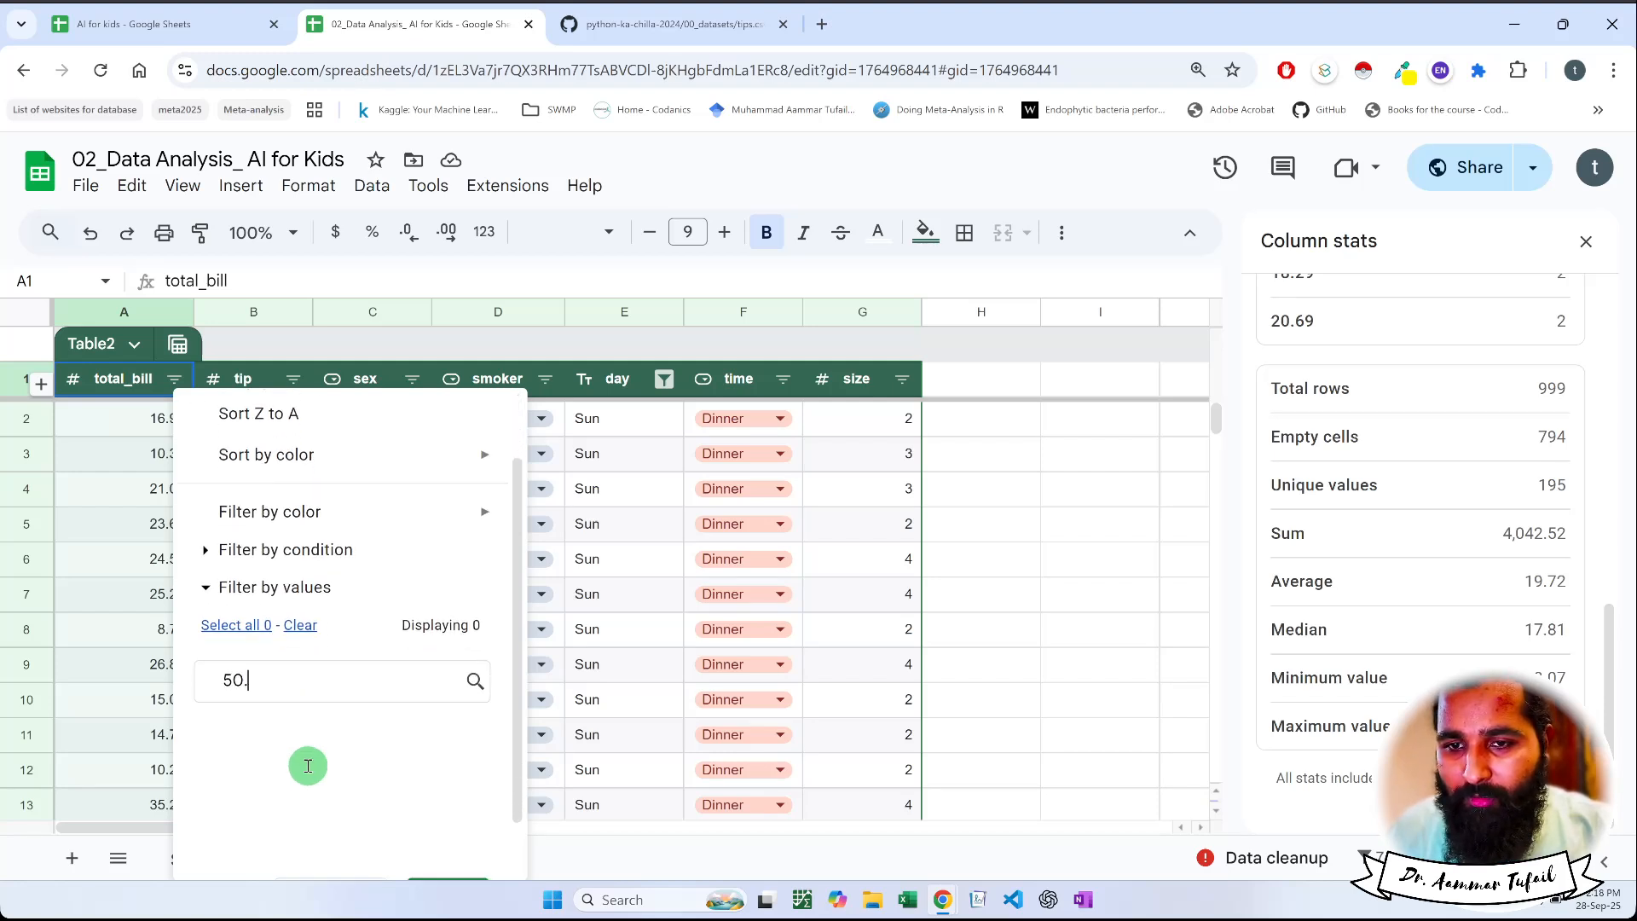
{"action": "key", "text": "BackSpace"}
{"action": "key", "text": "BackSpace"}
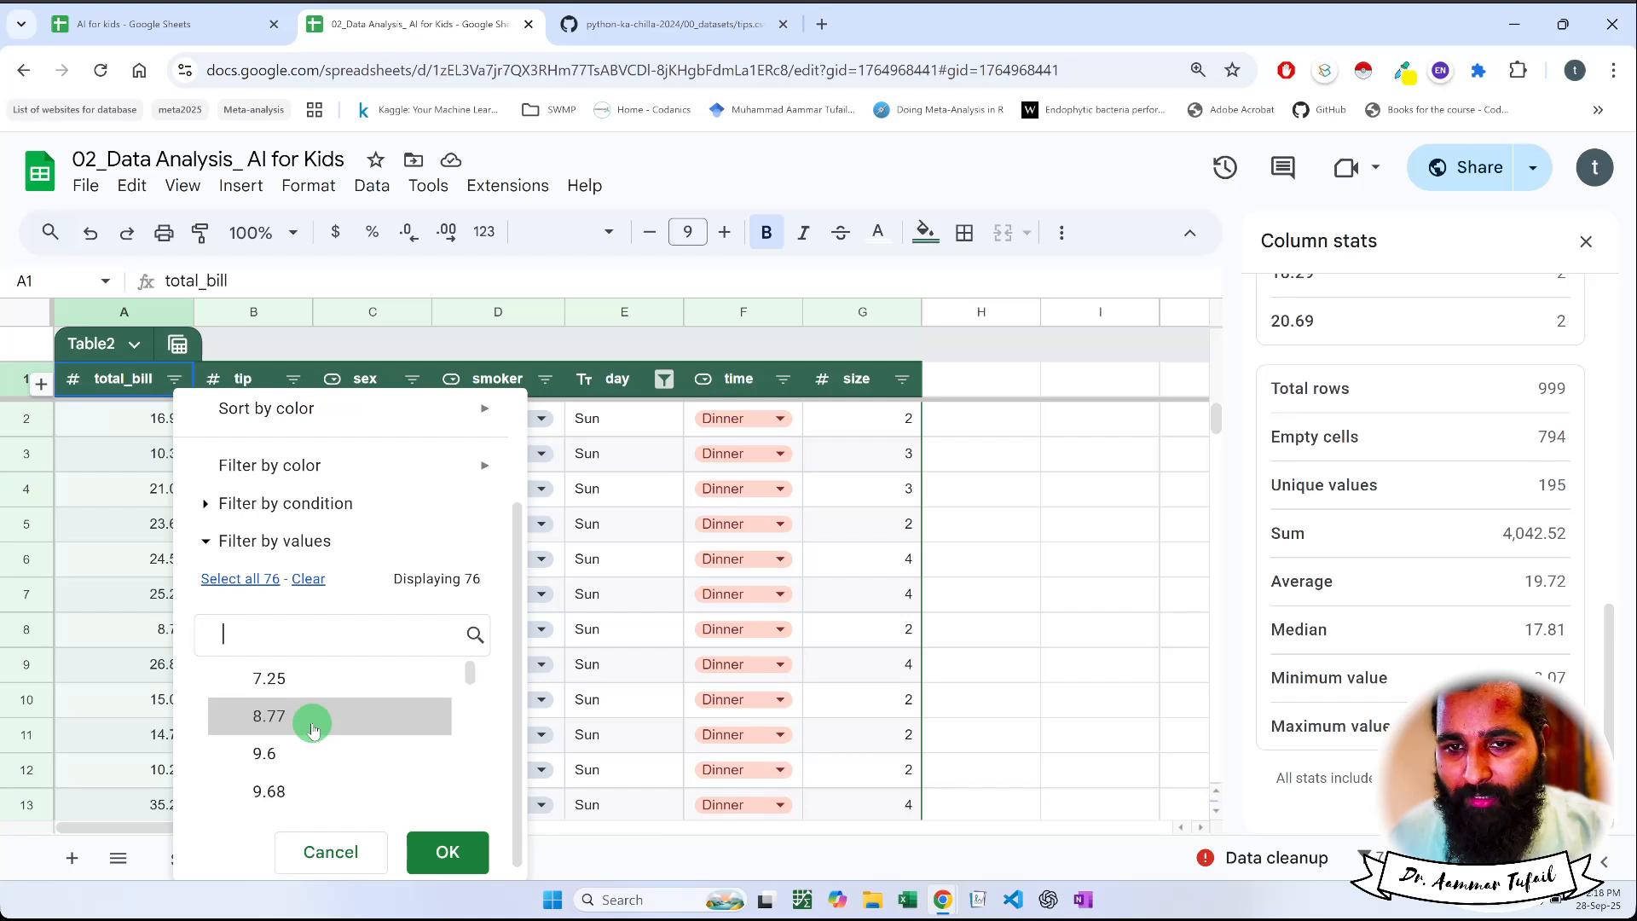
Filter the total_bill column by values to show only 48.17, the highest value in the list
{"action": "scroll", "coordinate": [313, 728], "scroll_direction": "down", "scroll_amount": 15}
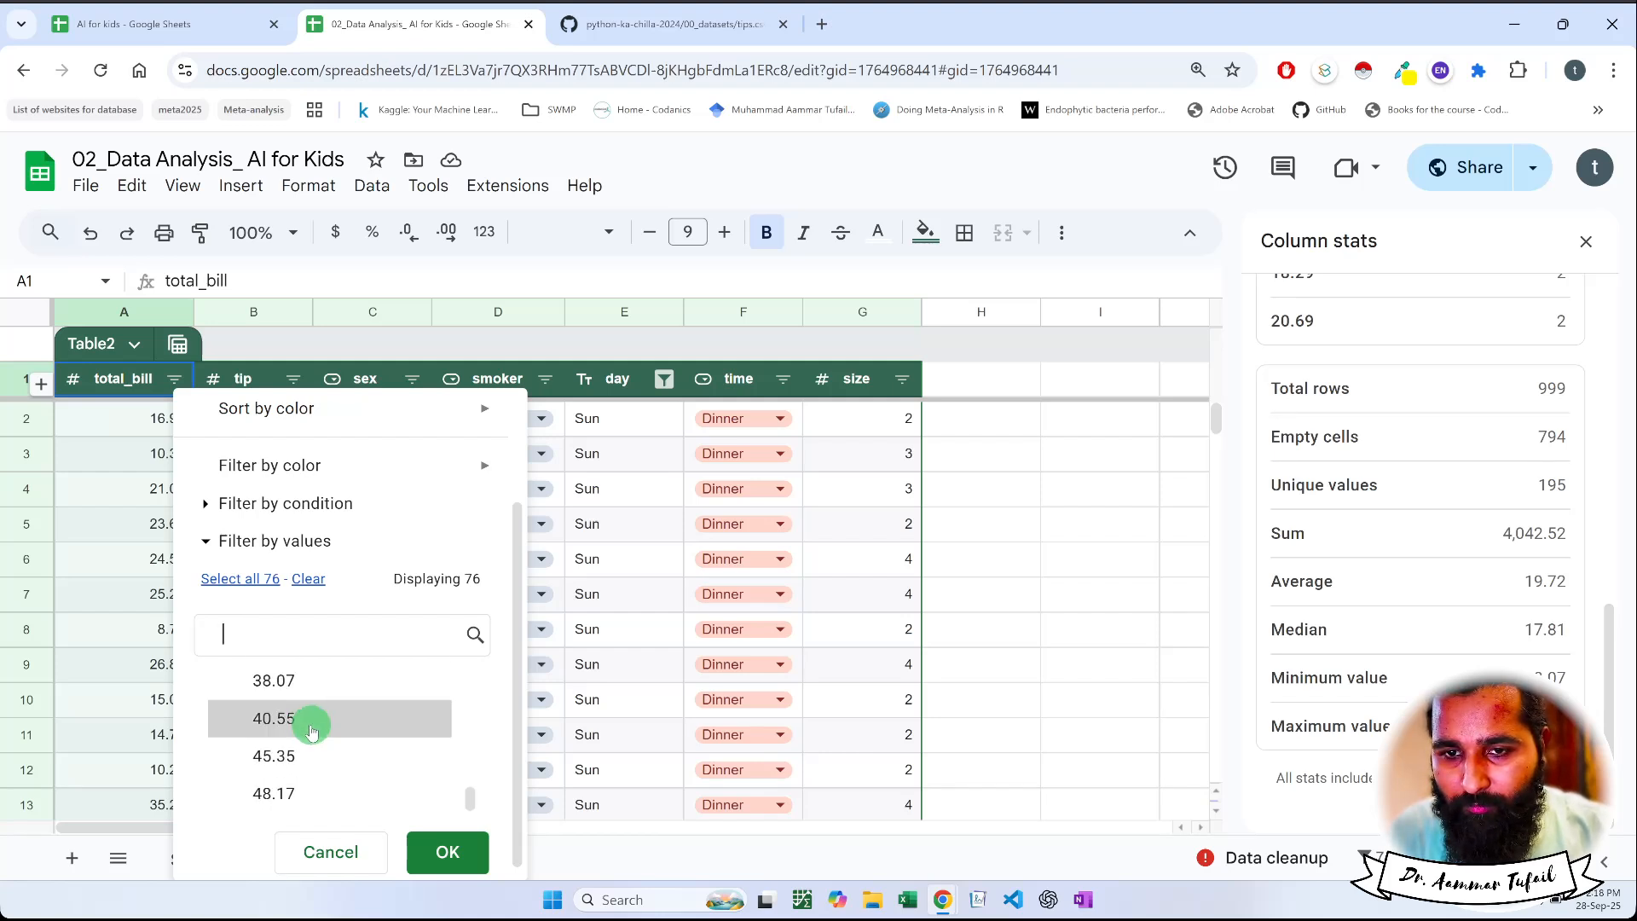
{"action": "scroll", "coordinate": [313, 731], "scroll_direction": "up", "scroll_amount": 15}
{"action": "scroll", "coordinate": [313, 731], "scroll_direction": "down", "scroll_amount": 5}
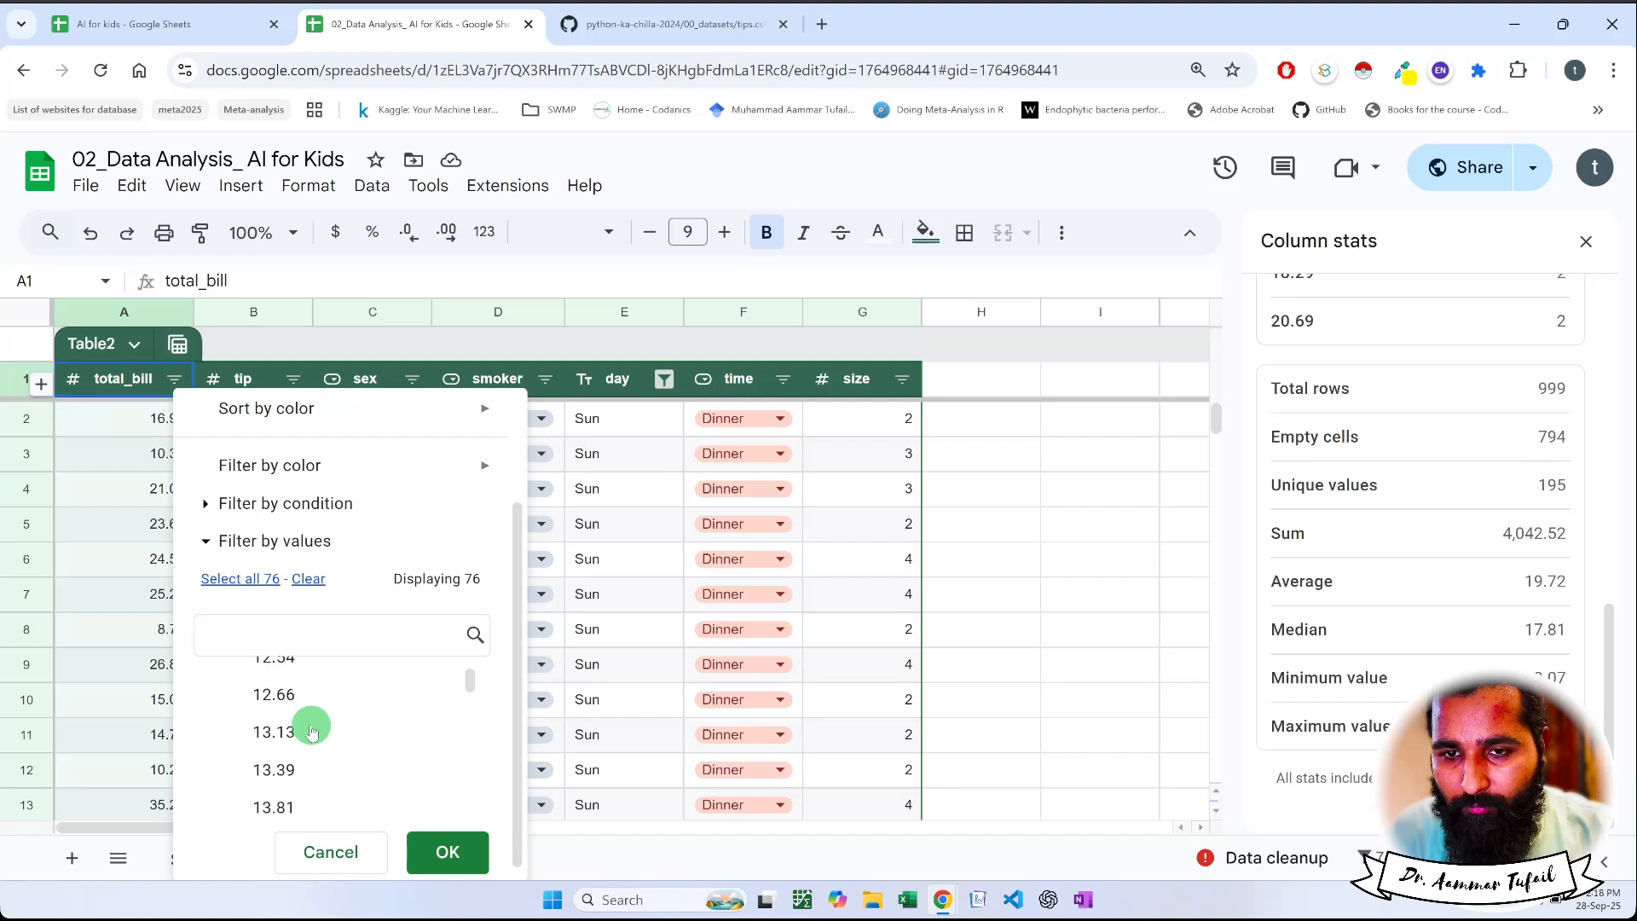
{"action": "scroll", "coordinate": [313, 731], "scroll_direction": "down", "scroll_amount": 10}
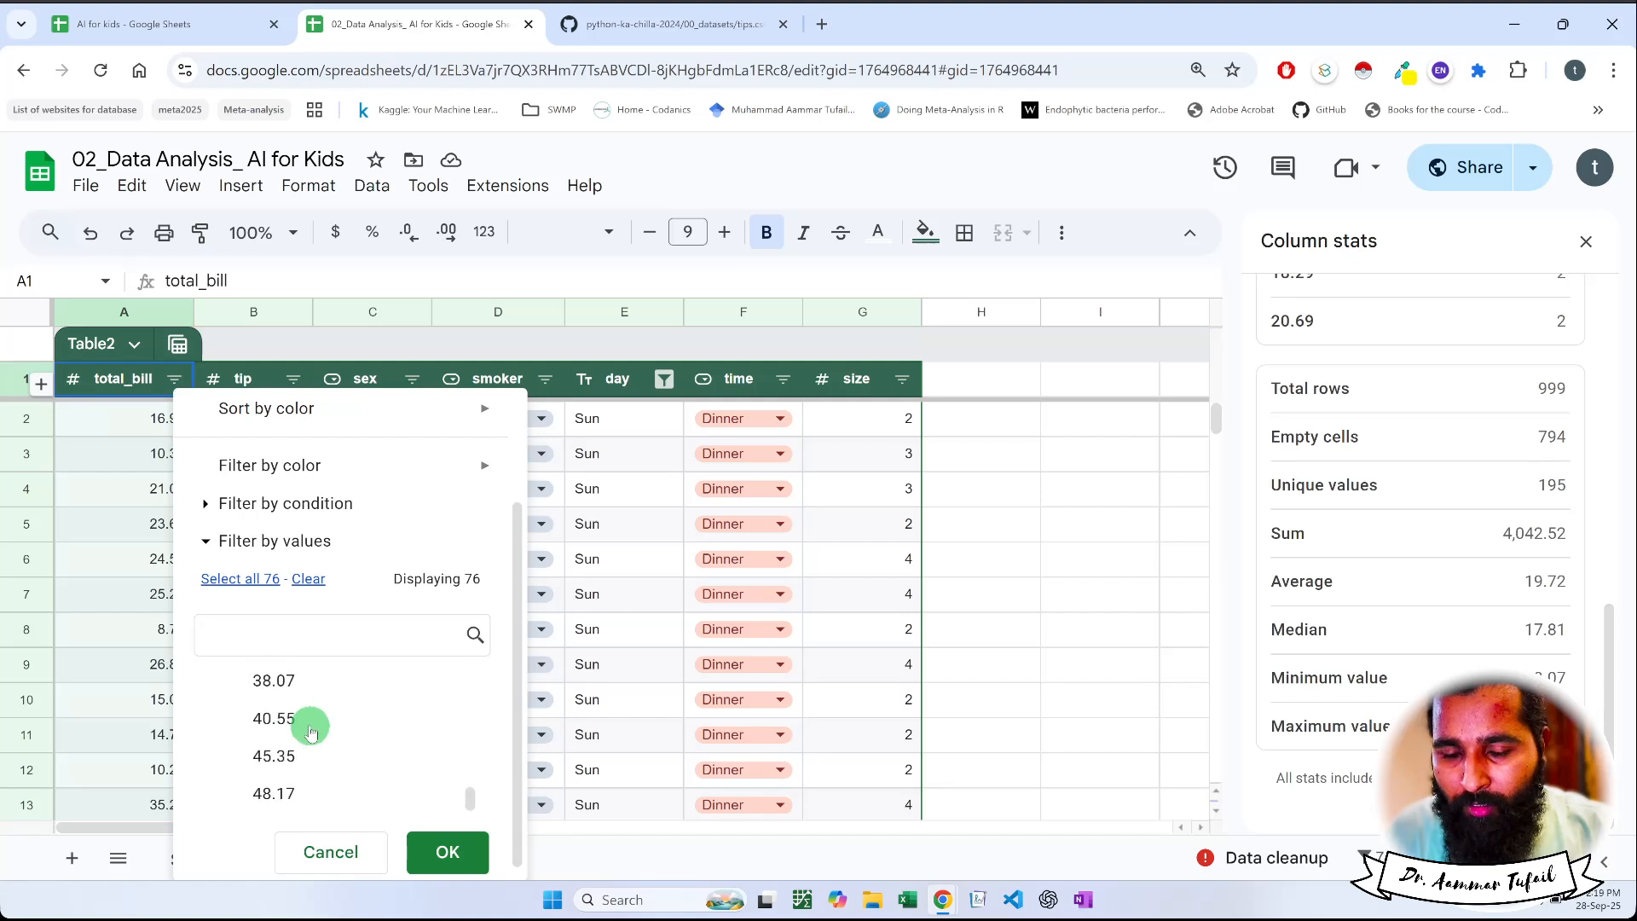
{"action": "left_click", "coordinate": [271, 801]}
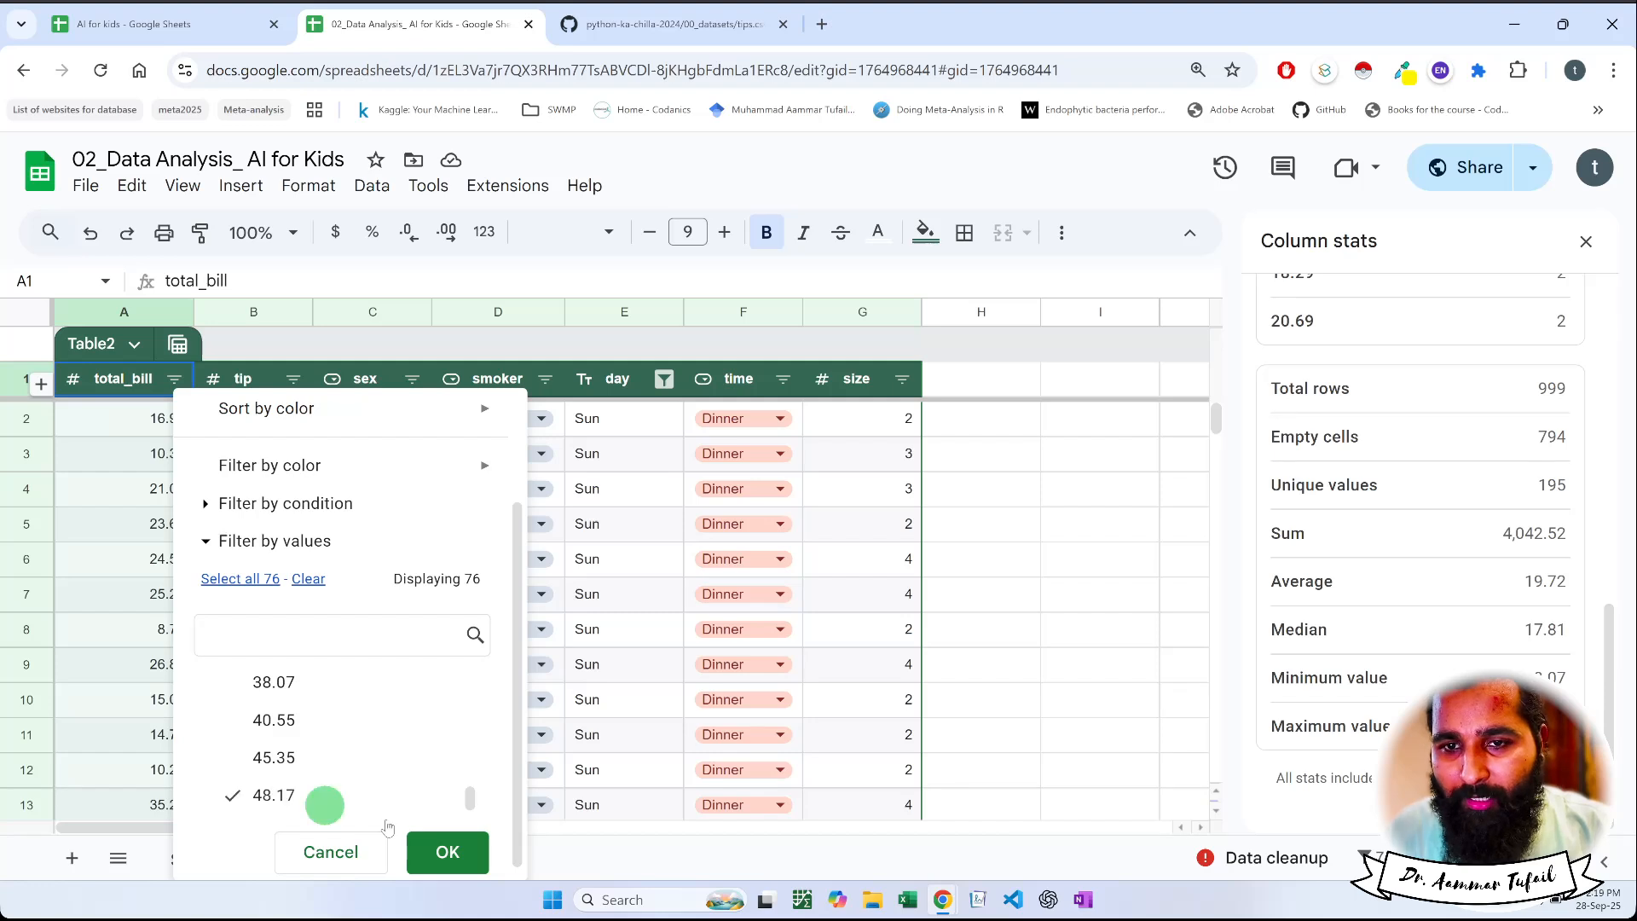
{"action": "left_click", "coordinate": [446, 852]}
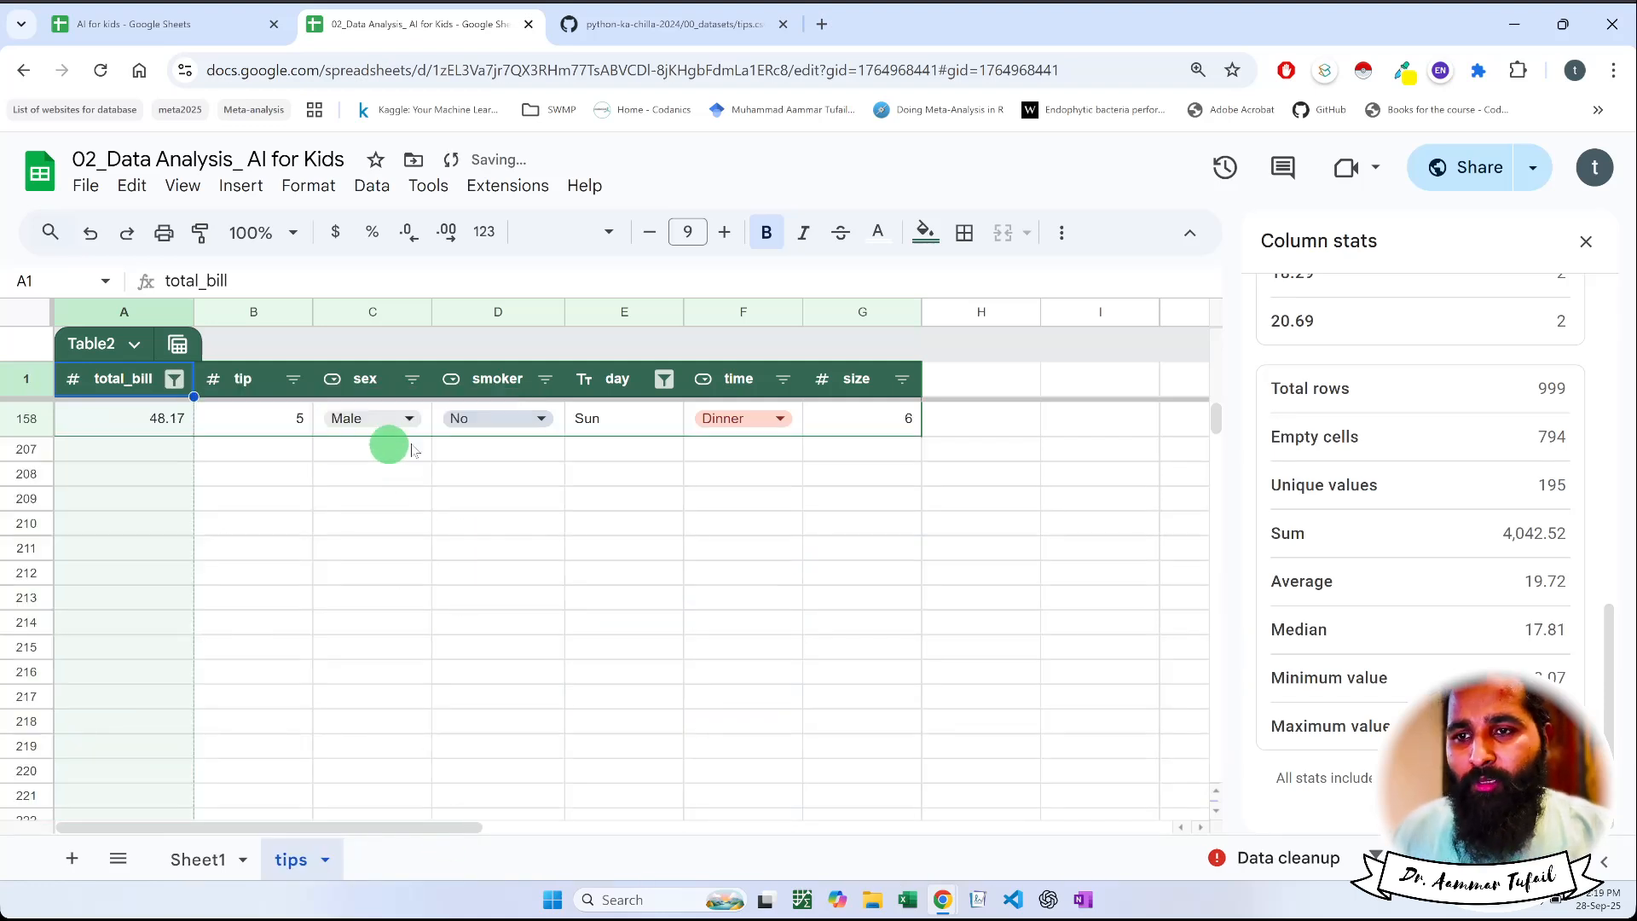
Show the size column's stats for the filtered row and review its count chart and value frequencies
{"action": "left_click", "coordinate": [891, 429]}
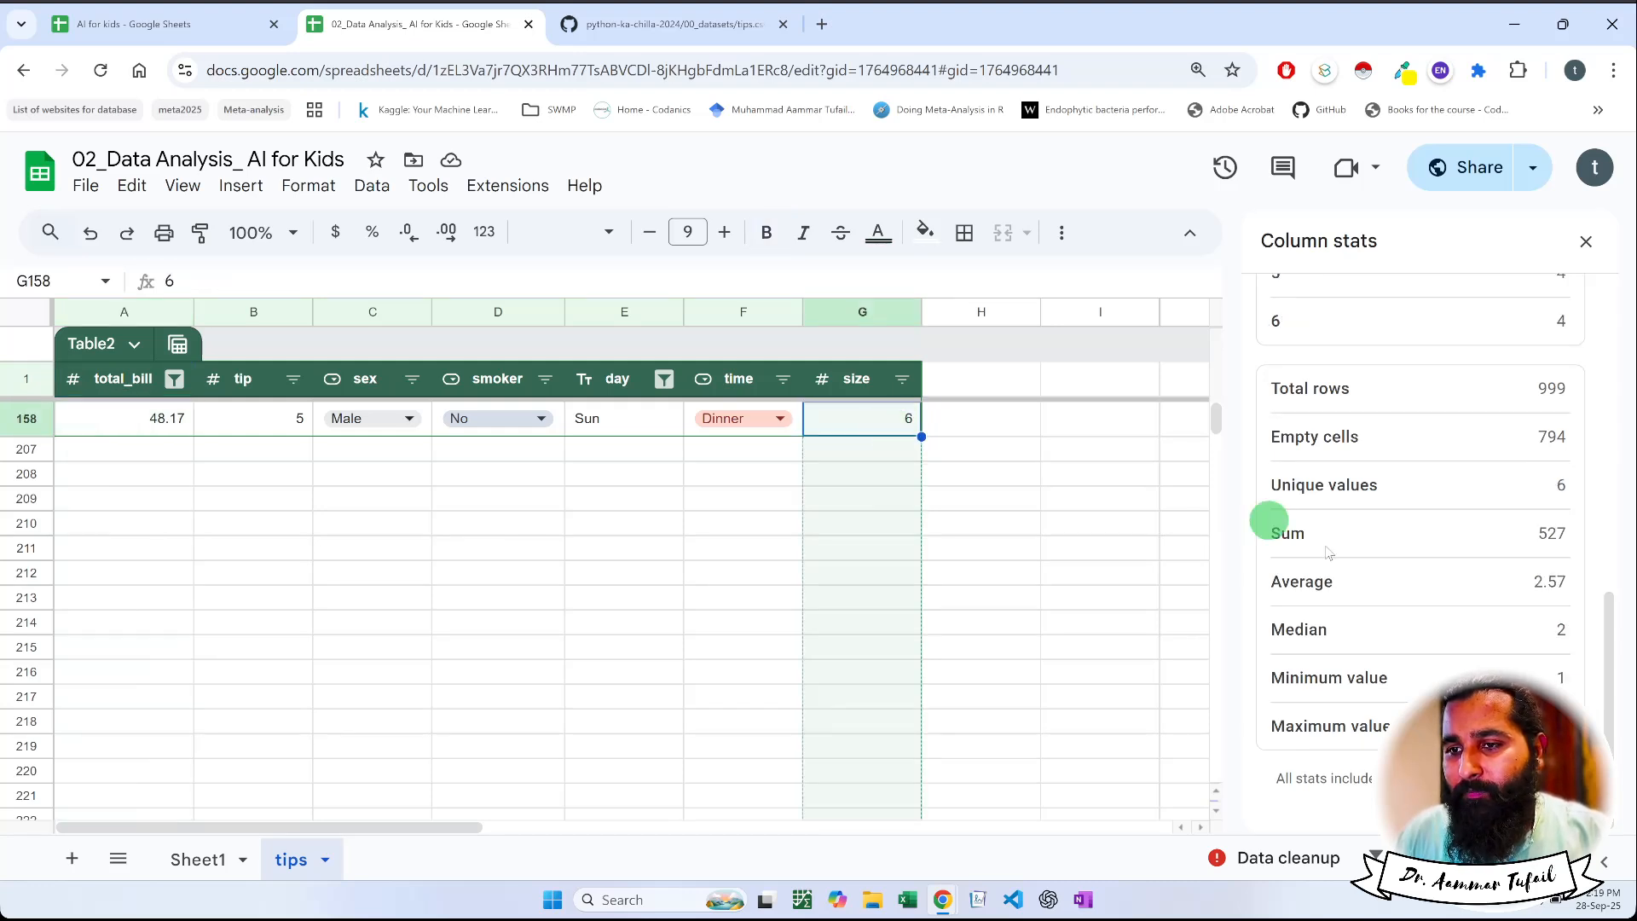
{"action": "scroll", "coordinate": [1481, 611], "scroll_direction": "up", "scroll_amount": 6}
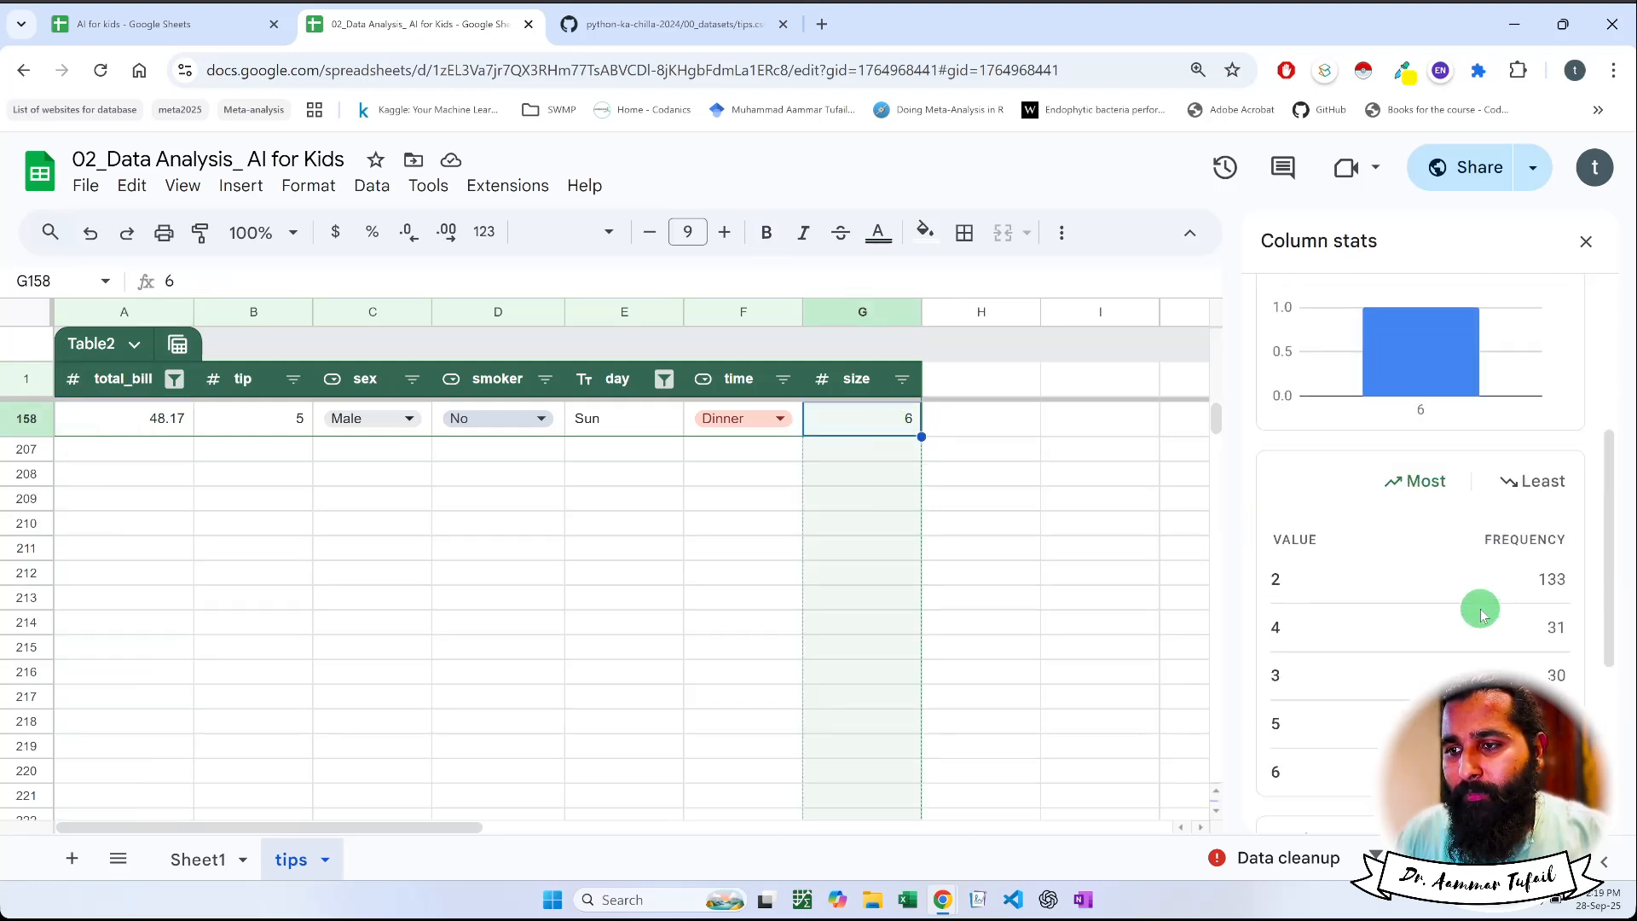
{"action": "scroll", "coordinate": [1481, 612], "scroll_direction": "down", "scroll_amount": 2}
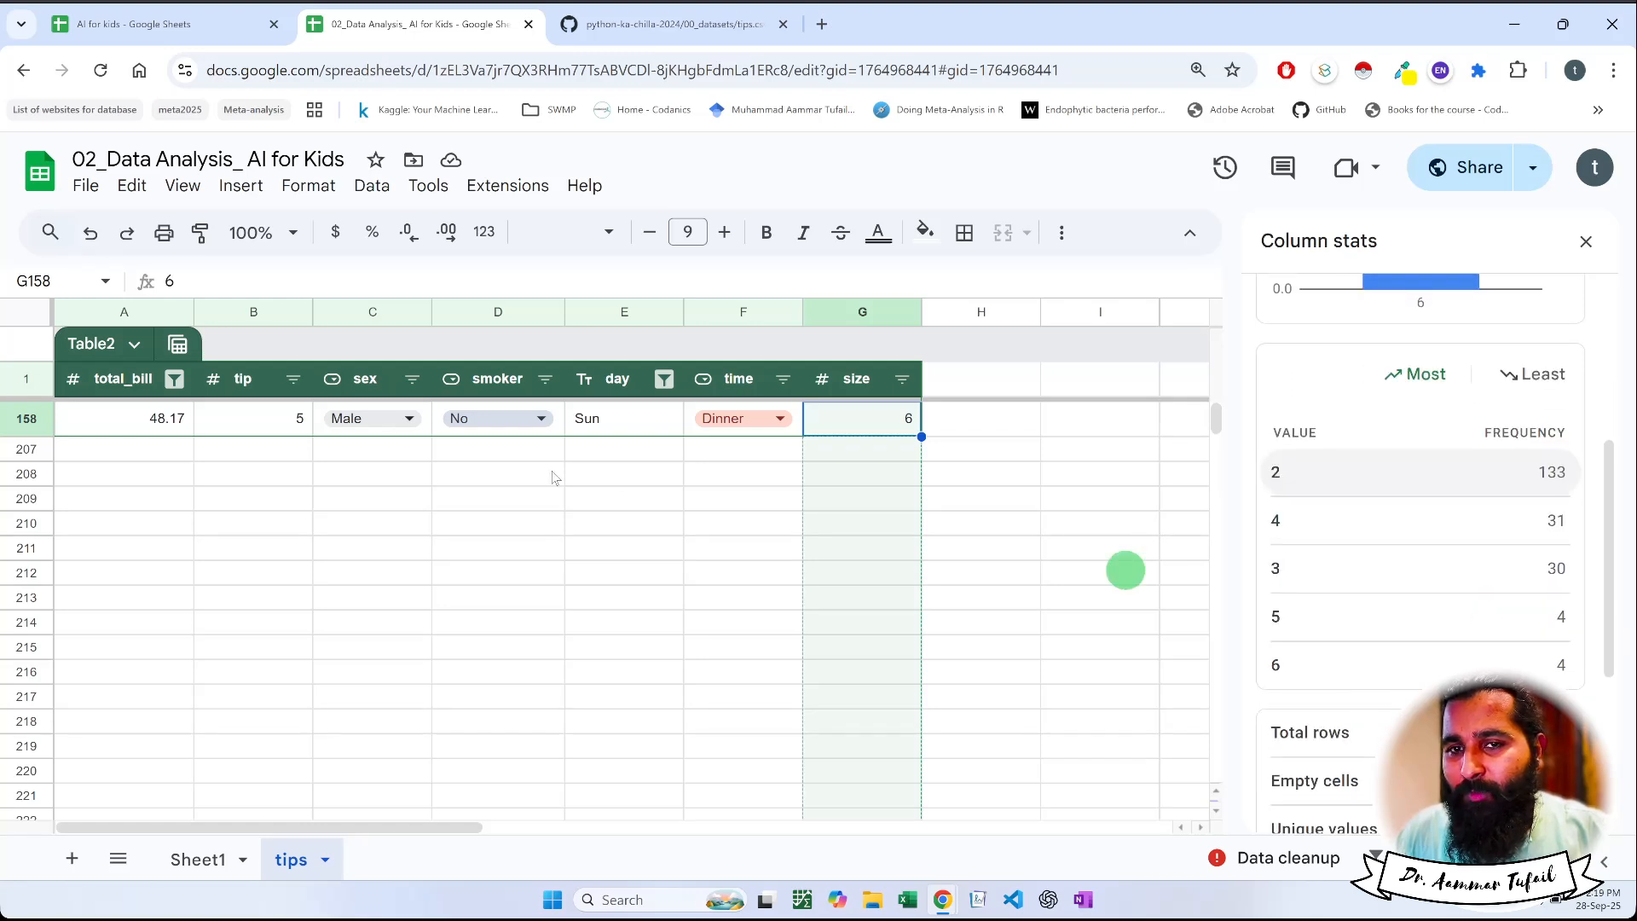
Show the total_bill column's stats and review its value frequencies and summary statistics
{"action": "left_click", "coordinate": [109, 424]}
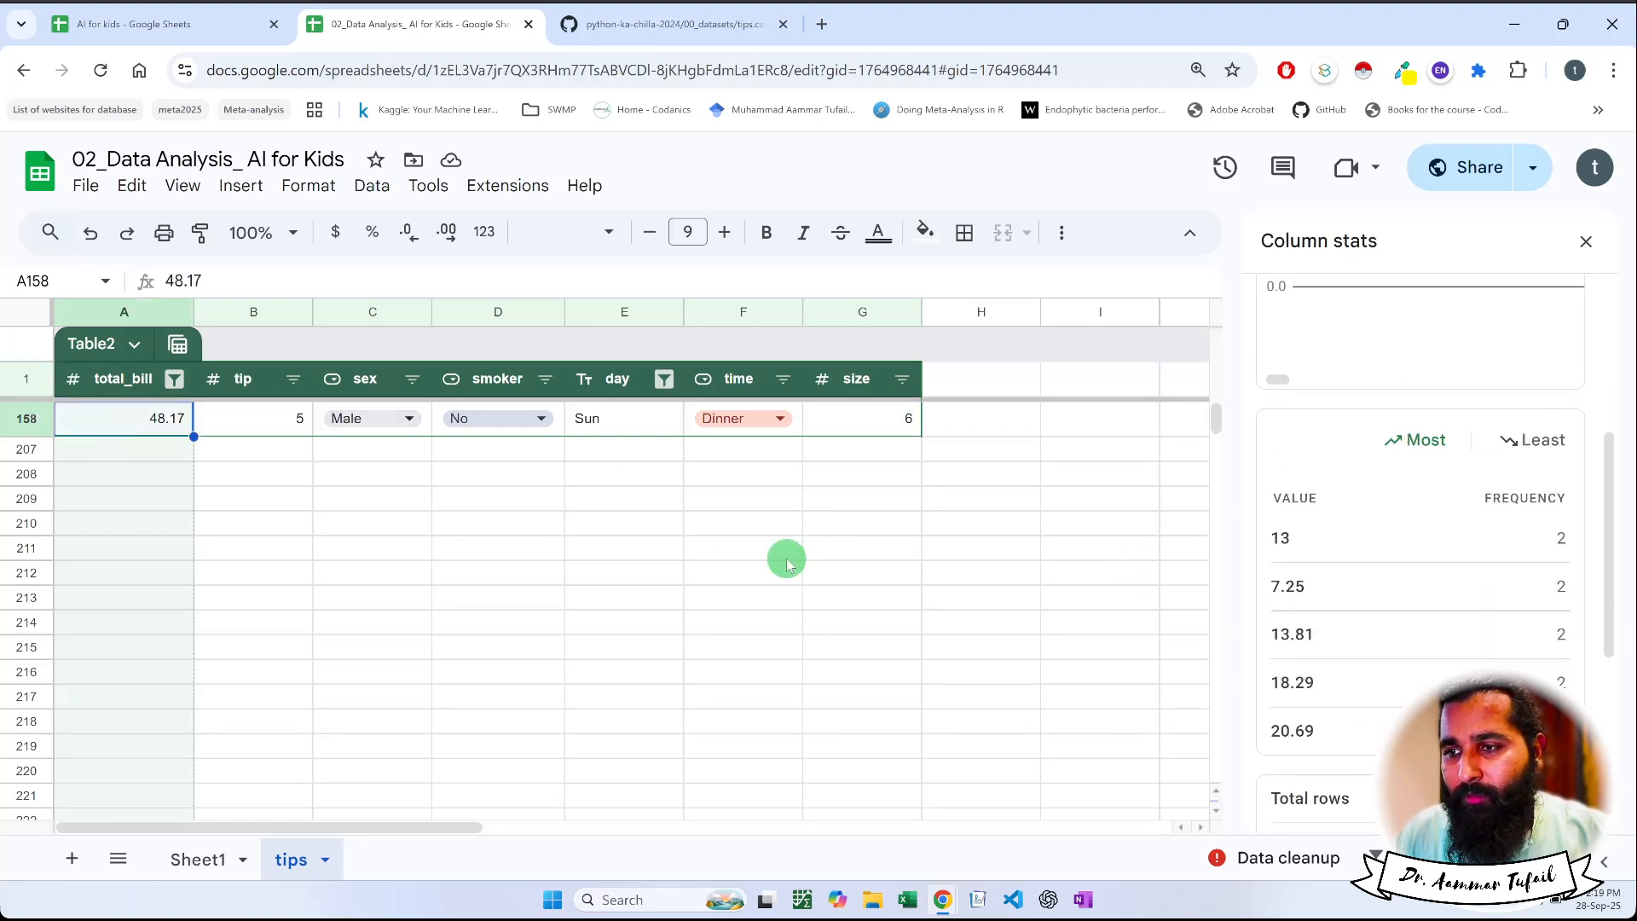
{"action": "scroll", "coordinate": [1411, 599], "scroll_direction": "down", "scroll_amount": 5}
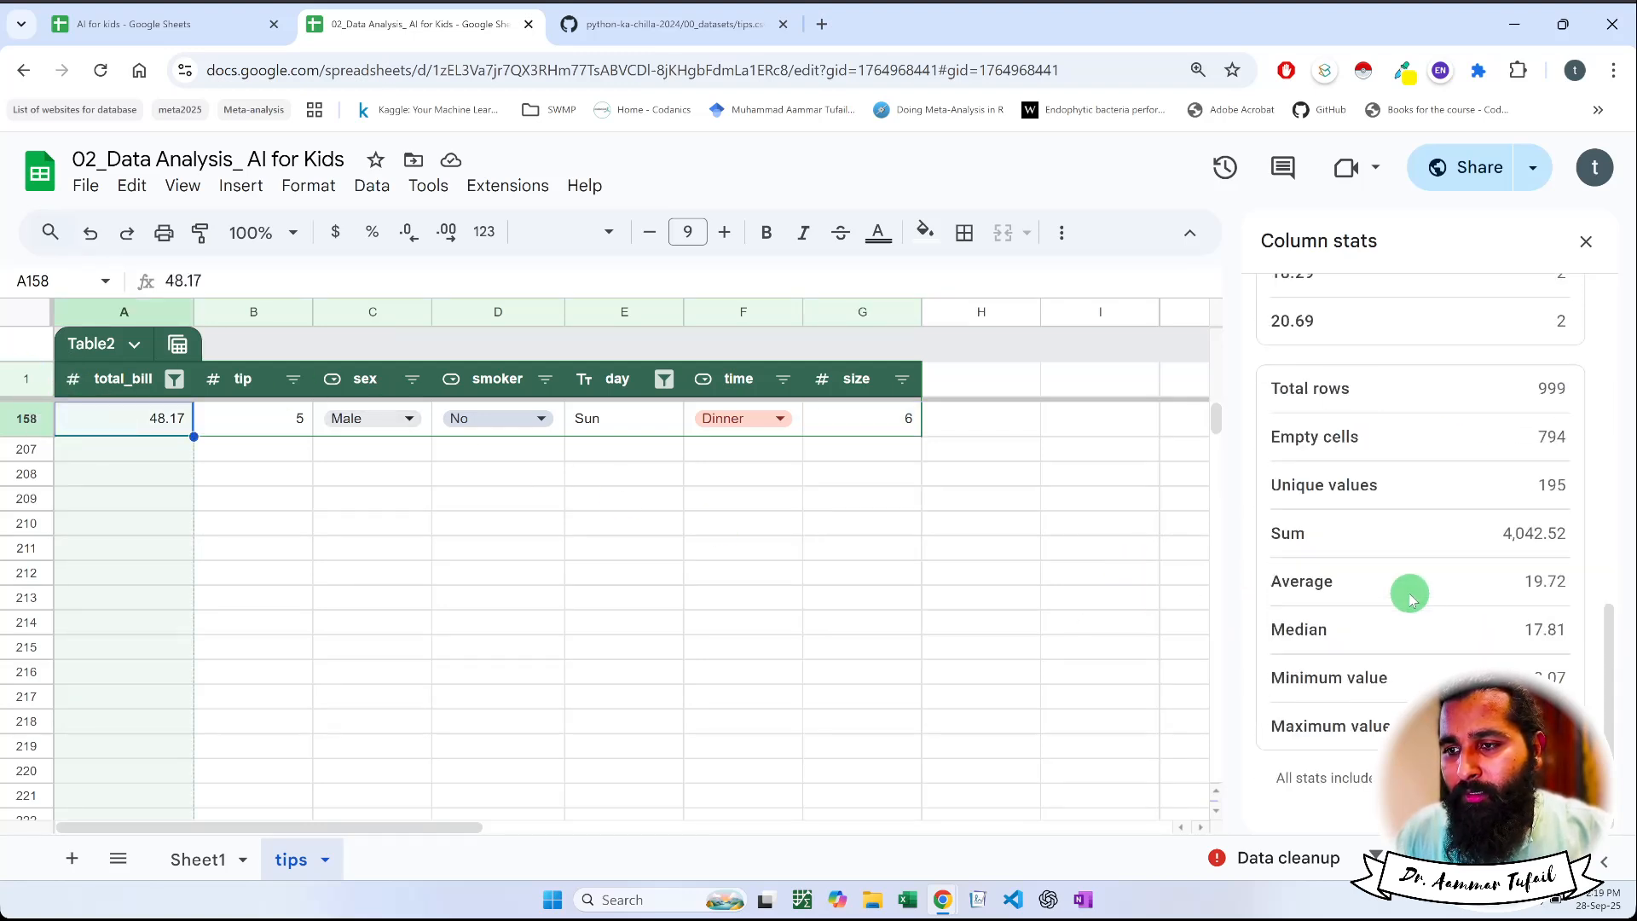
{"action": "scroll", "coordinate": [1411, 599], "scroll_direction": "up", "scroll_amount": 7}
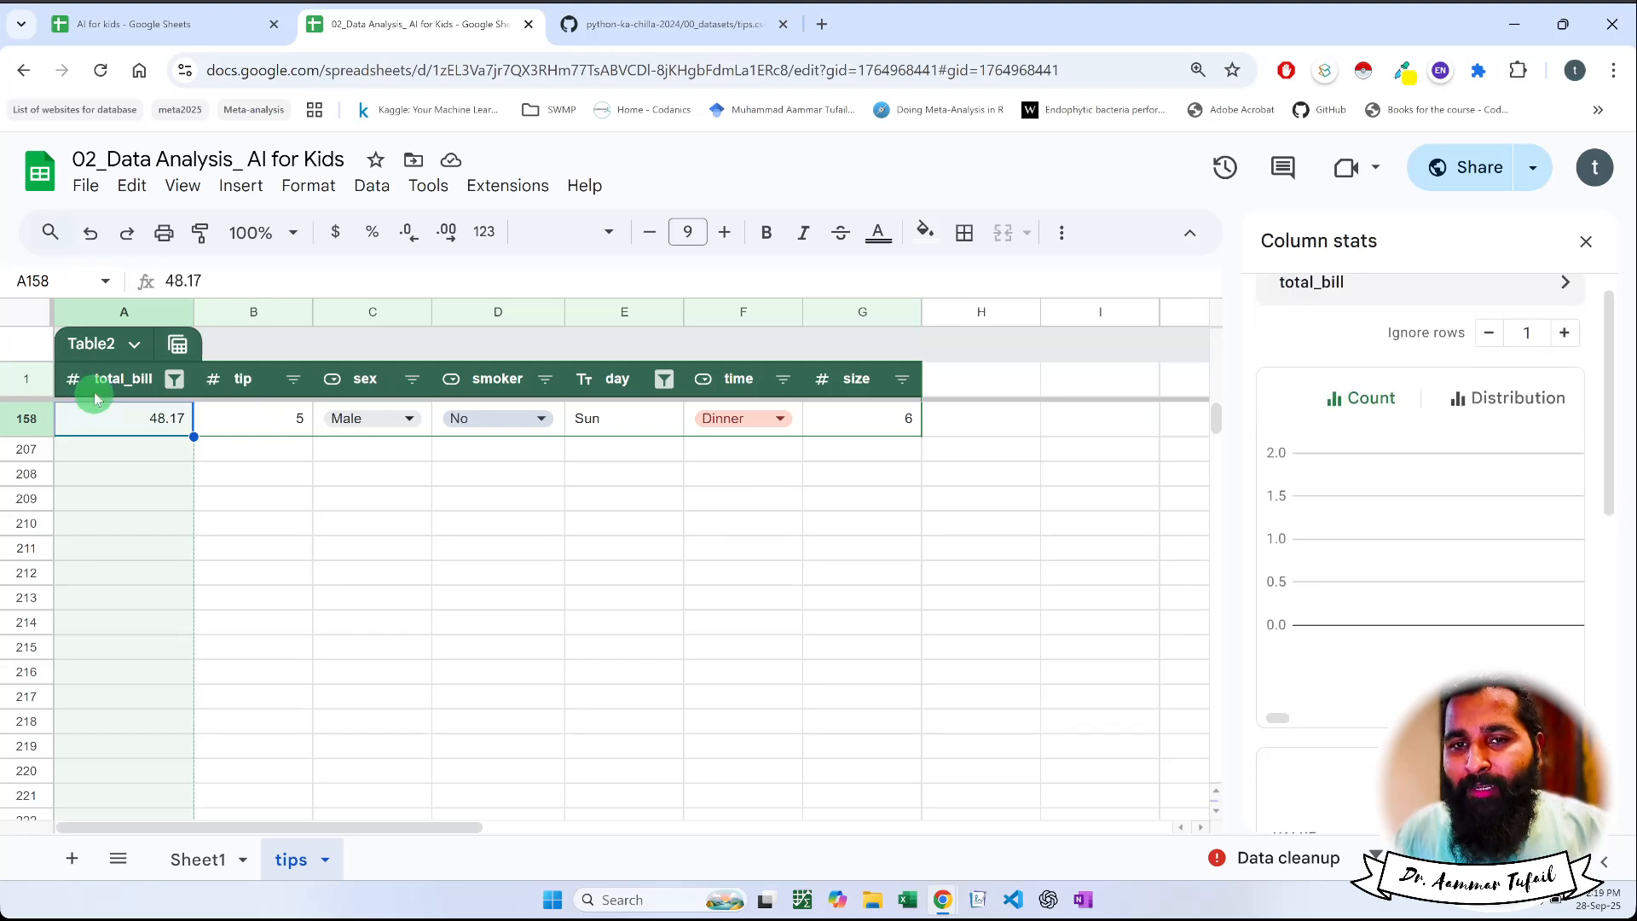
Reselect all values in the total_bill column's filter so that every bill amount is included
{"action": "left_click", "coordinate": [174, 379]}
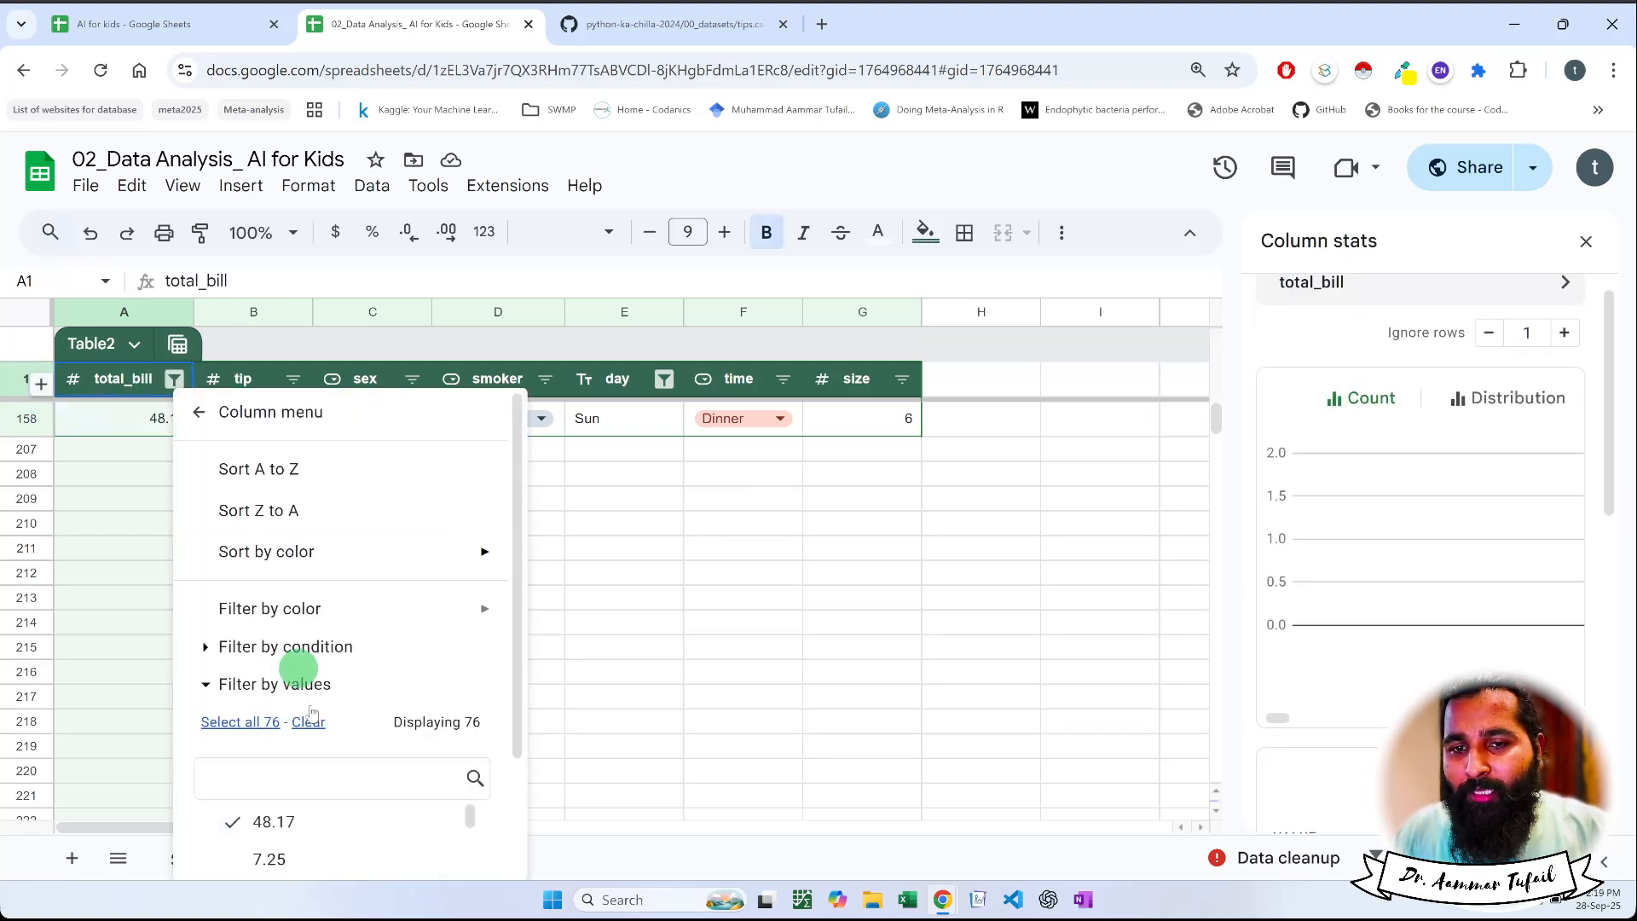
{"action": "scroll", "coordinate": [322, 731], "scroll_direction": "down", "scroll_amount": 2}
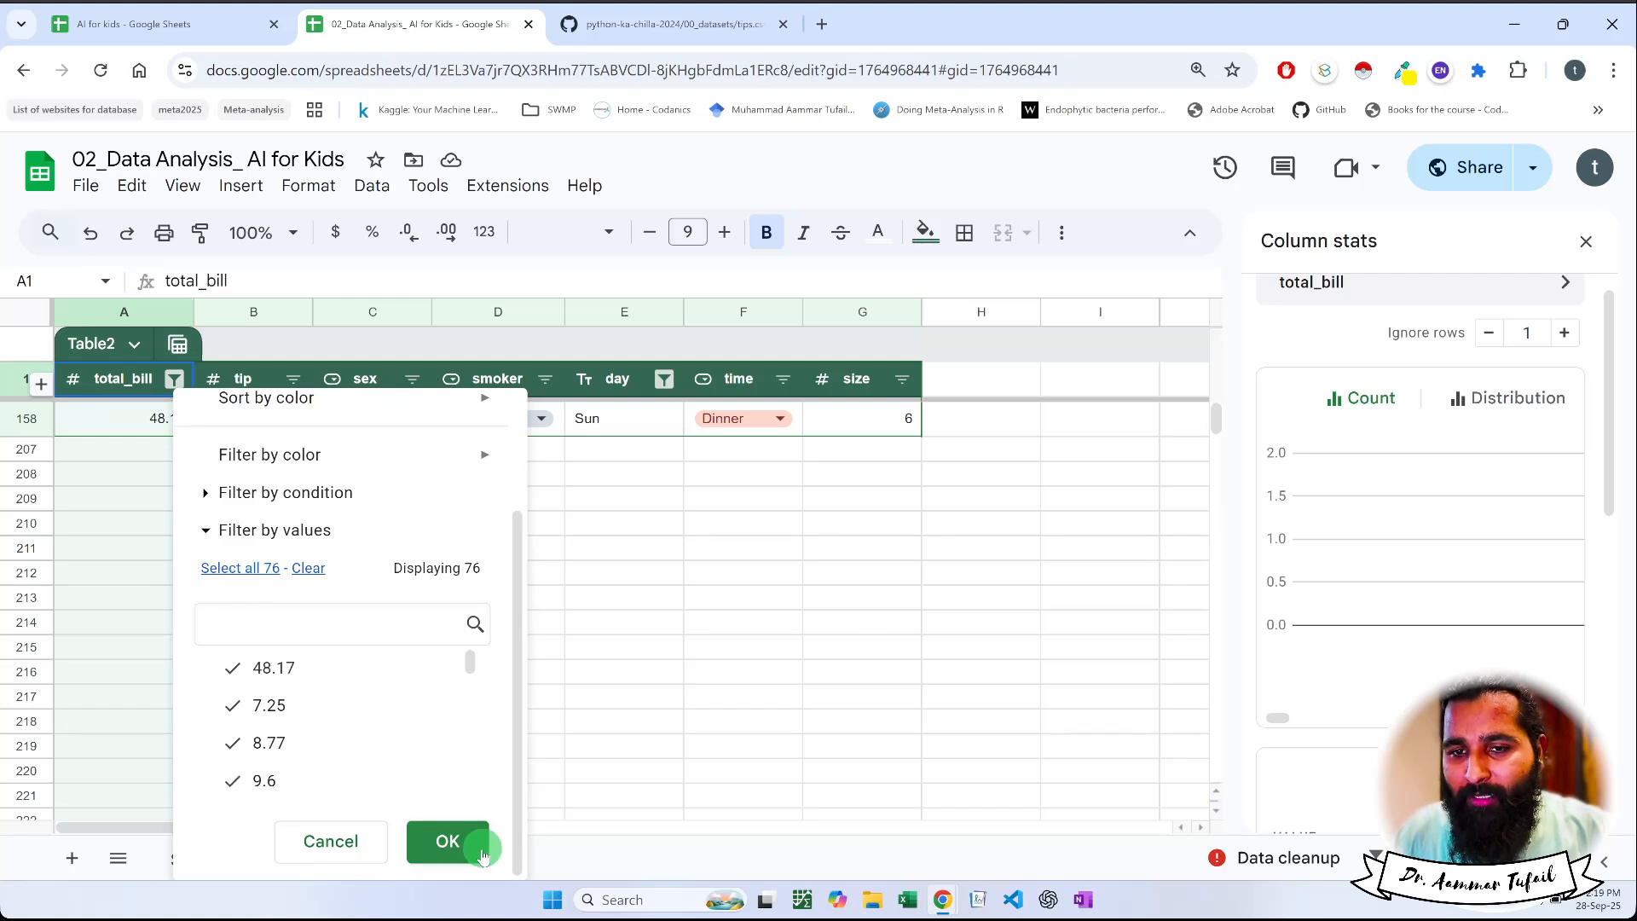
{"action": "left_click", "coordinate": [448, 840]}
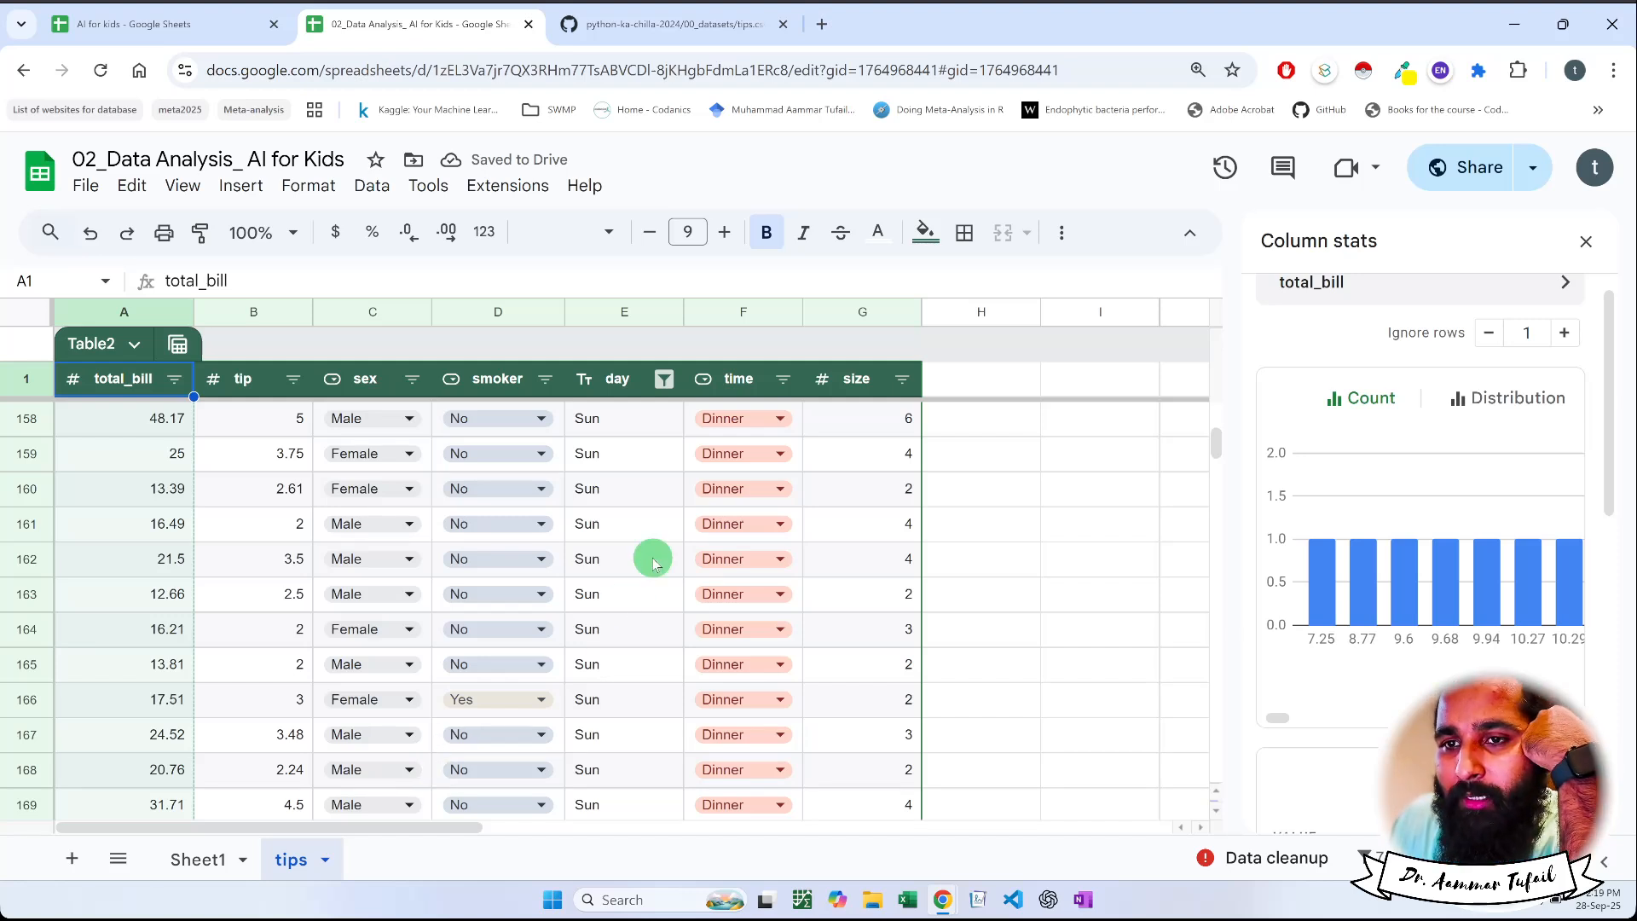
Filter the day column by values to show only Fri and Thur, and review the time column's count chart
{"action": "left_click", "coordinate": [665, 378]}
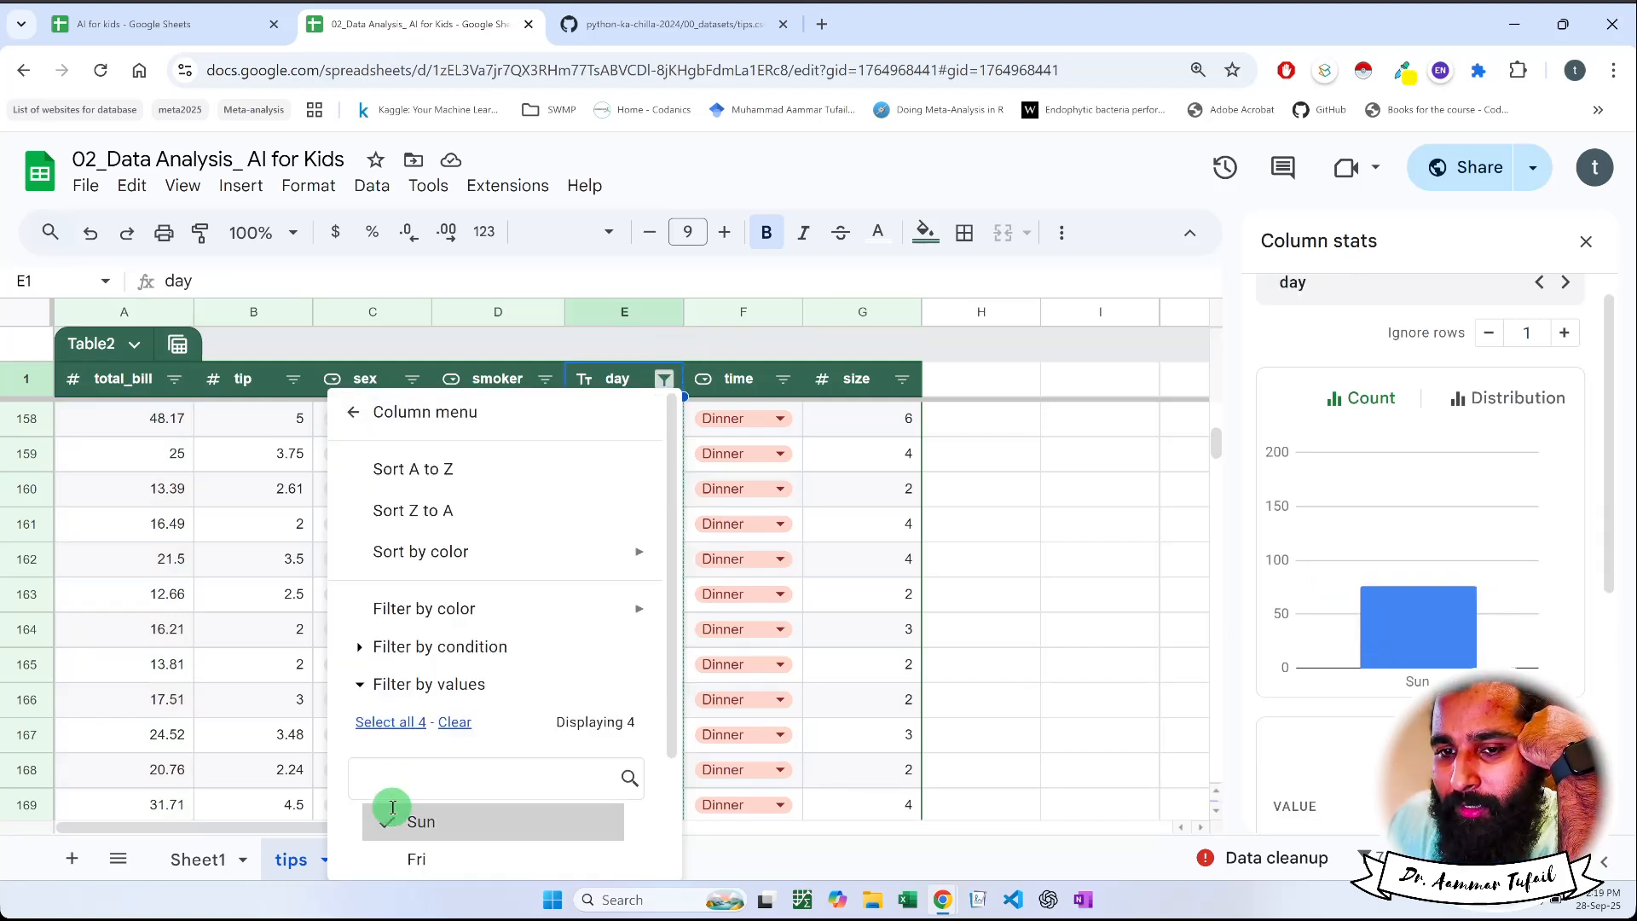
{"action": "scroll", "coordinate": [426, 793], "scroll_direction": "down", "scroll_amount": 2}
{"action": "left_click", "coordinate": [457, 668]}
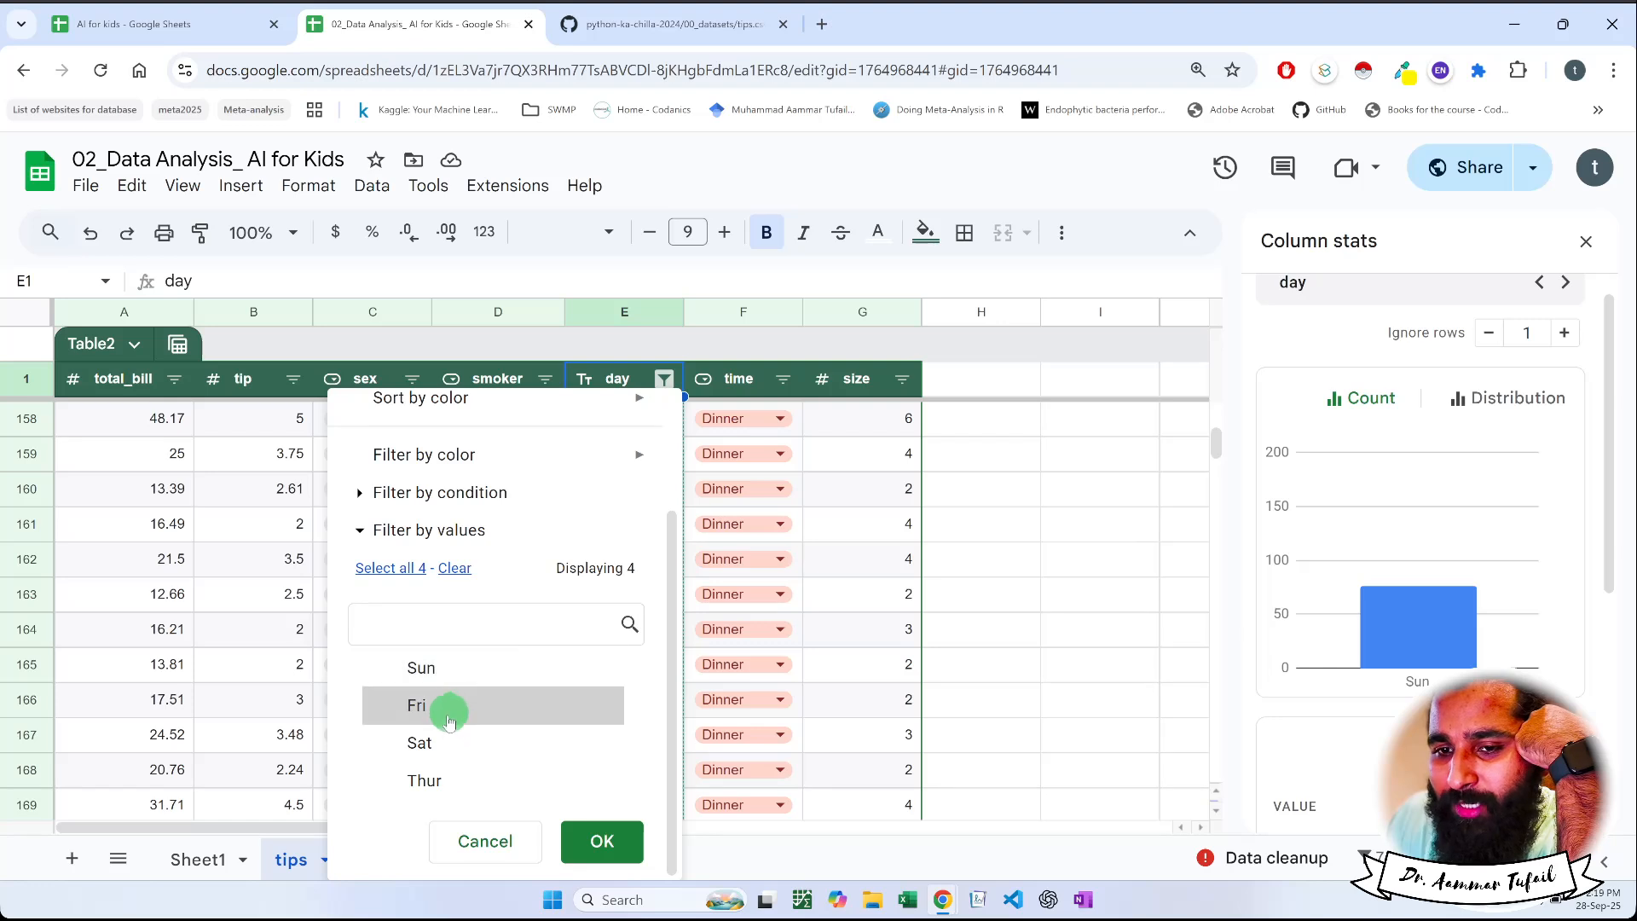
{"action": "left_click", "coordinate": [449, 740]}
{"action": "left_click", "coordinate": [426, 779]}
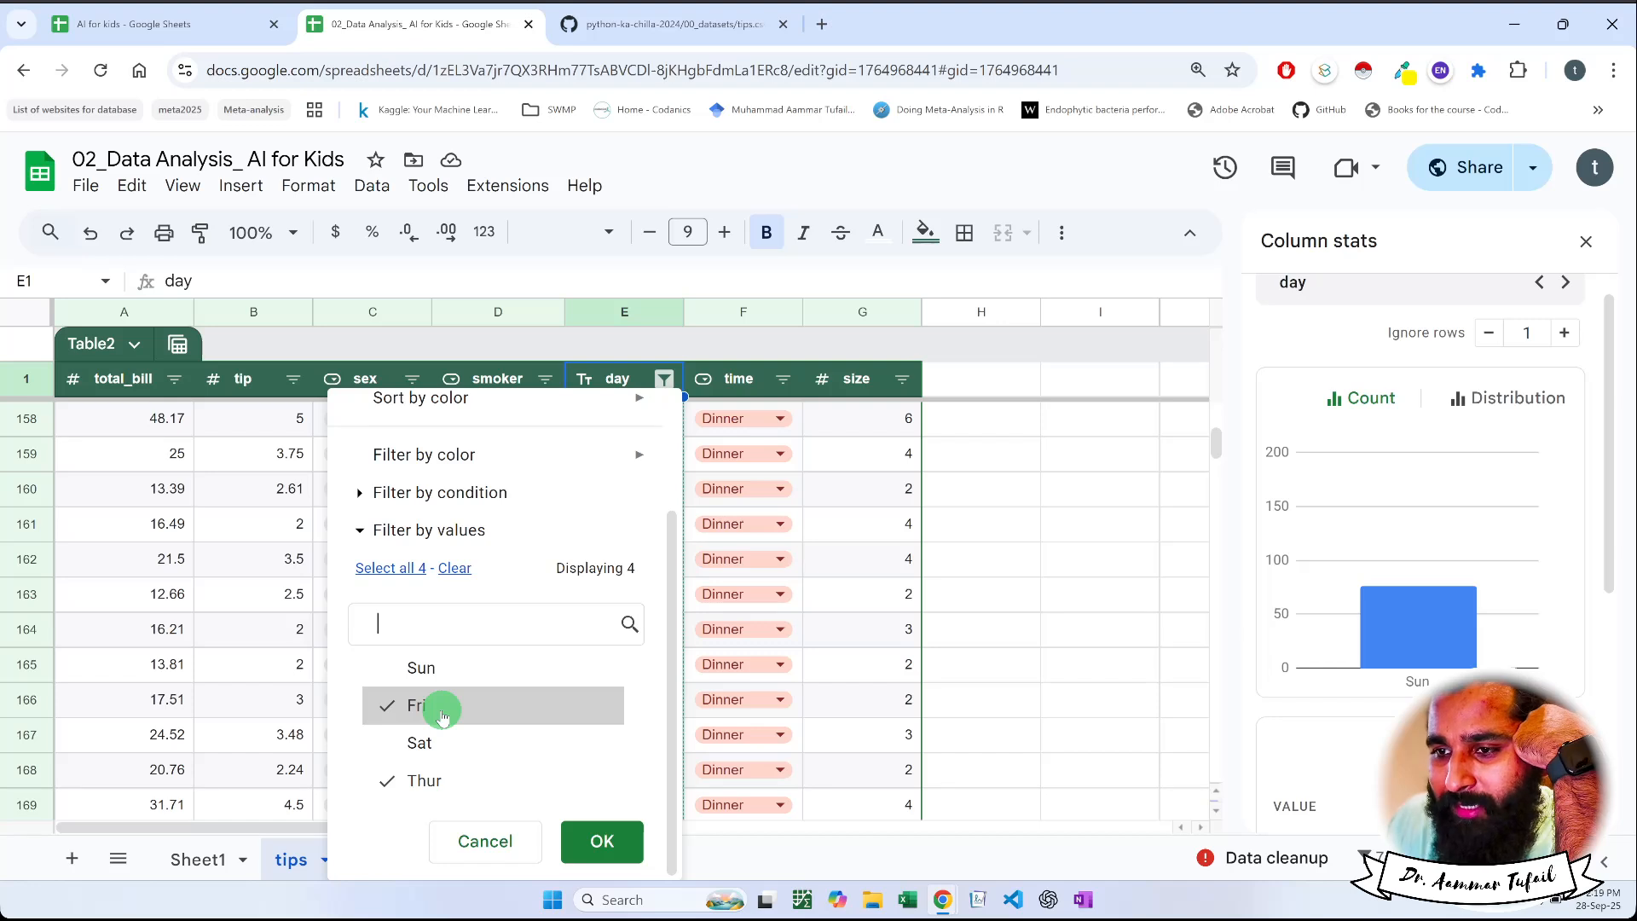
{"action": "left_click", "coordinate": [602, 841]}
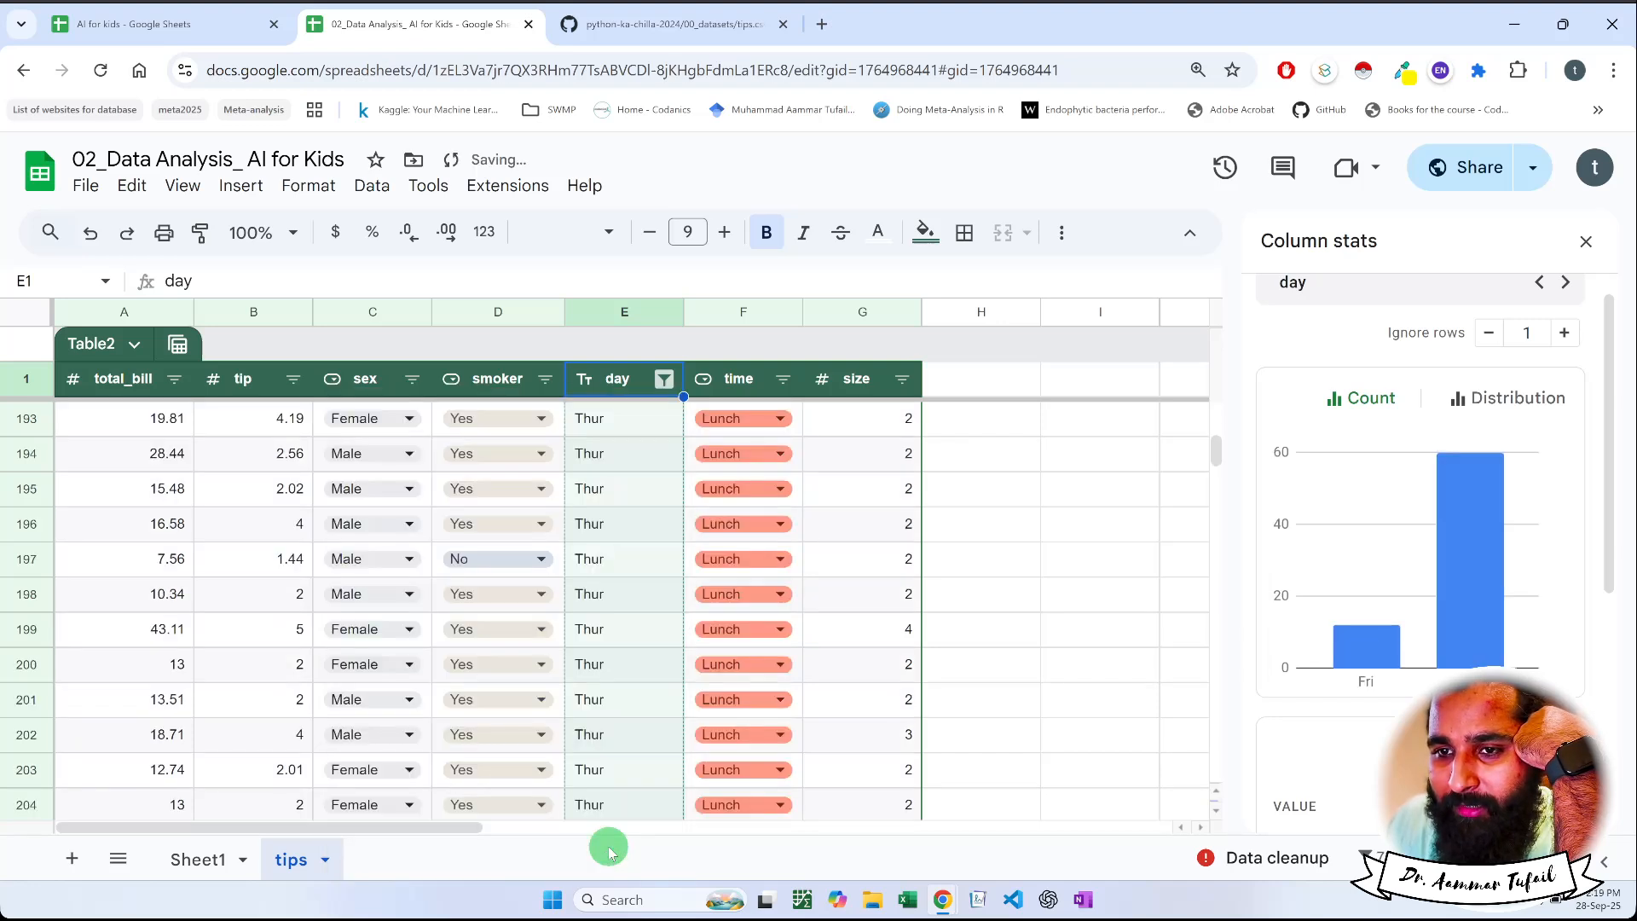
{"action": "left_click", "coordinate": [741, 384]}
{"action": "mouse_move", "coordinate": [1473, 656]}
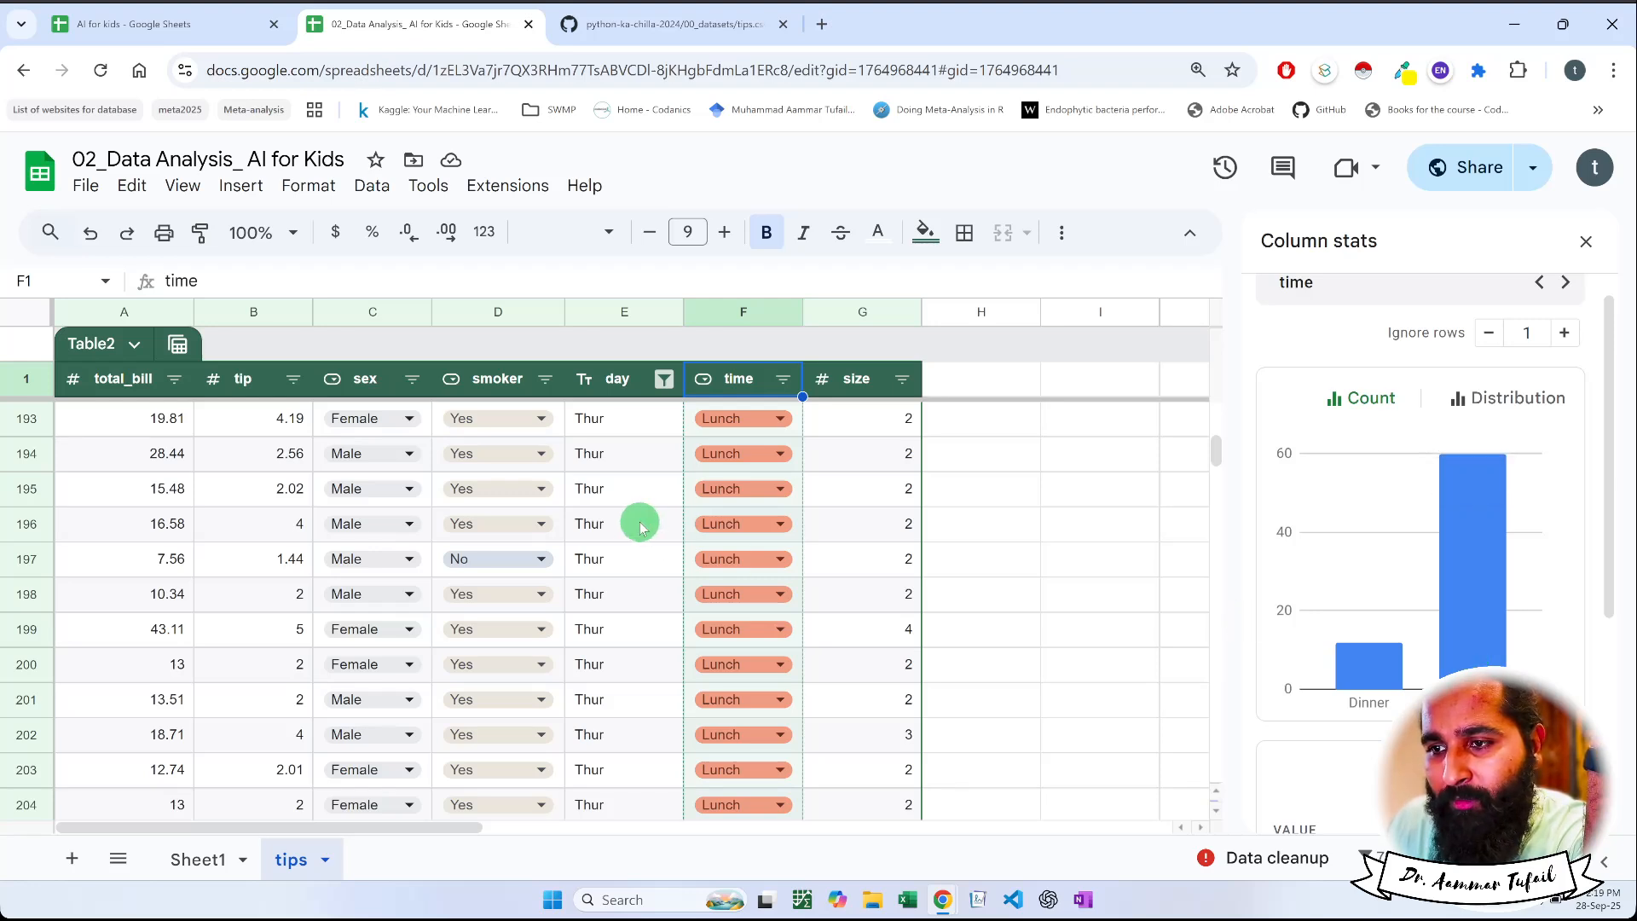
{"action": "left_click", "coordinate": [664, 379]}
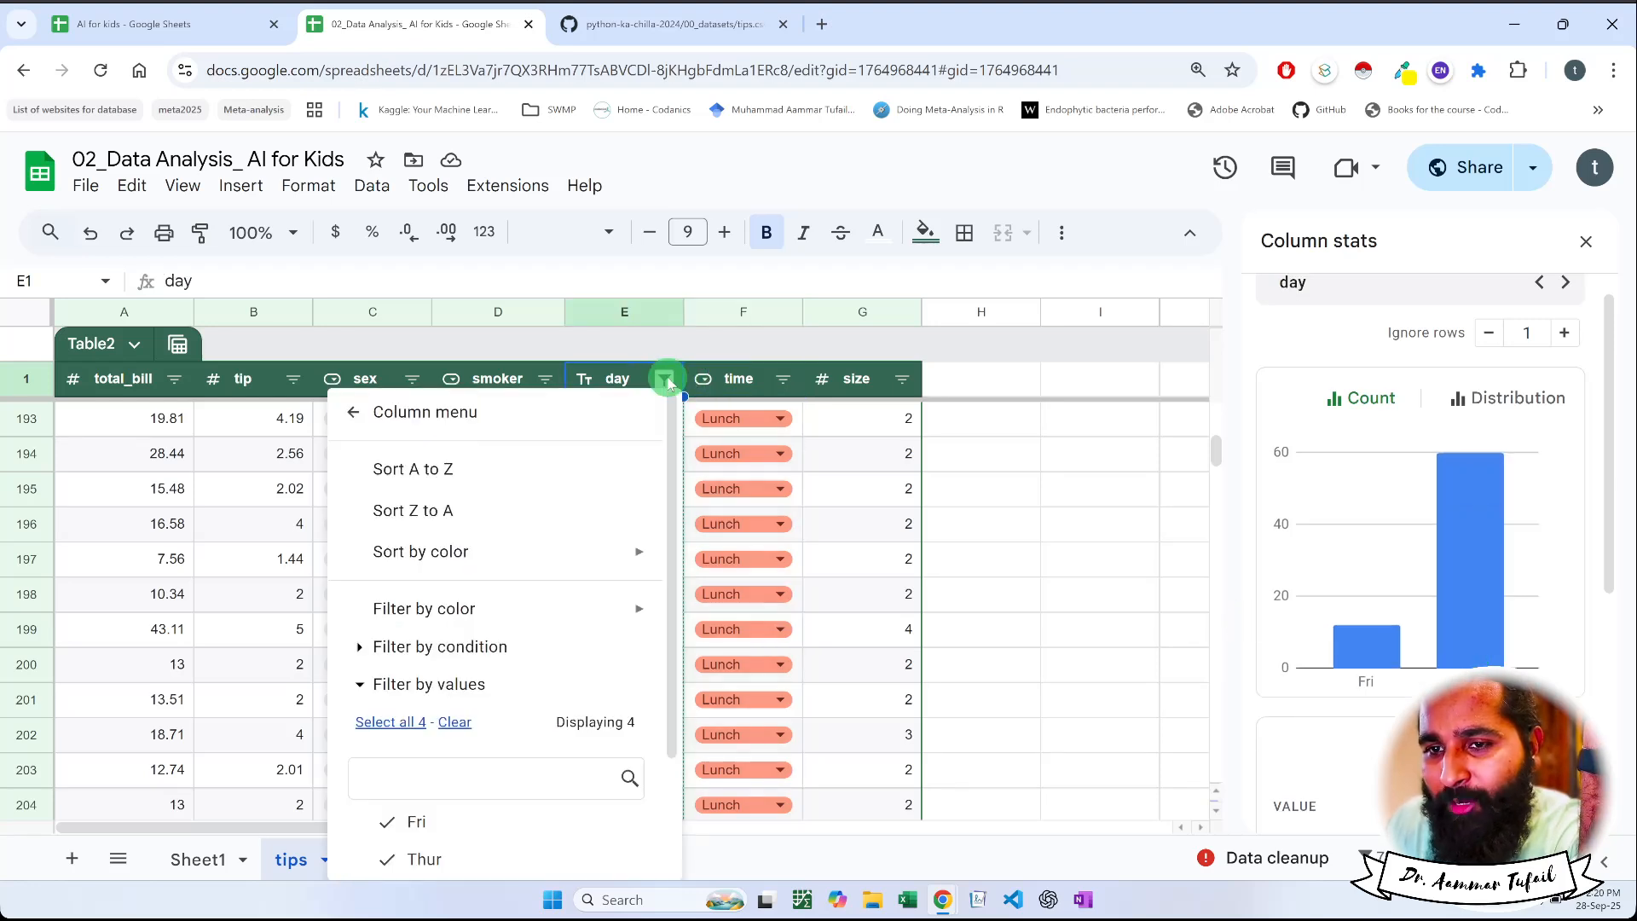
{"action": "left_click", "coordinate": [422, 857]}
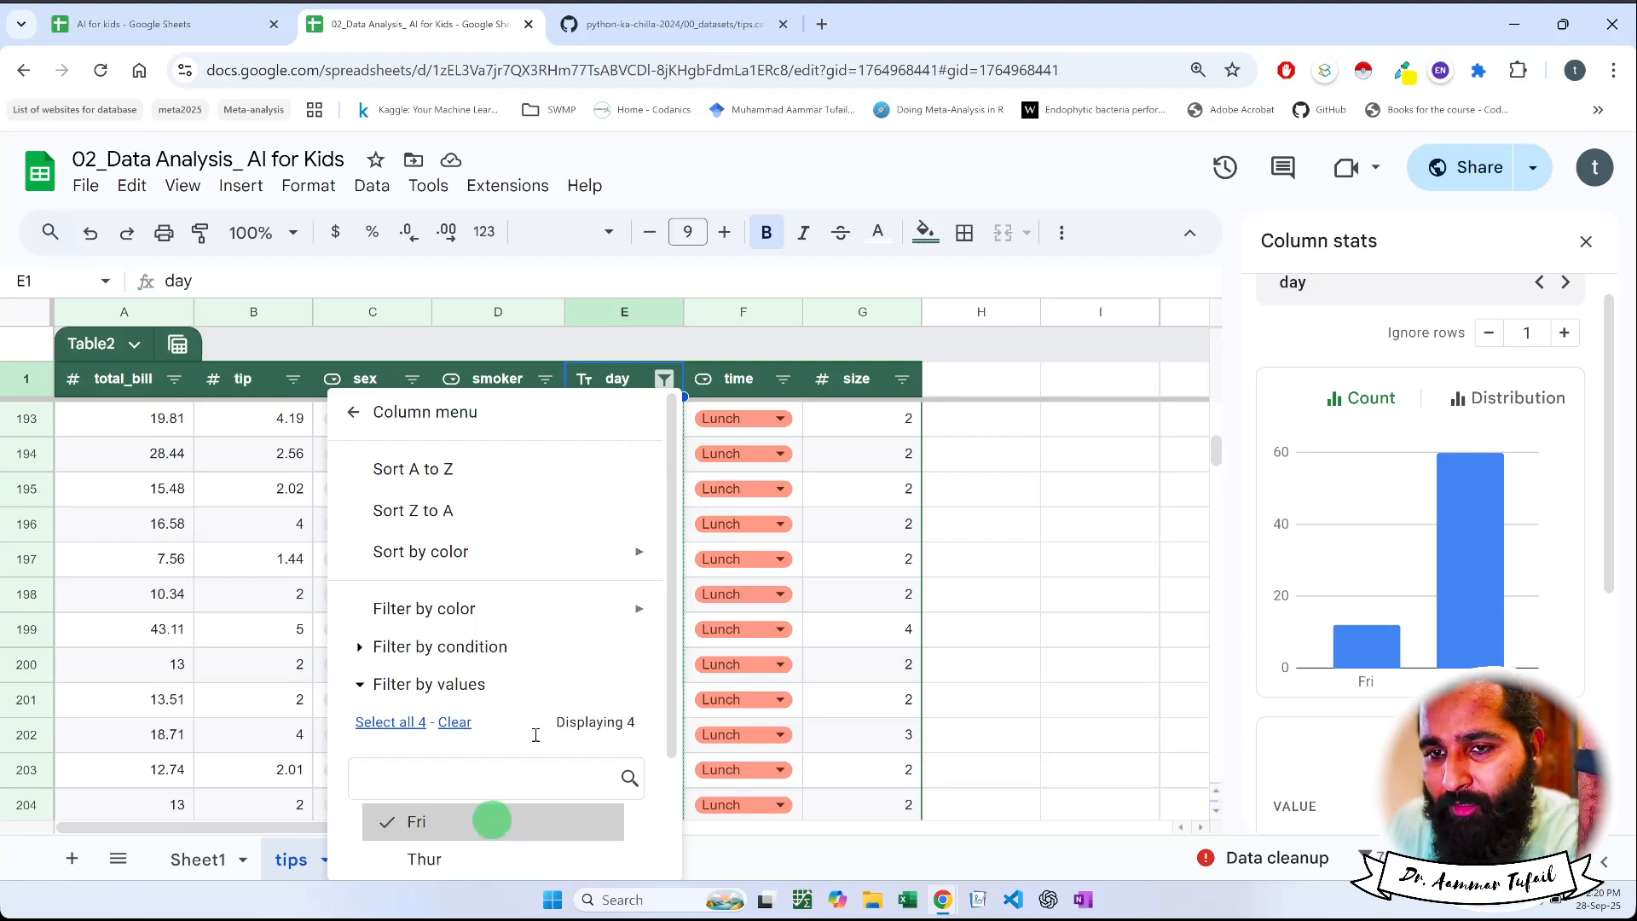
{"action": "left_click", "coordinate": [616, 372]}
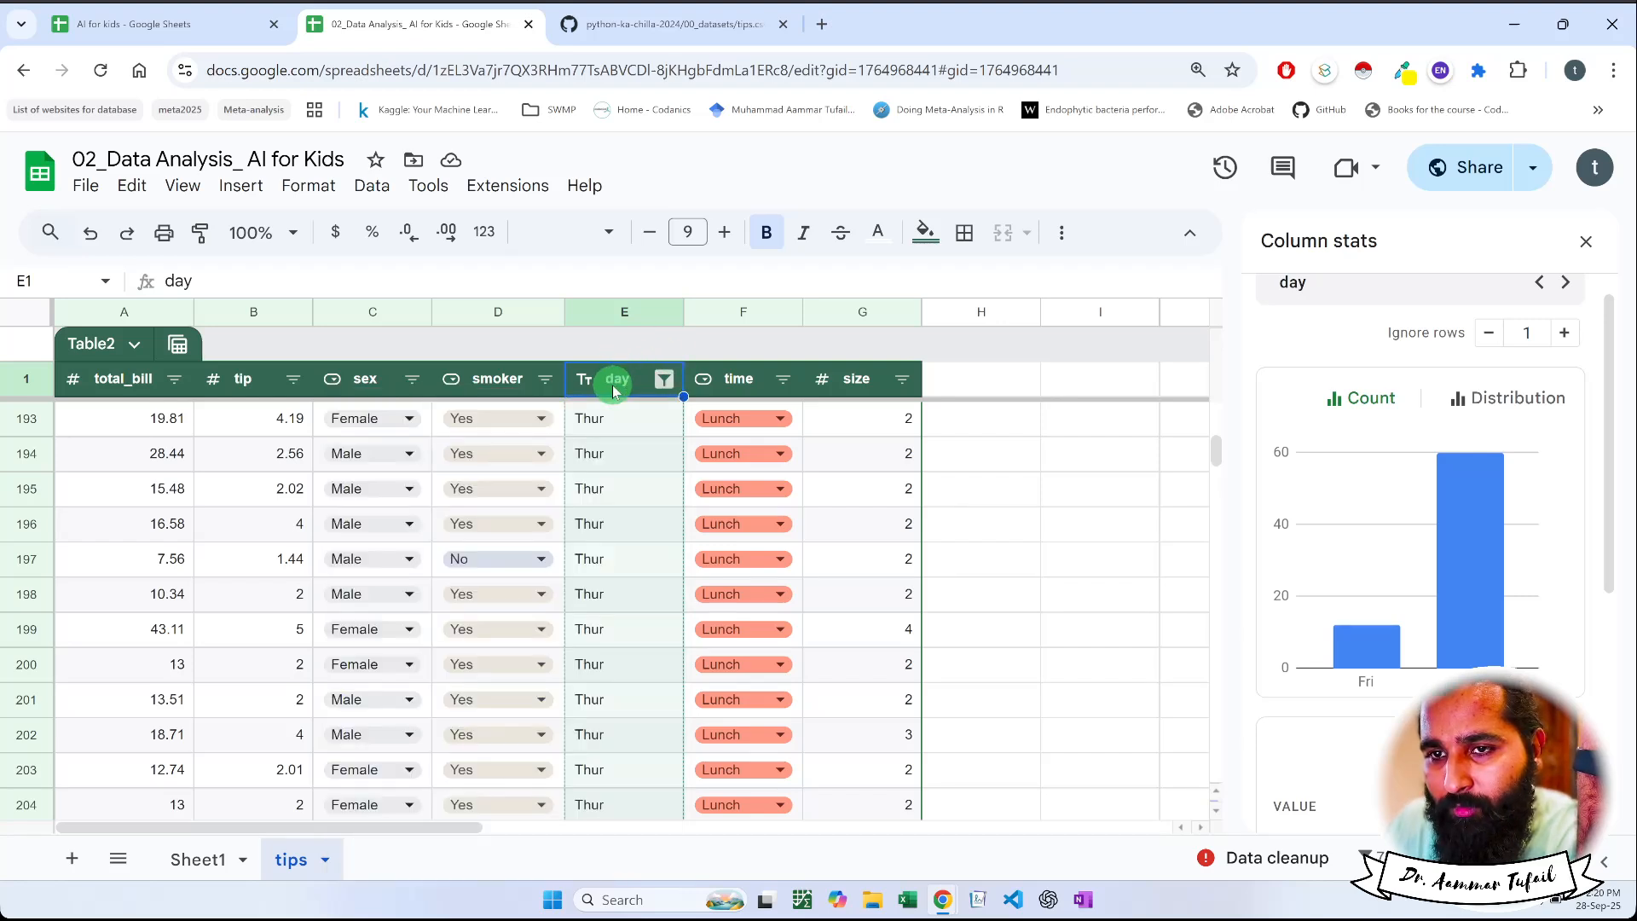
Exclude Thur from the day column's filter to leave only Fri, and show the time column's stats
{"action": "left_click", "coordinate": [666, 378]}
{"action": "scroll", "coordinate": [541, 760], "scroll_direction": "down", "scroll_amount": 2}
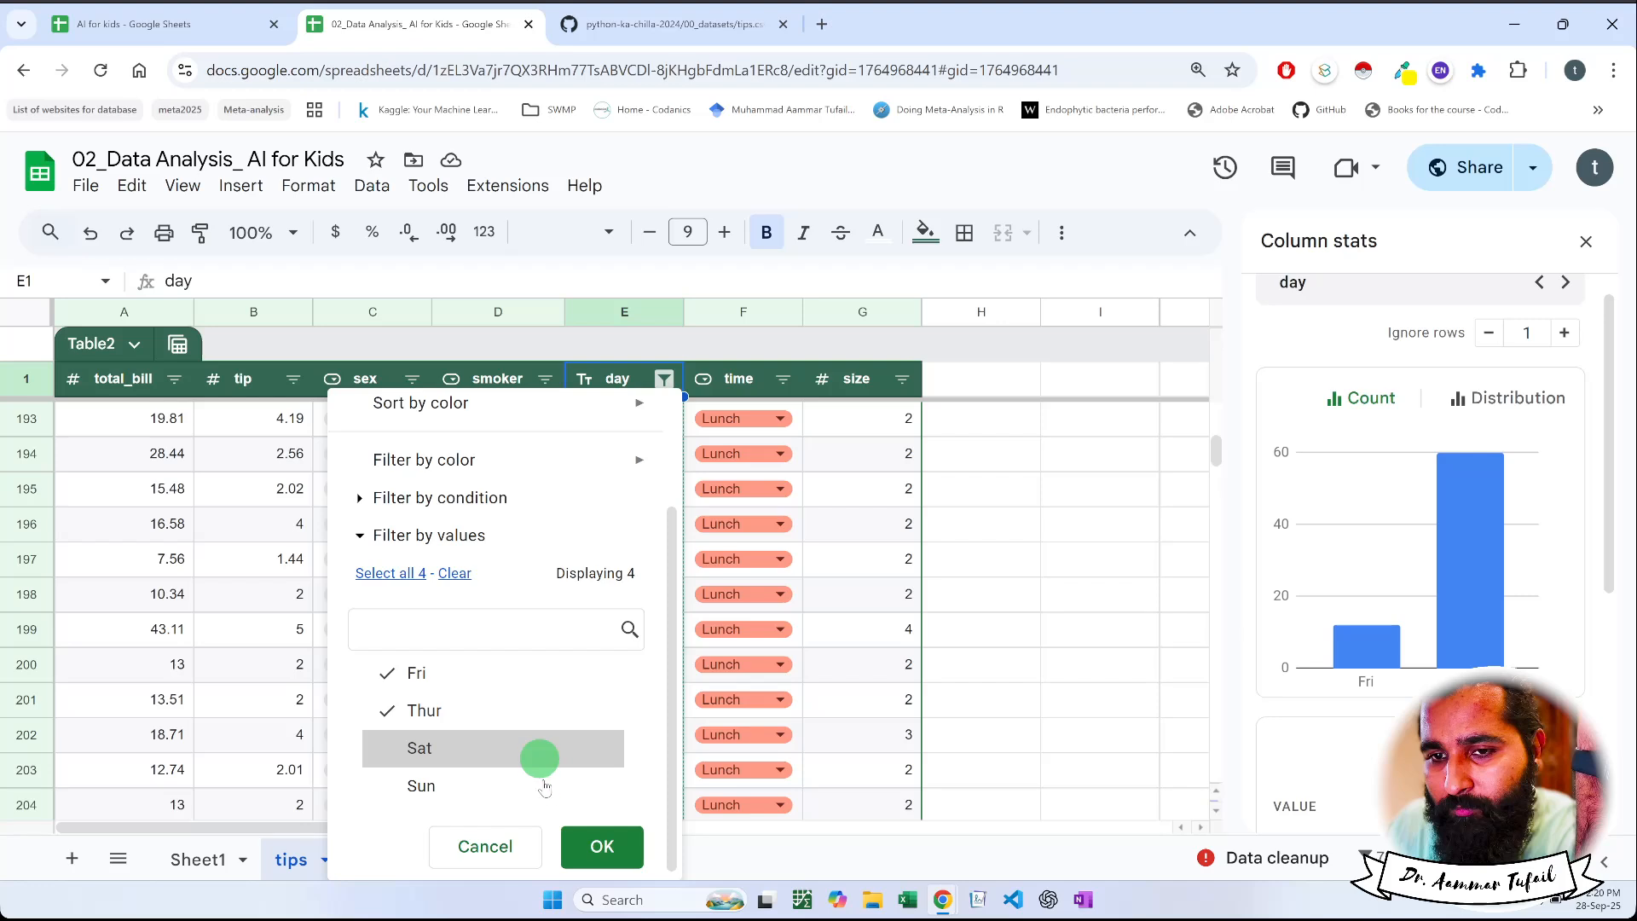
{"action": "left_click", "coordinate": [518, 712]}
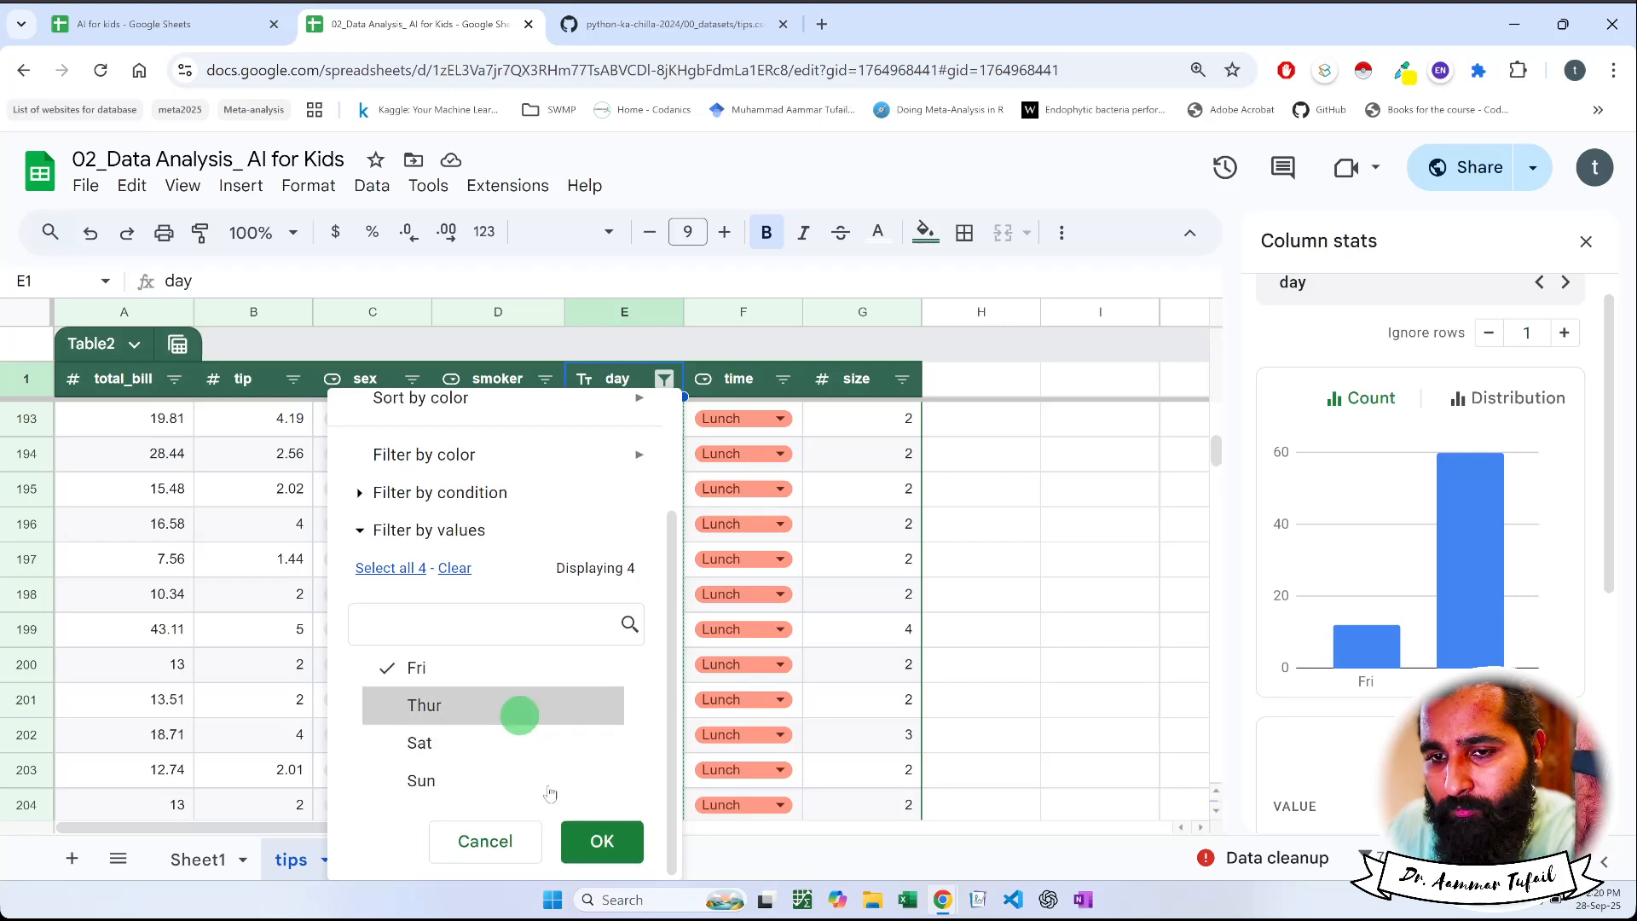
{"action": "left_click", "coordinate": [585, 840]}
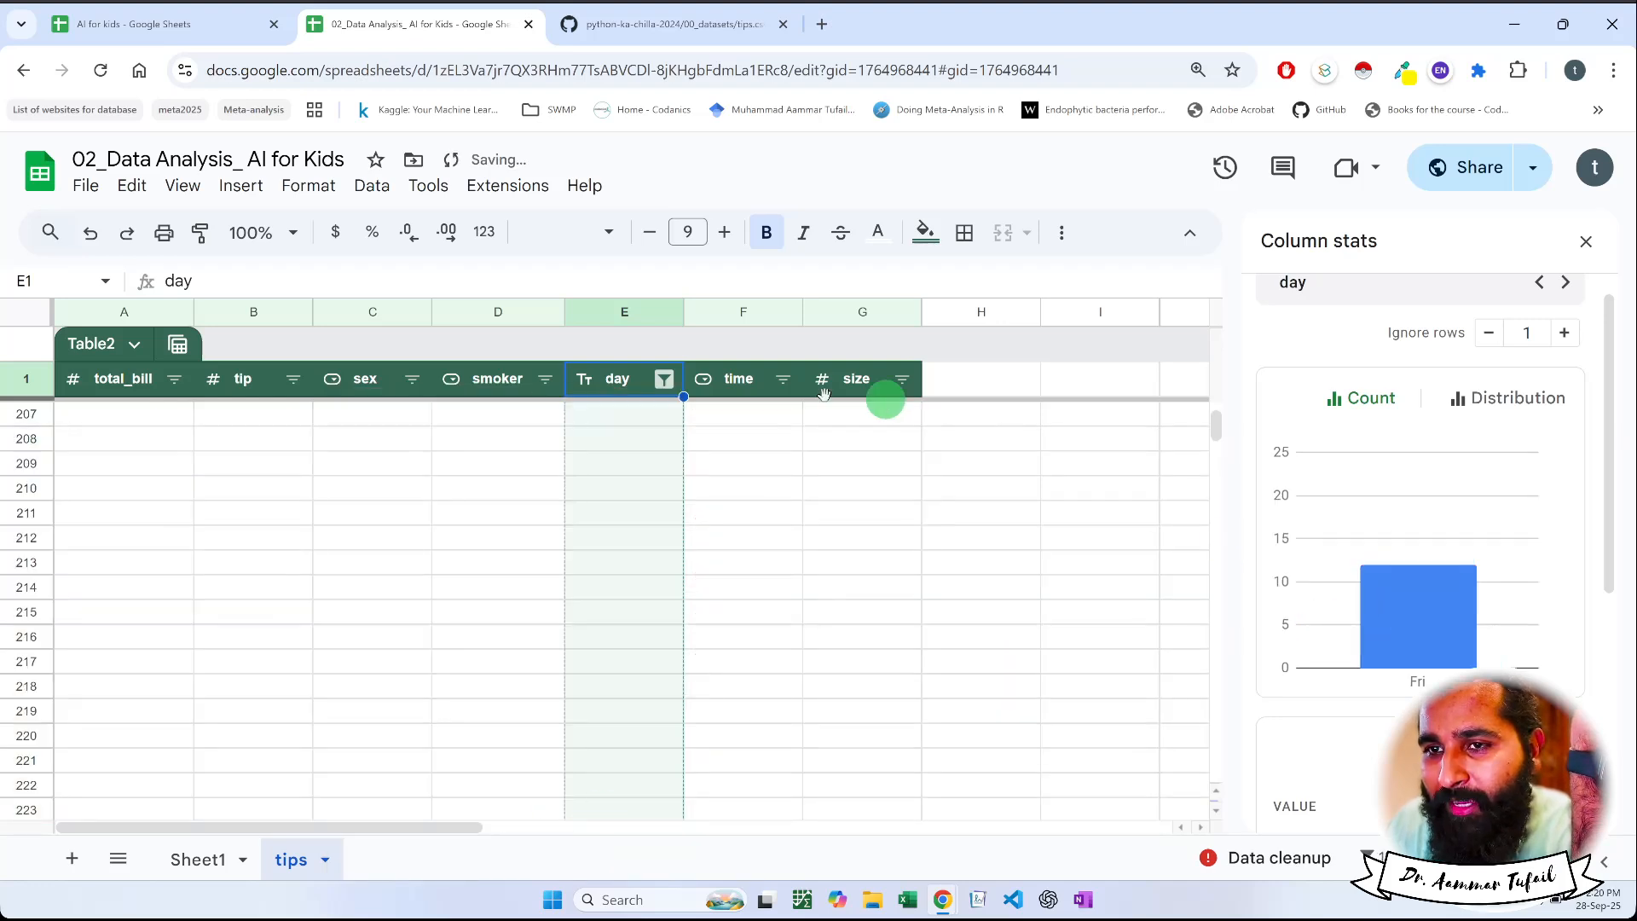
{"action": "left_click", "coordinate": [738, 386]}
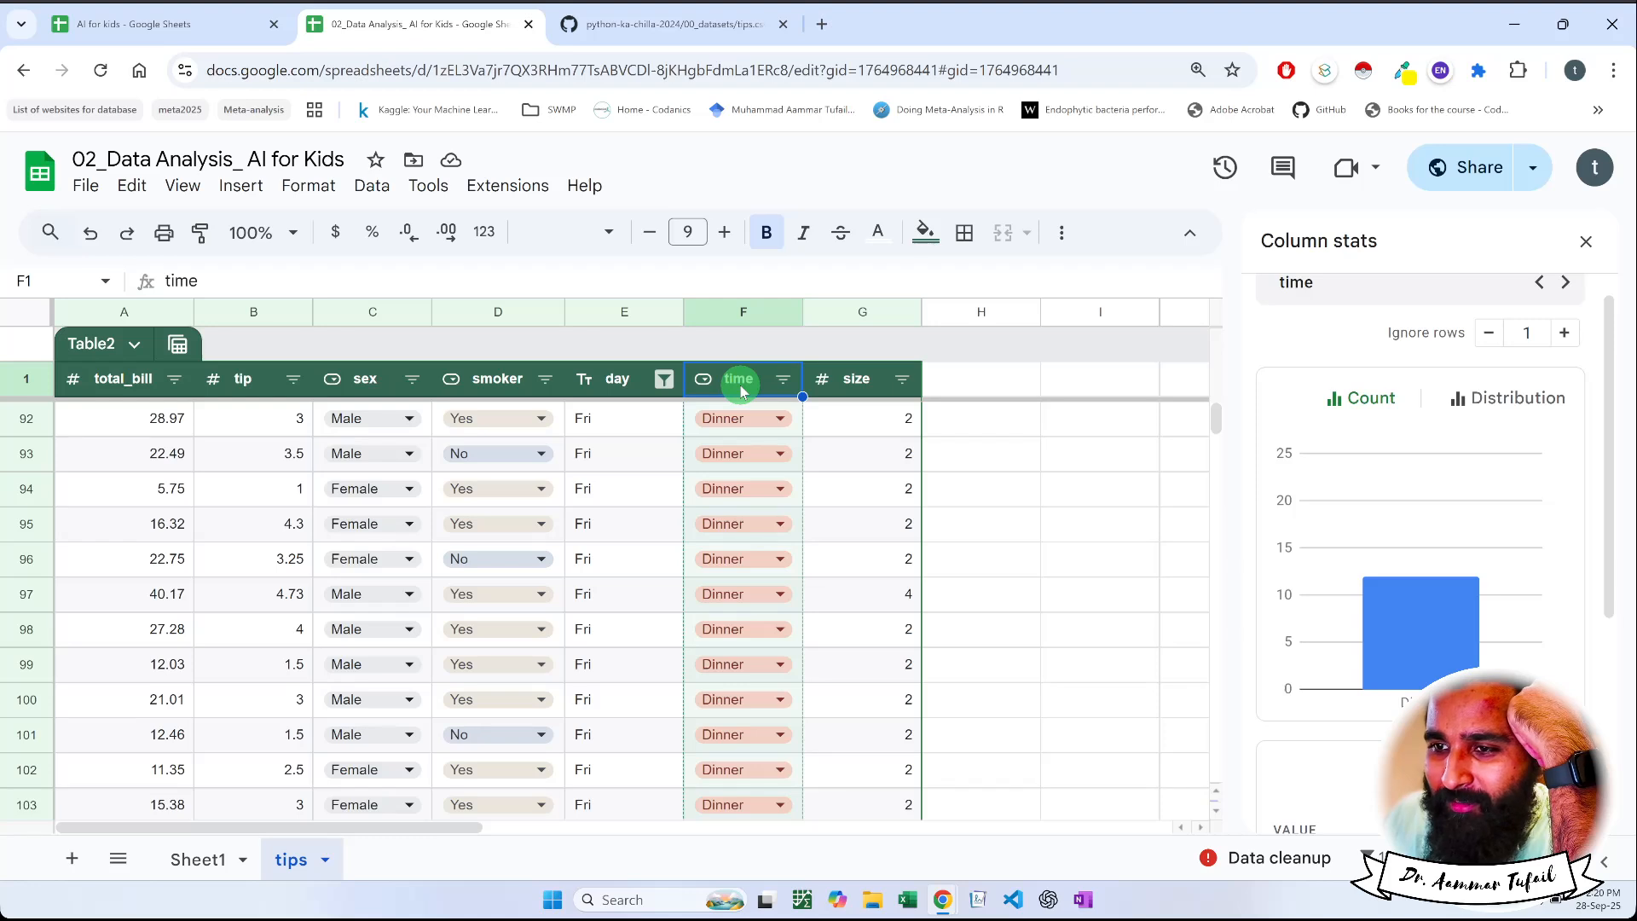
Select all four values in the day column's filter to include every day again
{"action": "left_click", "coordinate": [664, 379]}
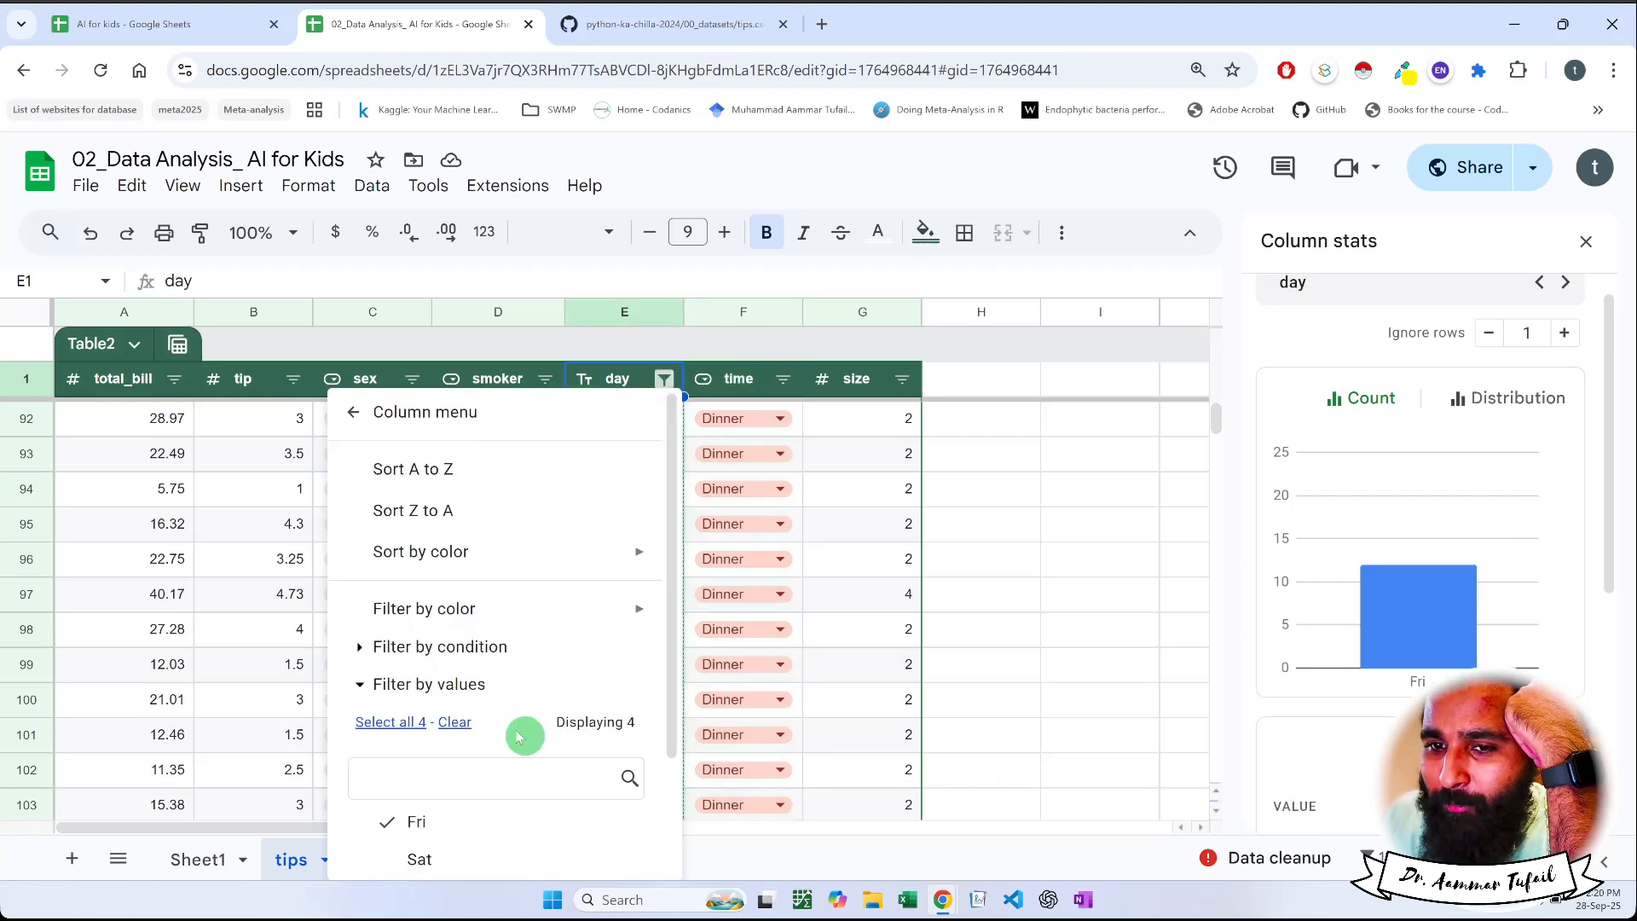
{"action": "left_click", "coordinate": [422, 725]}
{"action": "scroll", "coordinate": [396, 717], "scroll_direction": "down", "scroll_amount": 3}
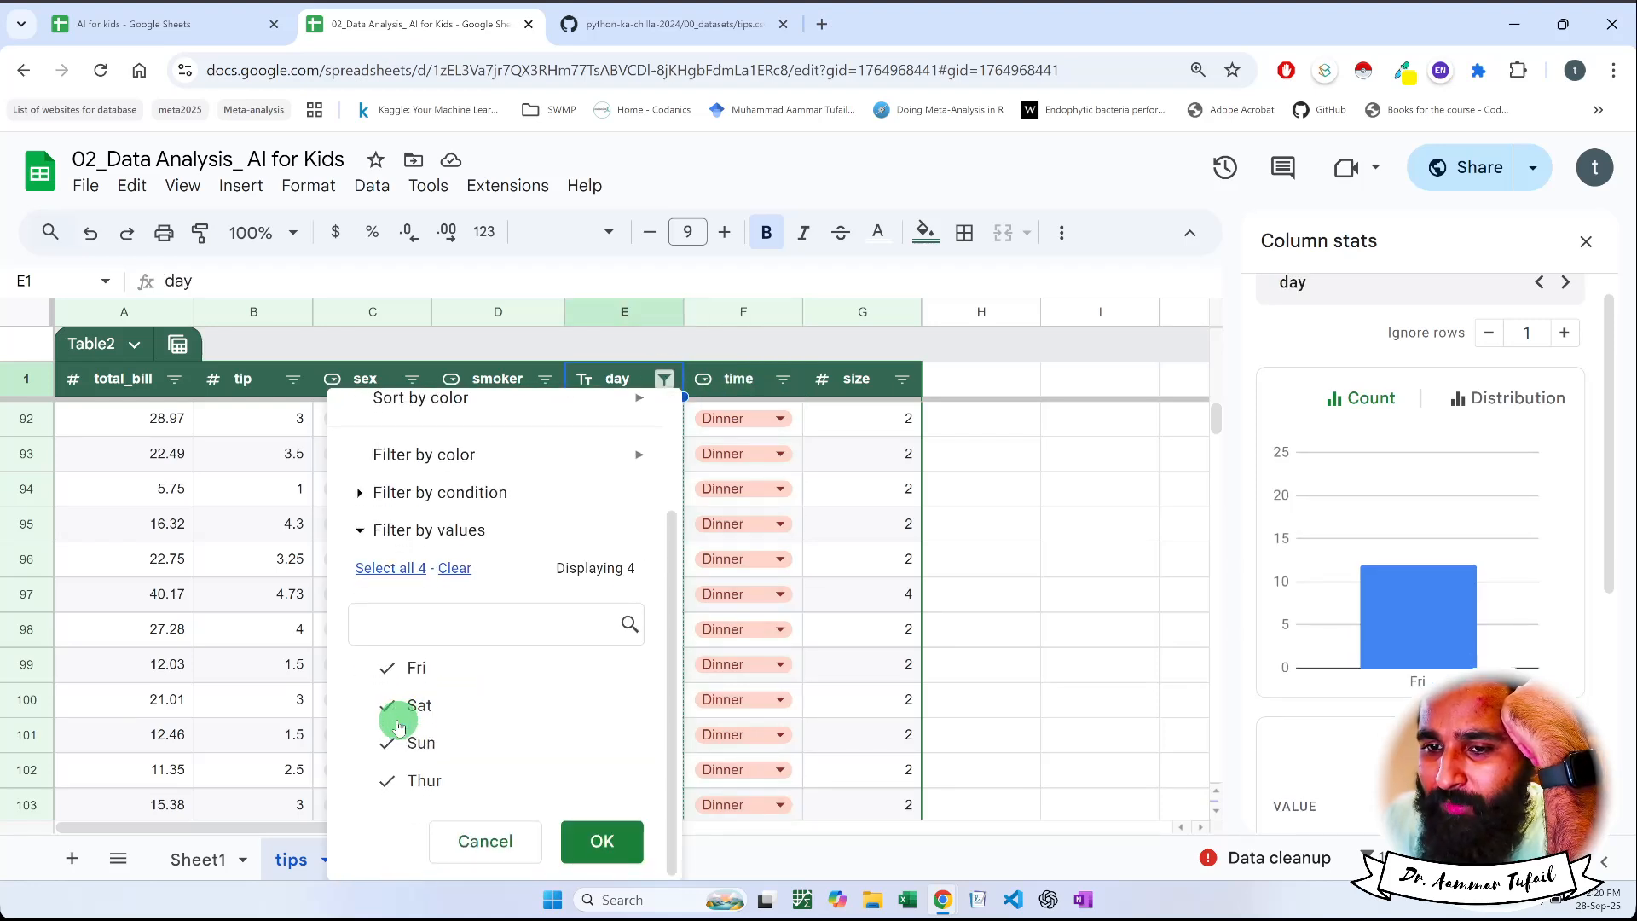
{"action": "left_click", "coordinate": [610, 846]}
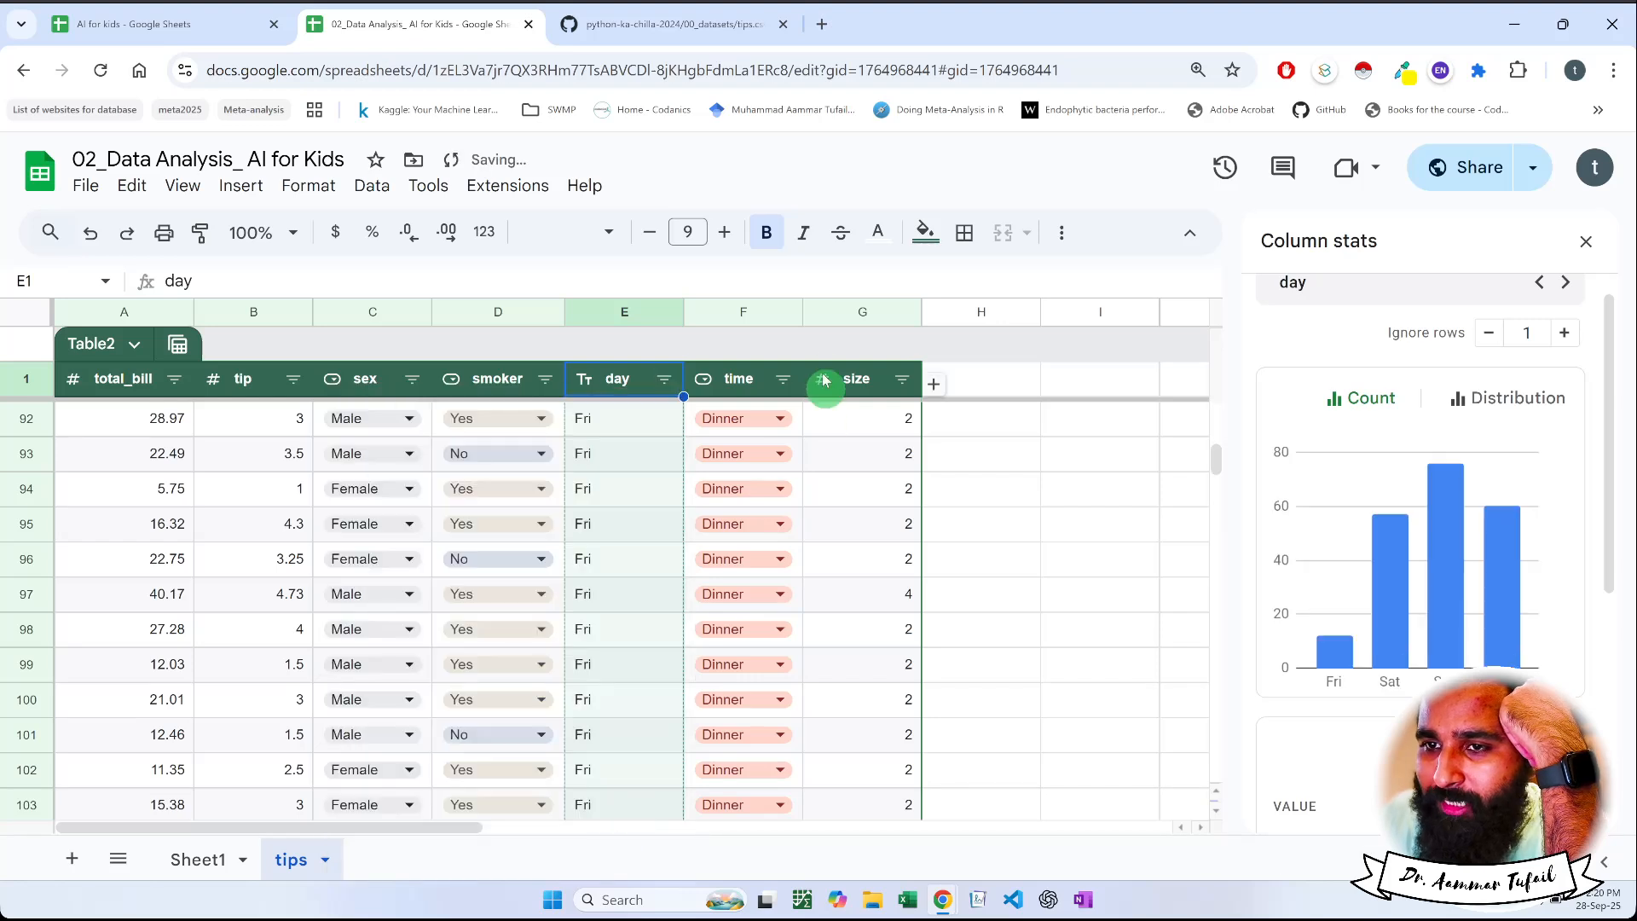
Filter the time column by values to show only Lunch, and review the day column's count chart
{"action": "left_click", "coordinate": [791, 379]}
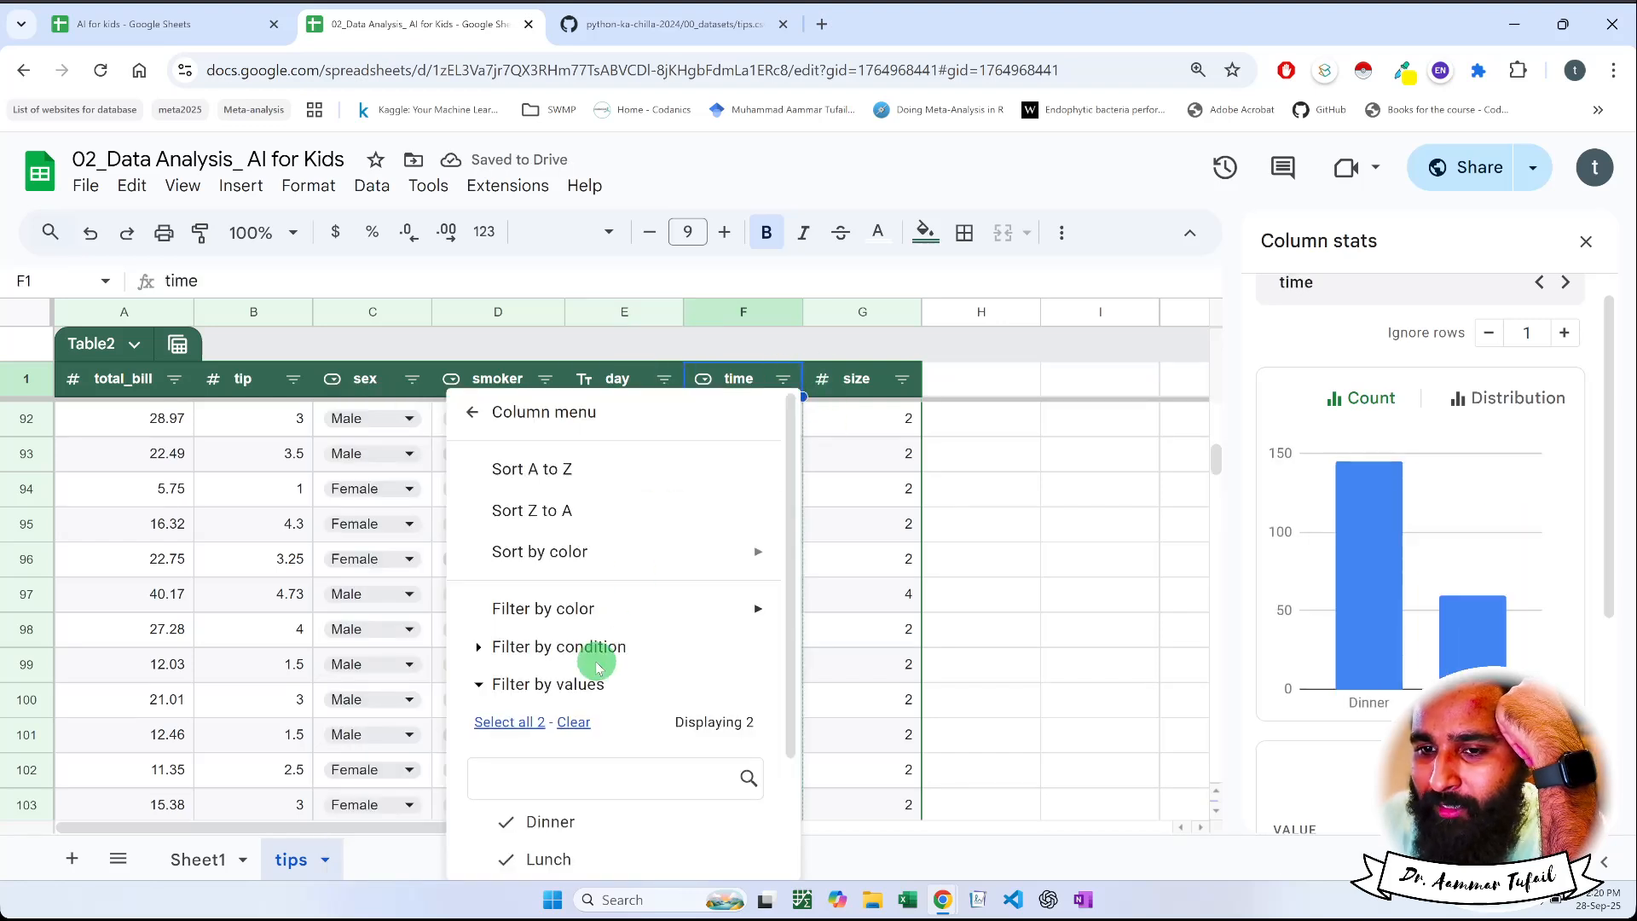
{"action": "scroll", "coordinate": [585, 773], "scroll_direction": "down", "scroll_amount": 2}
{"action": "left_click", "coordinate": [574, 668]}
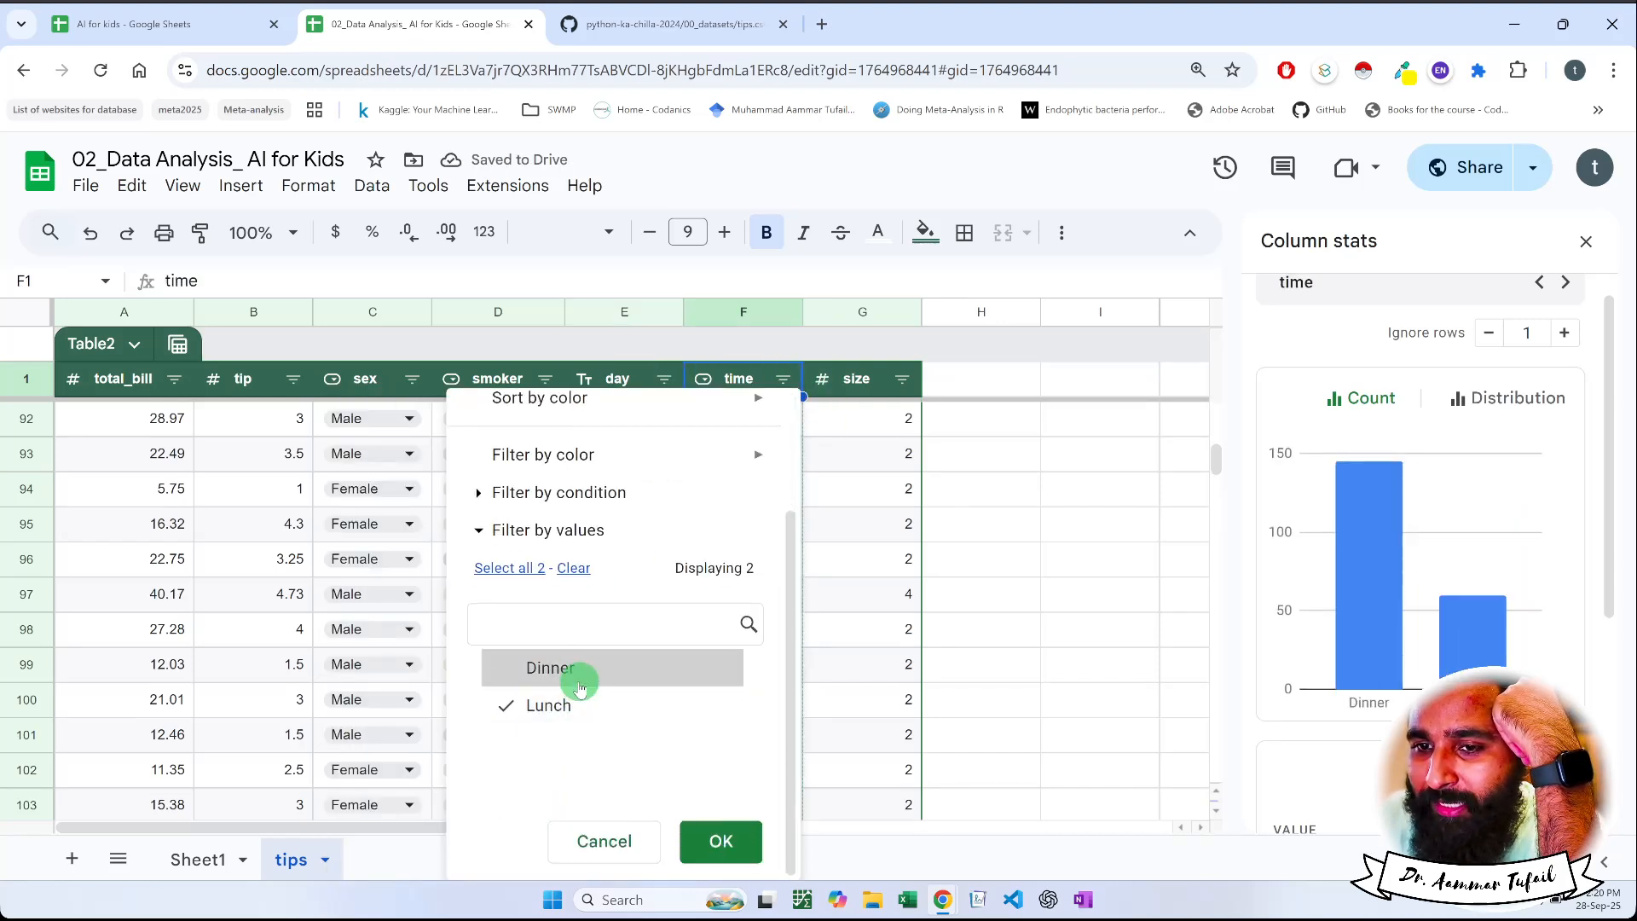
{"action": "left_click", "coordinate": [705, 837]}
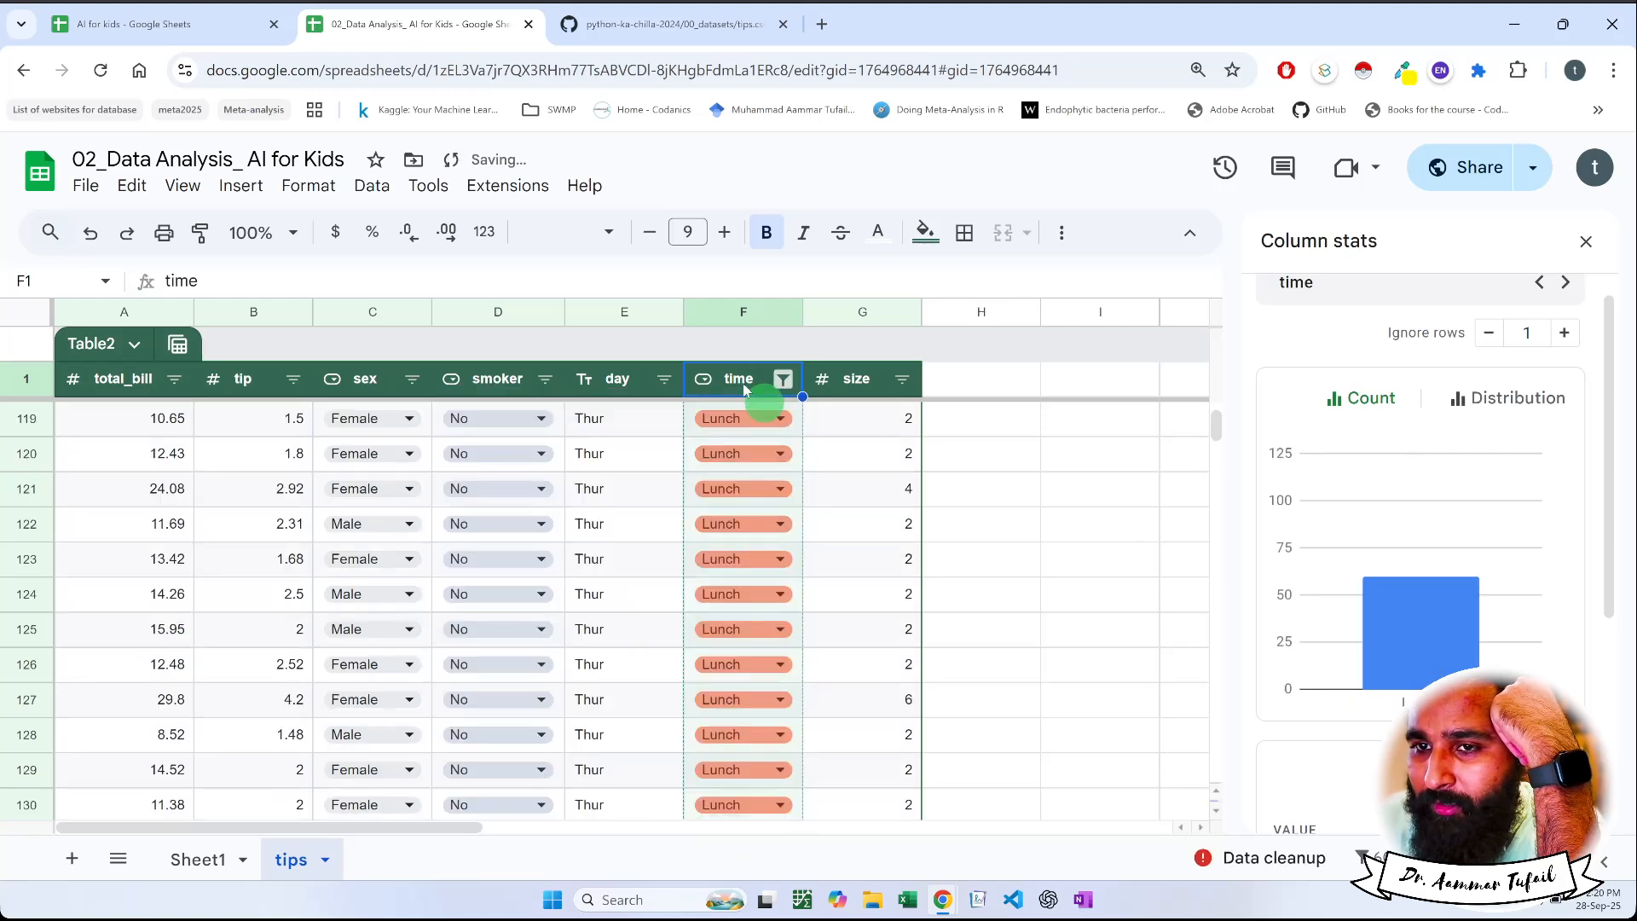
{"action": "left_click", "coordinate": [610, 380]}
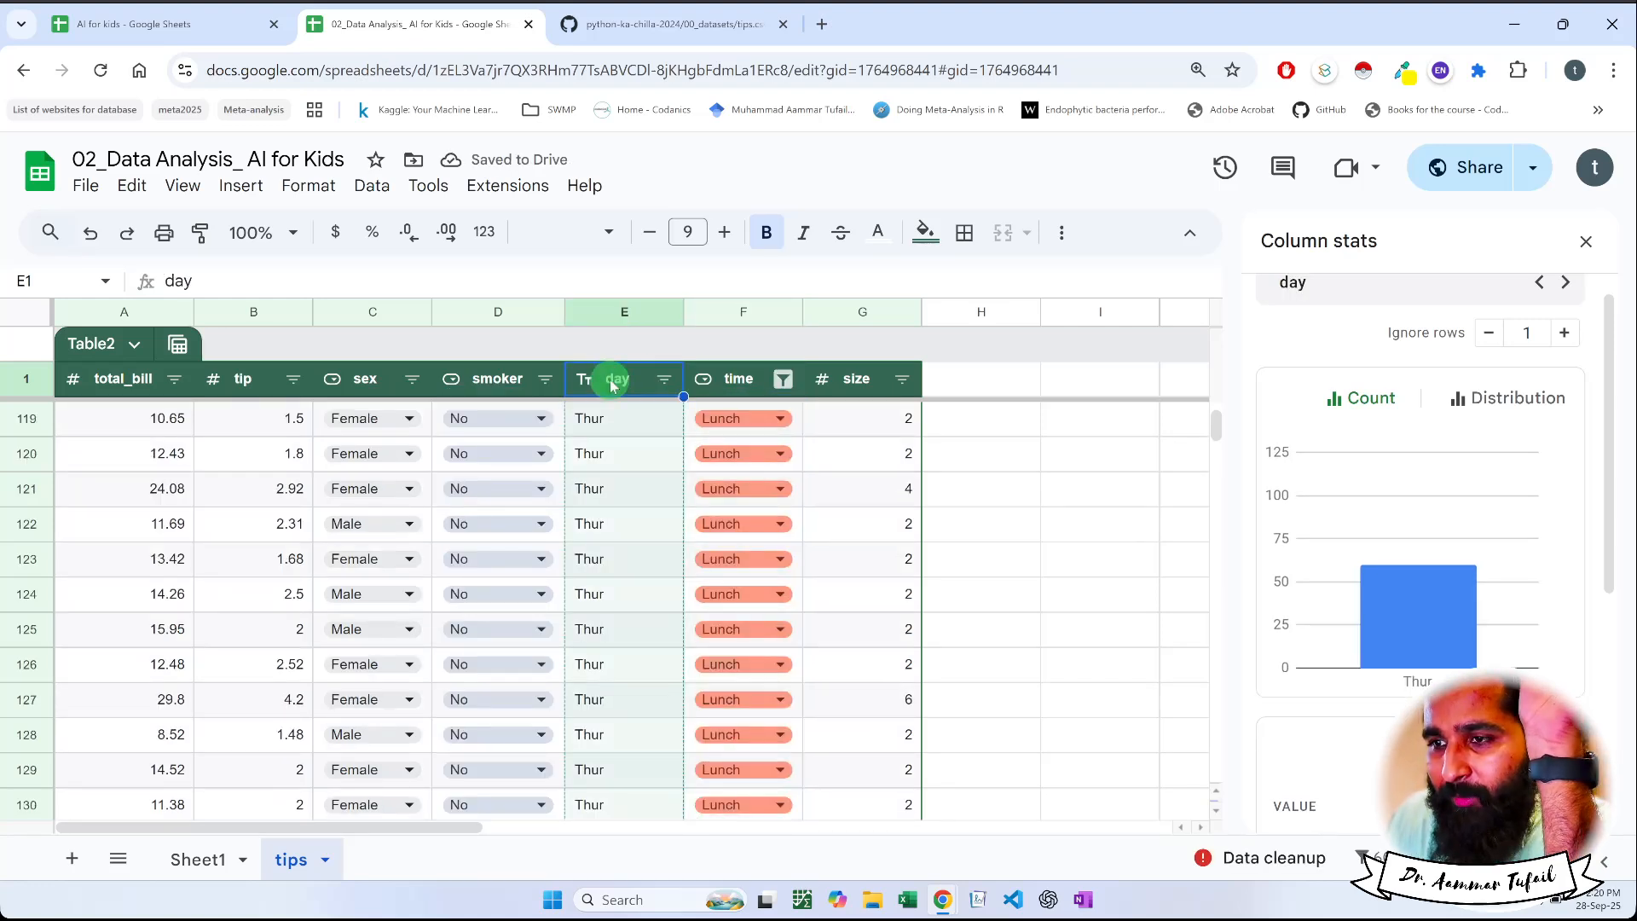
{"action": "mouse_move", "coordinate": [1408, 632]}
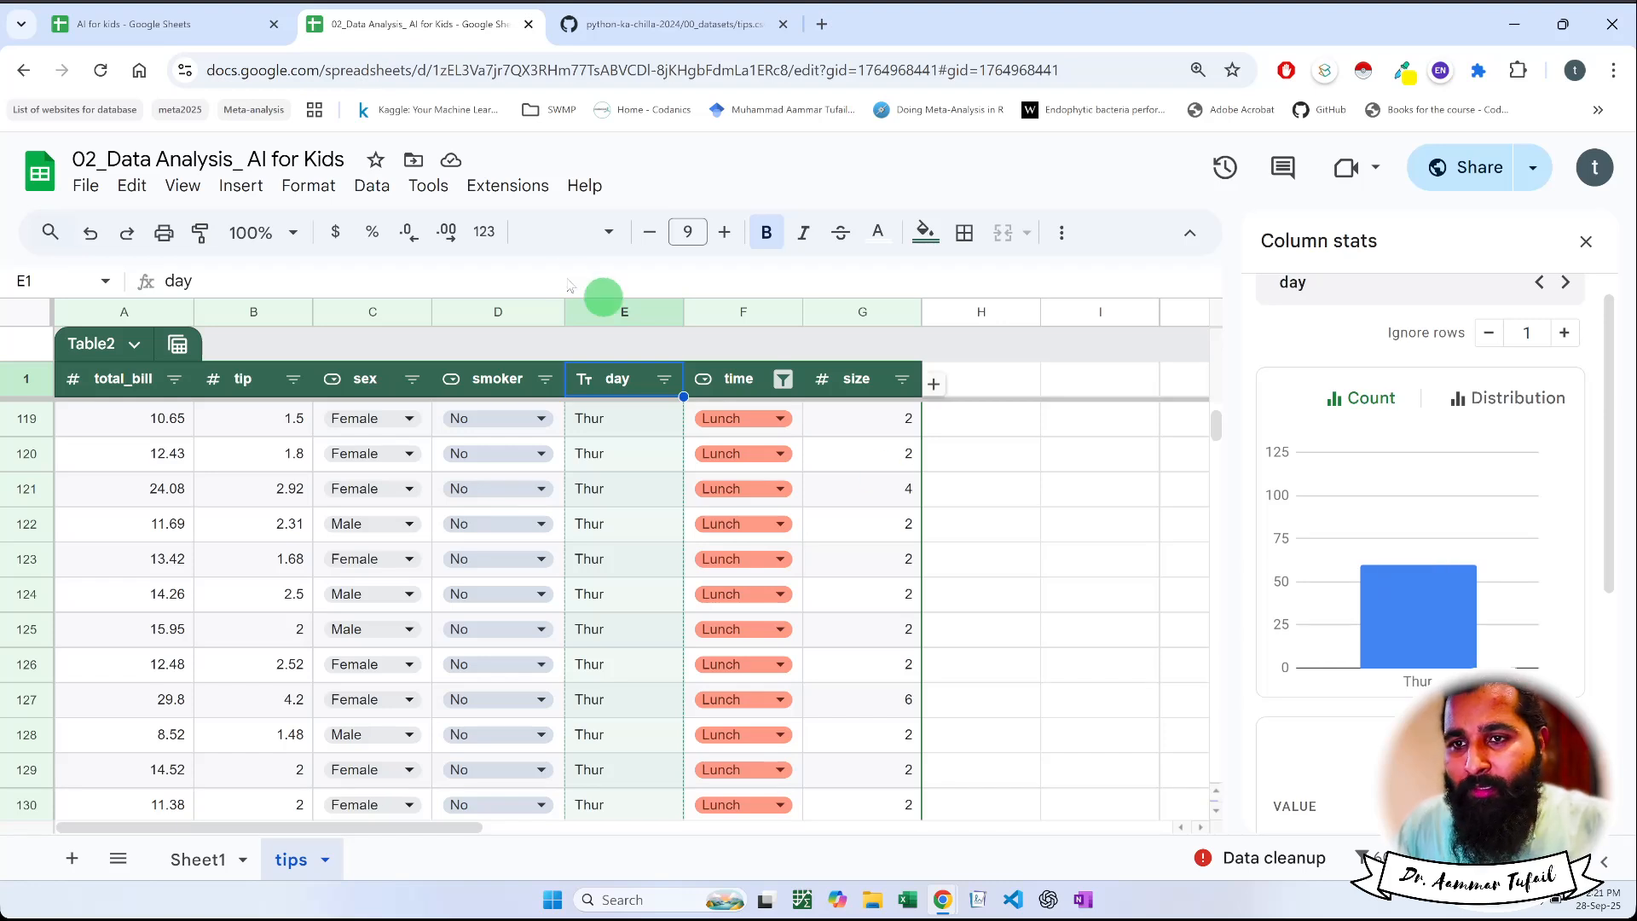
Include Dinner again in the time column's filter alongside Lunch
{"action": "left_click", "coordinate": [777, 378]}
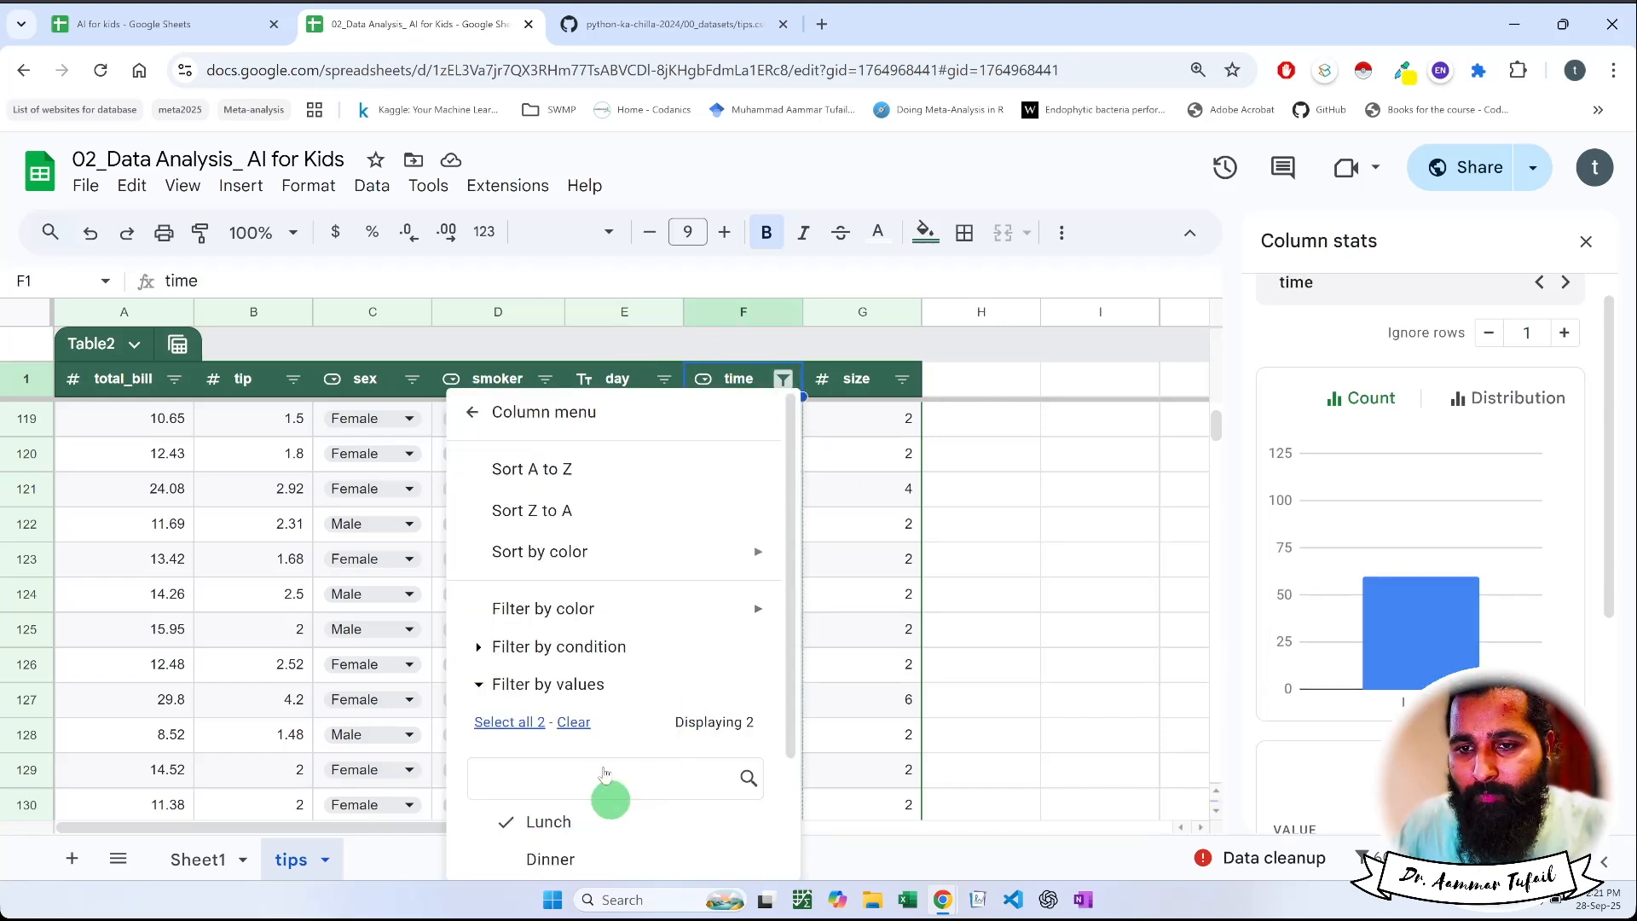
{"action": "scroll", "coordinate": [597, 751], "scroll_direction": "down", "scroll_amount": 2}
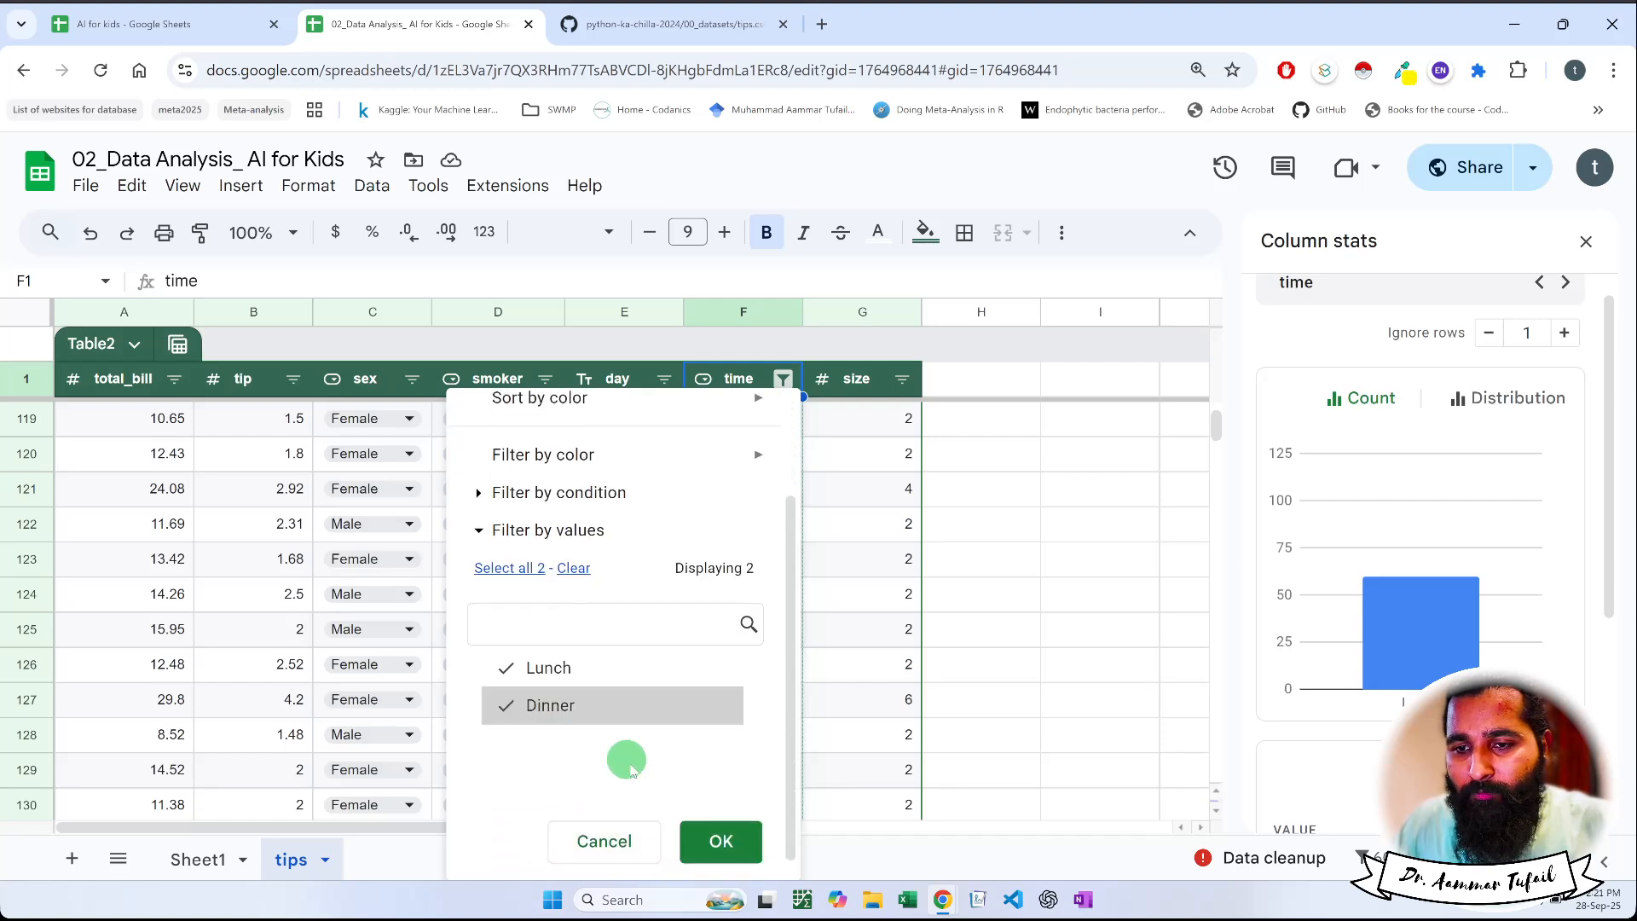
{"action": "left_click", "coordinate": [721, 848]}
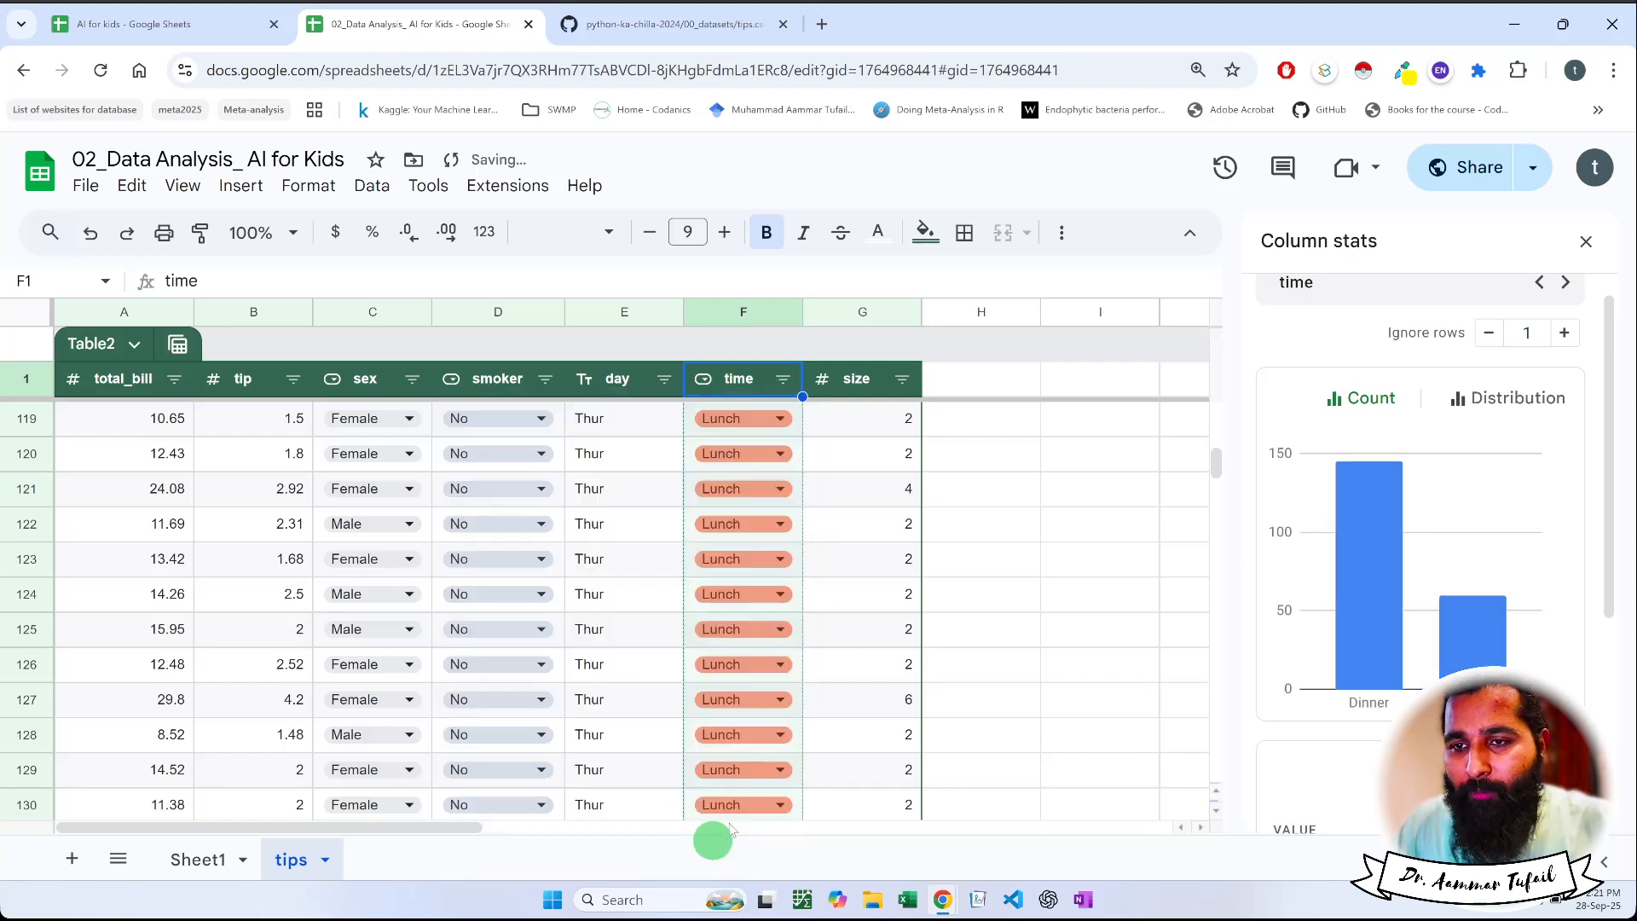
Filter the size column by values to show only 6, and review the time column's count chart
{"action": "left_click", "coordinate": [899, 385]}
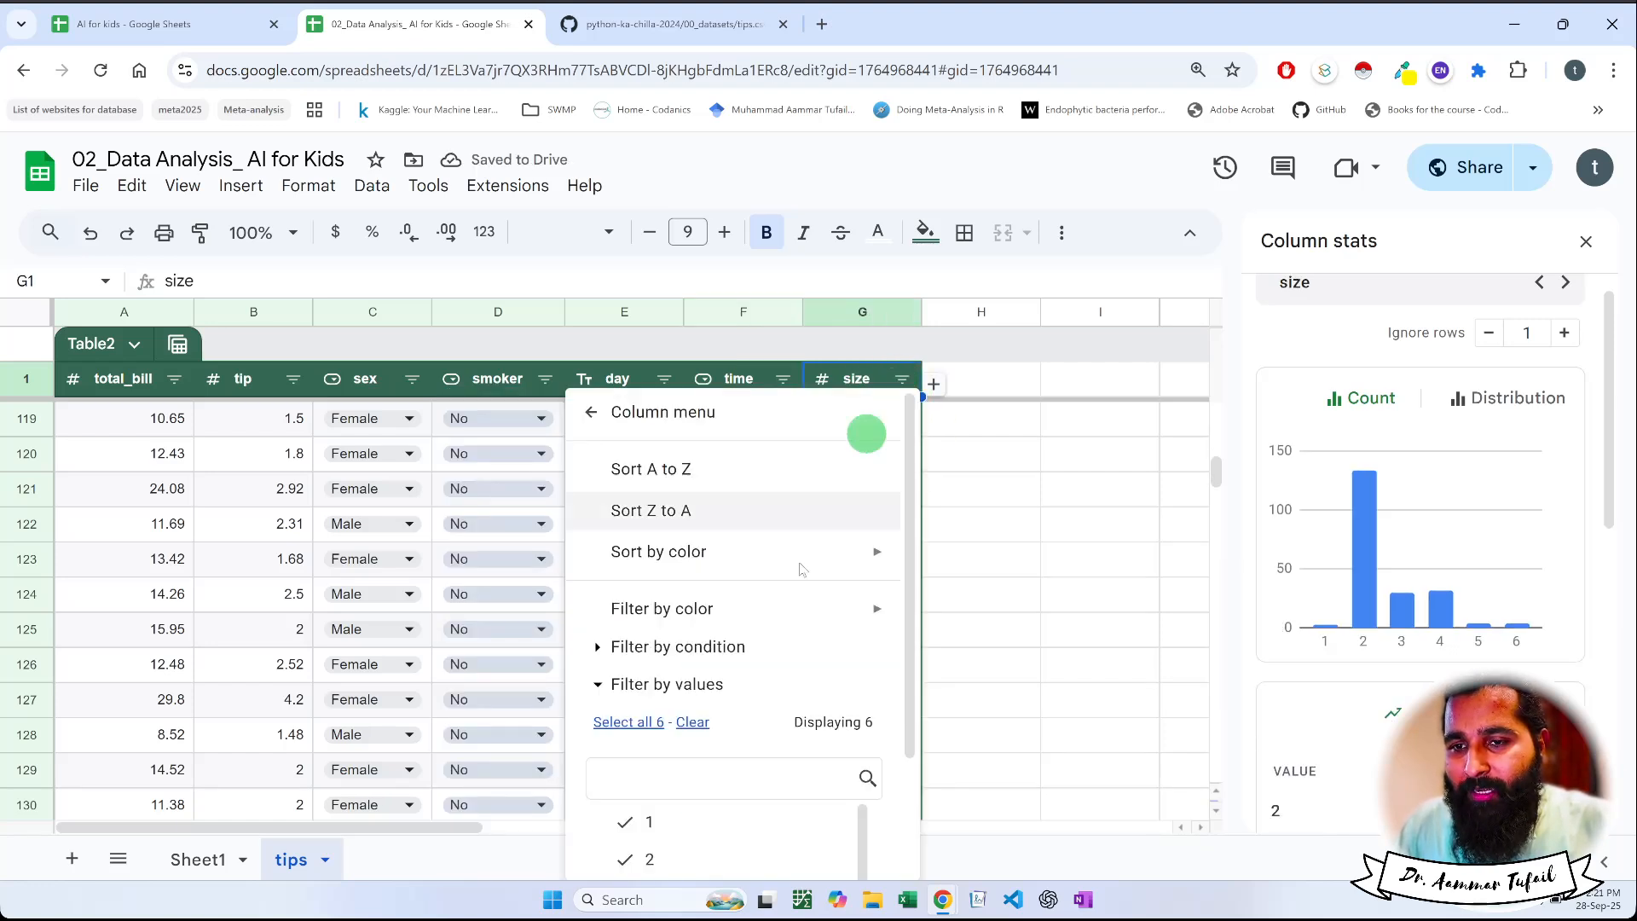
{"action": "scroll", "coordinate": [715, 729], "scroll_direction": "down", "scroll_amount": 1}
{"action": "scroll", "coordinate": [714, 729], "scroll_direction": "down", "scroll_amount": 1}
{"action": "left_click", "coordinate": [692, 568]}
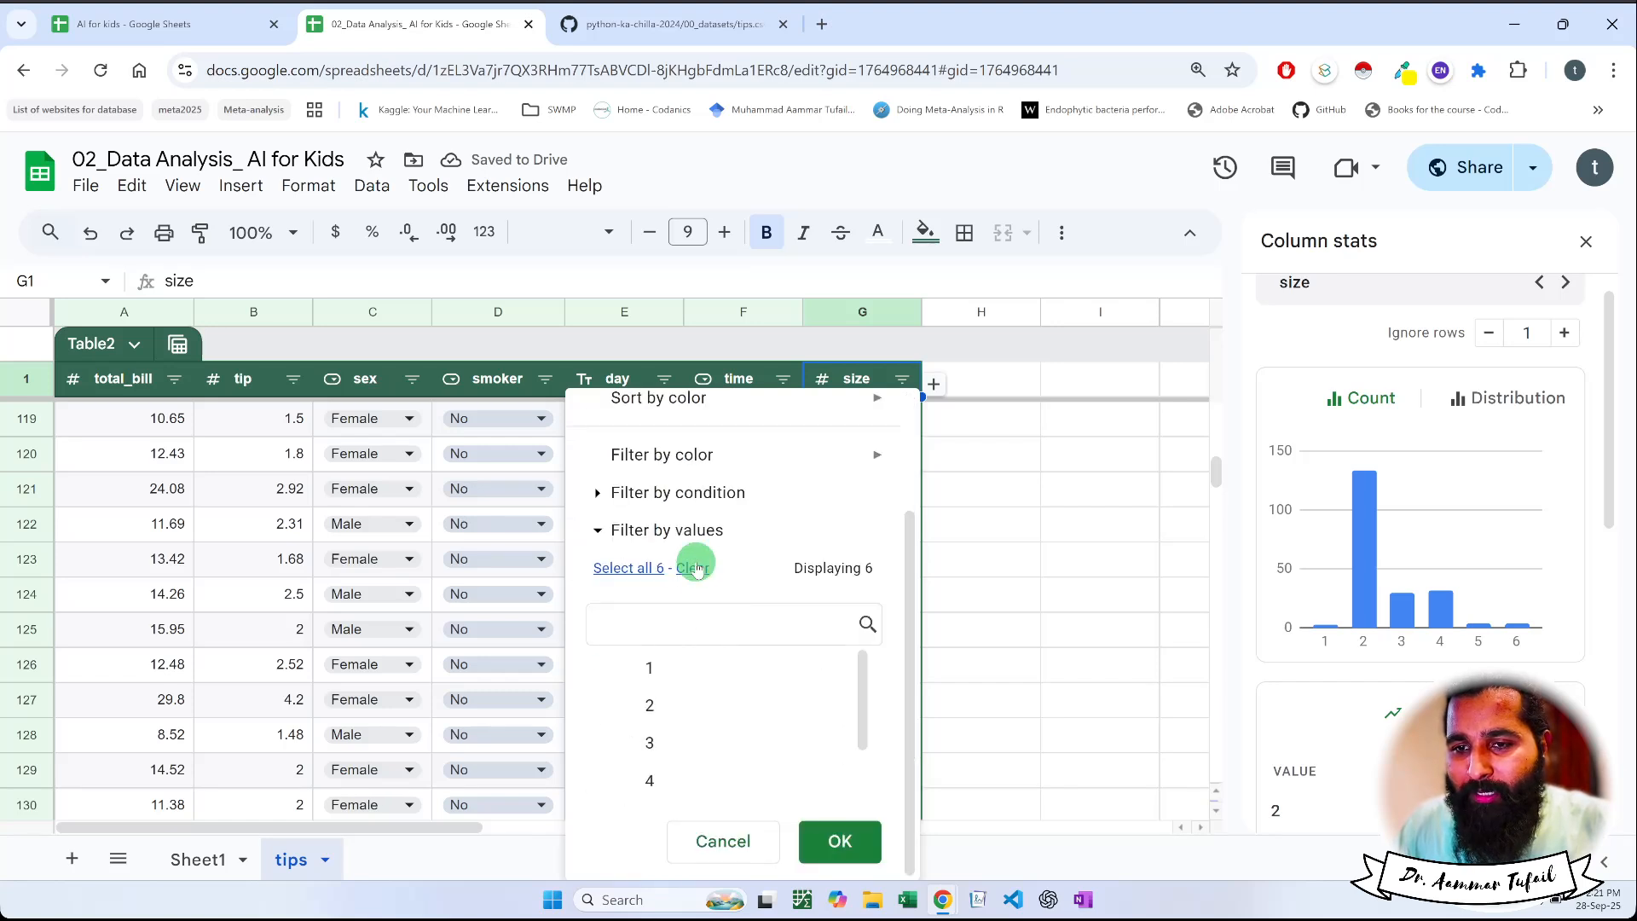
{"action": "scroll", "coordinate": [674, 759], "scroll_direction": "down", "scroll_amount": 2}
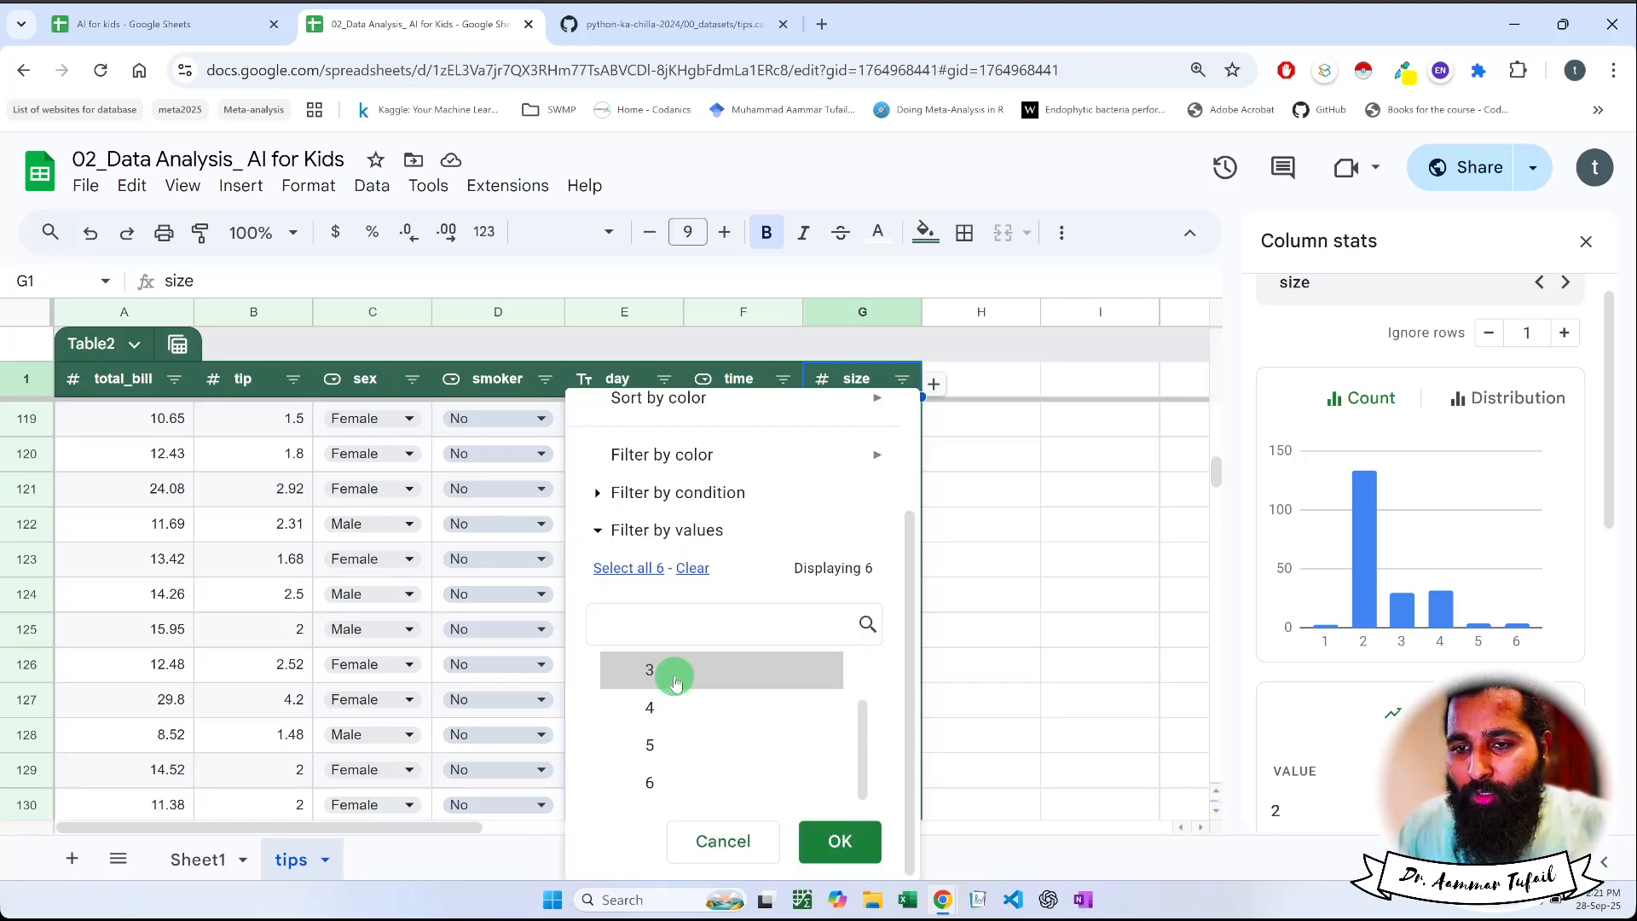
{"action": "scroll", "coordinate": [673, 674], "scroll_direction": "up", "scroll_amount": 2}
{"action": "scroll", "coordinate": [669, 733], "scroll_direction": "down", "scroll_amount": 2}
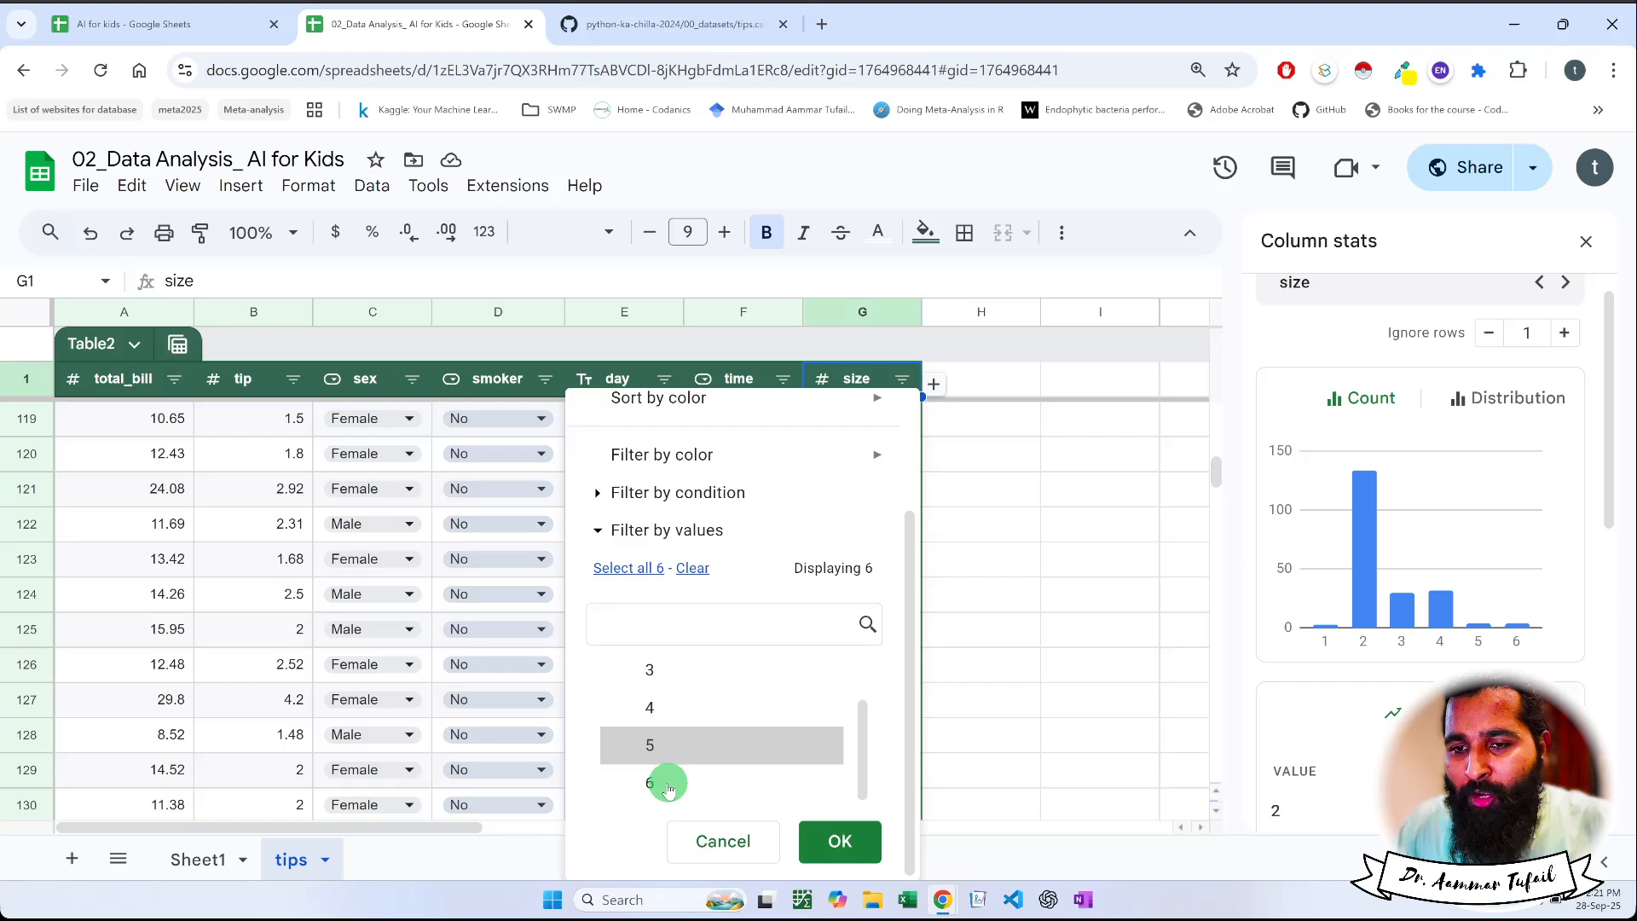
{"action": "left_click", "coordinate": [667, 782]}
{"action": "left_click", "coordinate": [818, 840]}
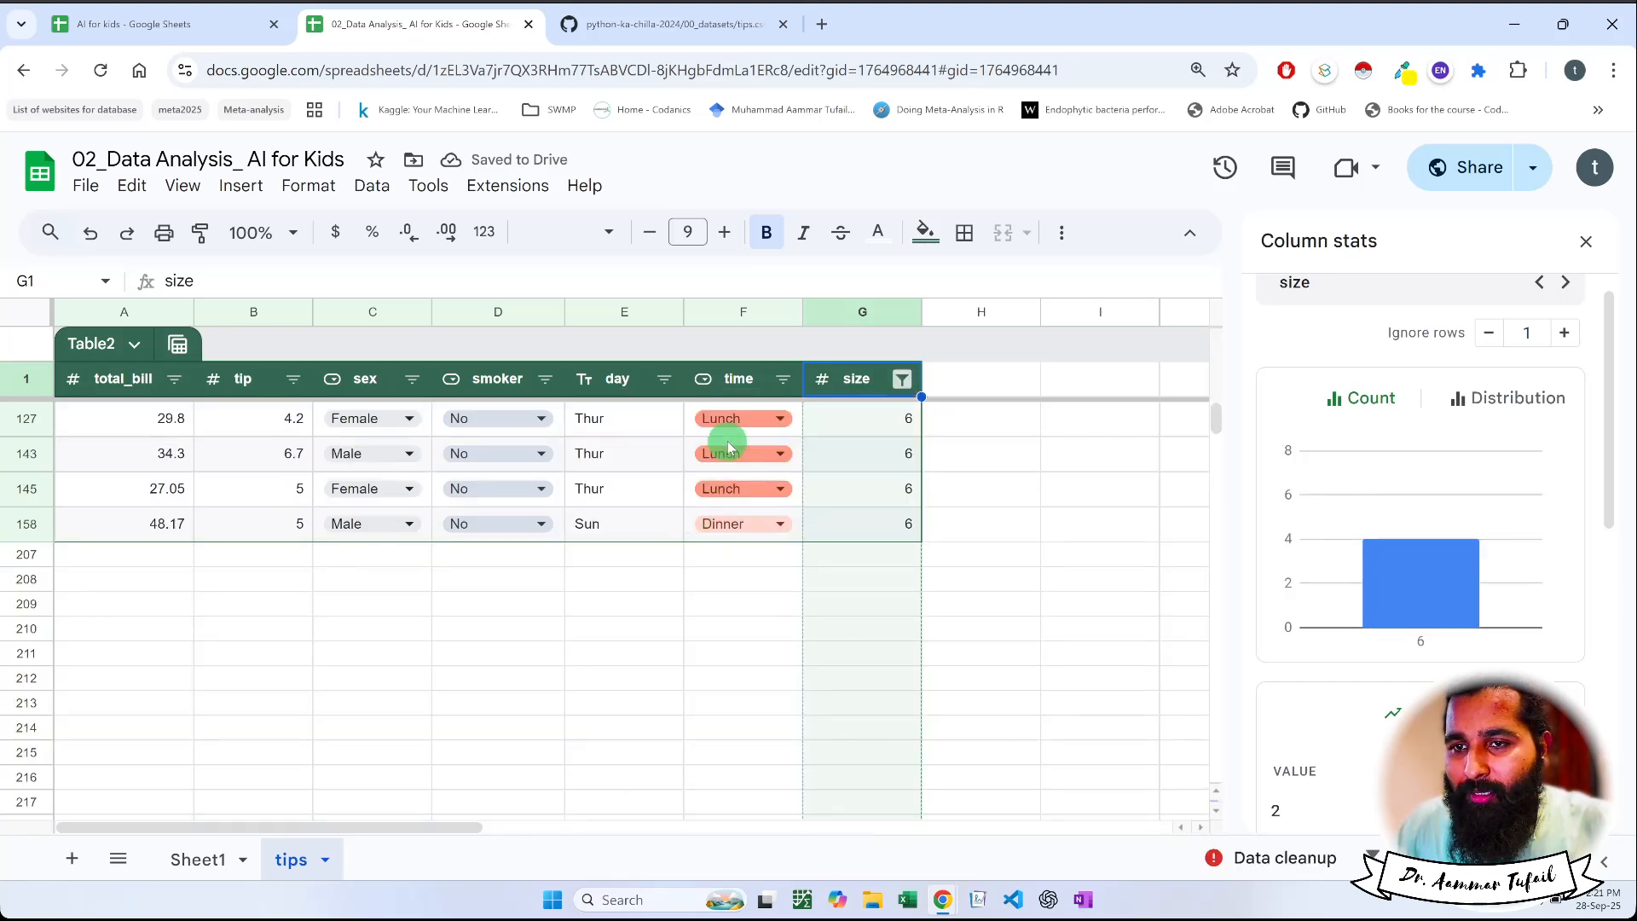
{"action": "left_click", "coordinate": [738, 388]}
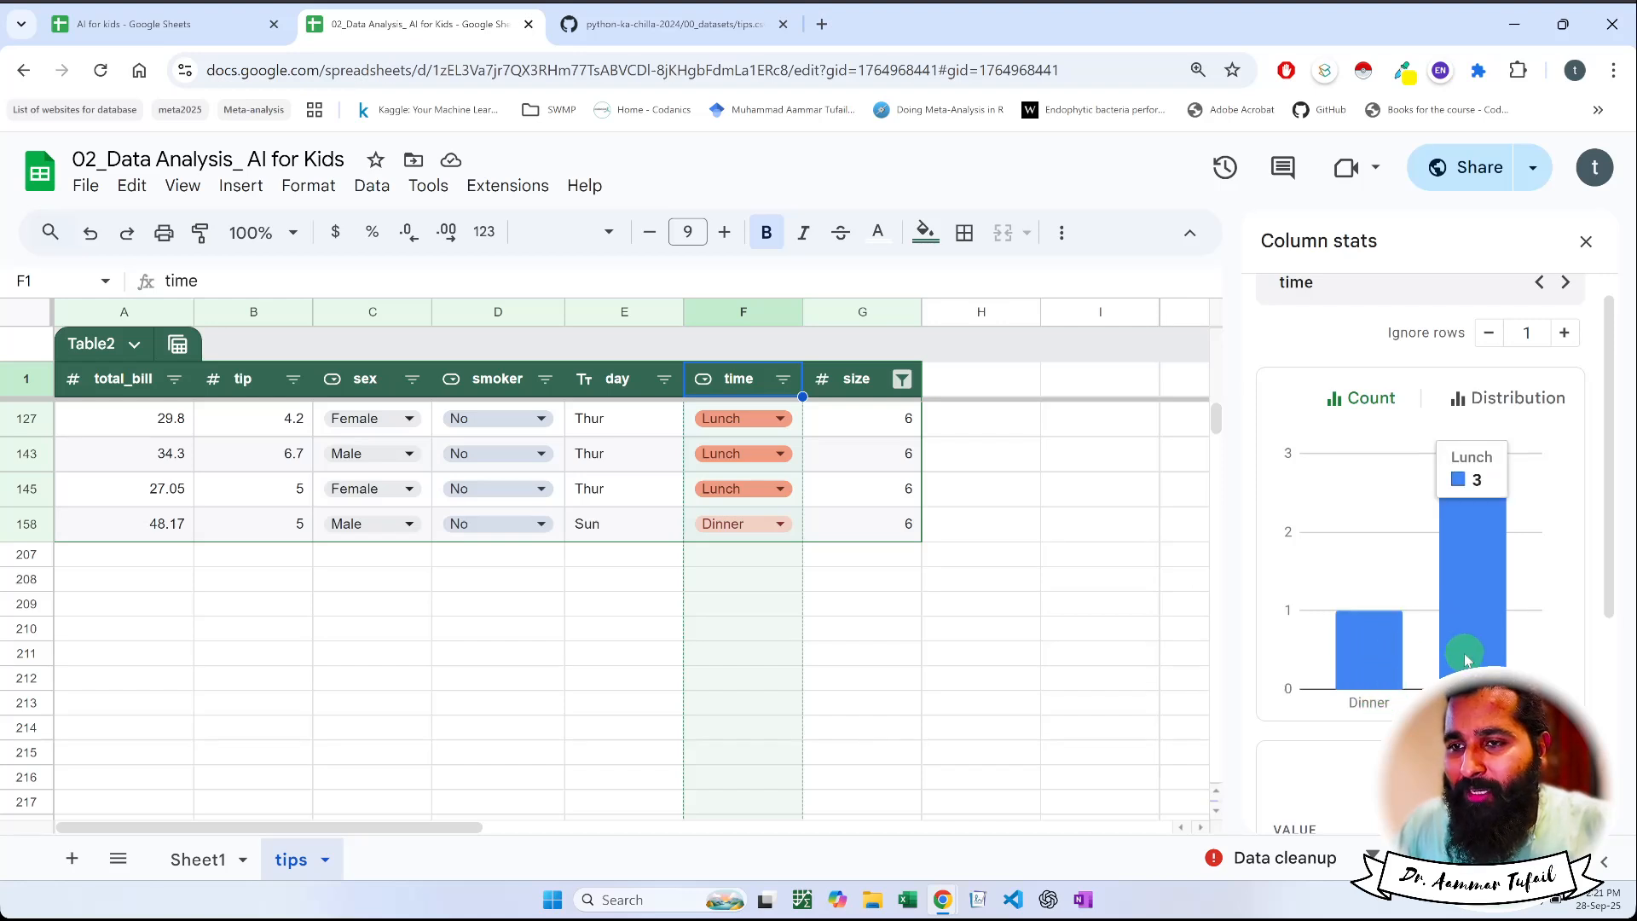
Review the day column's count chart, and include all six values again in the size column's filter
{"action": "left_click", "coordinate": [614, 379]}
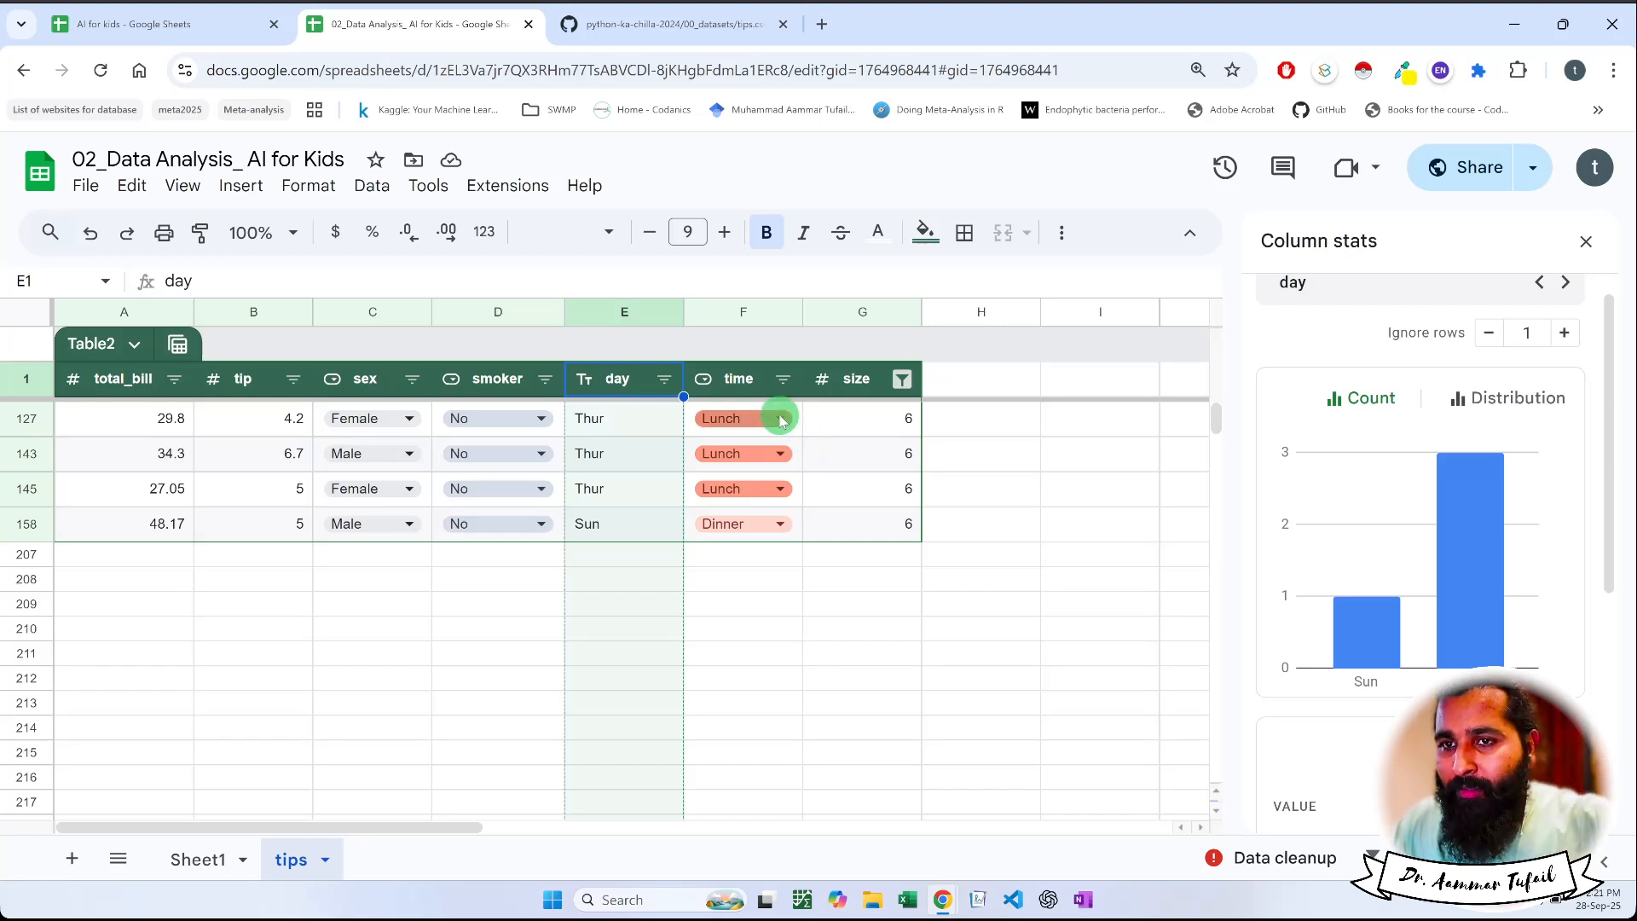
{"action": "left_click", "coordinate": [901, 382]}
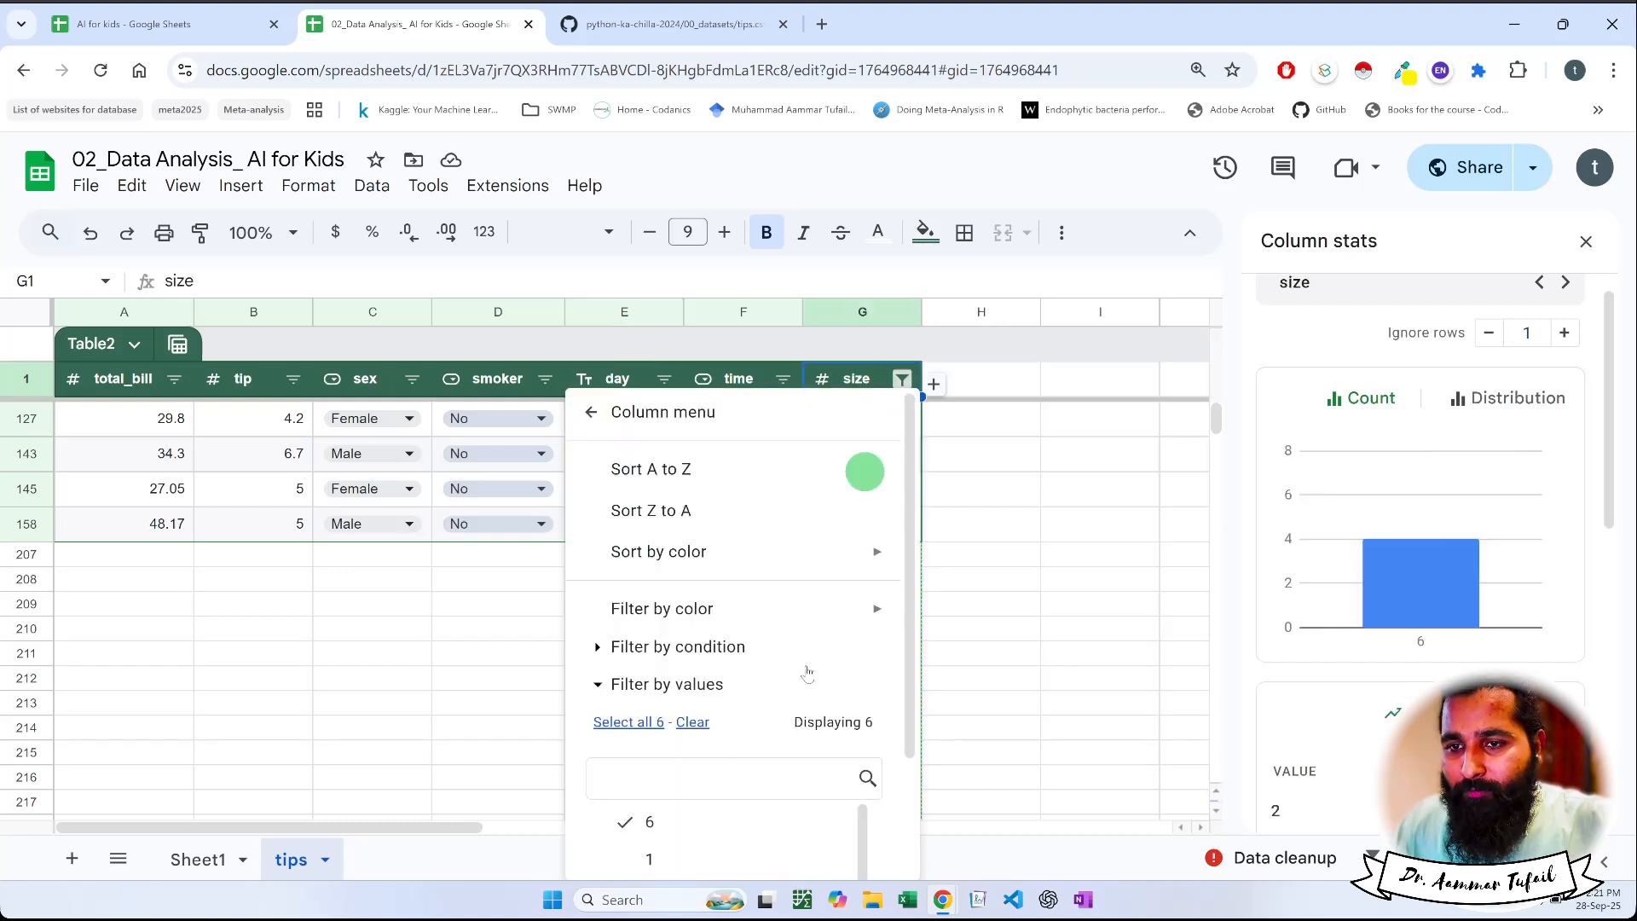
{"action": "scroll", "coordinate": [698, 767], "scroll_direction": "down", "scroll_amount": 1}
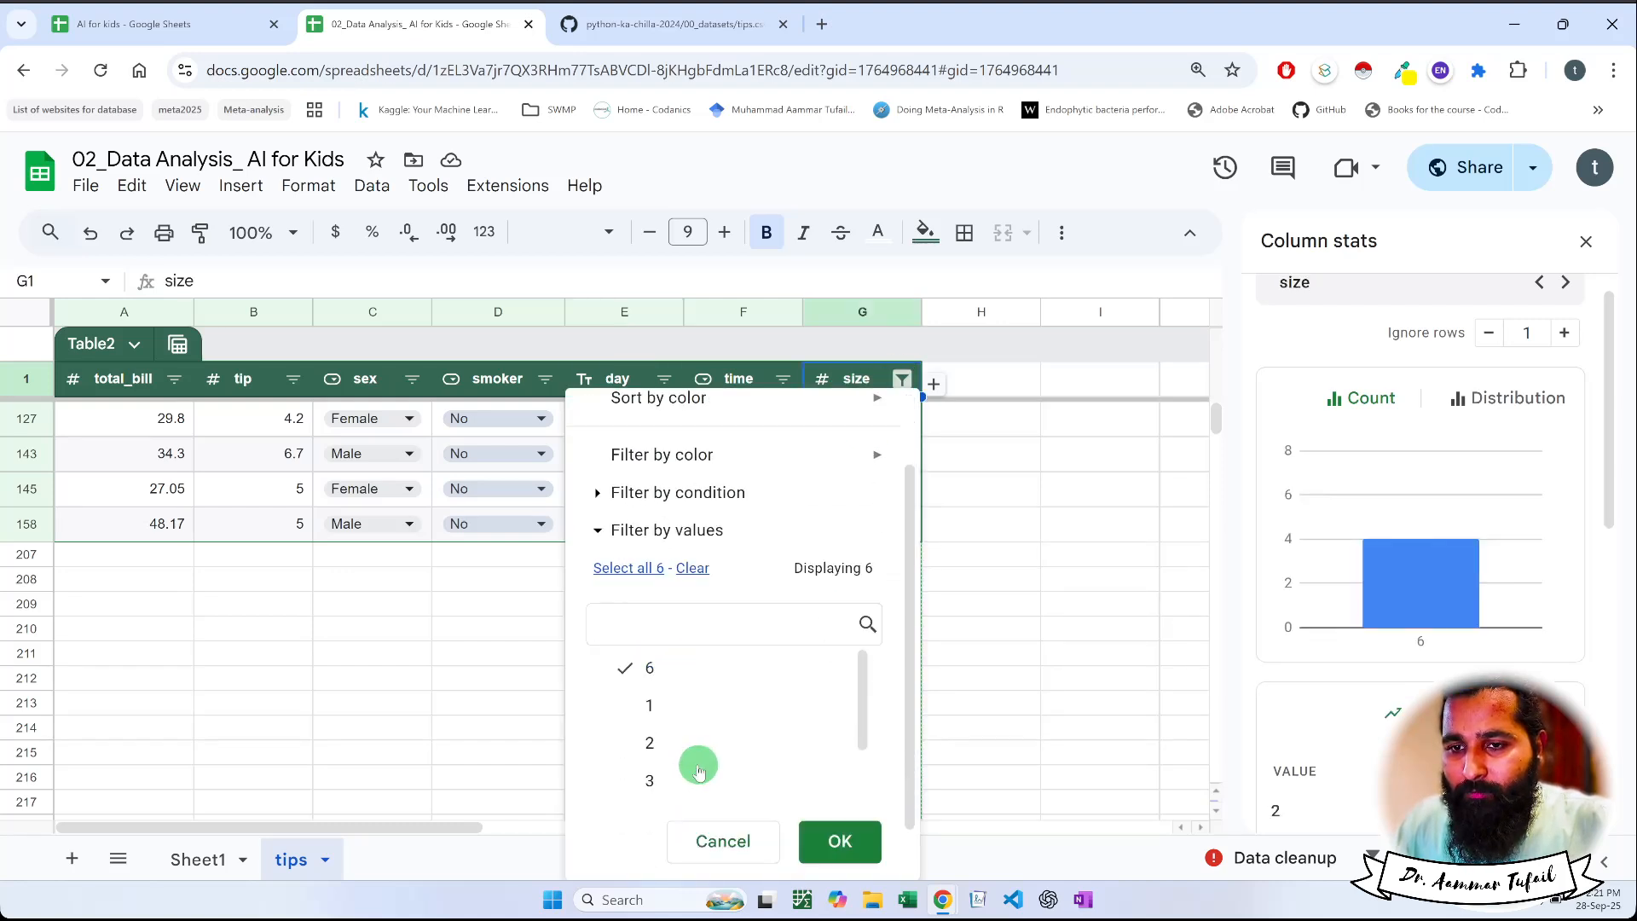
{"action": "left_click", "coordinate": [636, 568]}
{"action": "left_click", "coordinate": [833, 842]}
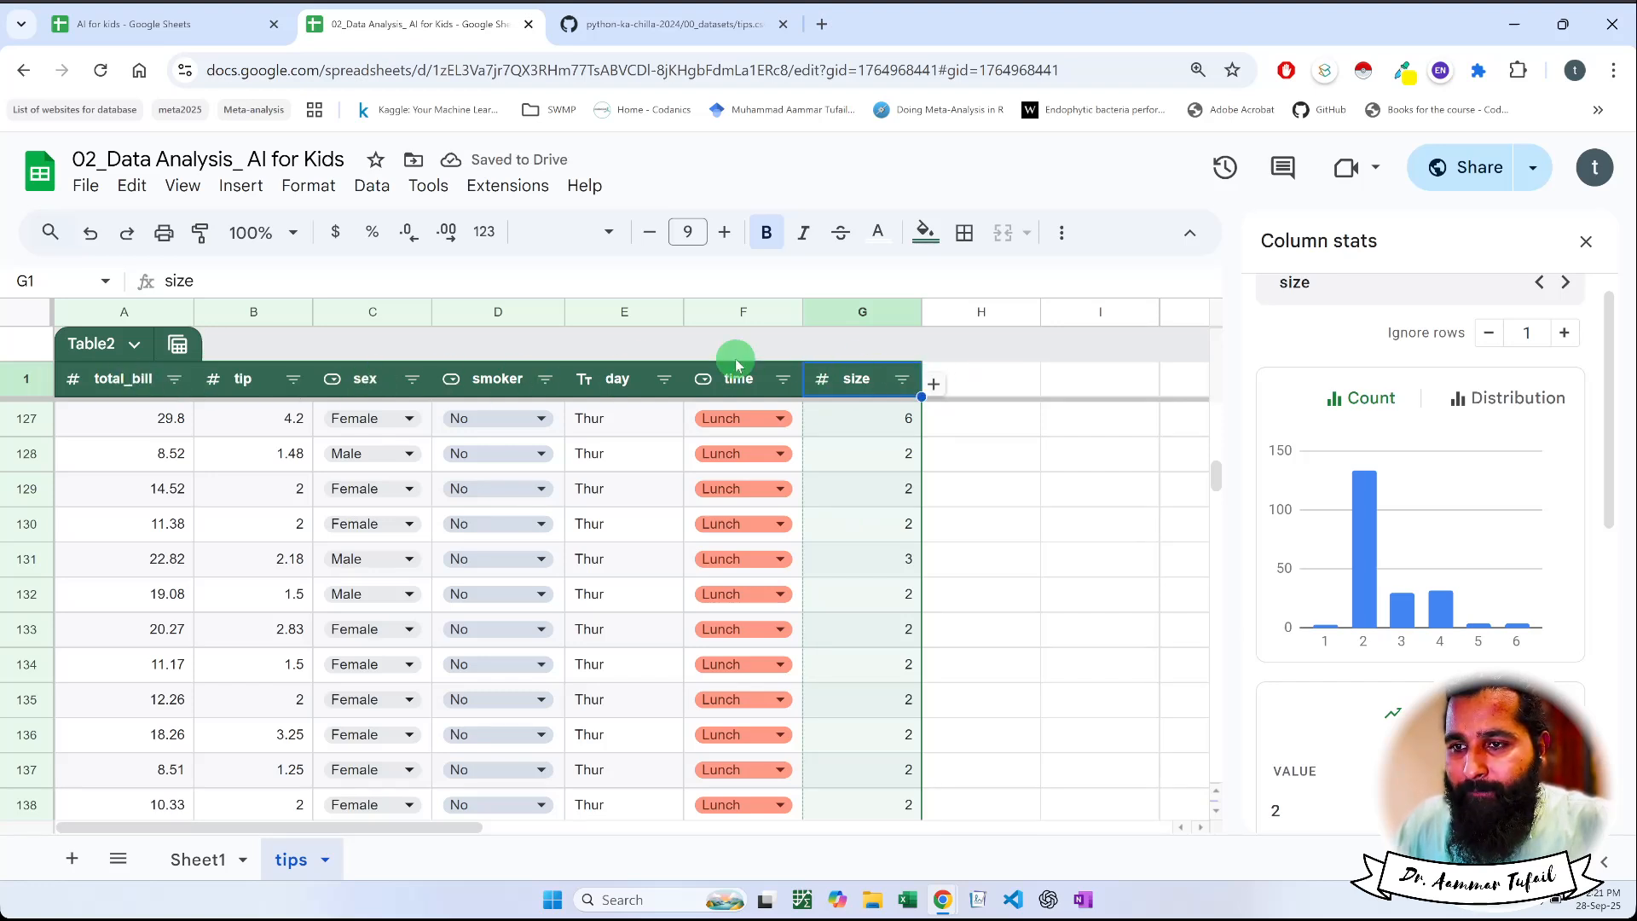
Filter the sex column by values to show only Female
{"action": "left_click", "coordinate": [412, 378]}
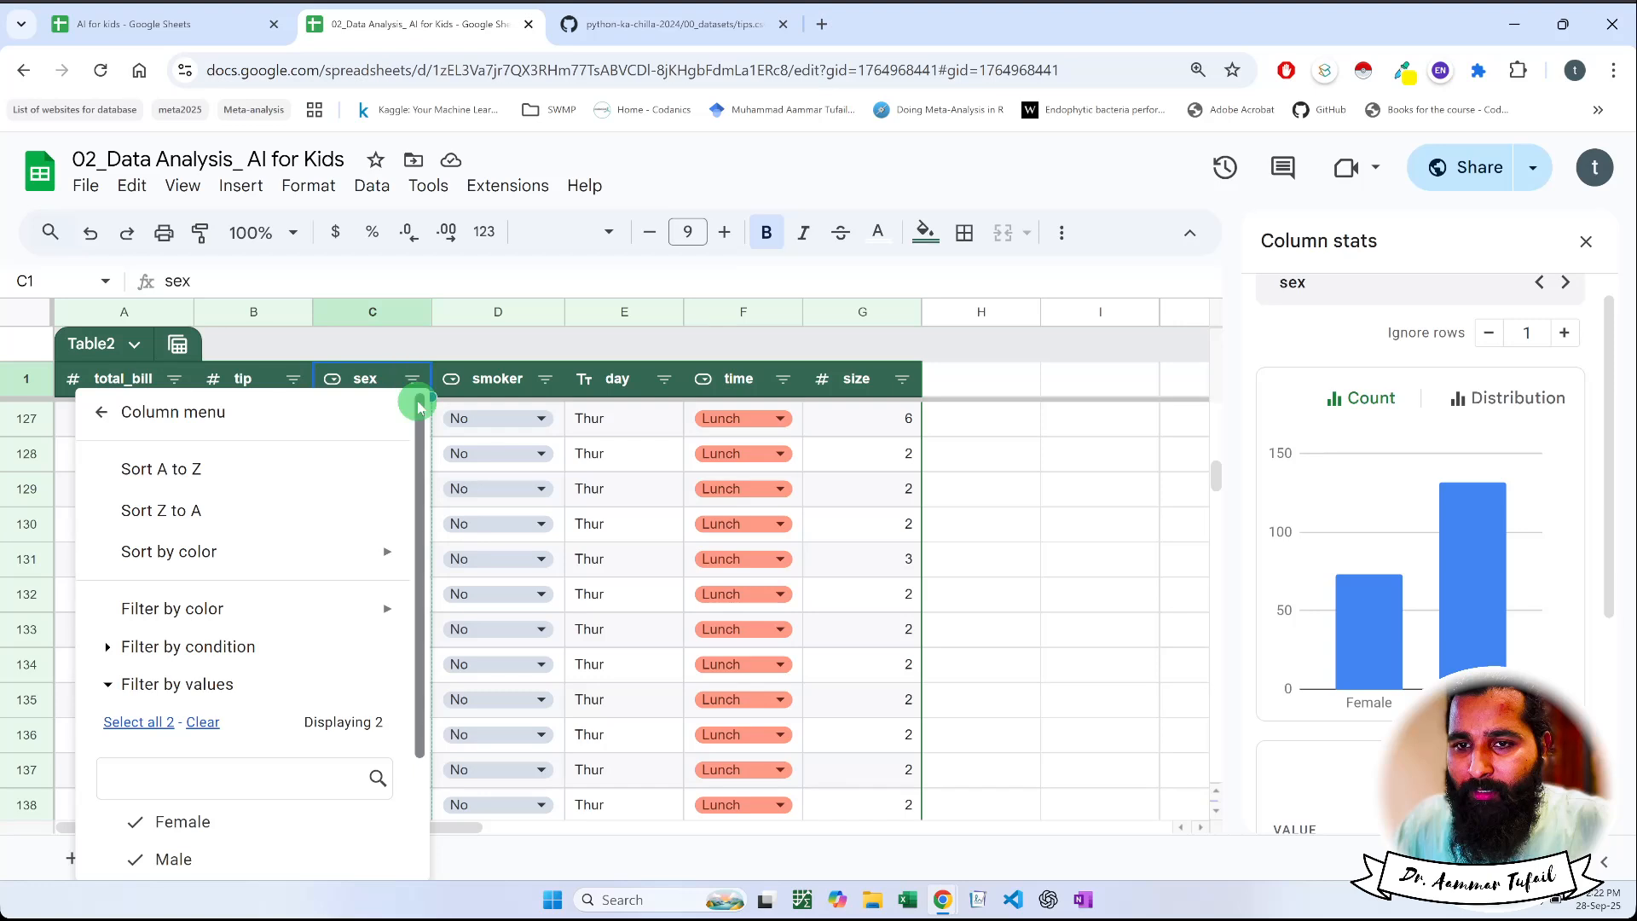
{"action": "left_click", "coordinate": [202, 723]}
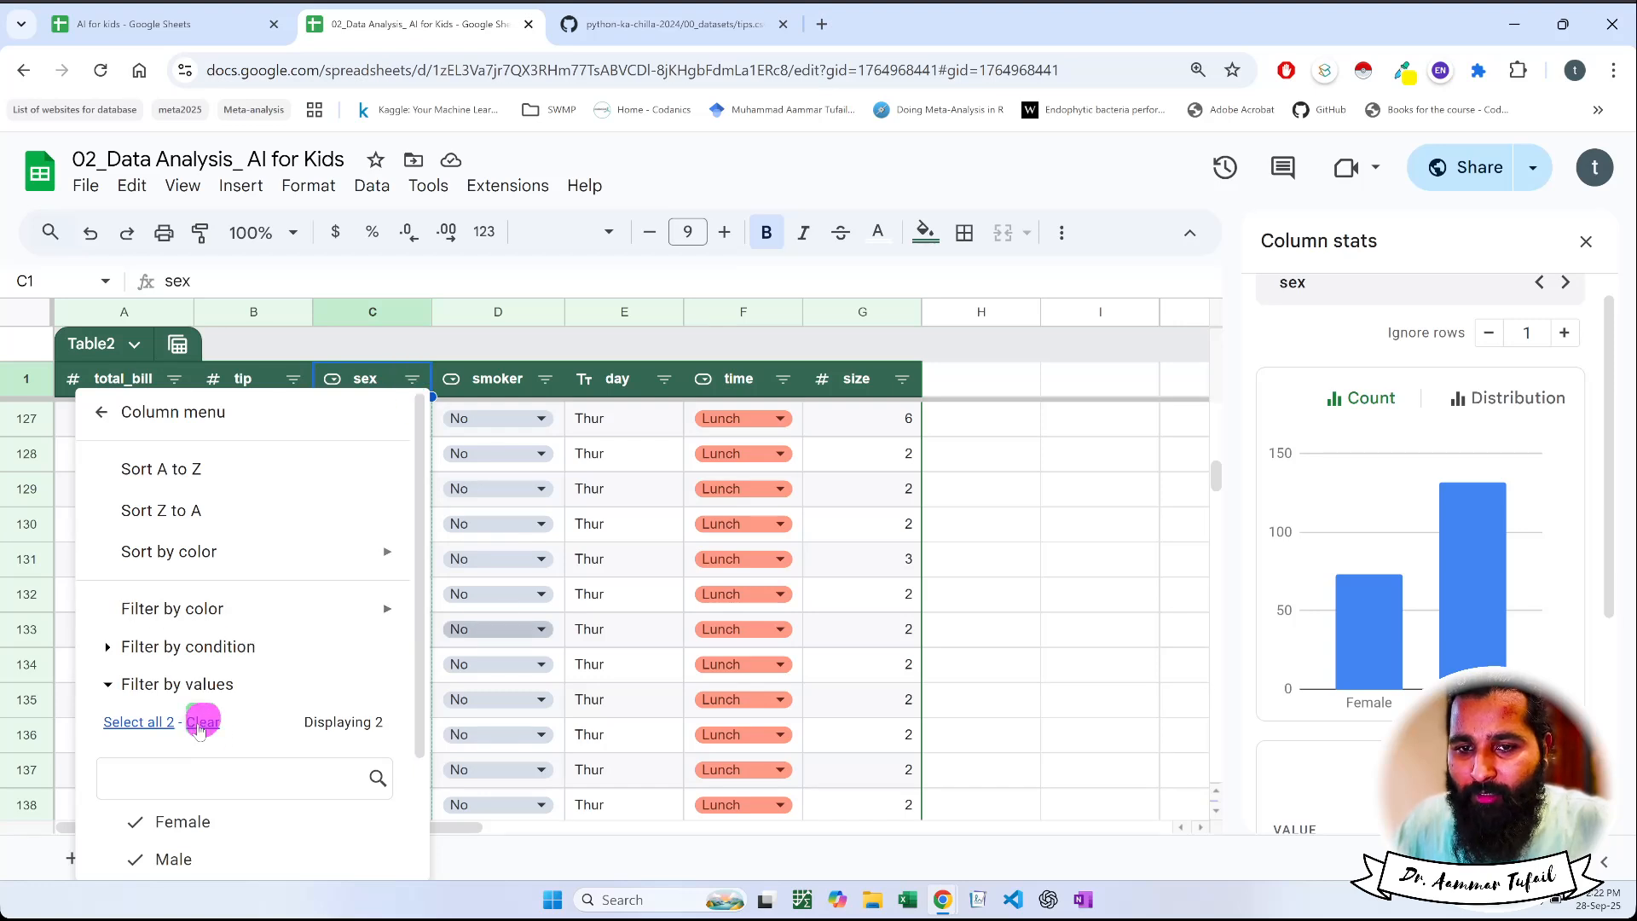
{"action": "left_click", "coordinate": [171, 822]}
{"action": "scroll", "coordinate": [375, 729], "scroll_direction": "down", "scroll_amount": 1}
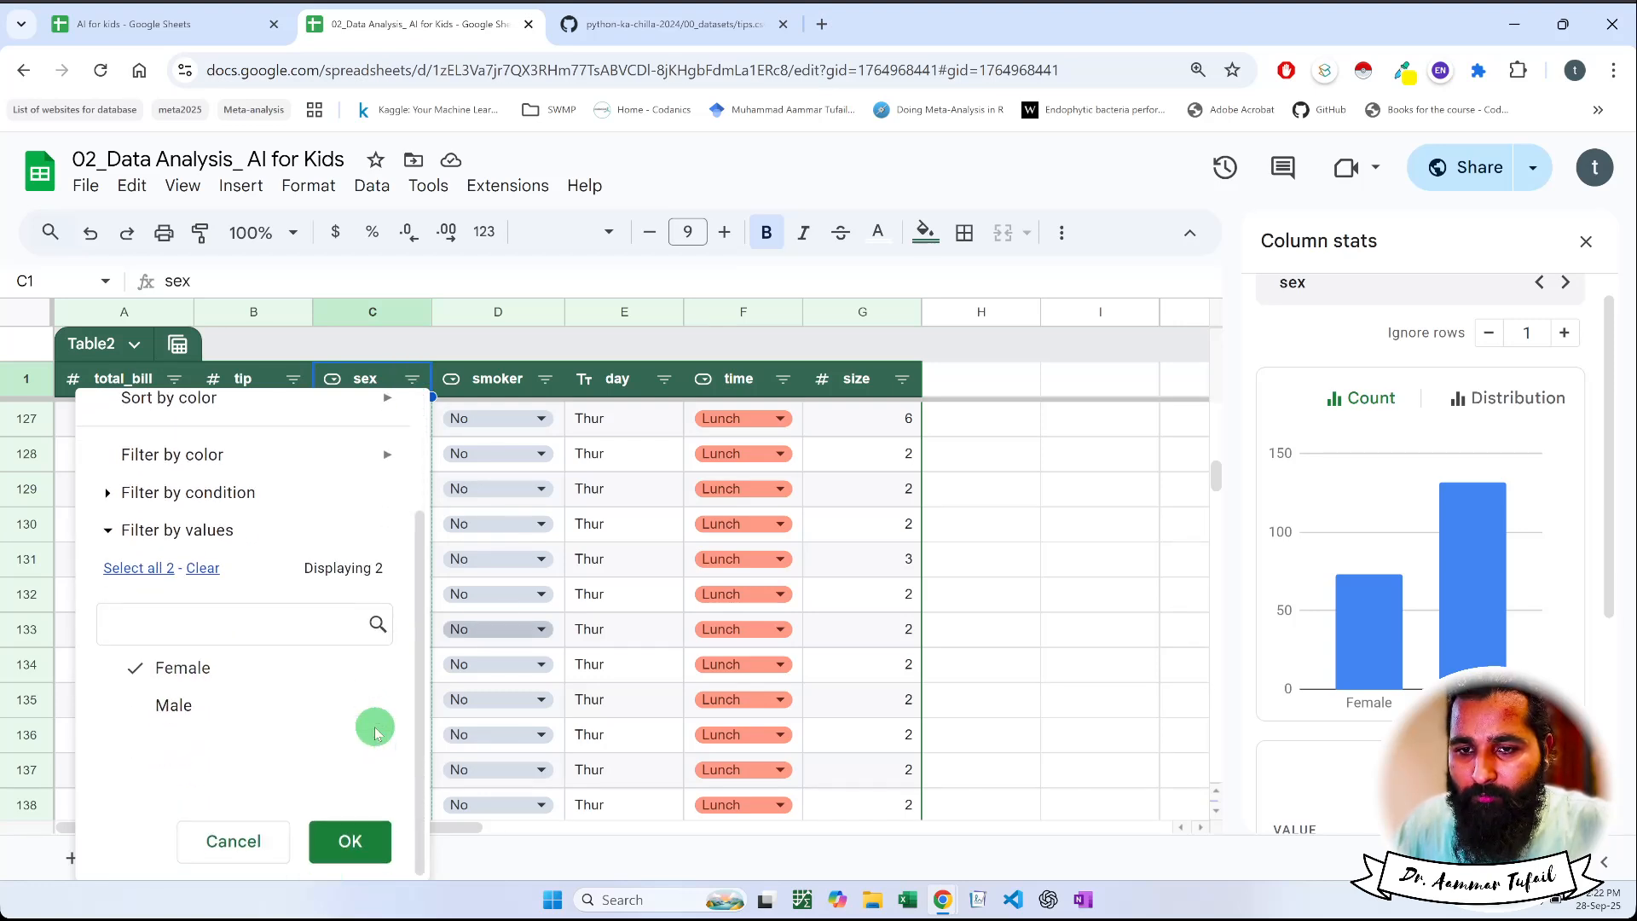
{"action": "left_click", "coordinate": [348, 842]}
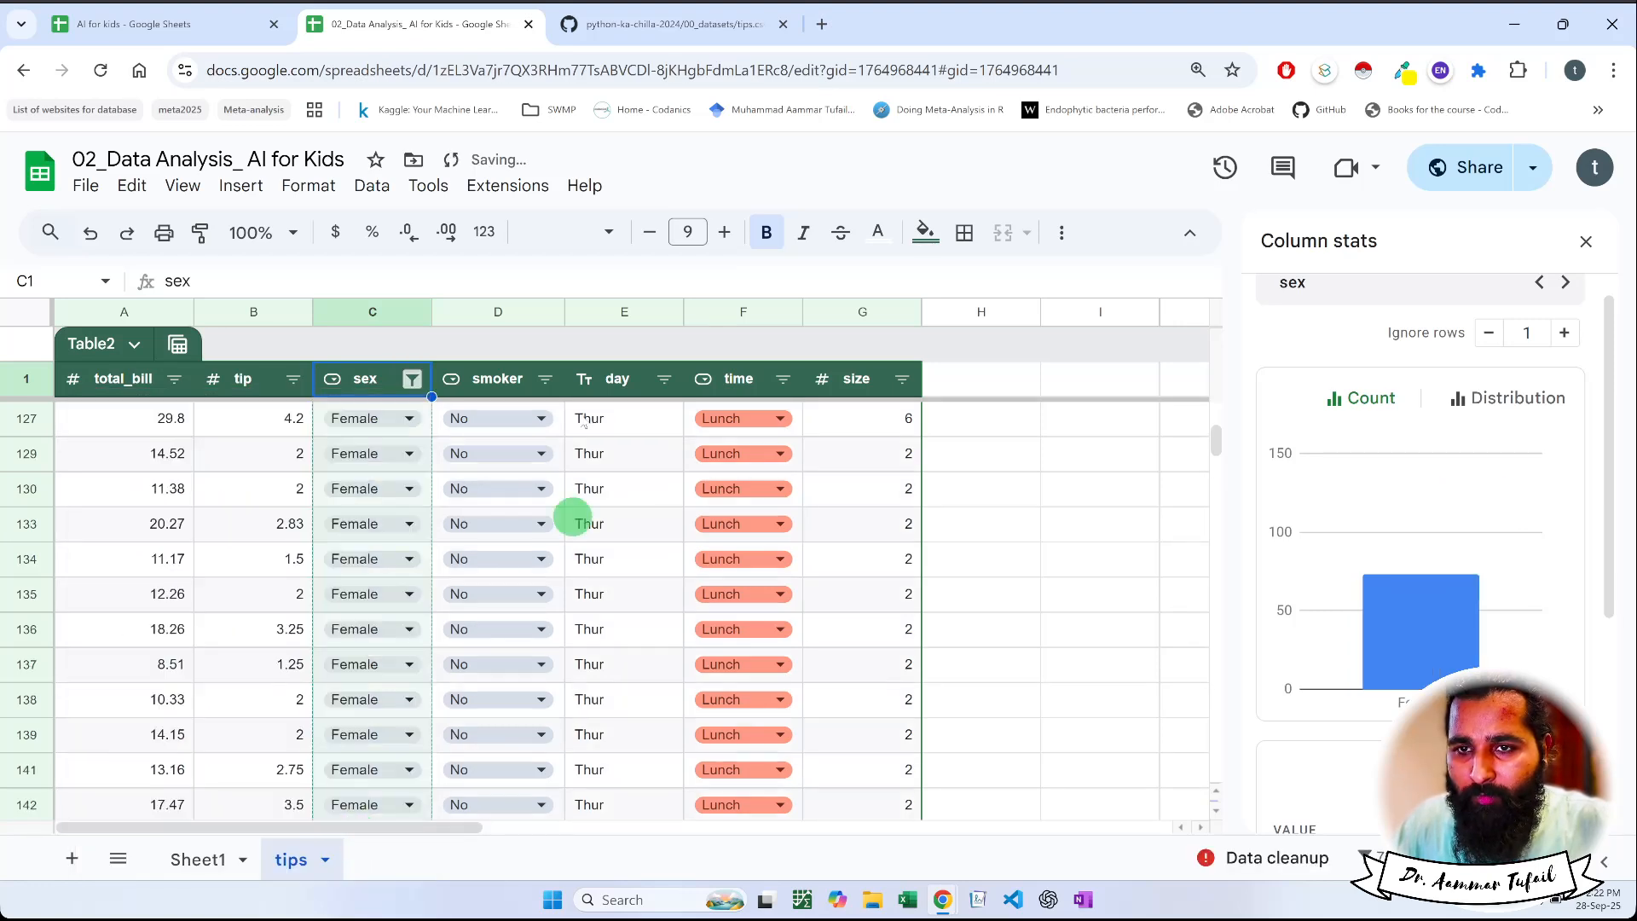
Review the count charts of the smoker, day, time and size columns for the female rows
{"action": "left_click", "coordinate": [545, 378]}
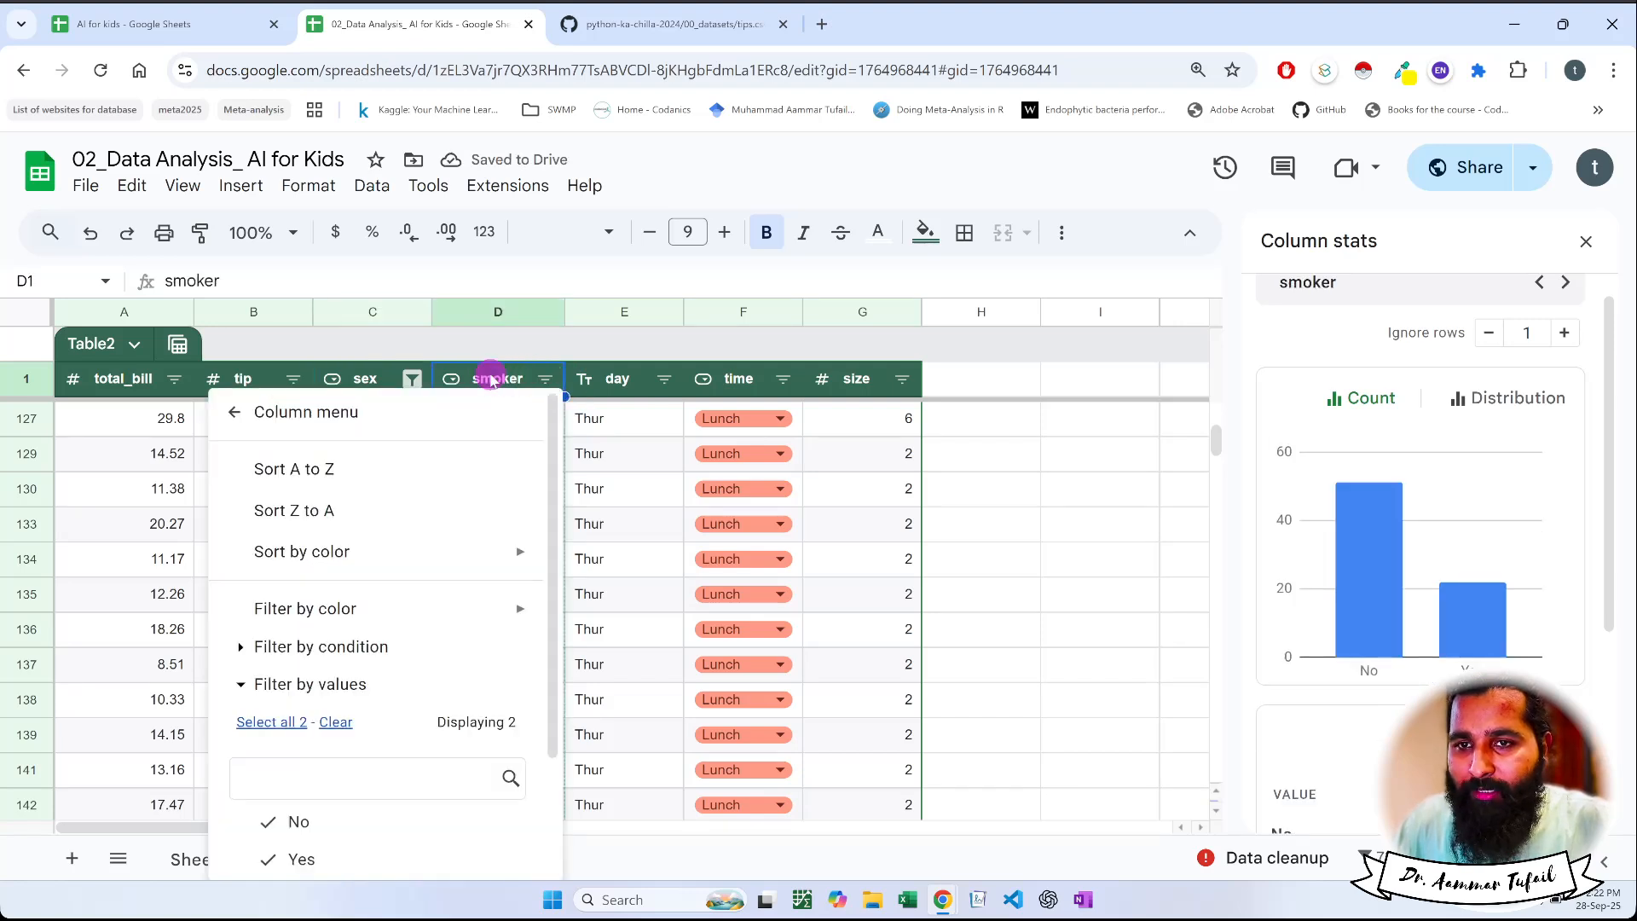
{"action": "left_click", "coordinate": [502, 379]}
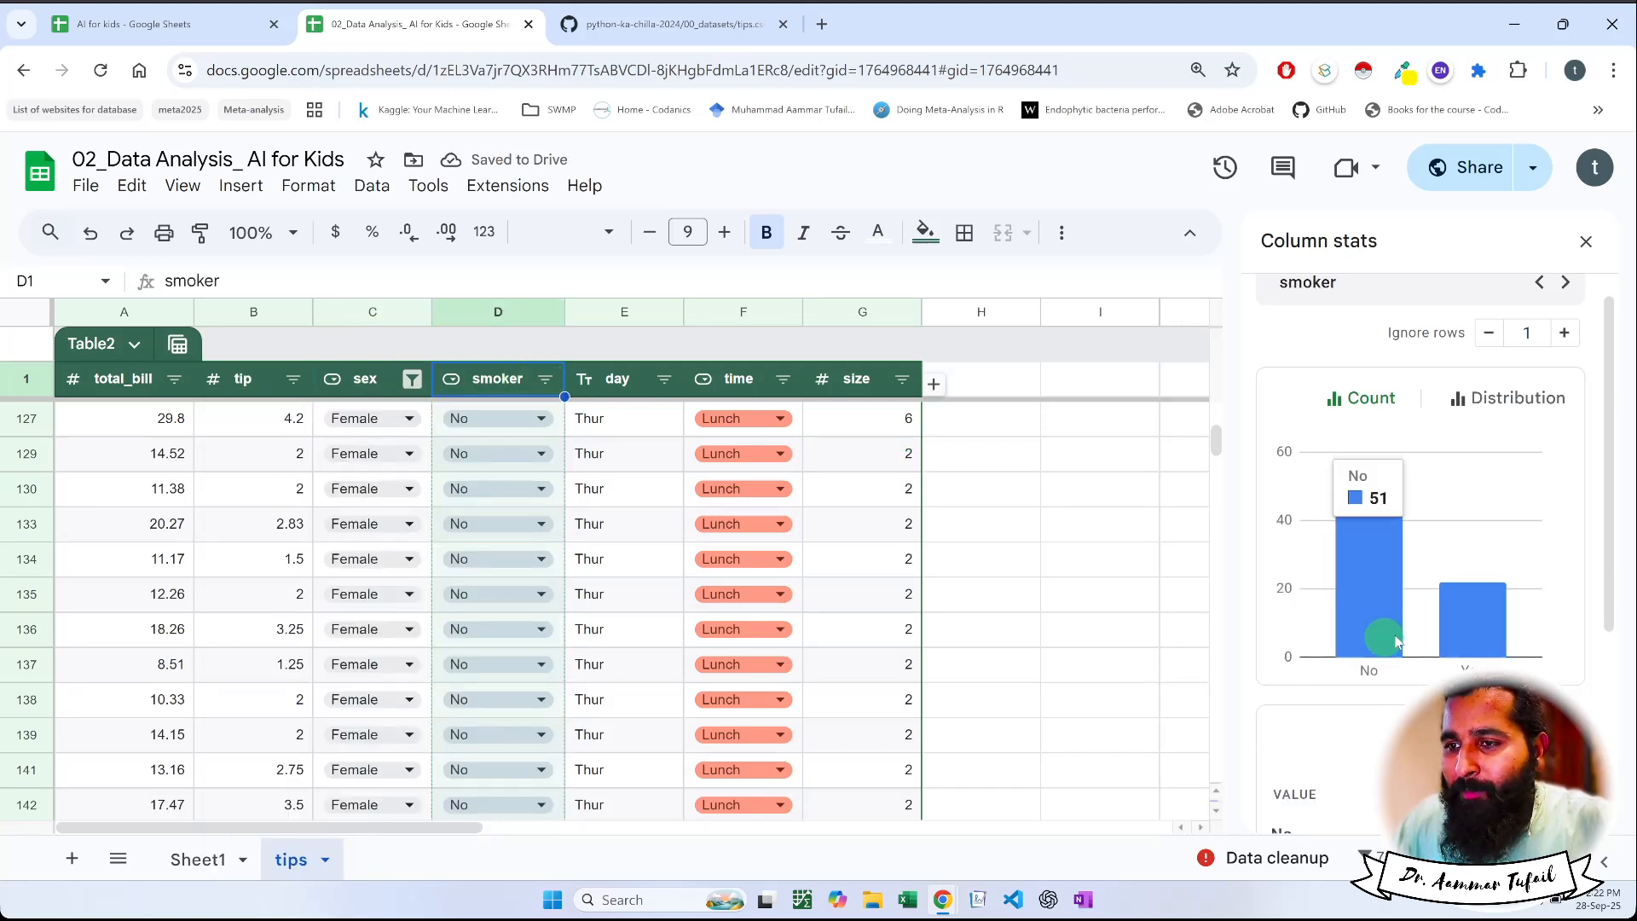
{"action": "mouse_move", "coordinate": [1470, 635]}
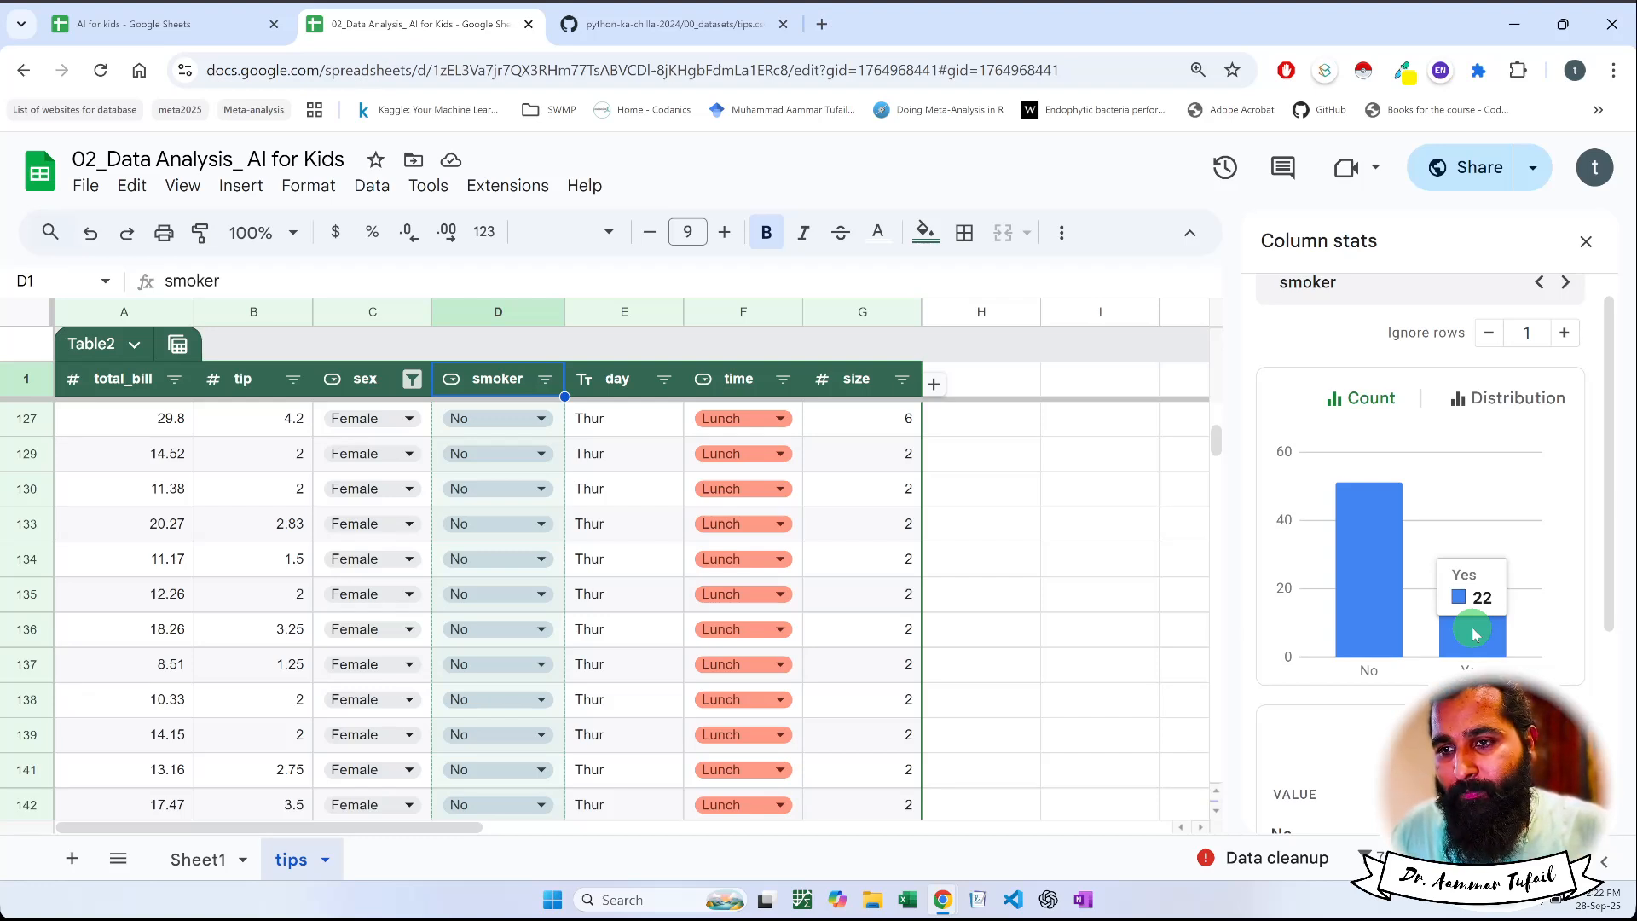
{"action": "left_click", "coordinate": [411, 378]}
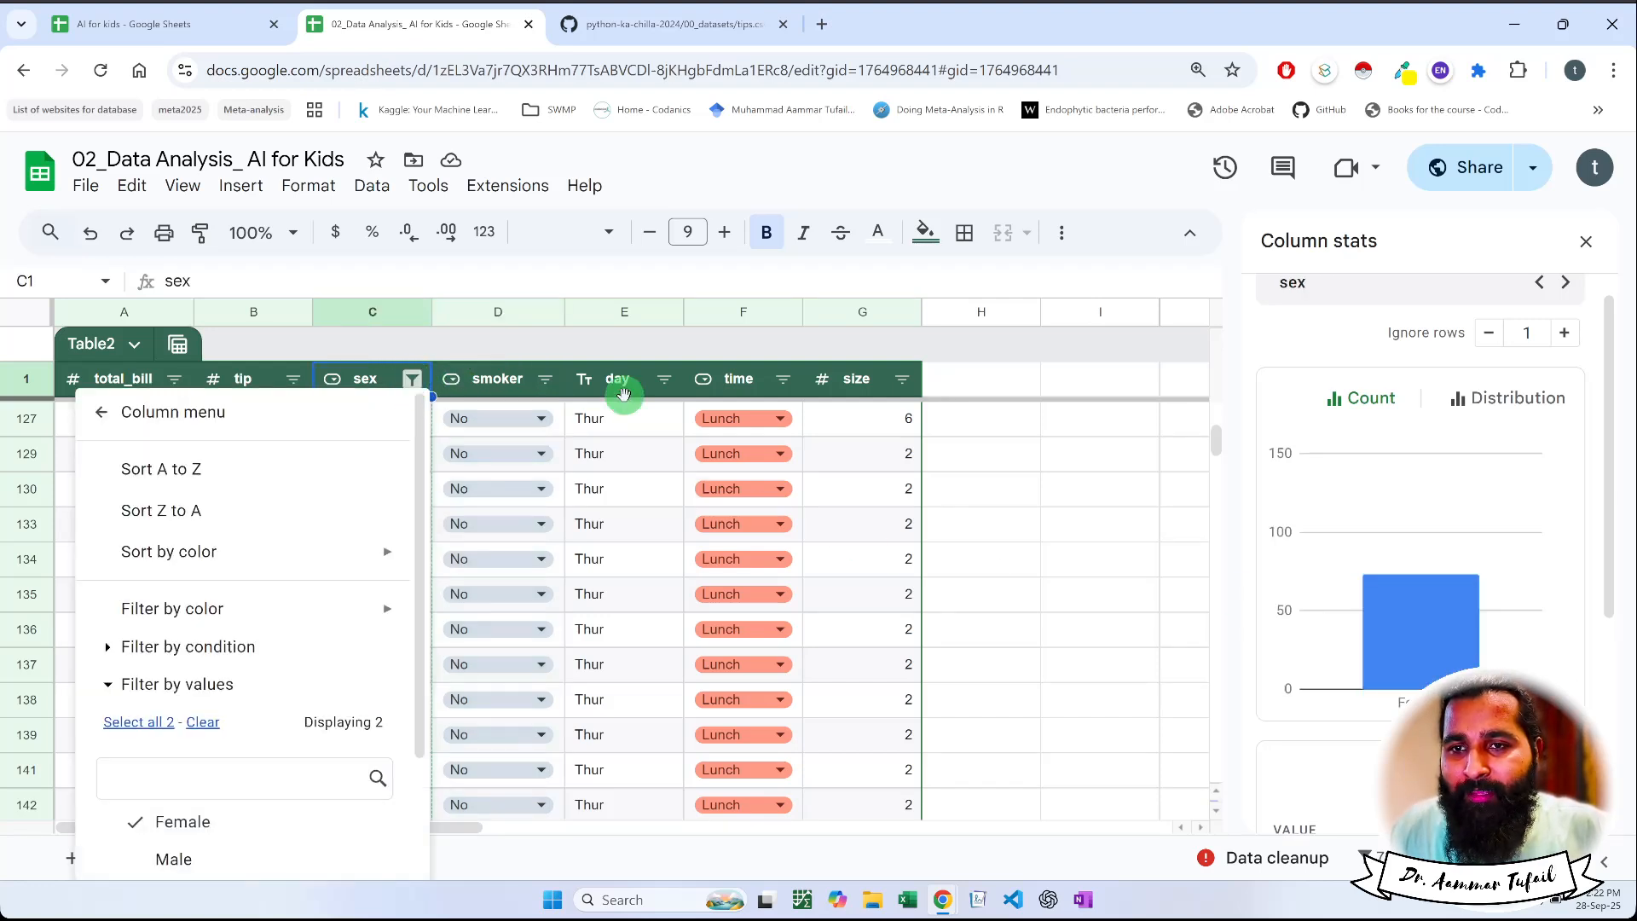
{"action": "left_click", "coordinate": [617, 382]}
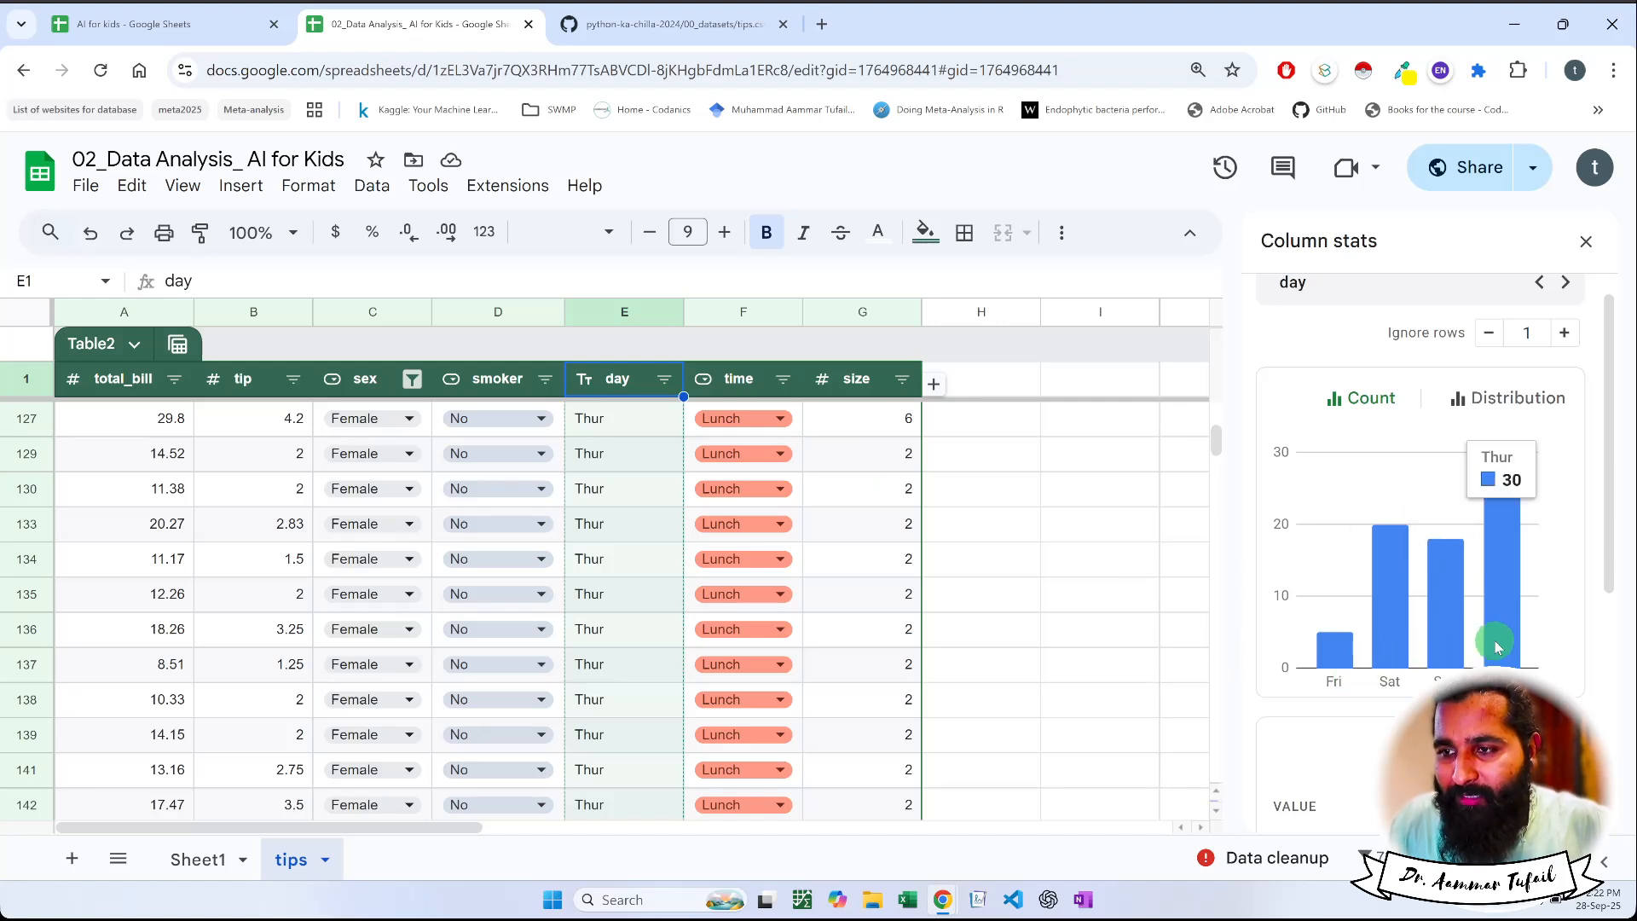
{"action": "left_click", "coordinate": [732, 382]}
{"action": "mouse_move", "coordinate": [1358, 644]}
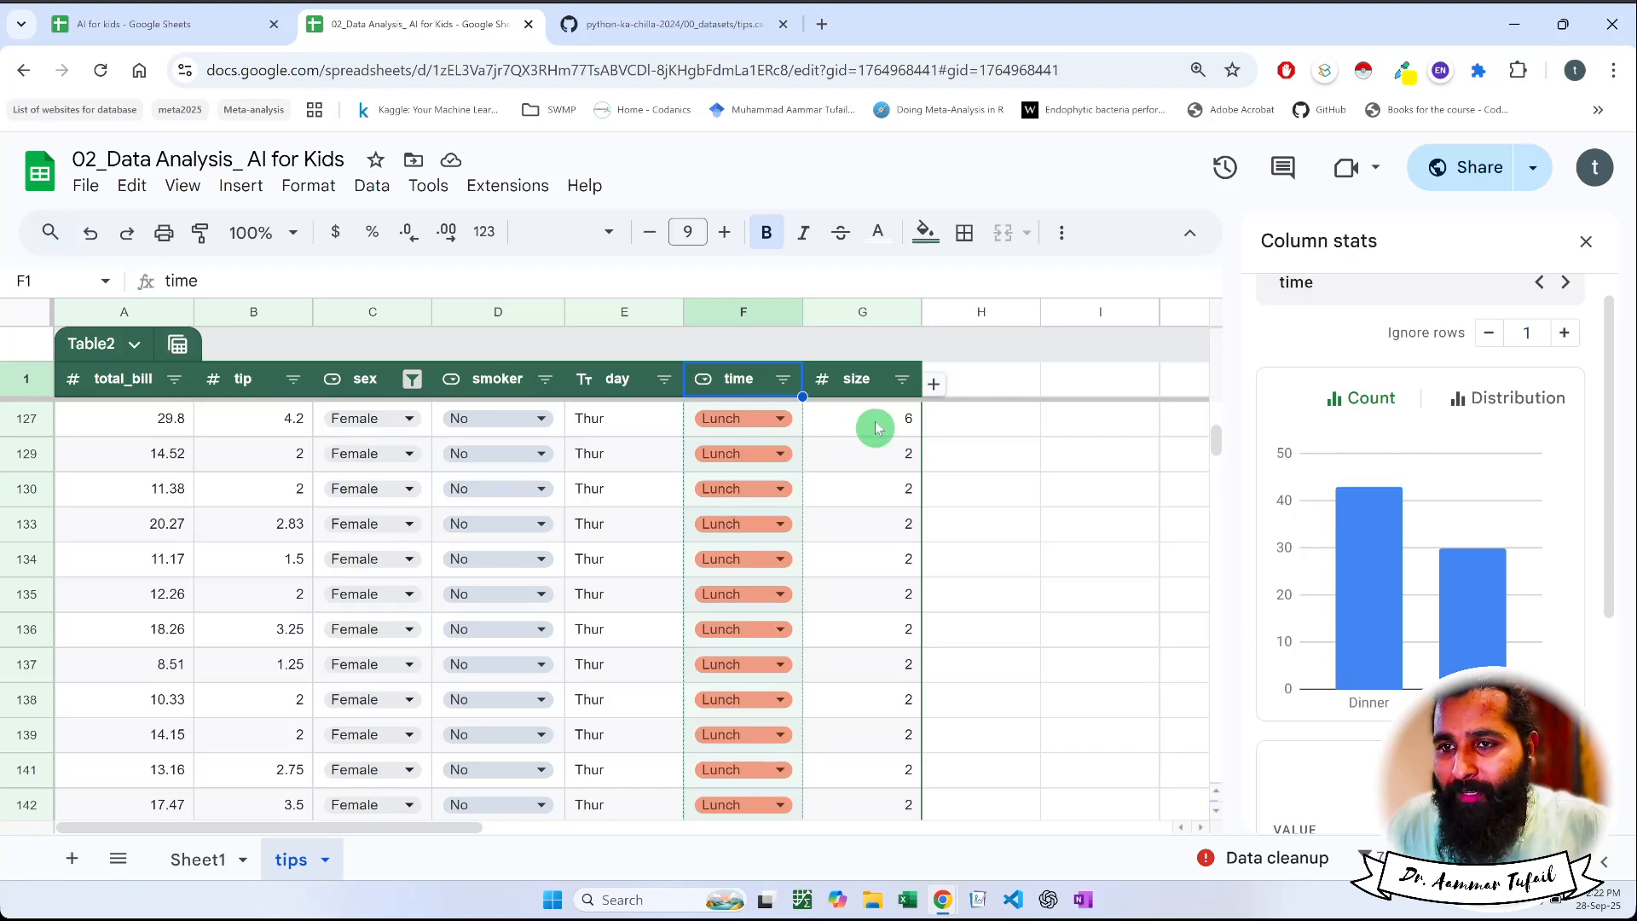
{"action": "left_click", "coordinate": [859, 381]}
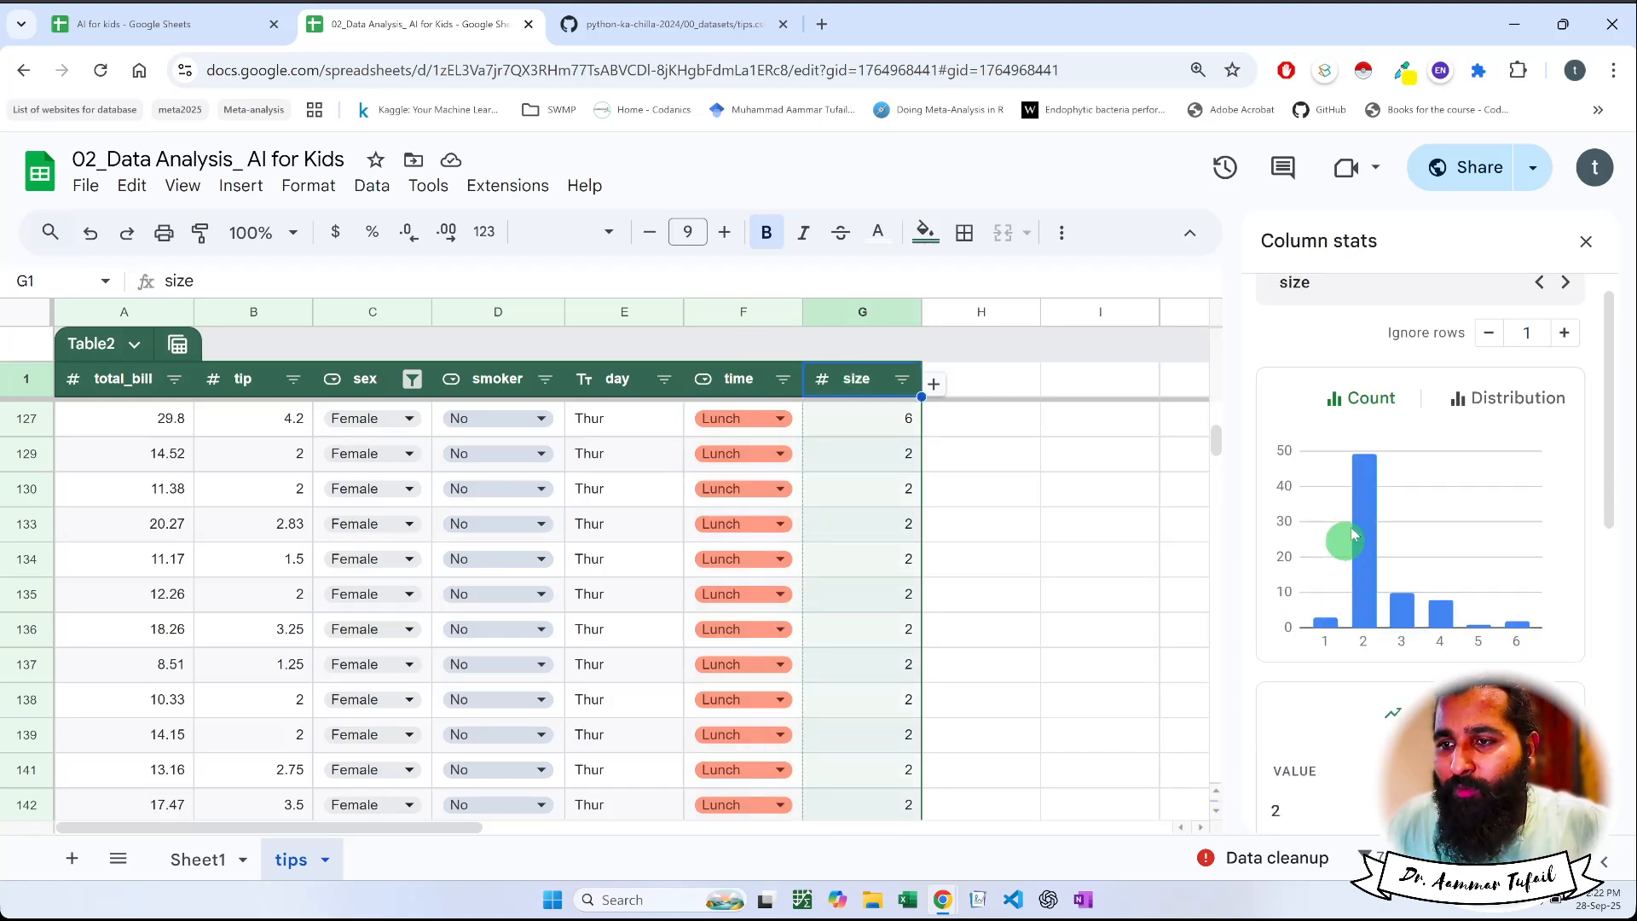
{"action": "mouse_move", "coordinate": [1356, 533]}
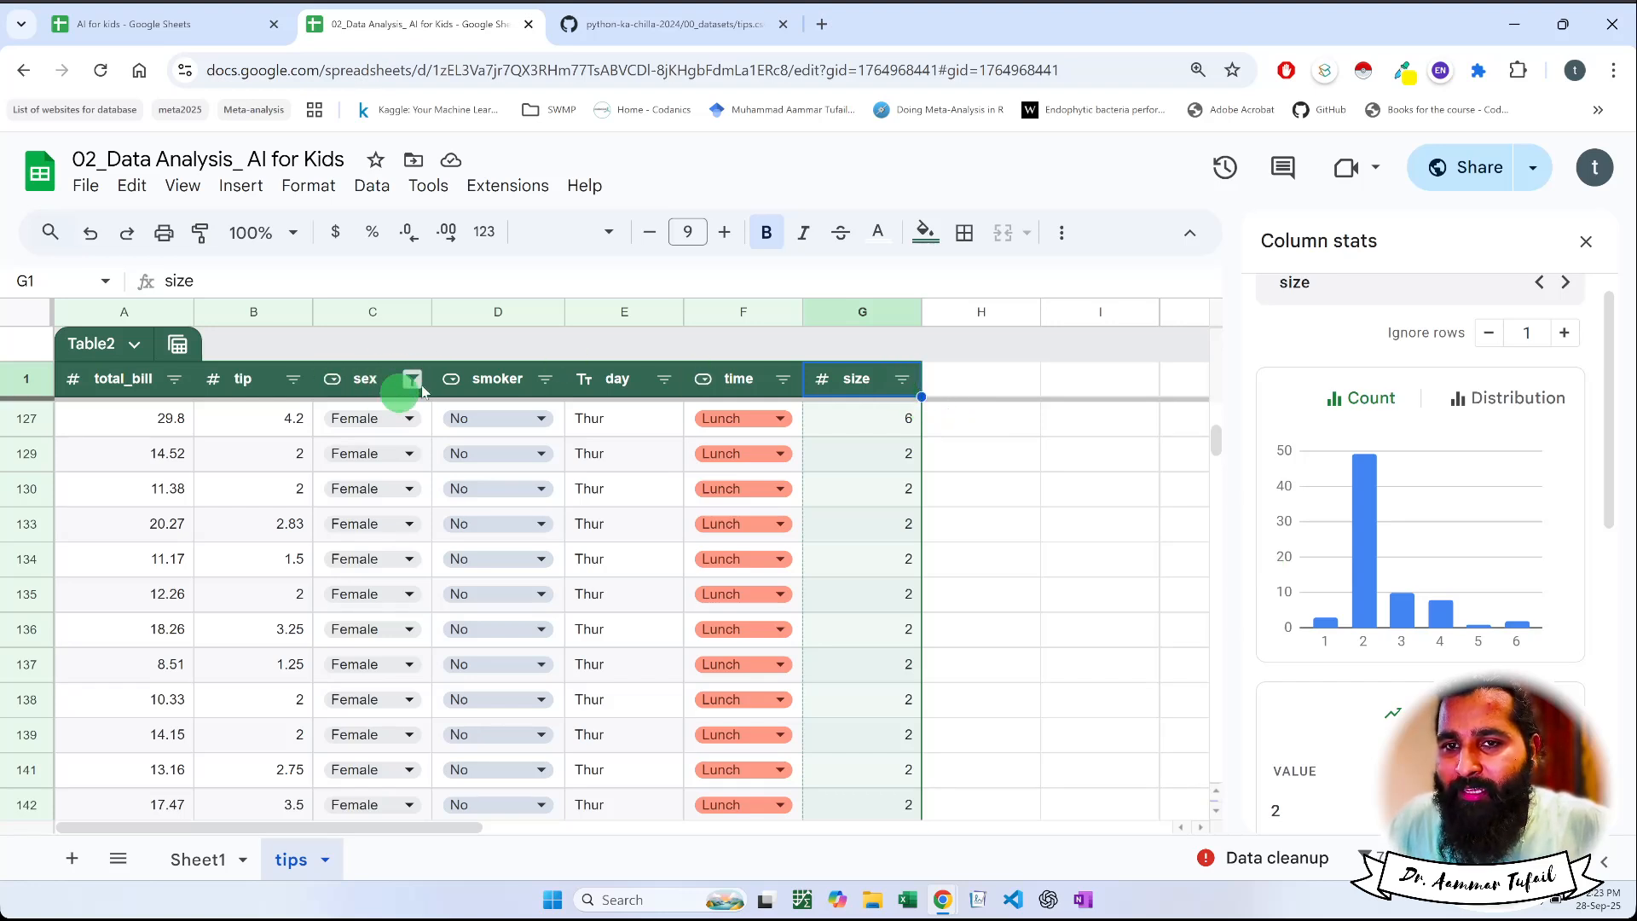
{"action": "left_click", "coordinate": [545, 379]}
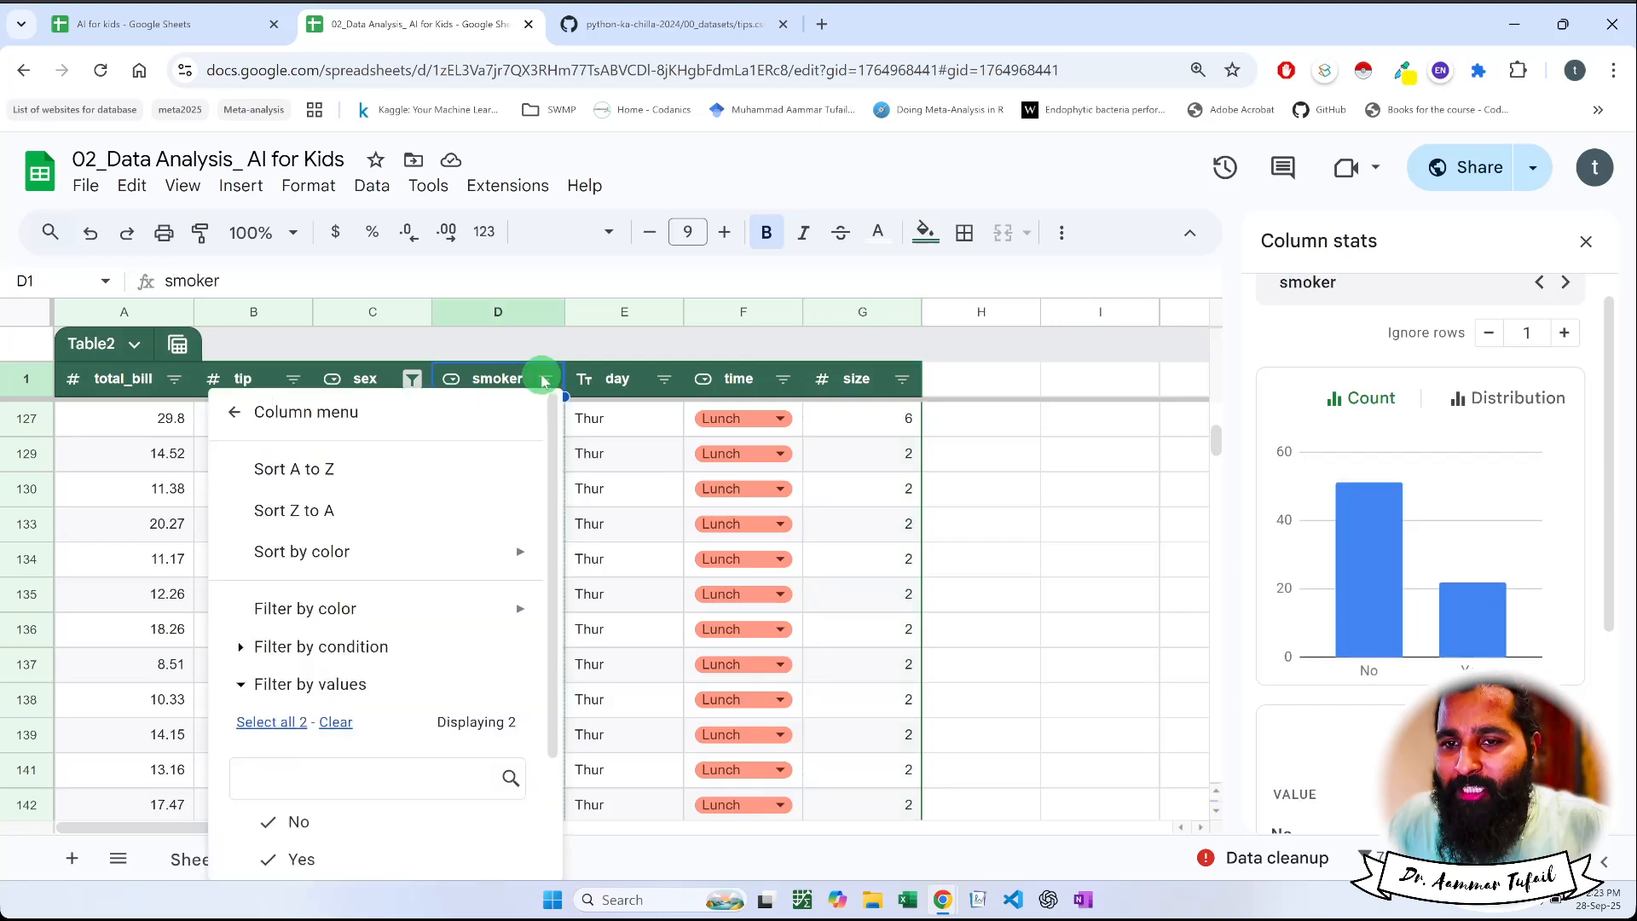
{"action": "left_click", "coordinate": [324, 723]}
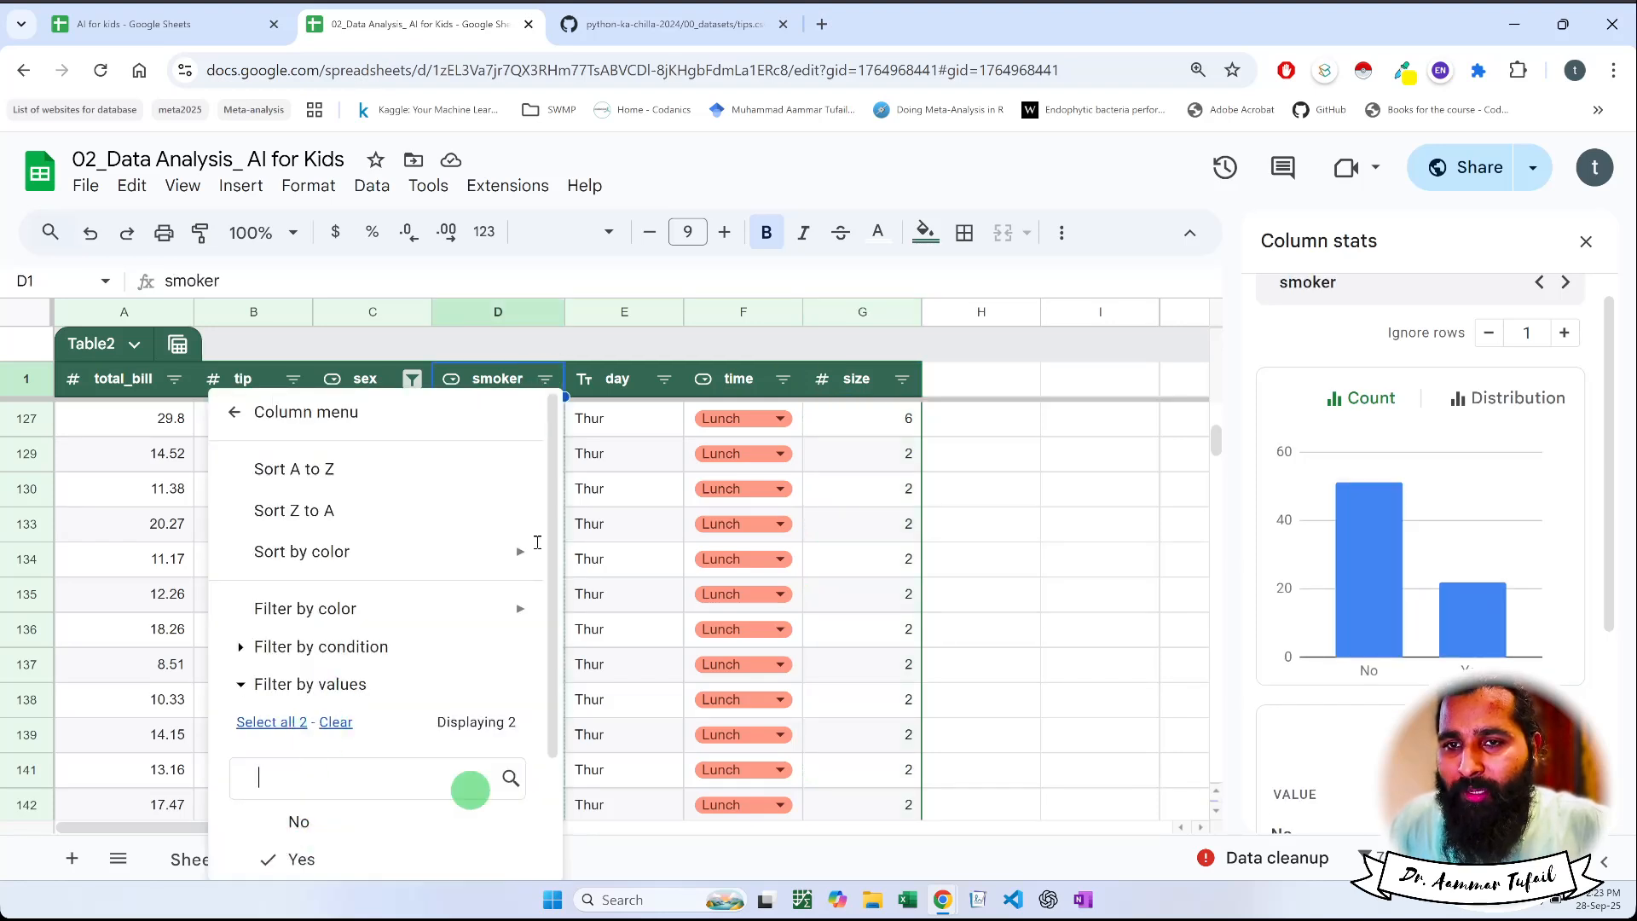
{"action": "left_click", "coordinate": [495, 378]}
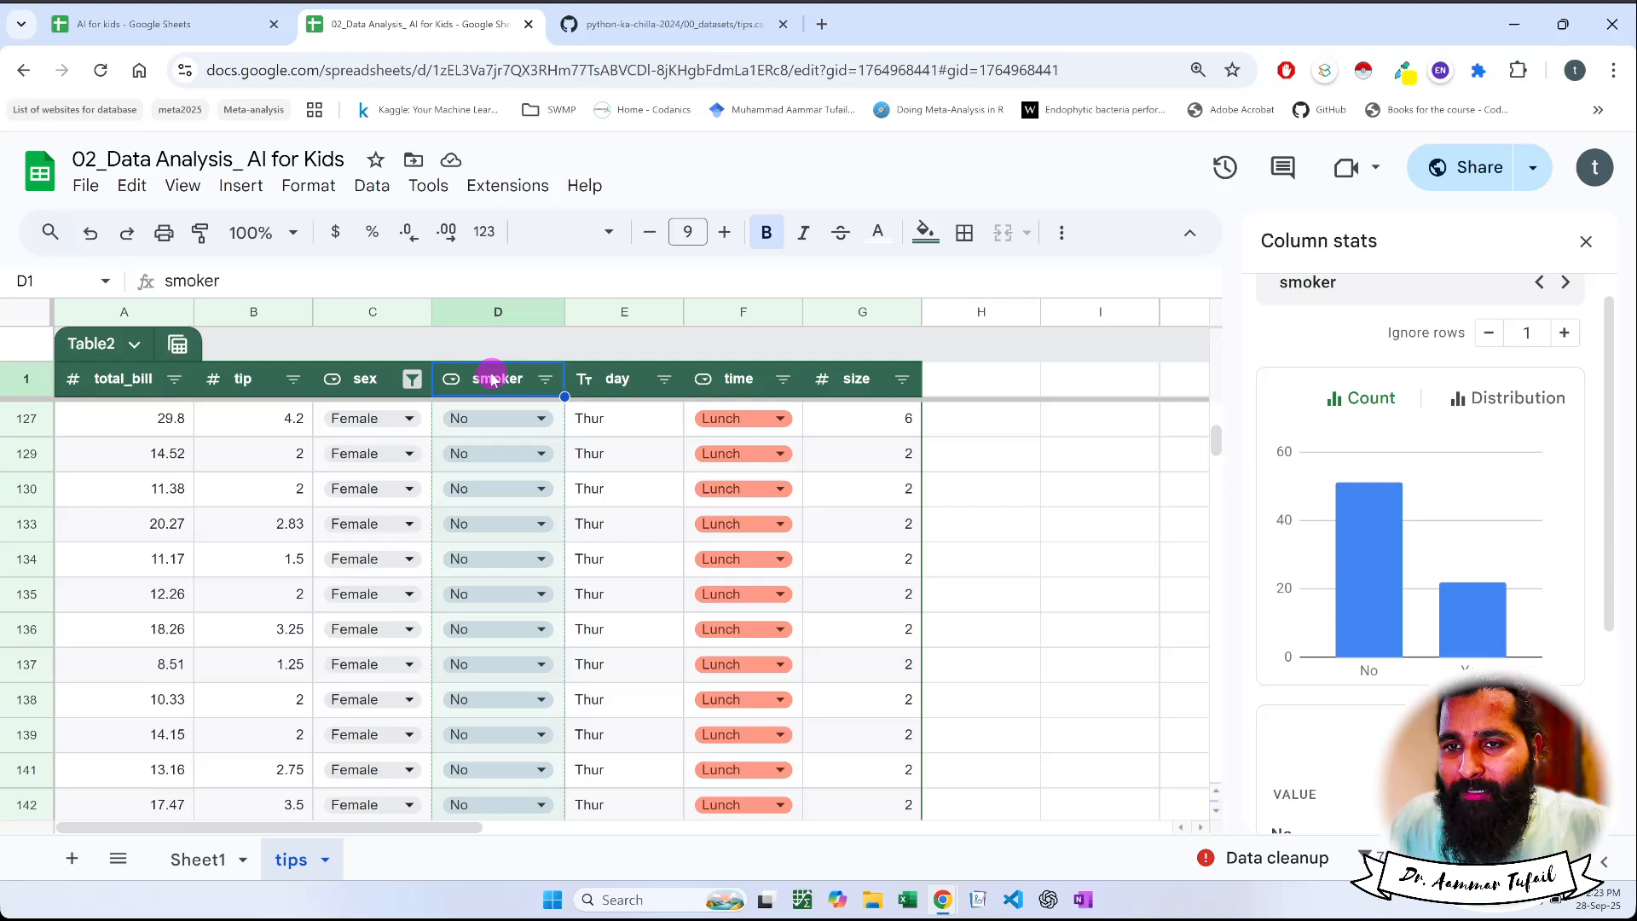
Filter the smoker column by values to show only Yes, and review the count charts of the time, size and day columns
{"action": "left_click", "coordinate": [545, 379]}
{"action": "scroll", "coordinate": [340, 772], "scroll_direction": "down", "scroll_amount": 2}
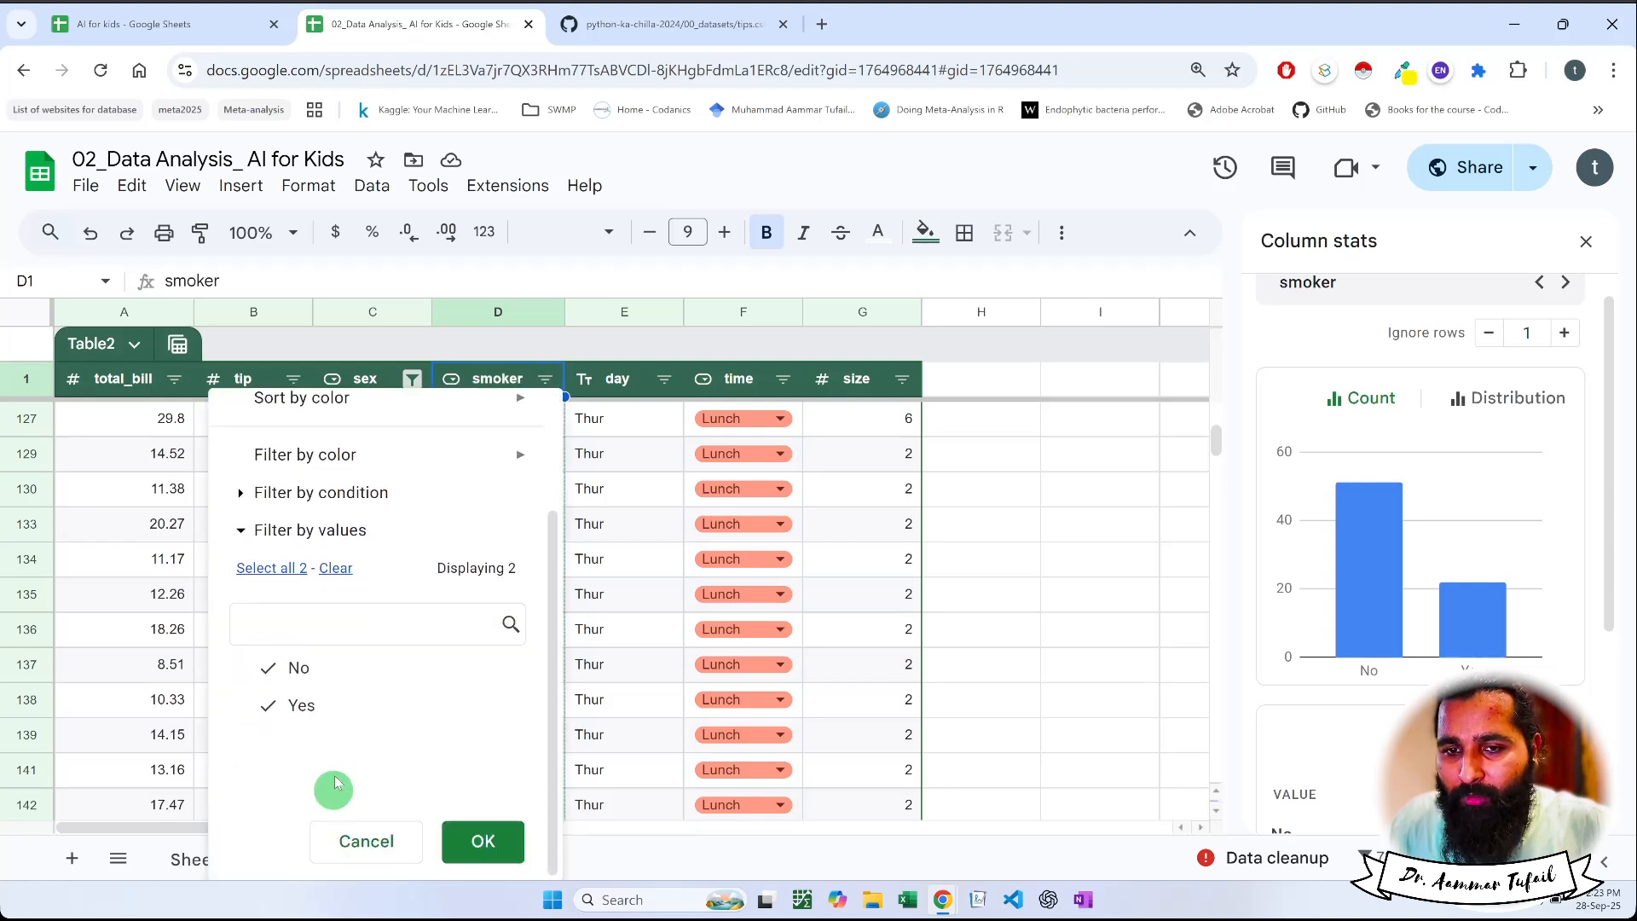
{"action": "left_click", "coordinate": [483, 841]}
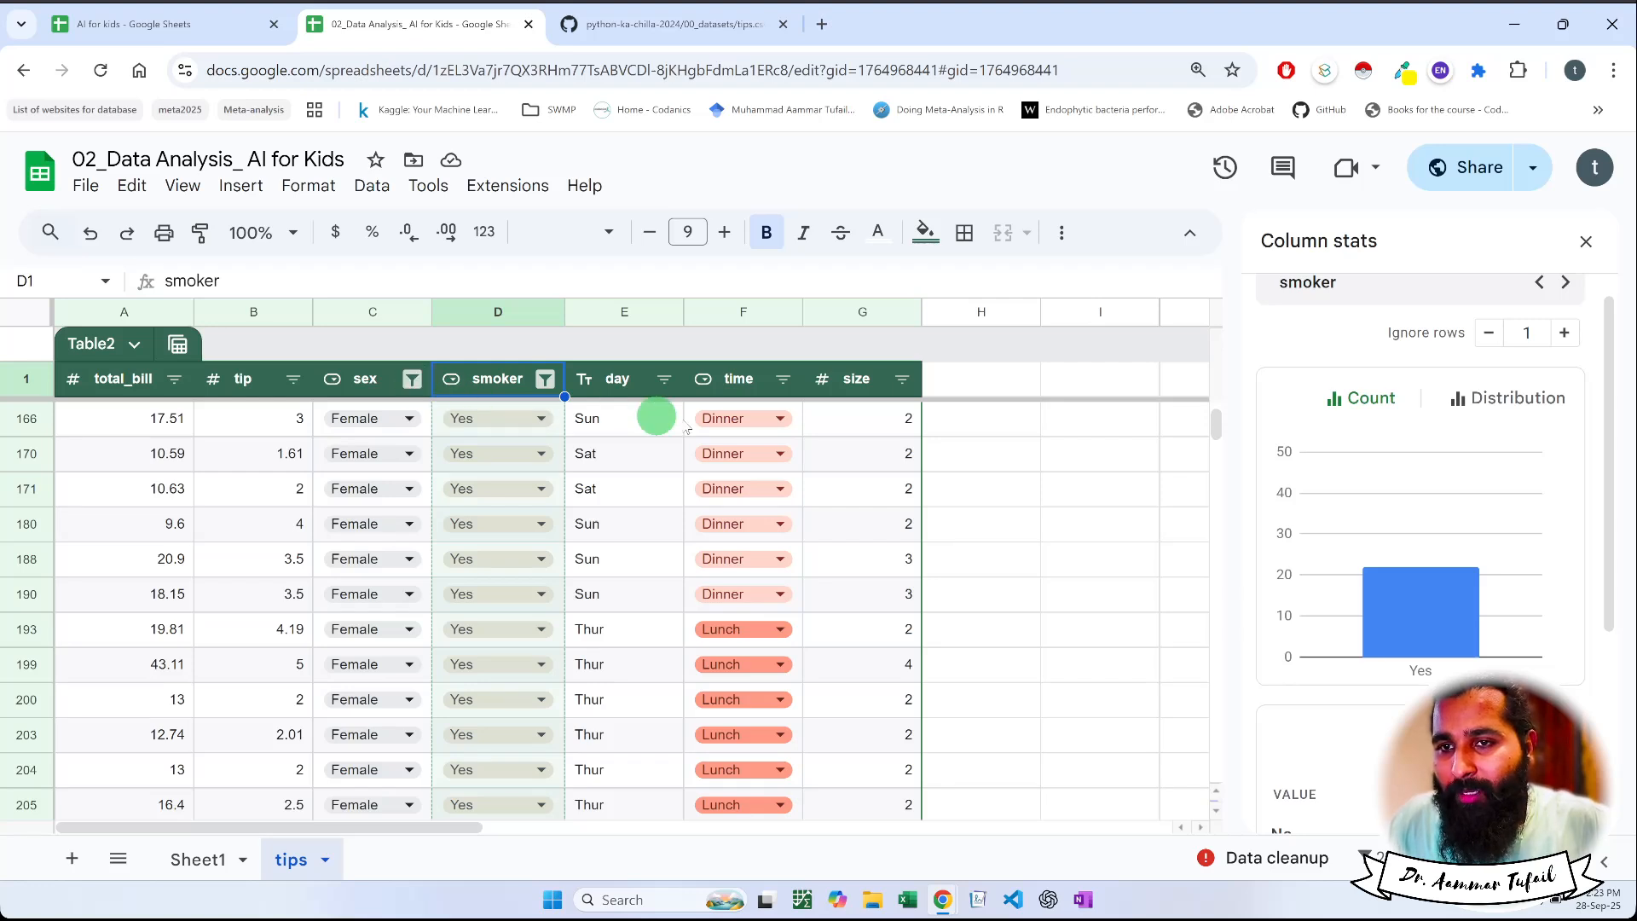
{"action": "left_click", "coordinate": [729, 379]}
{"action": "left_click", "coordinate": [848, 391]}
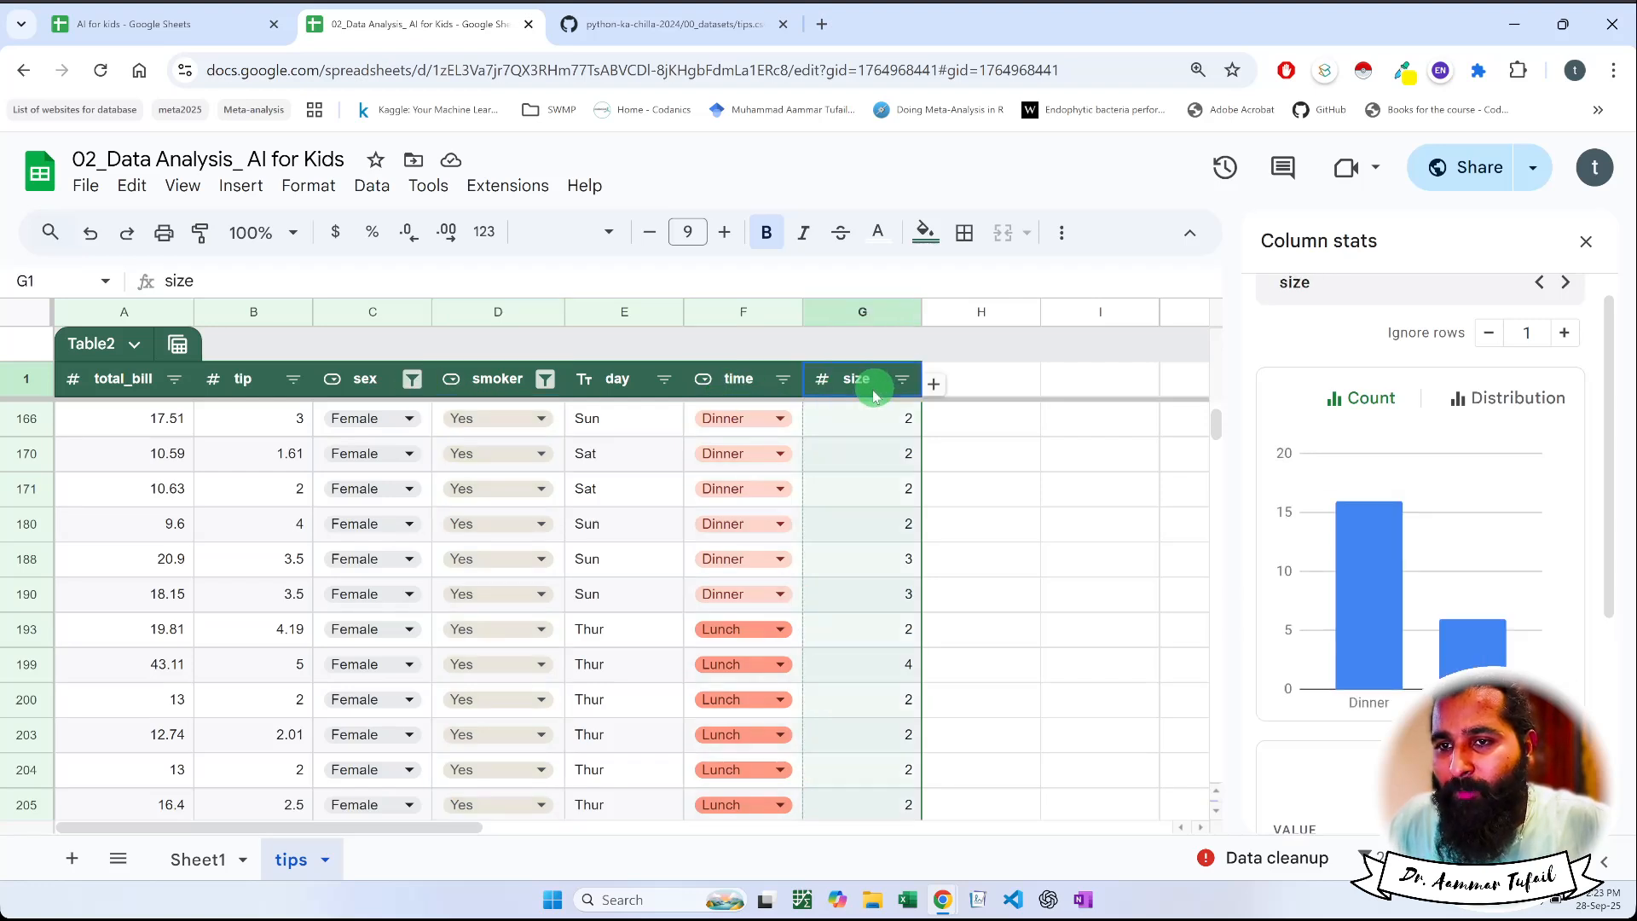
{"action": "left_click", "coordinate": [713, 386]}
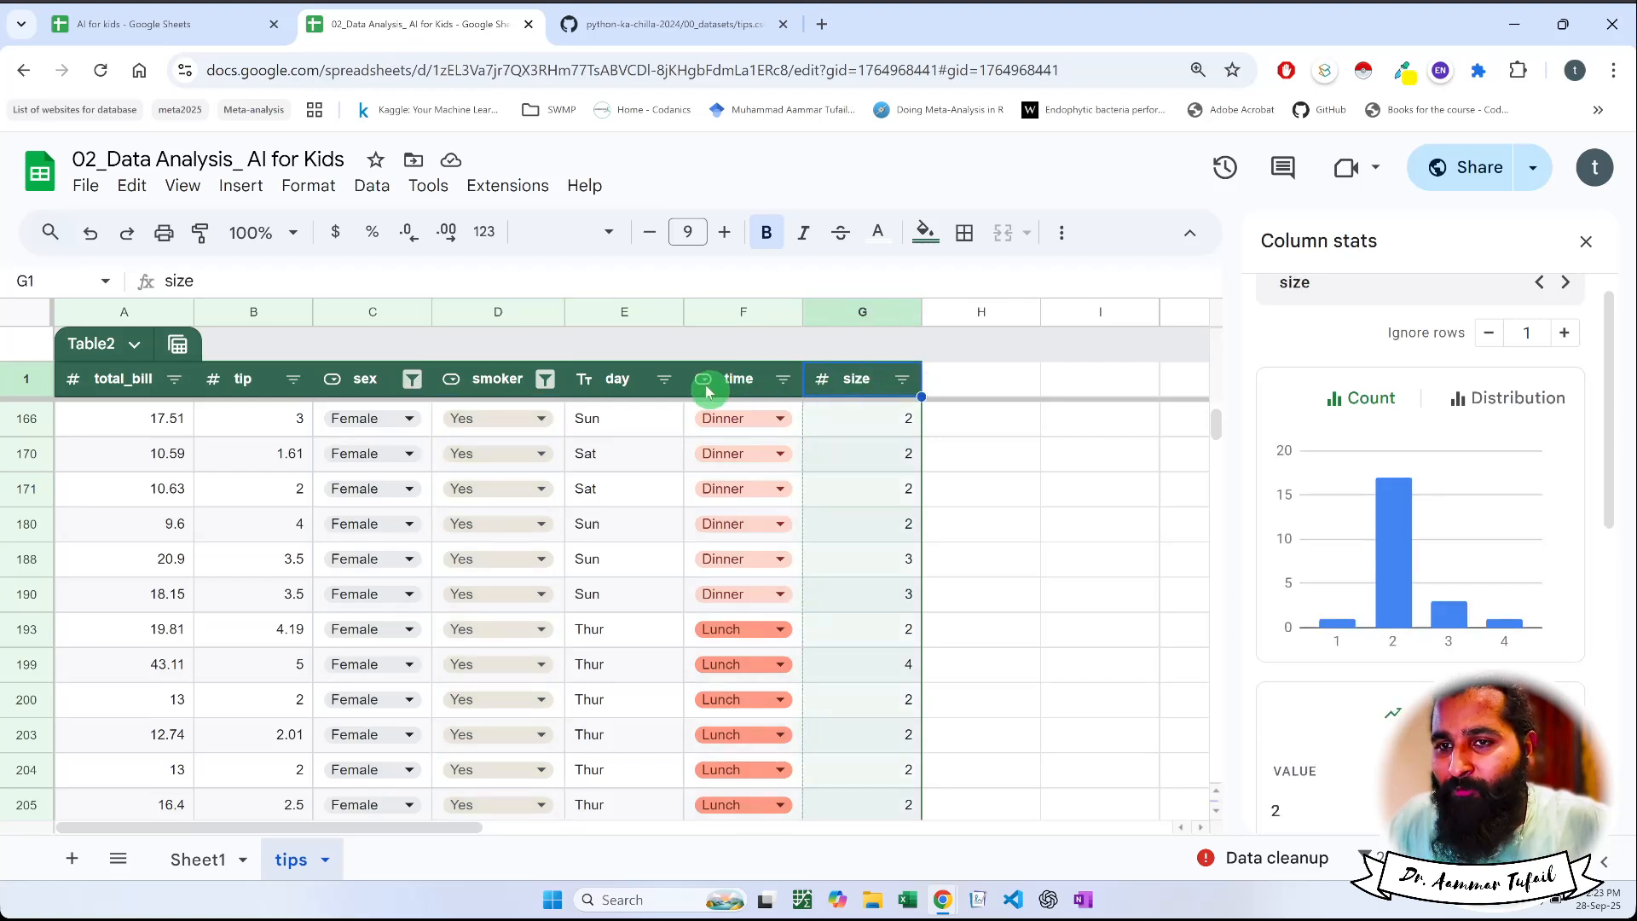
{"action": "left_click", "coordinate": [618, 385]}
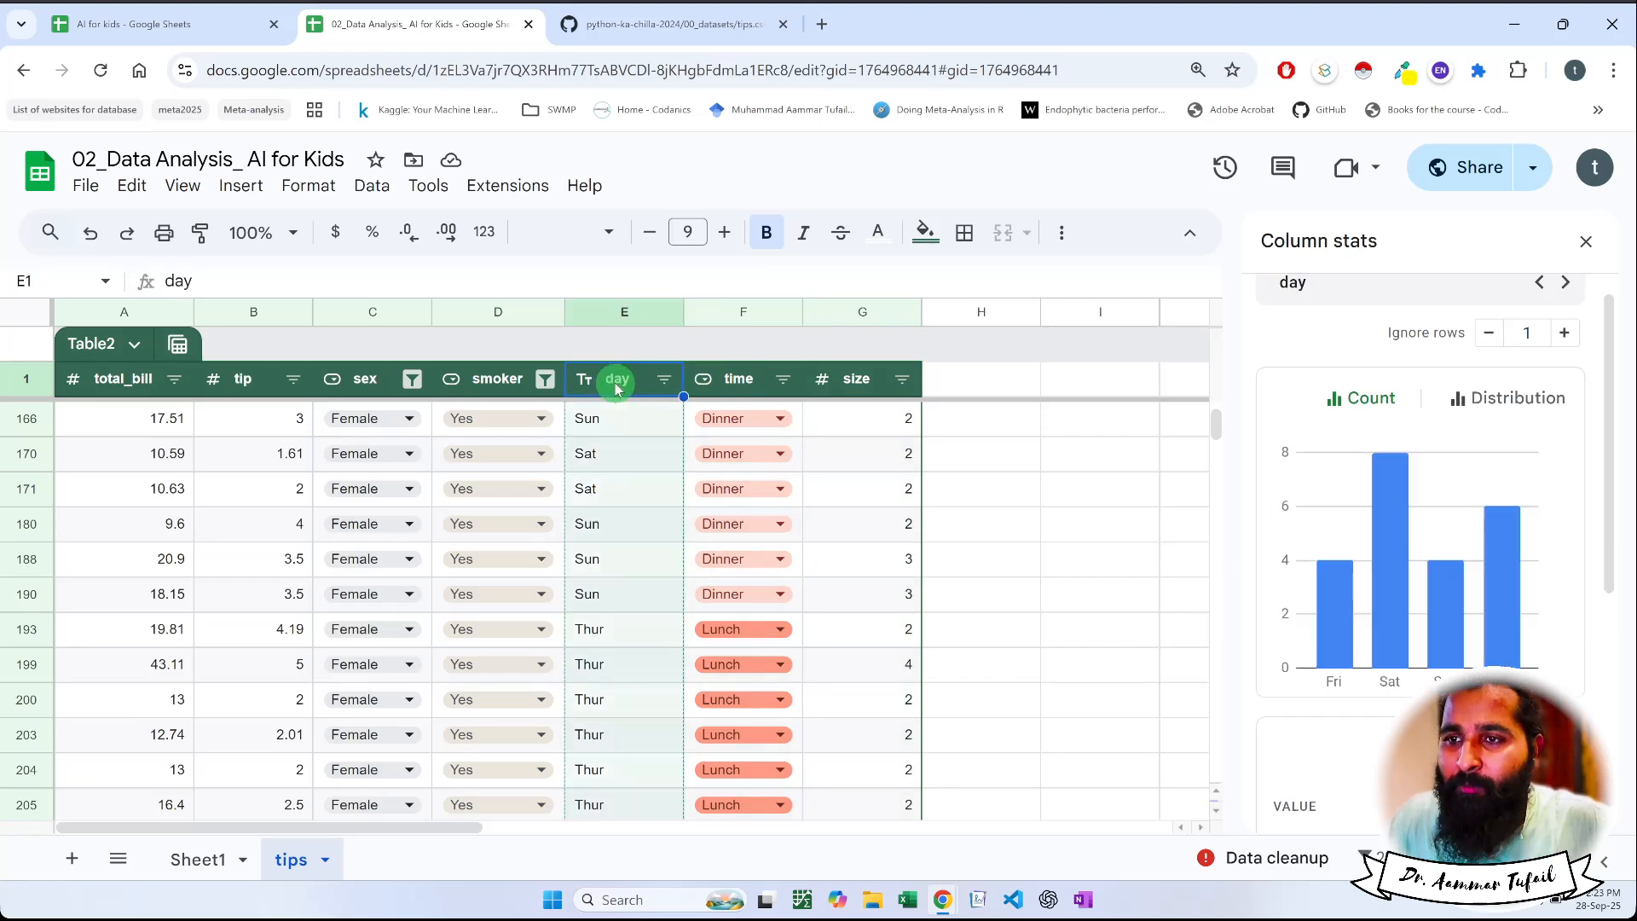
Switch the smoker column's filter by values to show only No instead of Yes
{"action": "left_click", "coordinate": [546, 381]}
{"action": "left_click", "coordinate": [324, 846]}
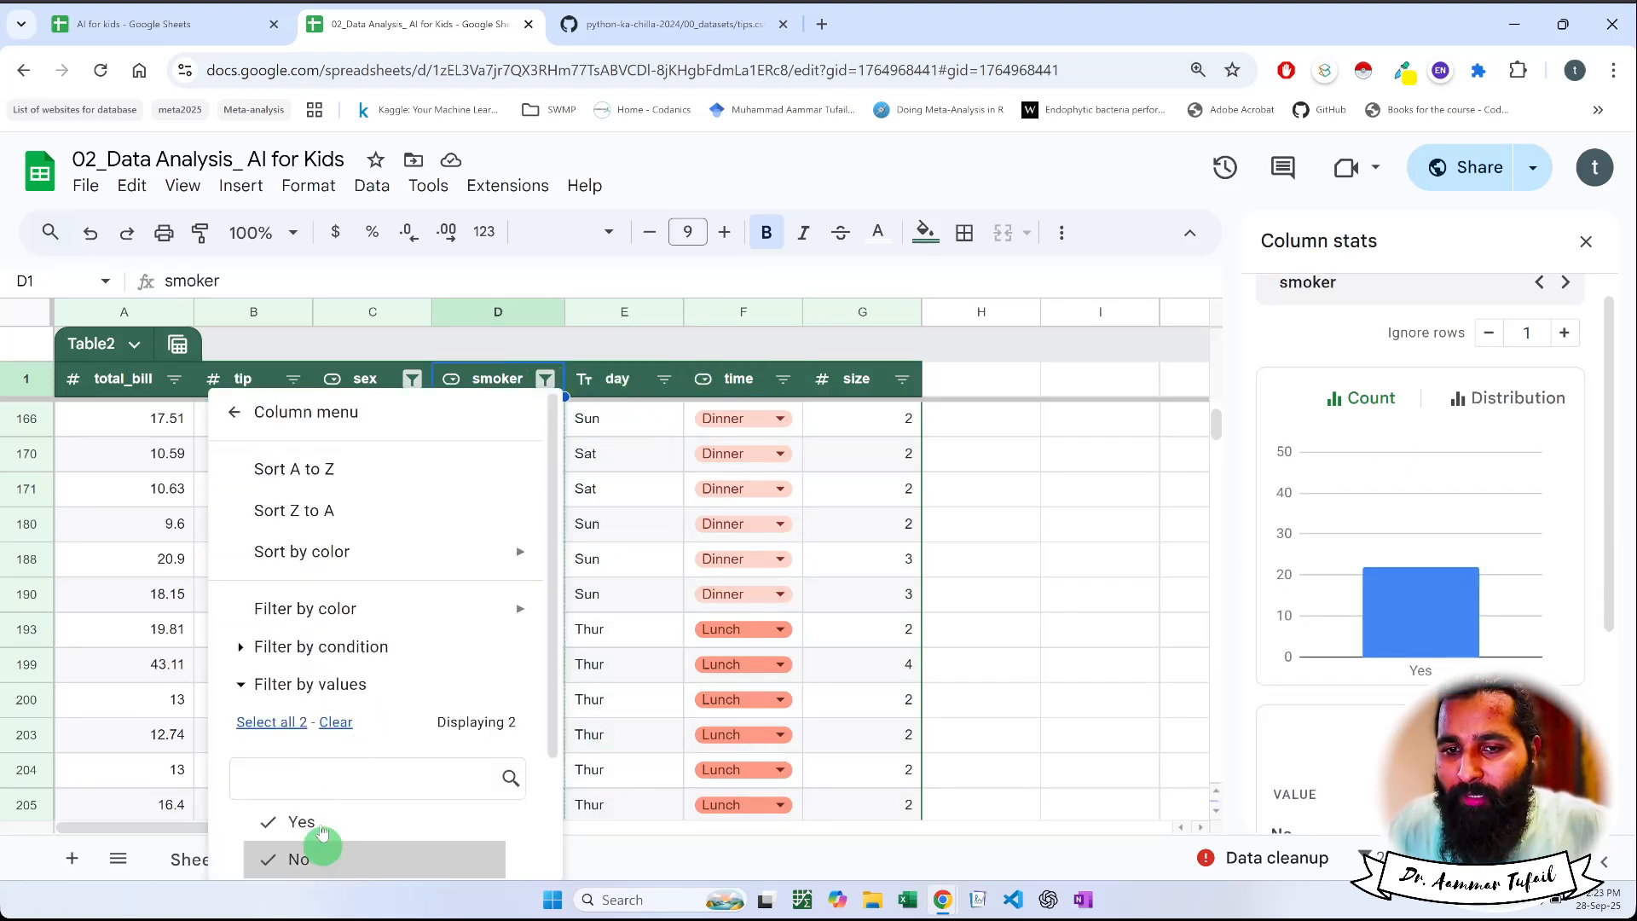
{"action": "left_click", "coordinate": [316, 821]}
{"action": "scroll", "coordinate": [358, 746], "scroll_direction": "down", "scroll_amount": 2}
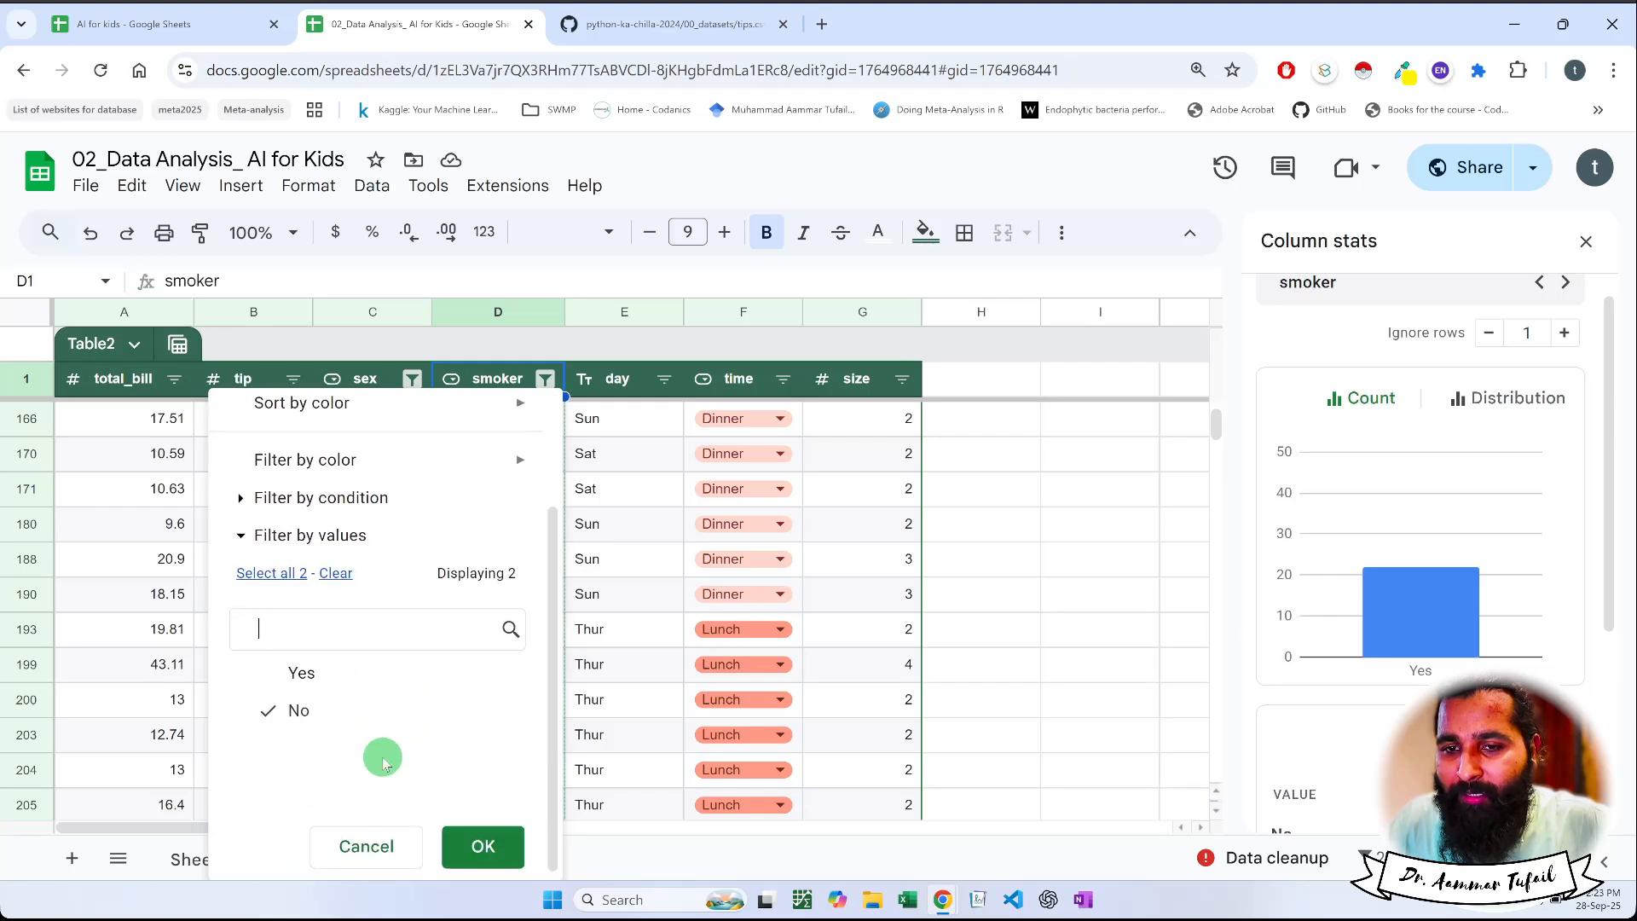
{"action": "left_click", "coordinate": [475, 844]}
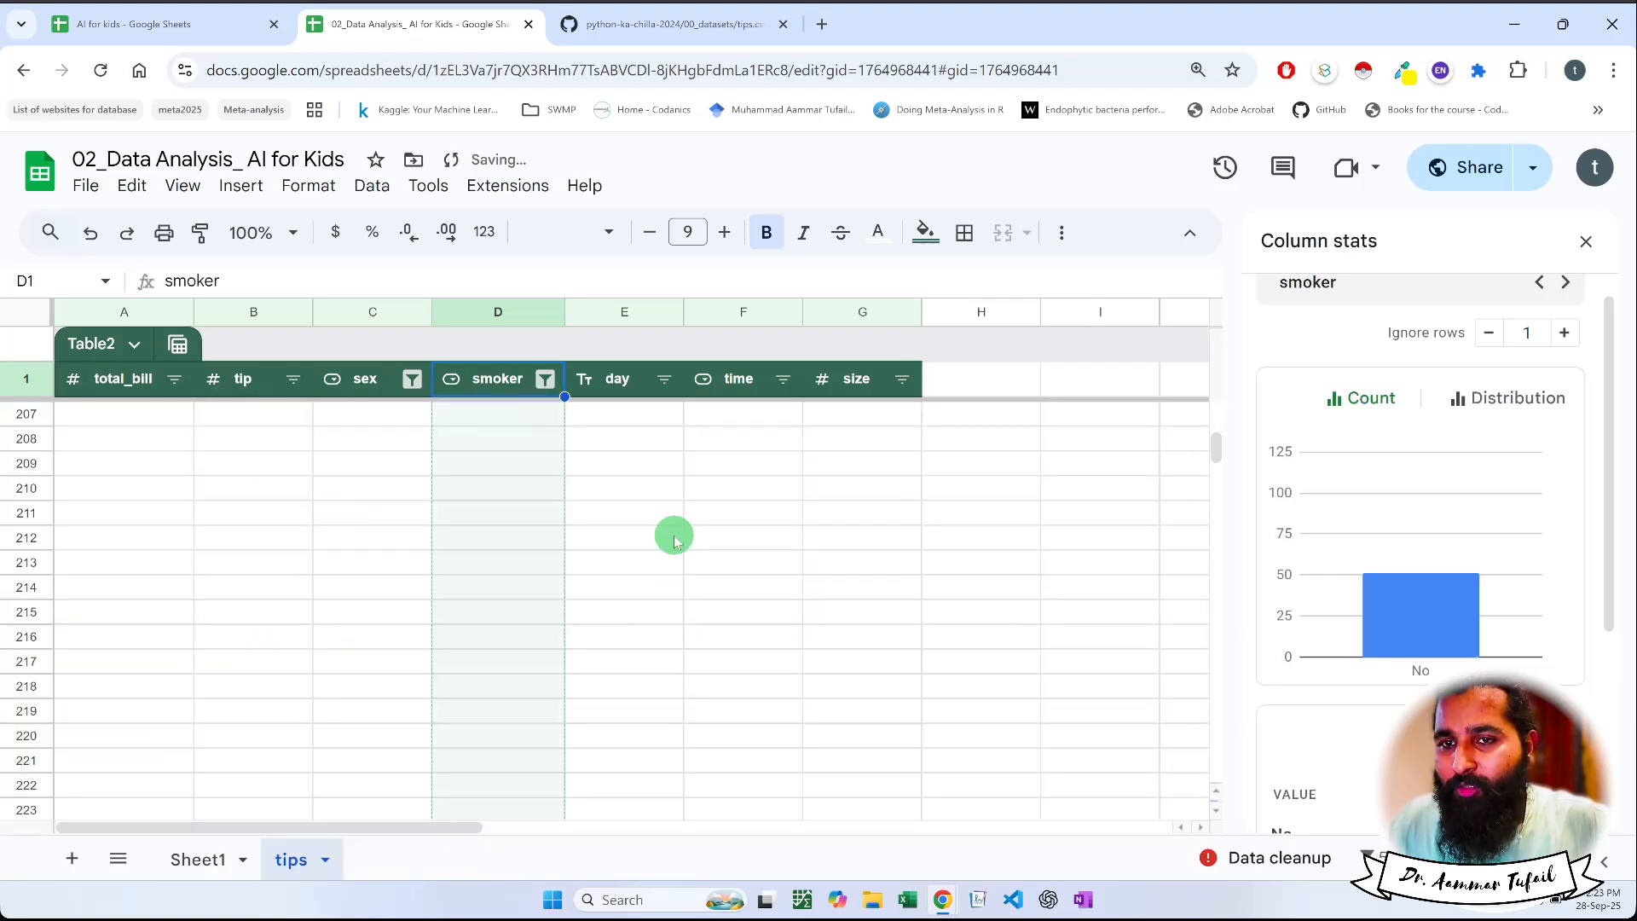
{"action": "scroll", "coordinate": [676, 548], "scroll_direction": "up", "scroll_amount": 5}
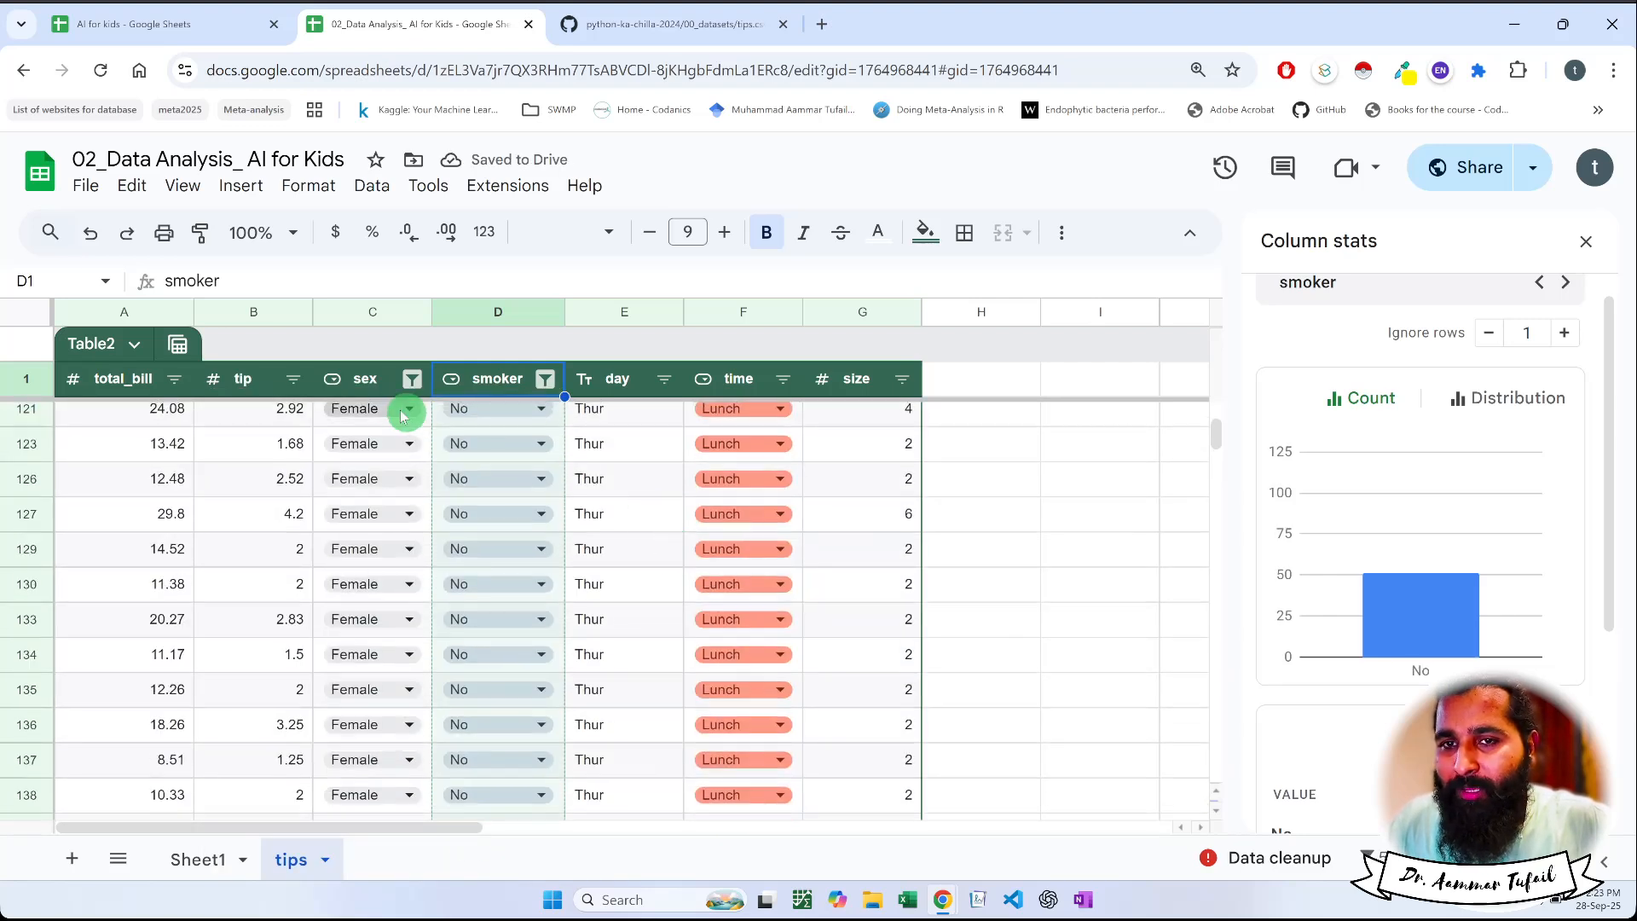
Review the count charts of the sex, smoker, day, time, size and total_bill columns for female non-smokers
{"action": "left_click", "coordinate": [366, 380]}
{"action": "mouse_move", "coordinate": [1364, 644]}
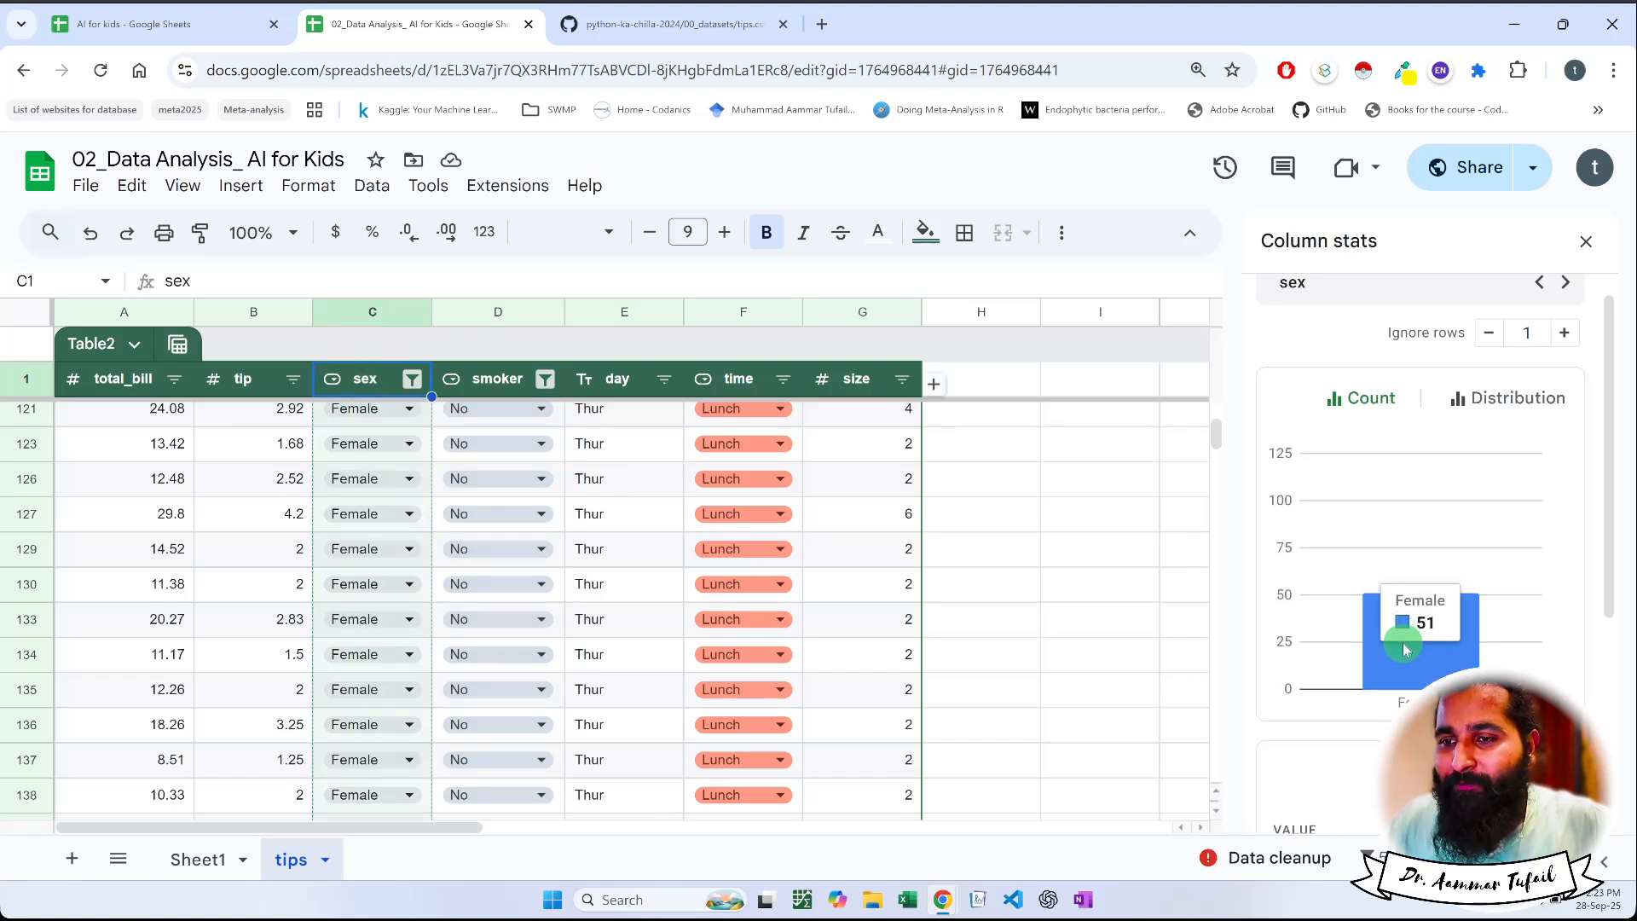
{"action": "left_click", "coordinate": [480, 386]}
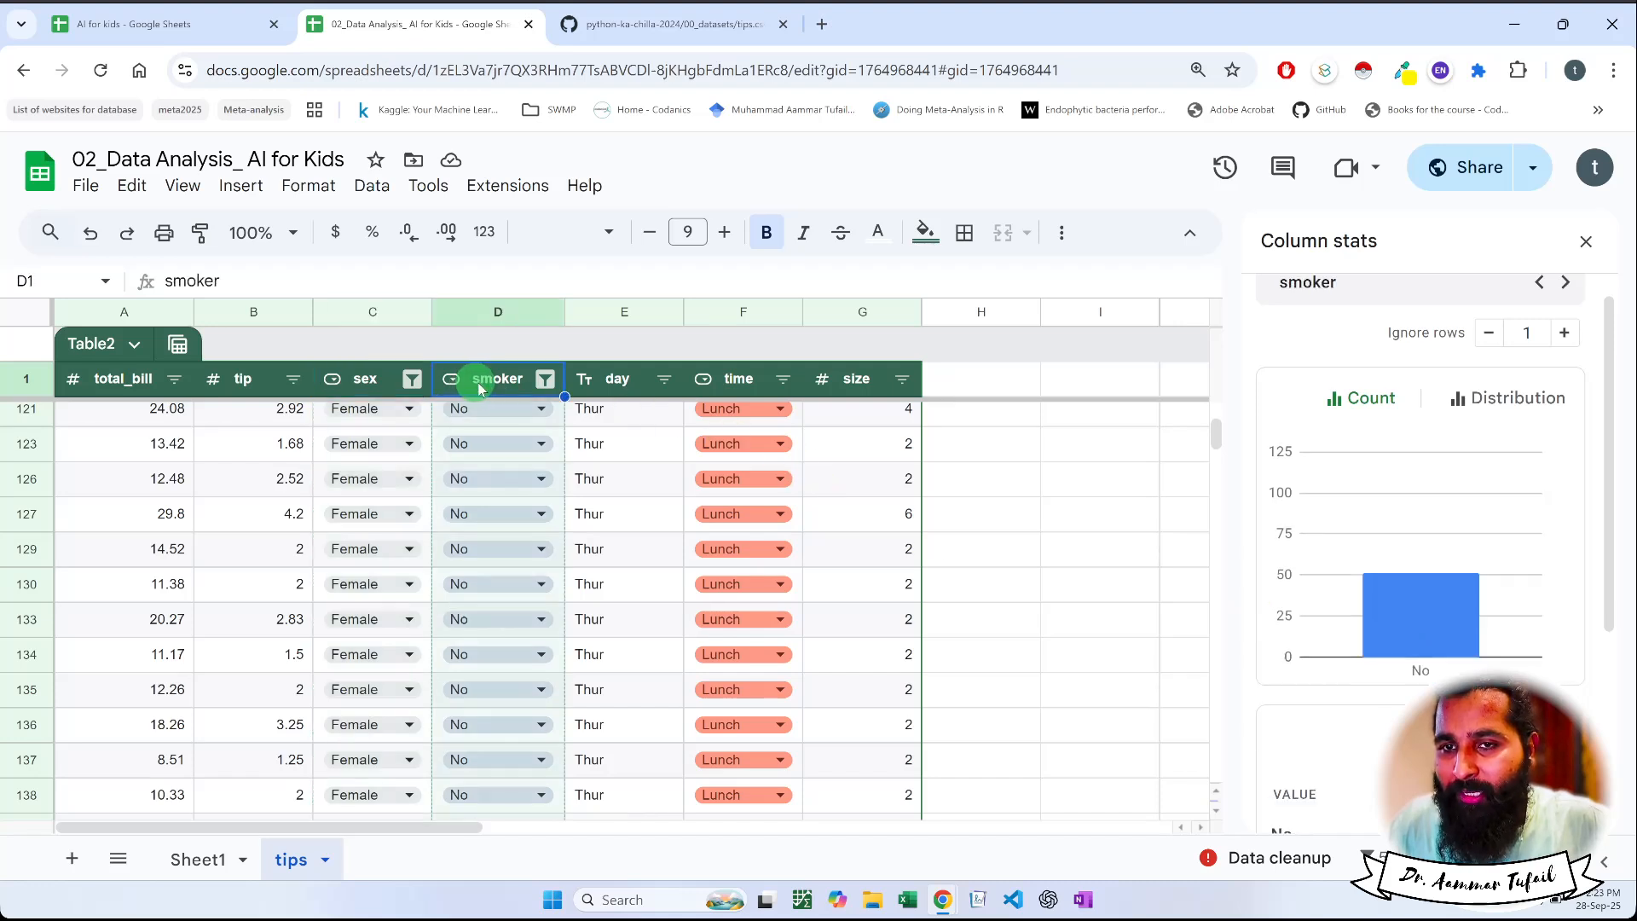
{"action": "left_click", "coordinate": [613, 388]}
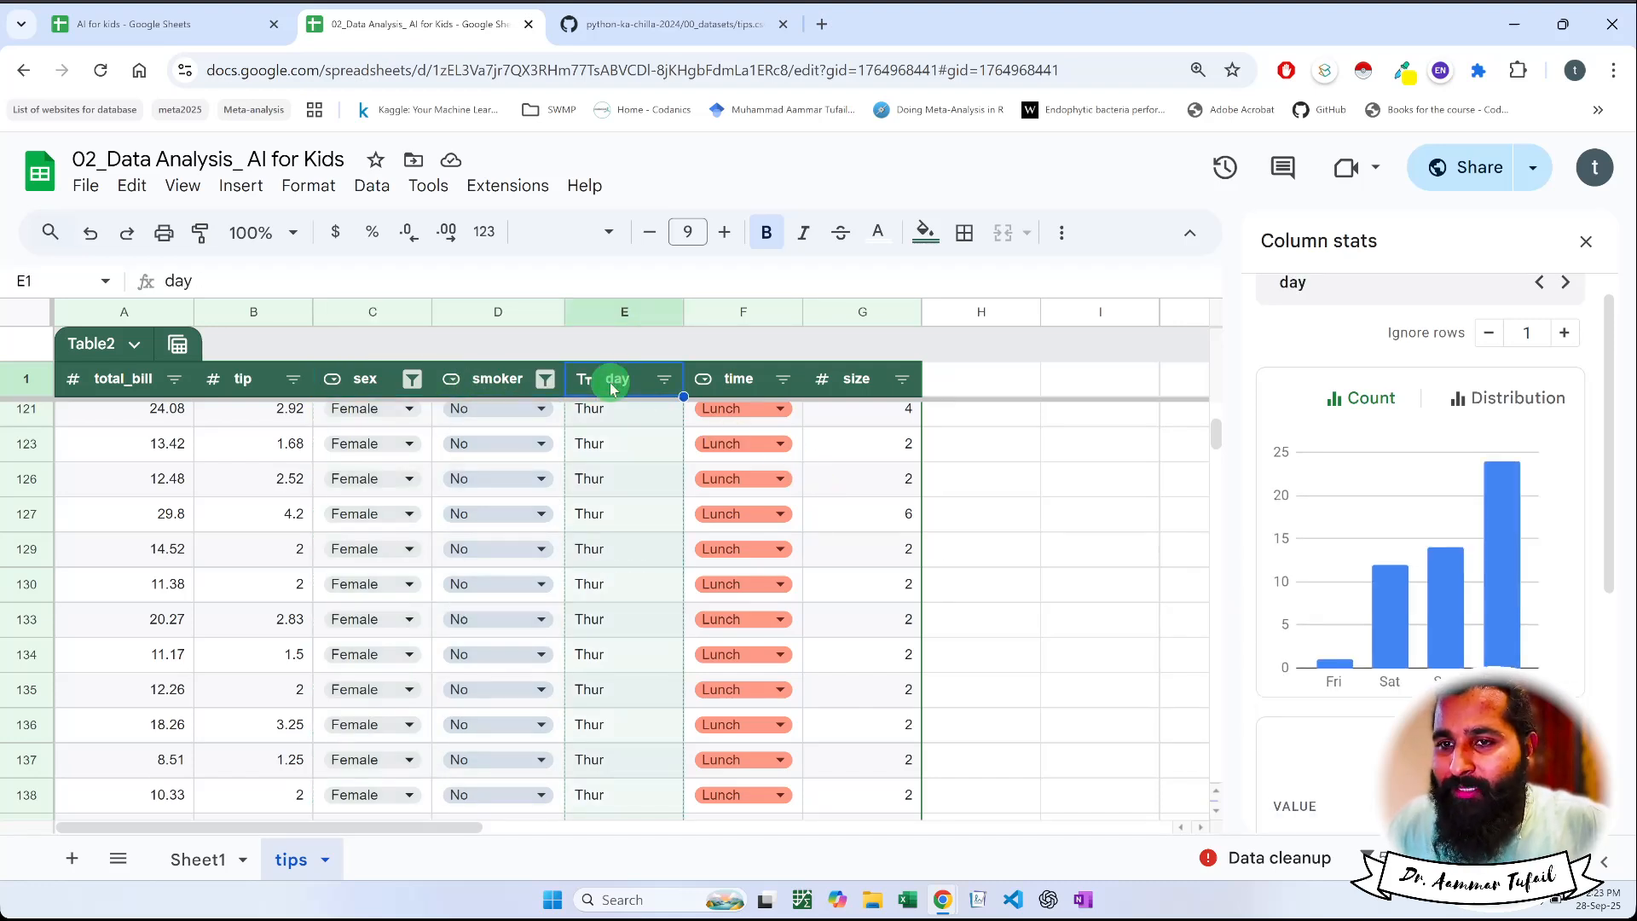
{"action": "left_click", "coordinate": [742, 378]}
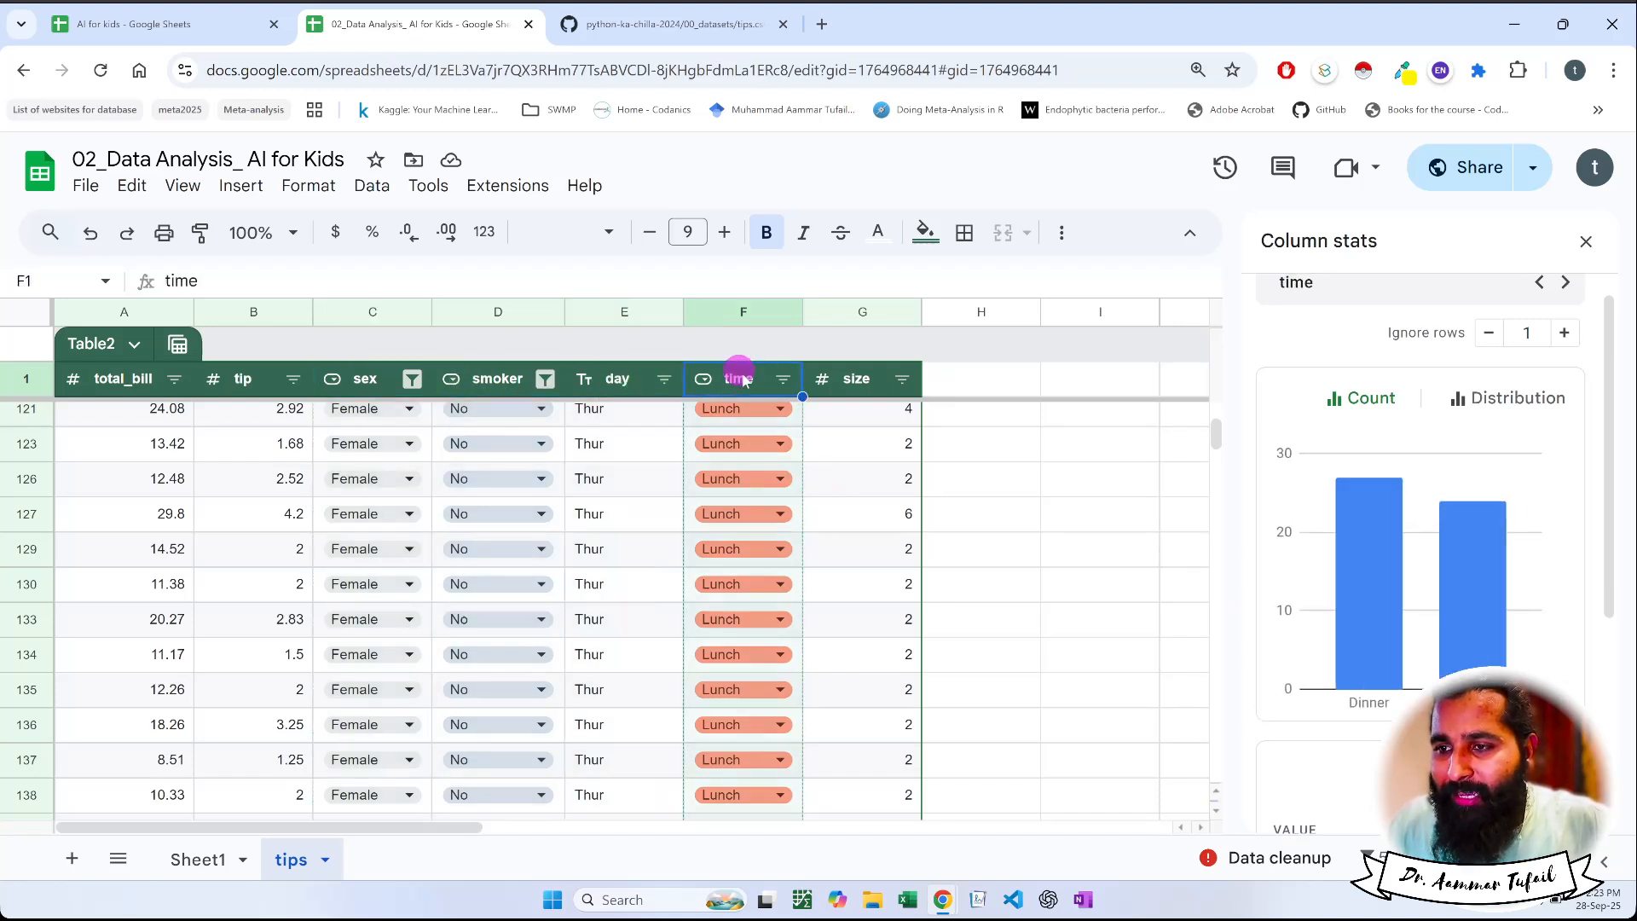
{"action": "left_click", "coordinate": [839, 378]}
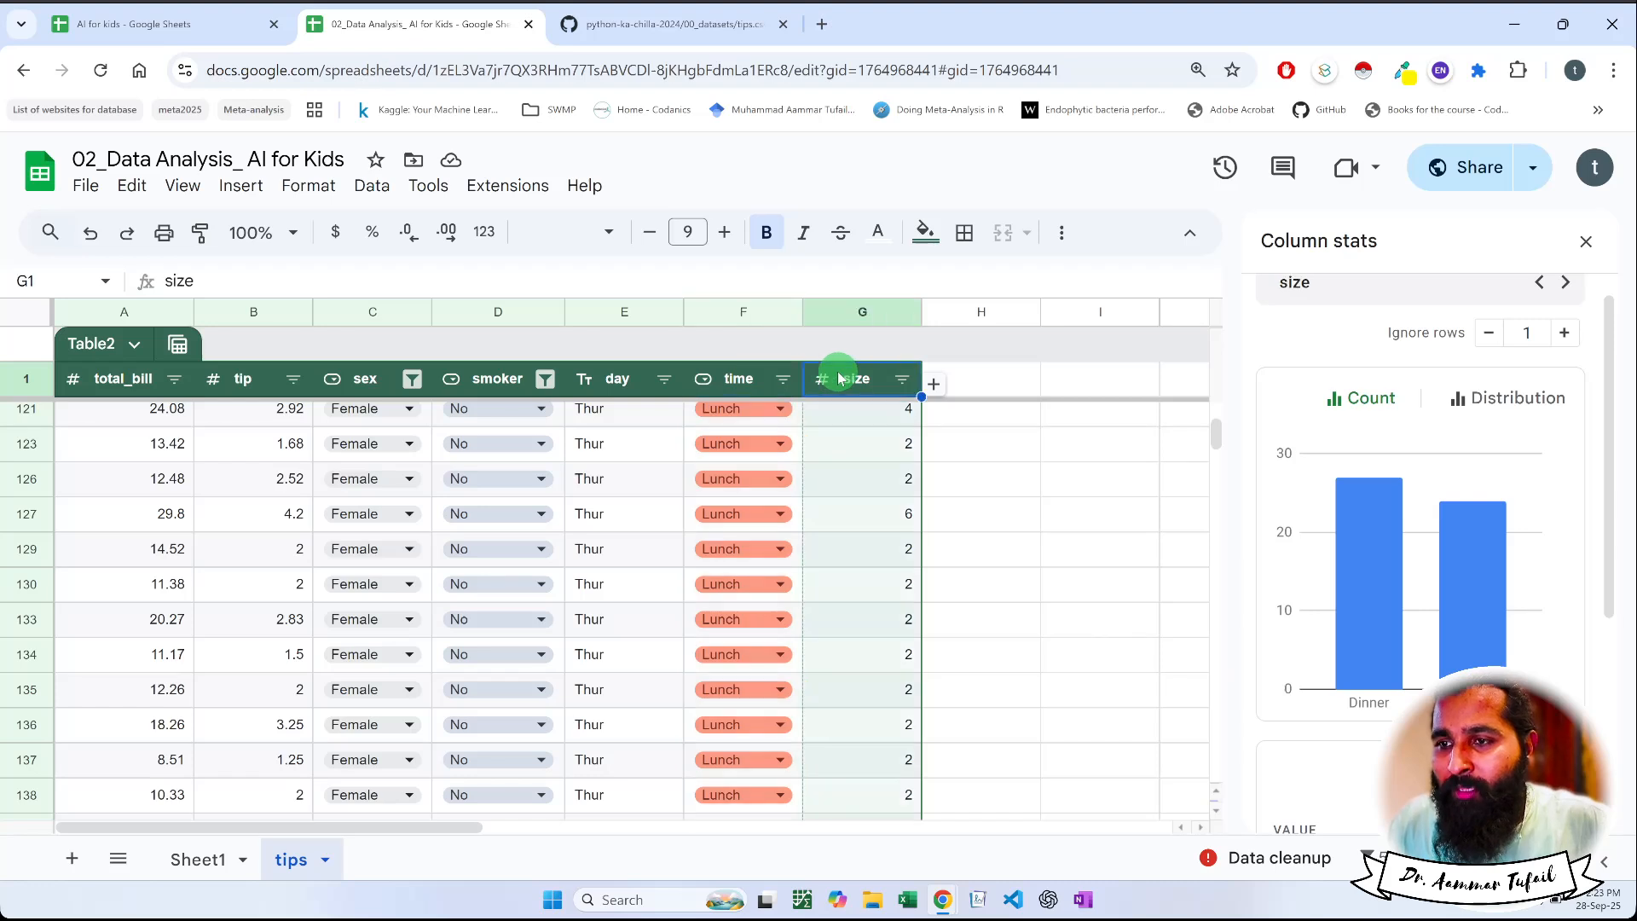
{"action": "left_click", "coordinate": [122, 380]}
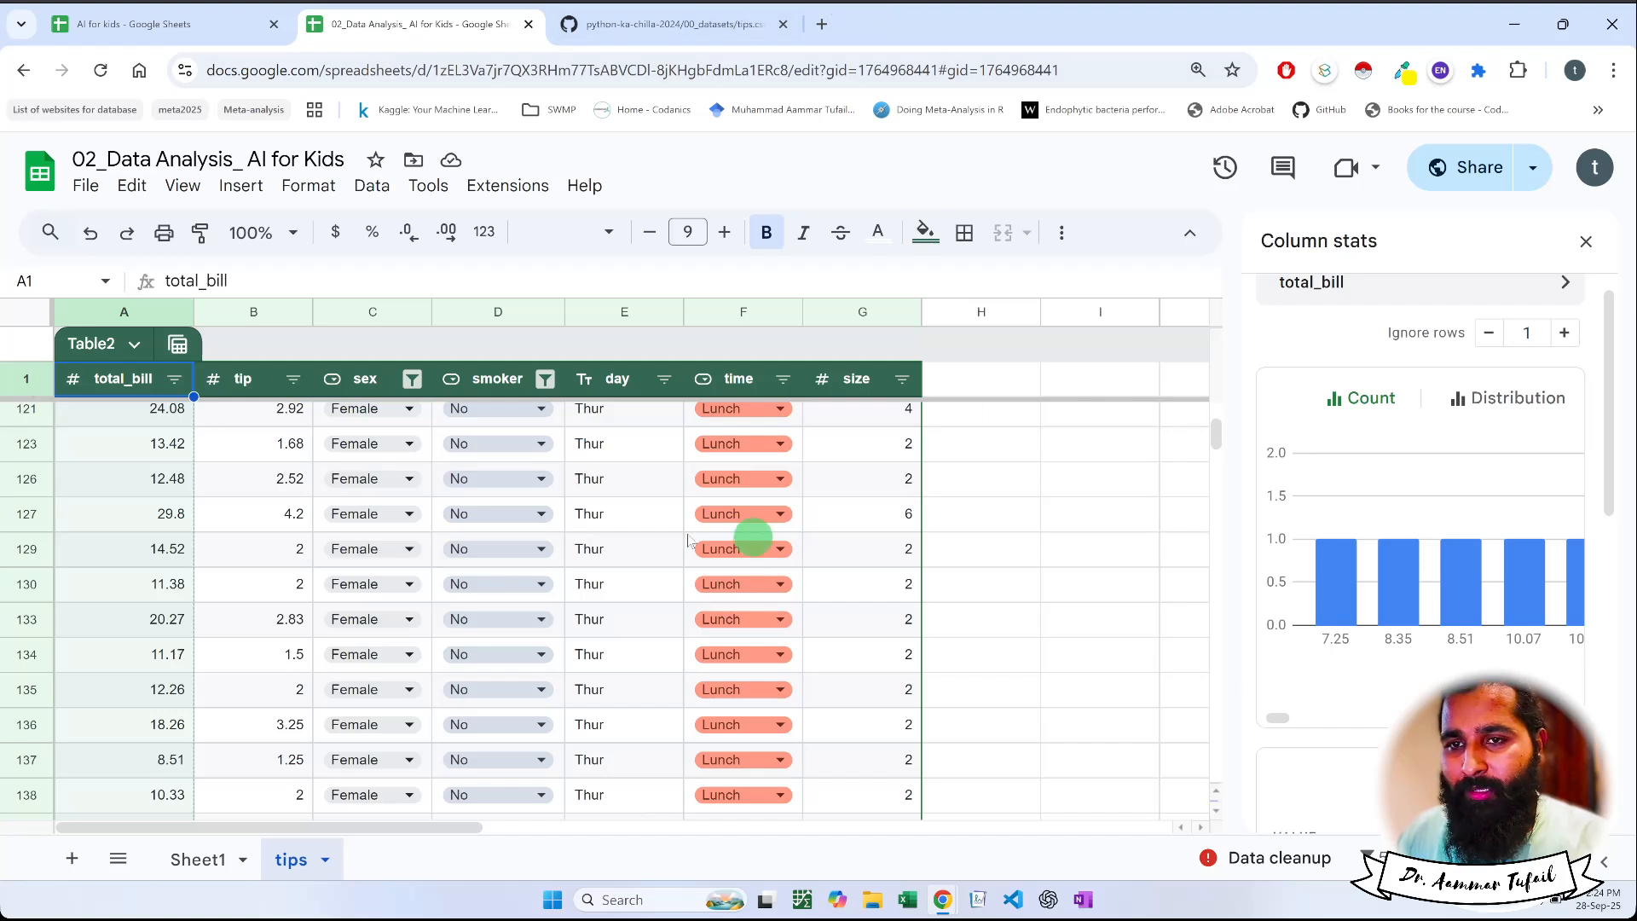
Include Male alongside Female again in the sex column's filter by values
{"action": "left_click", "coordinate": [708, 517]}
{"action": "left_click", "coordinate": [413, 379]}
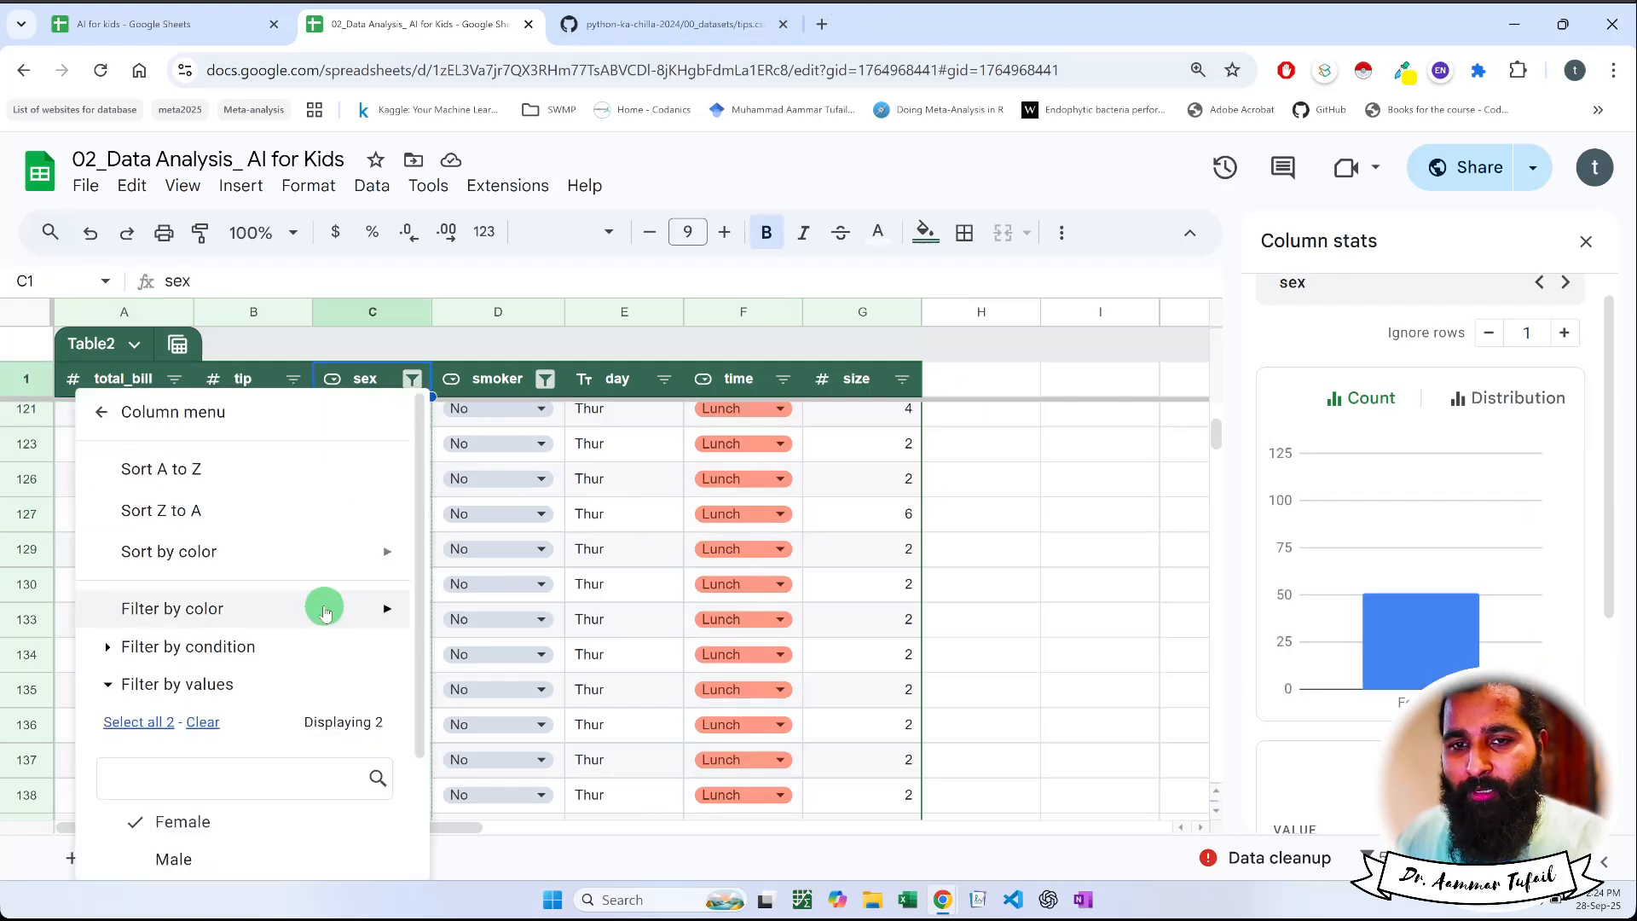
{"action": "scroll", "coordinate": [201, 704], "scroll_direction": "down", "scroll_amount": 1}
{"action": "scroll", "coordinate": [202, 704], "scroll_direction": "down", "scroll_amount": 1}
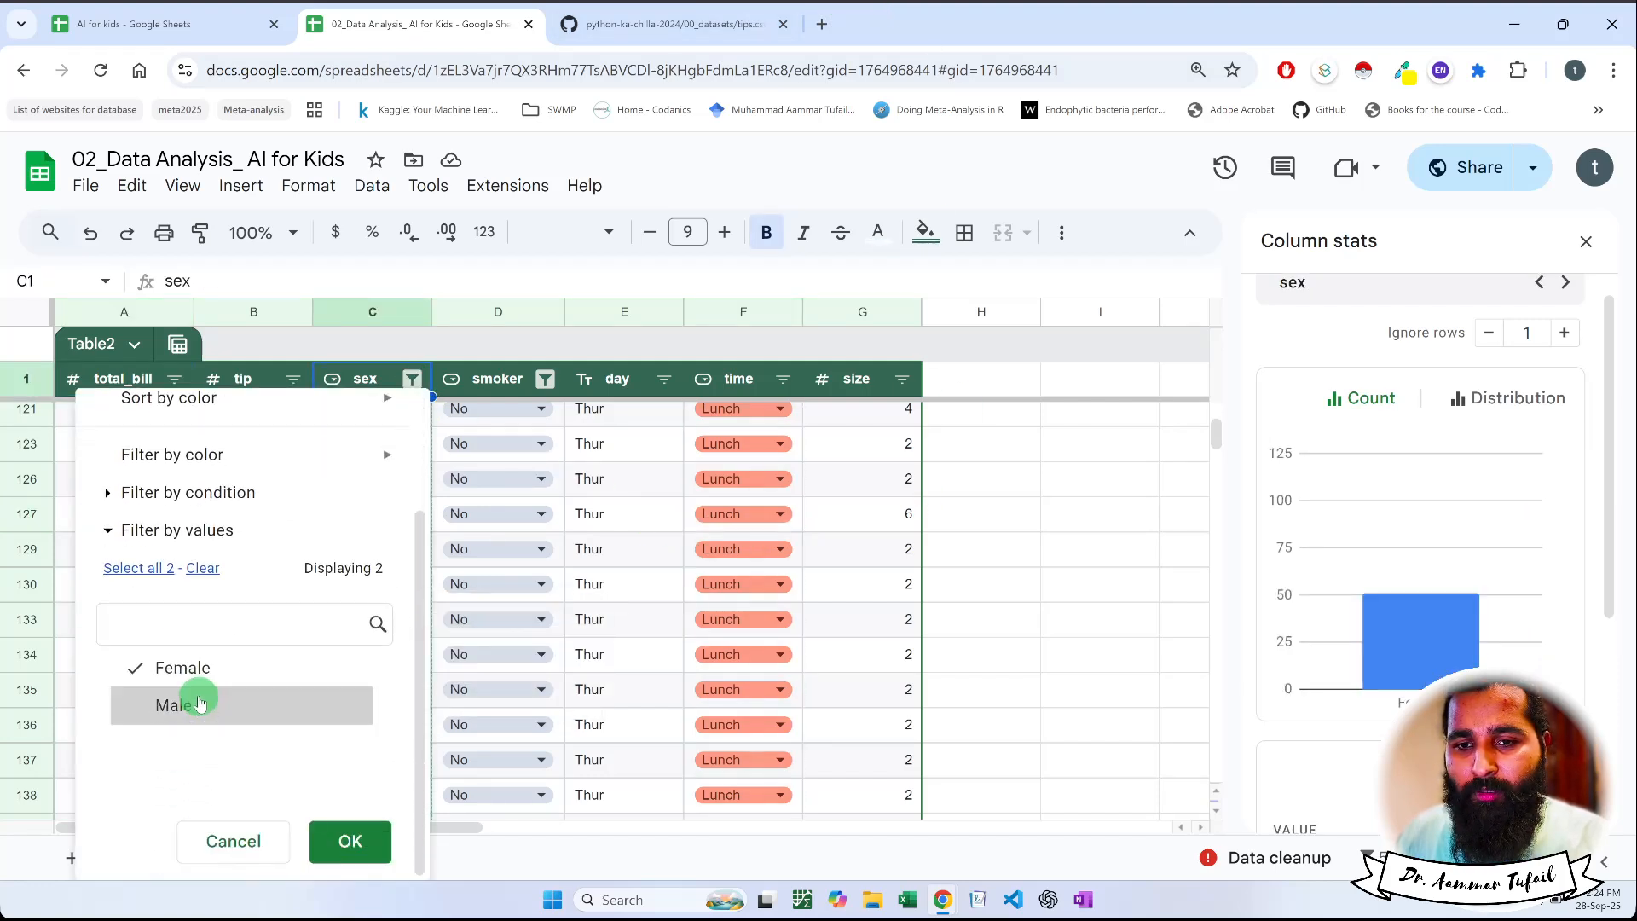
{"action": "left_click", "coordinate": [205, 705]}
{"action": "left_click", "coordinate": [349, 841]}
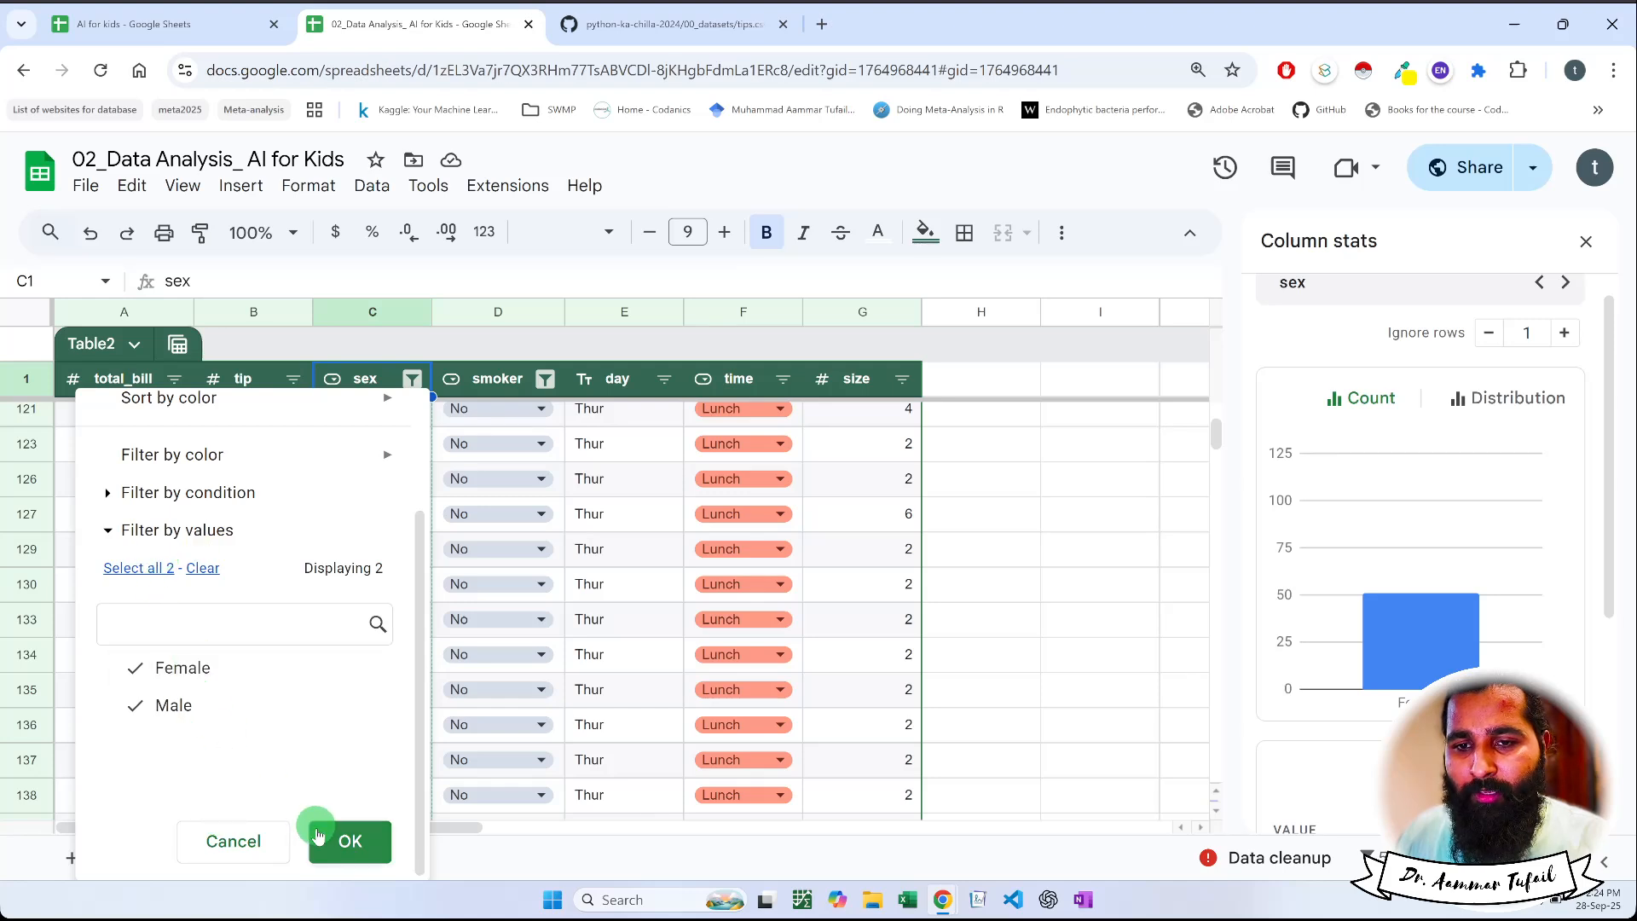
Select all values in the smoker column's filter by values so that both Yes and No rows are shown
{"action": "left_click", "coordinate": [546, 378]}
{"action": "scroll", "coordinate": [388, 759], "scroll_direction": "down", "scroll_amount": 2}
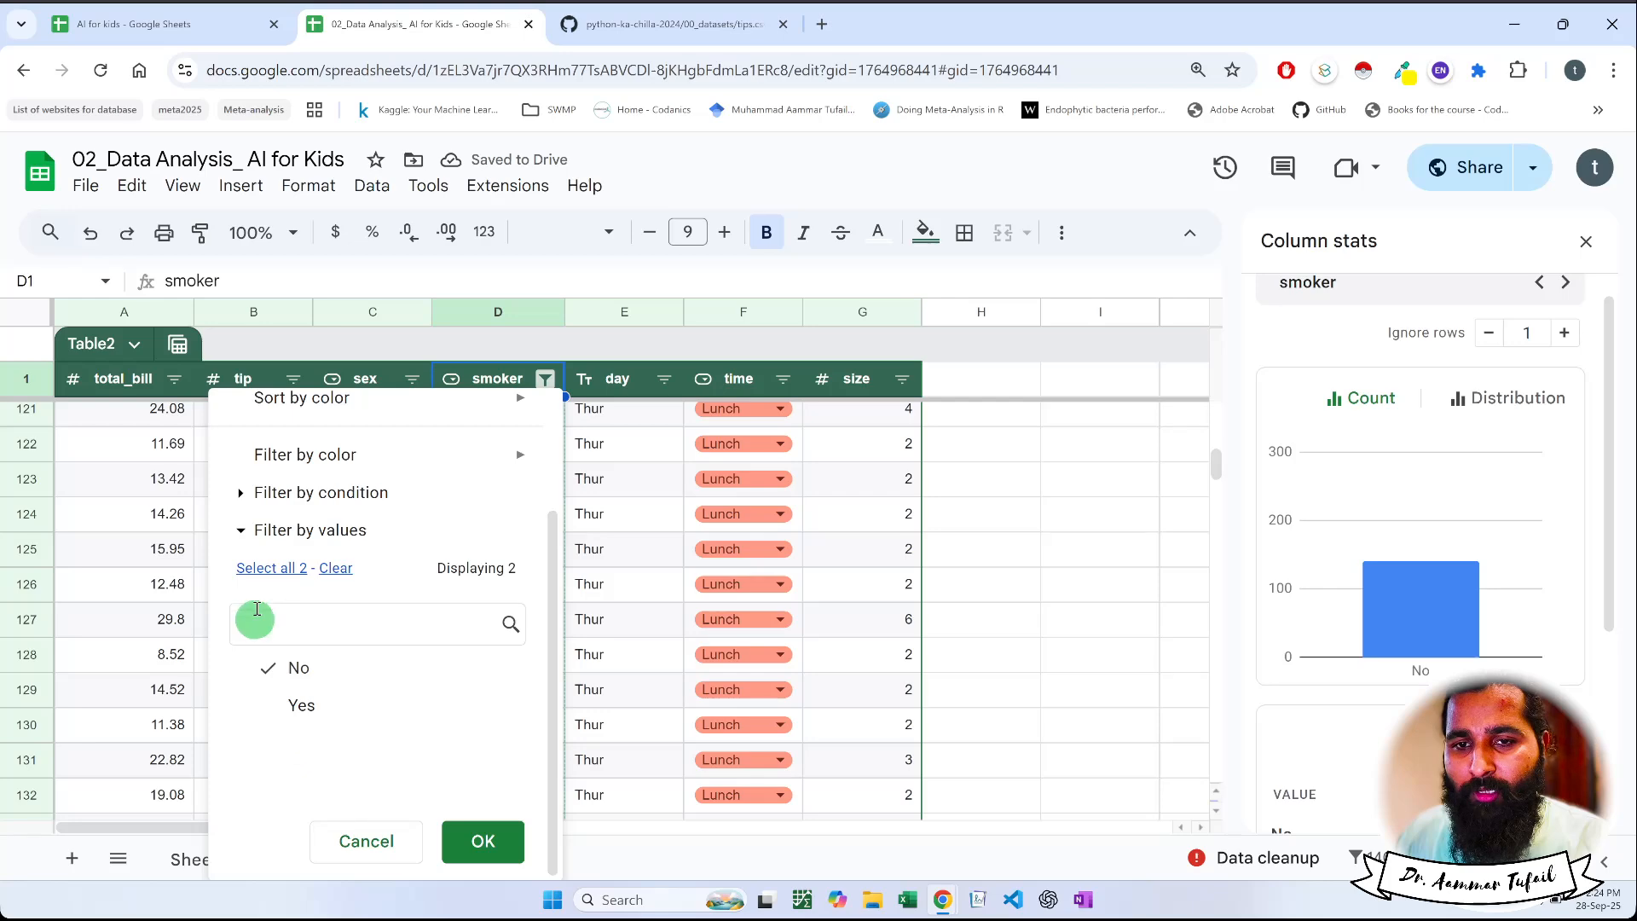
{"action": "left_click", "coordinate": [255, 567]}
{"action": "left_click", "coordinate": [476, 843]}
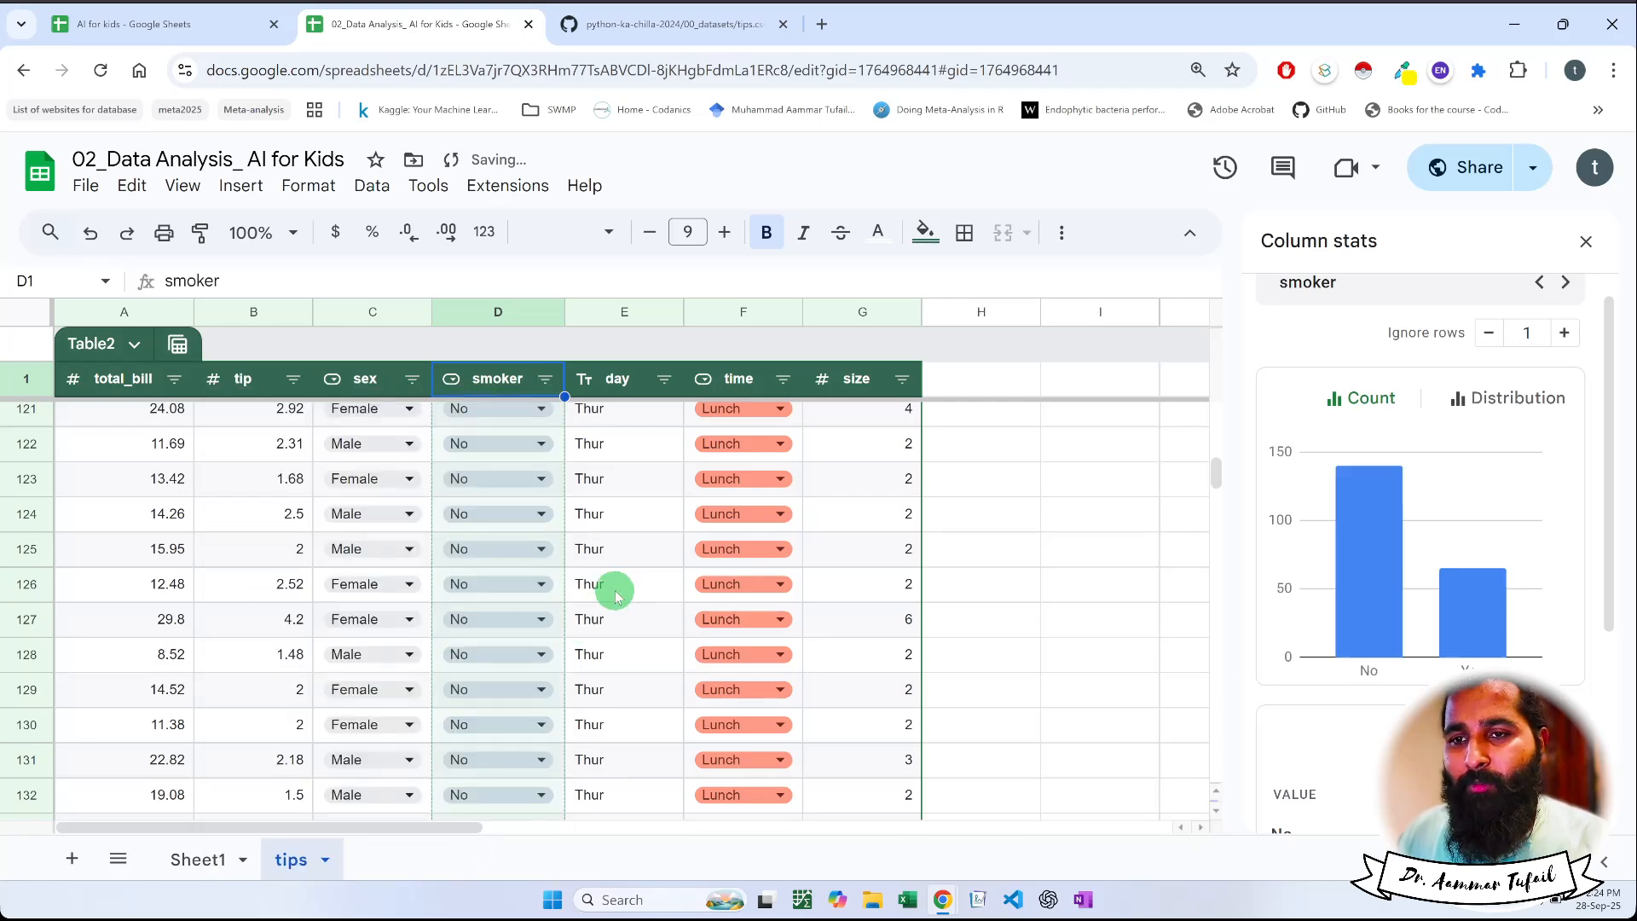
Examine the tip column's statistics for all rows: the count chart through its highest values and the least and most frequent values
{"action": "scroll", "coordinate": [614, 588], "scroll_direction": "up", "scroll_amount": 15}
{"action": "scroll", "coordinate": [616, 600], "scroll_direction": "up", "scroll_amount": 15}
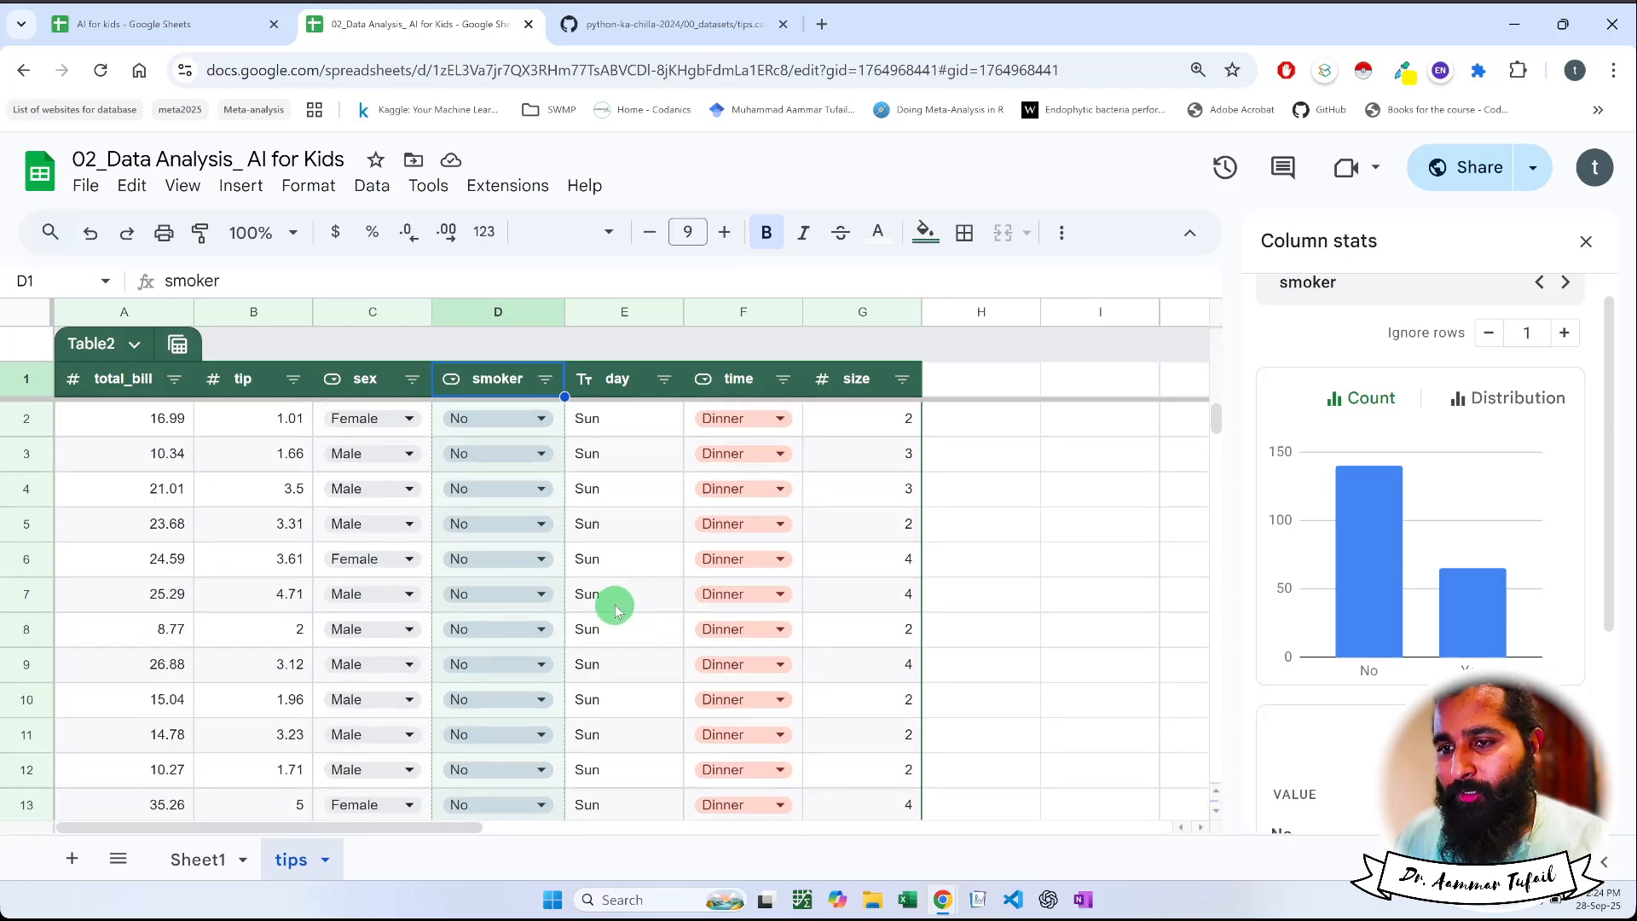
{"action": "left_click", "coordinate": [249, 385]}
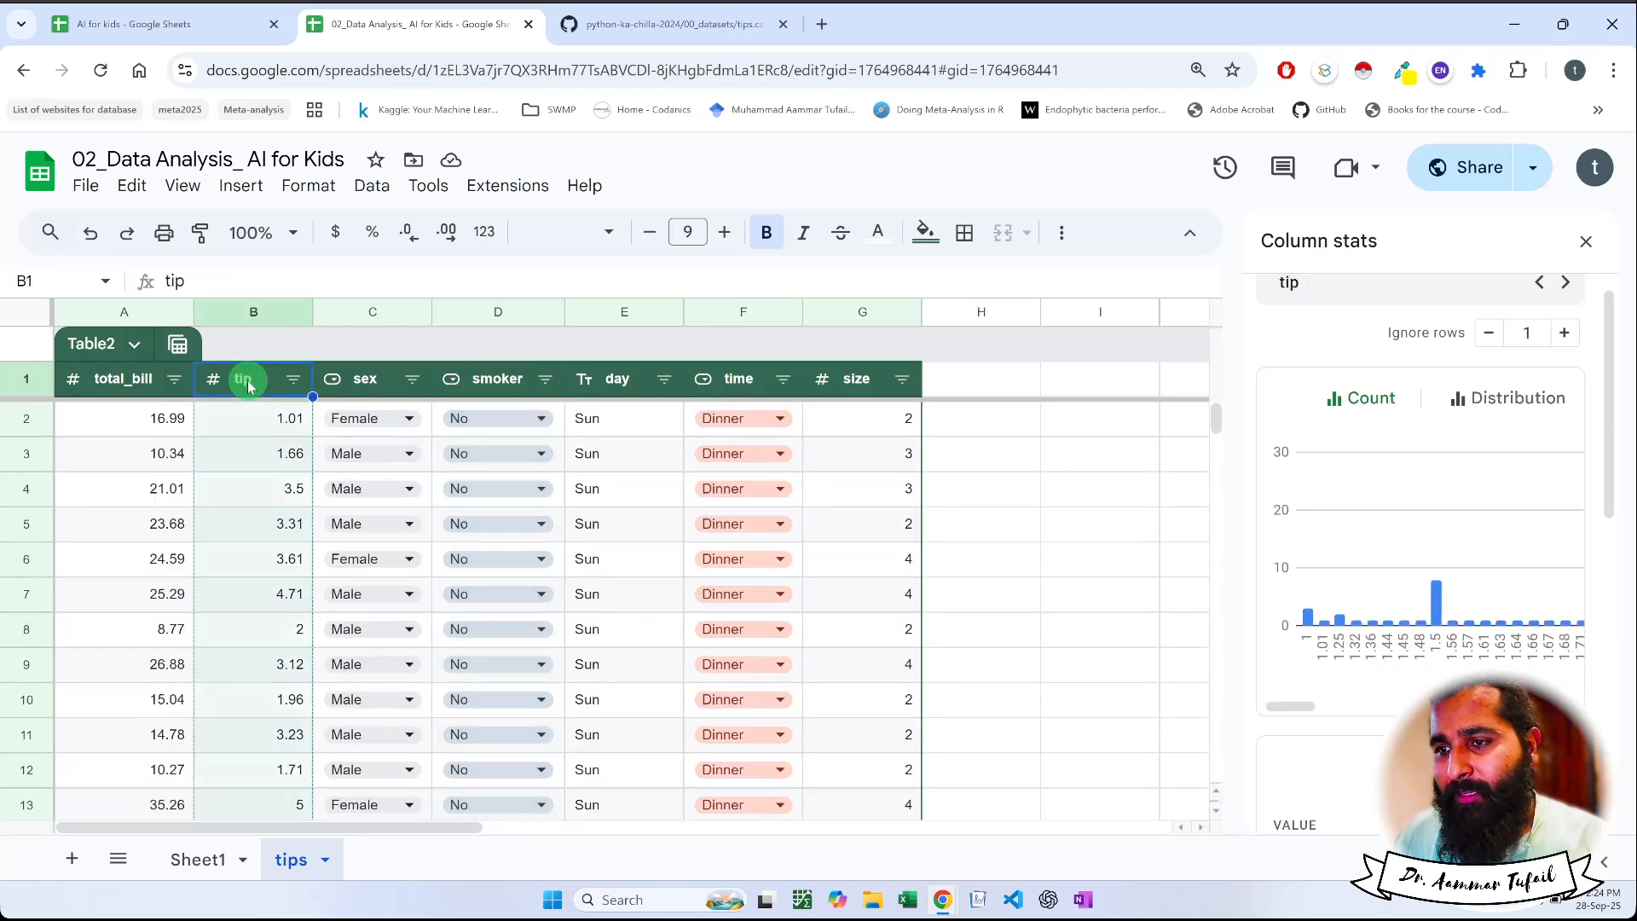
{"action": "left_click_drag", "start_coordinate": [1291, 706], "coordinate": [1601, 710]}
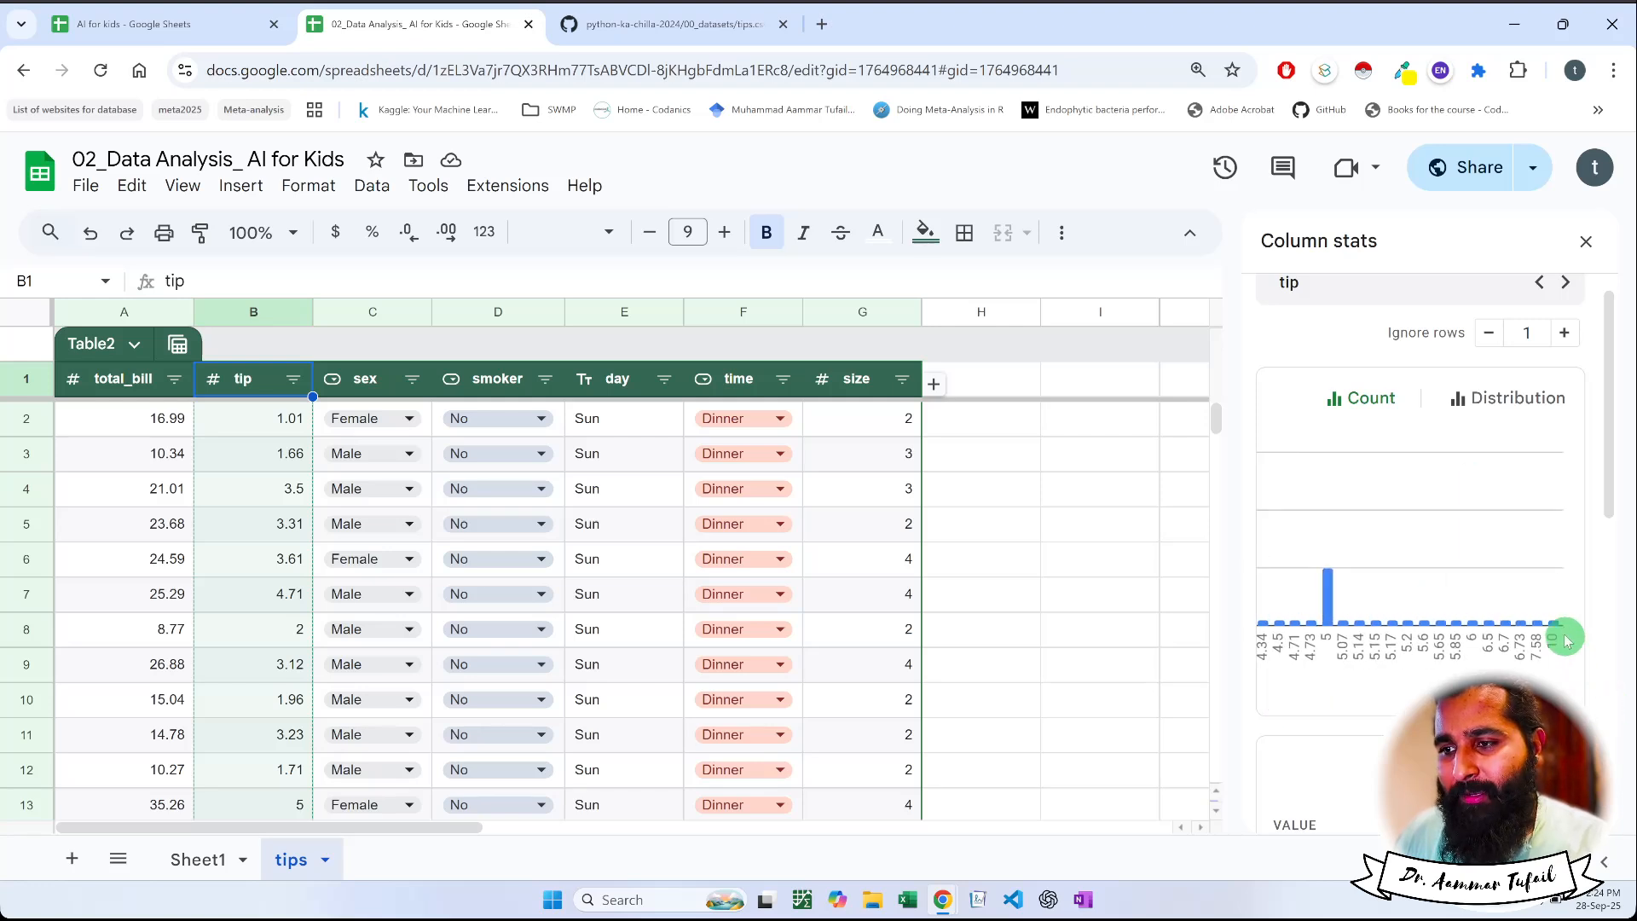
{"action": "mouse_move", "coordinate": [1562, 631]}
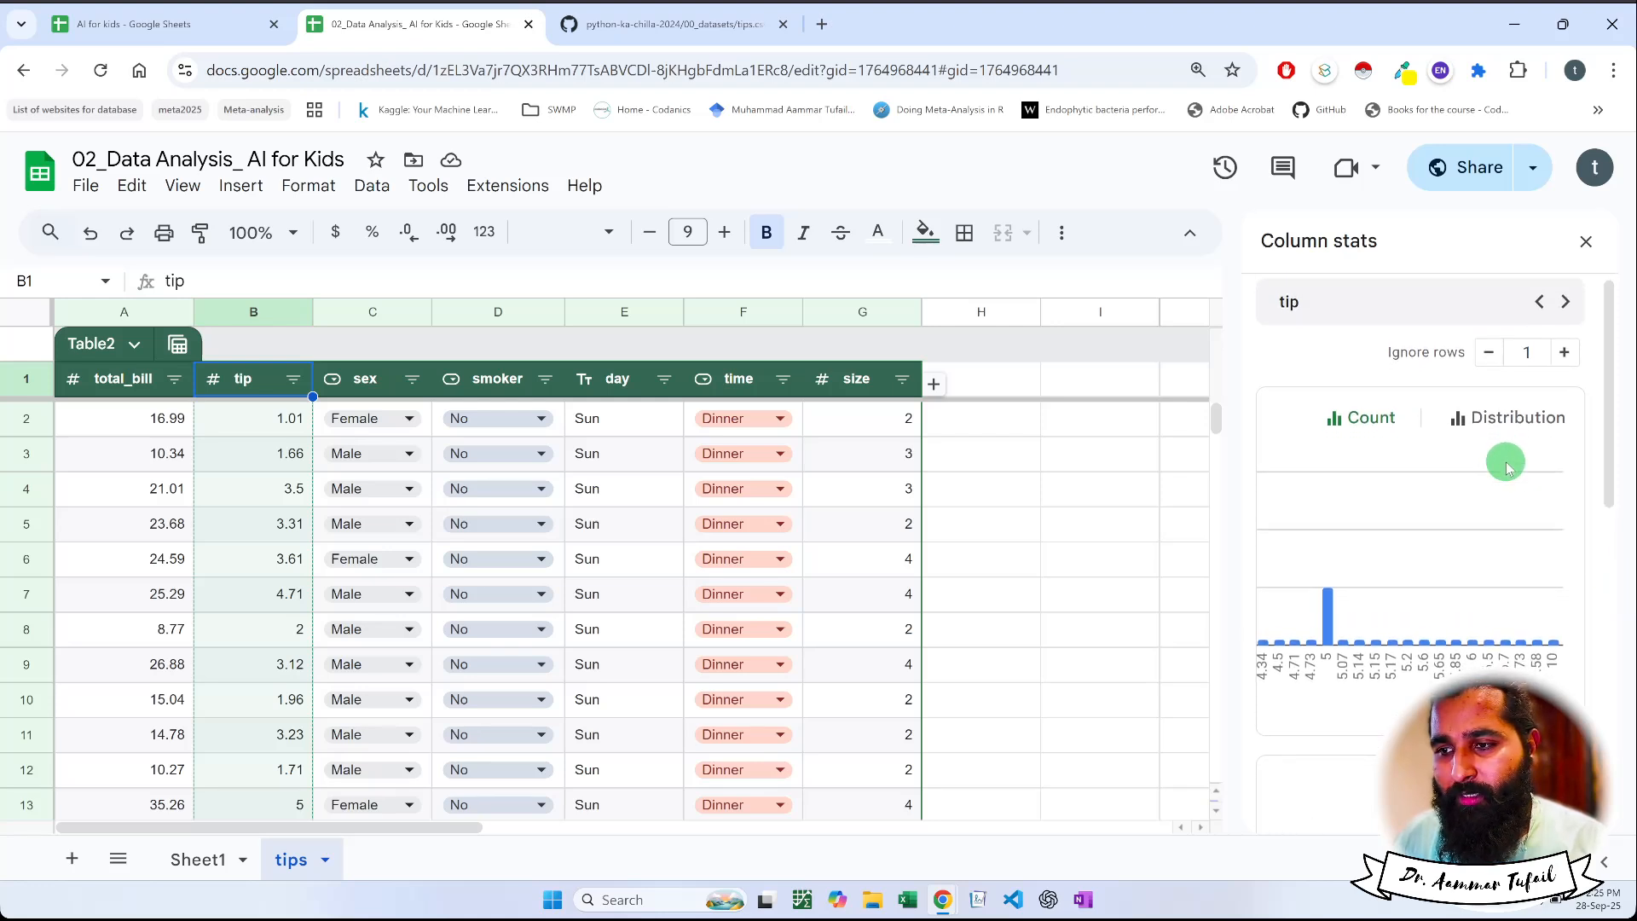
{"action": "scroll", "coordinate": [1506, 465], "scroll_direction": "down", "scroll_amount": 5}
{"action": "scroll", "coordinate": [1505, 465], "scroll_direction": "up", "scroll_amount": 5}
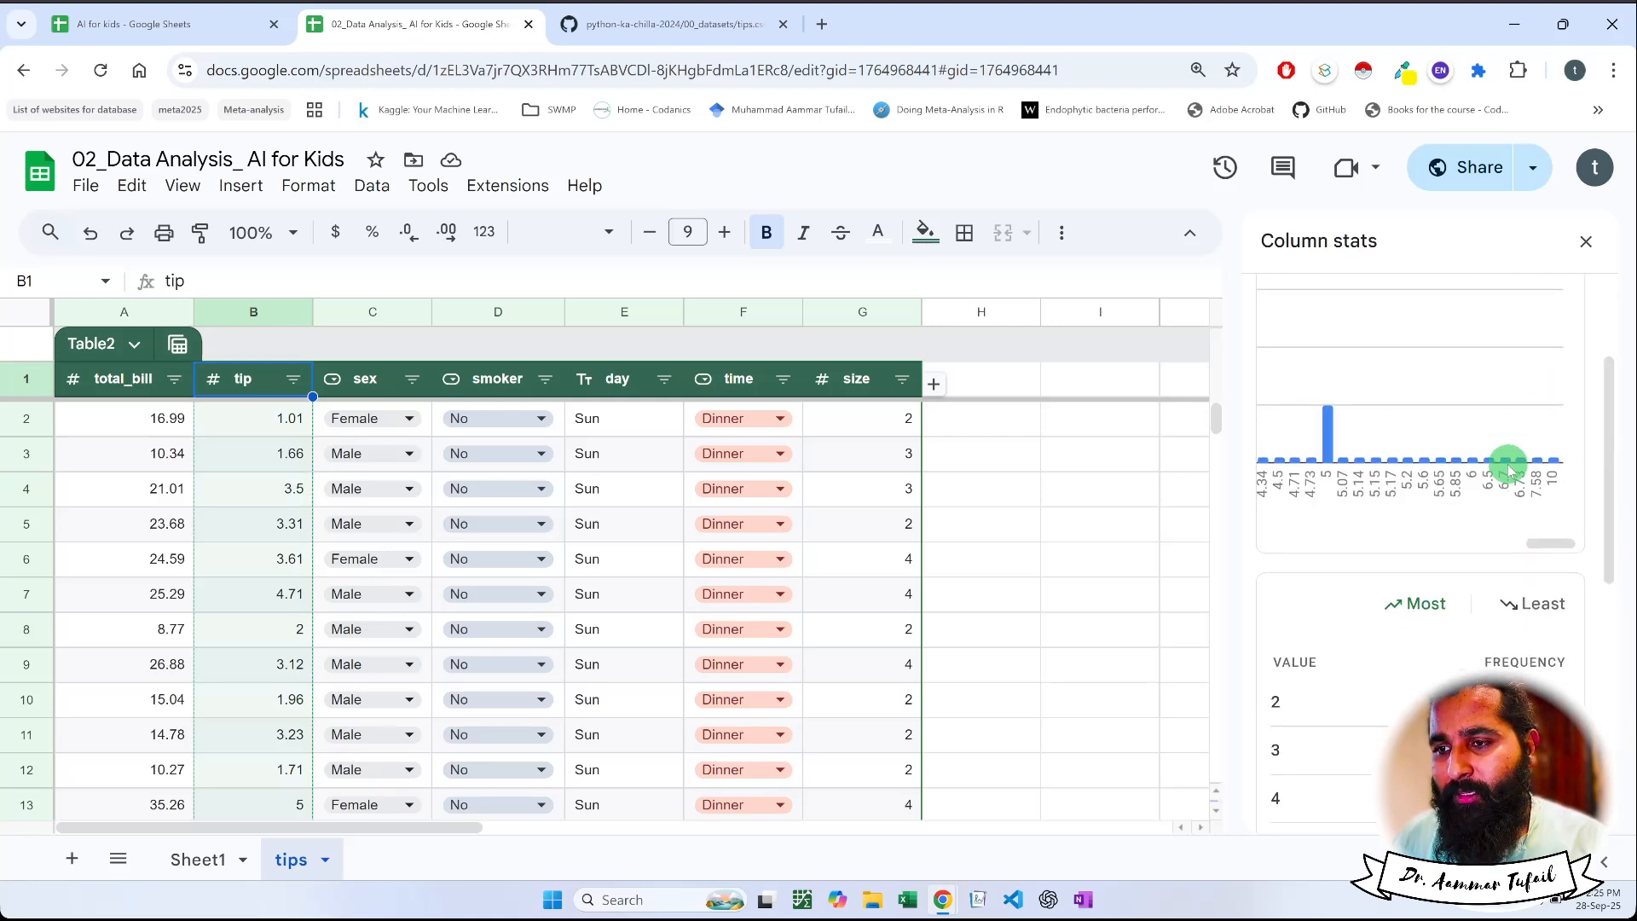
{"action": "scroll", "coordinate": [1516, 465], "scroll_direction": "down", "scroll_amount": 2}
{"action": "left_click", "coordinate": [1530, 425]}
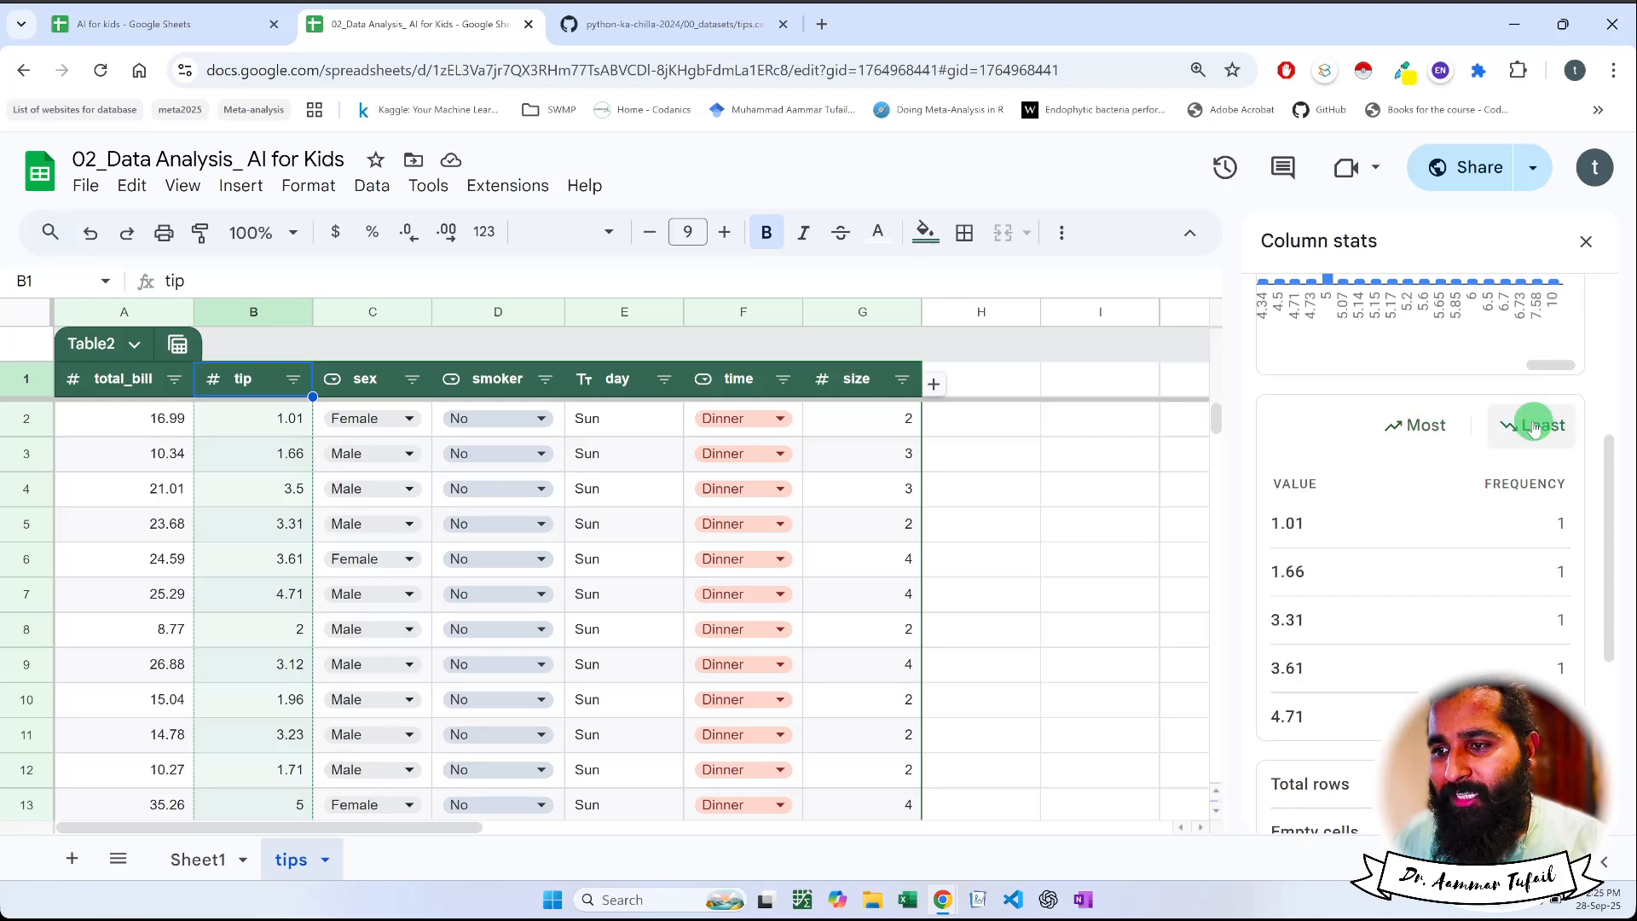
{"action": "left_click", "coordinate": [1437, 431]}
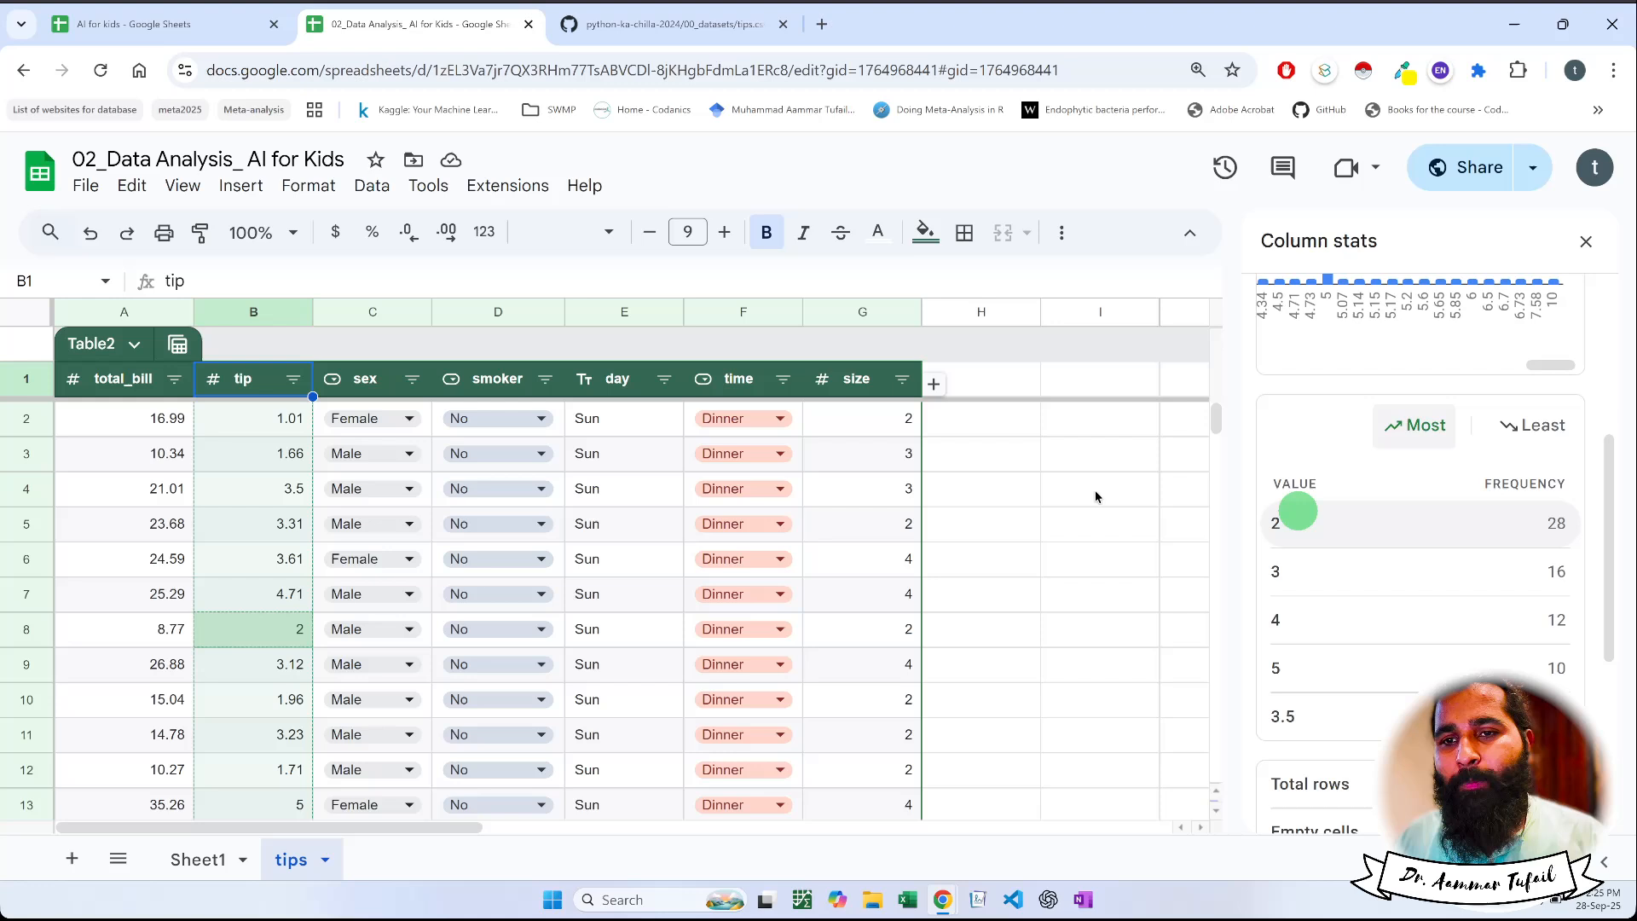
{"action": "left_click", "coordinate": [973, 426]}
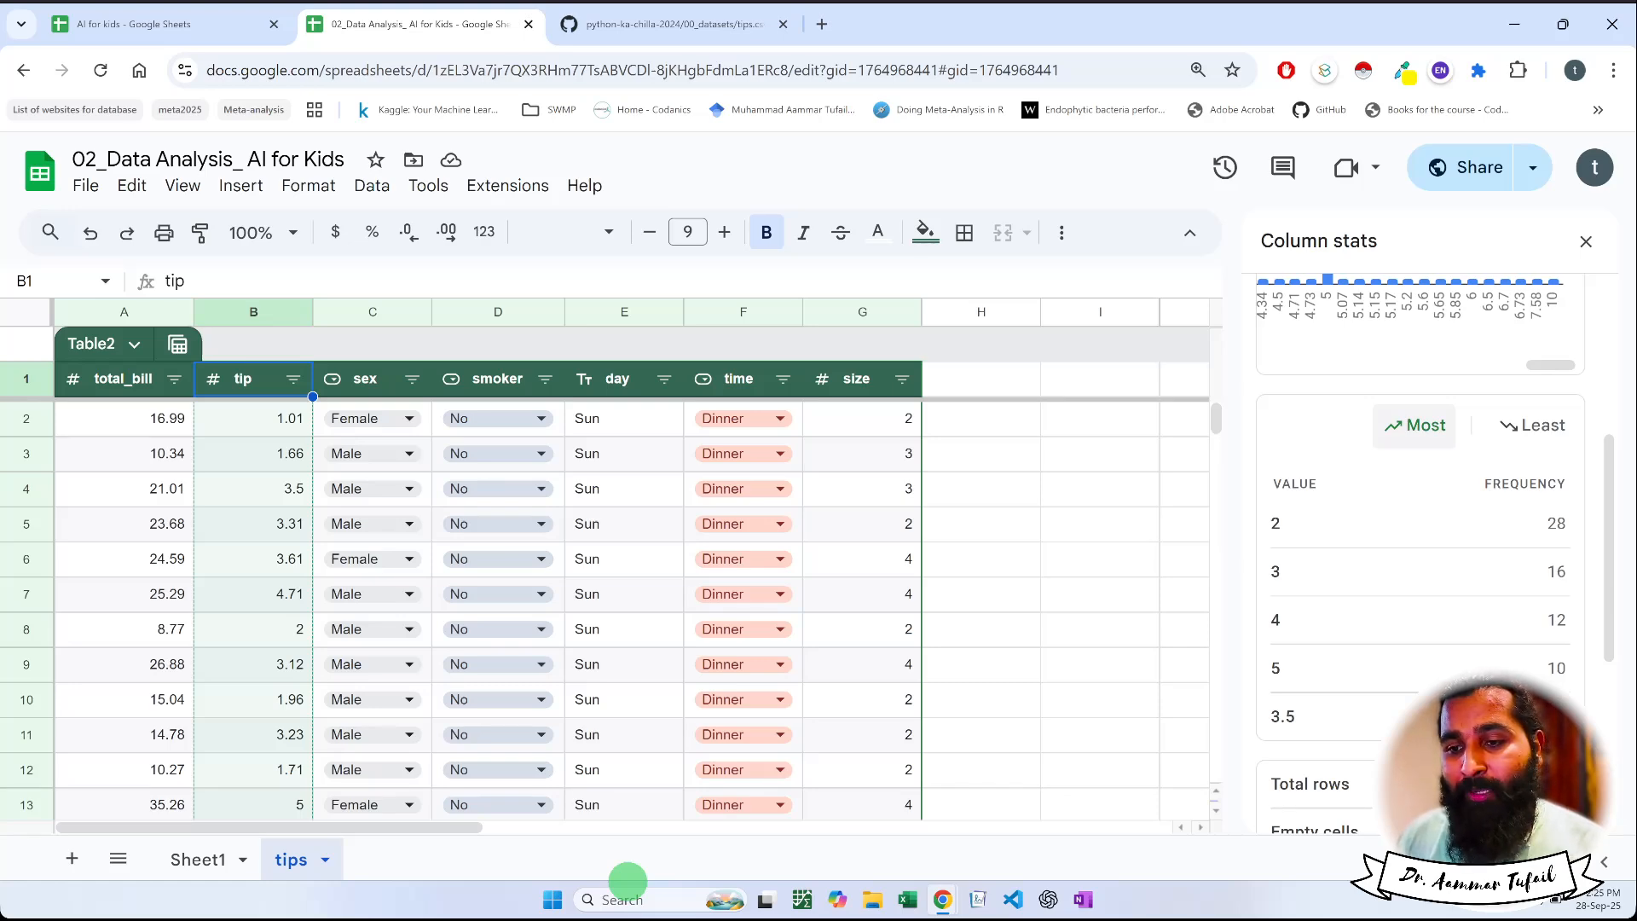
Switch to the tips.csv page on GitHub, open its parent folder 00_datasets and select the folder's web address
{"action": "left_click", "coordinate": [647, 34]}
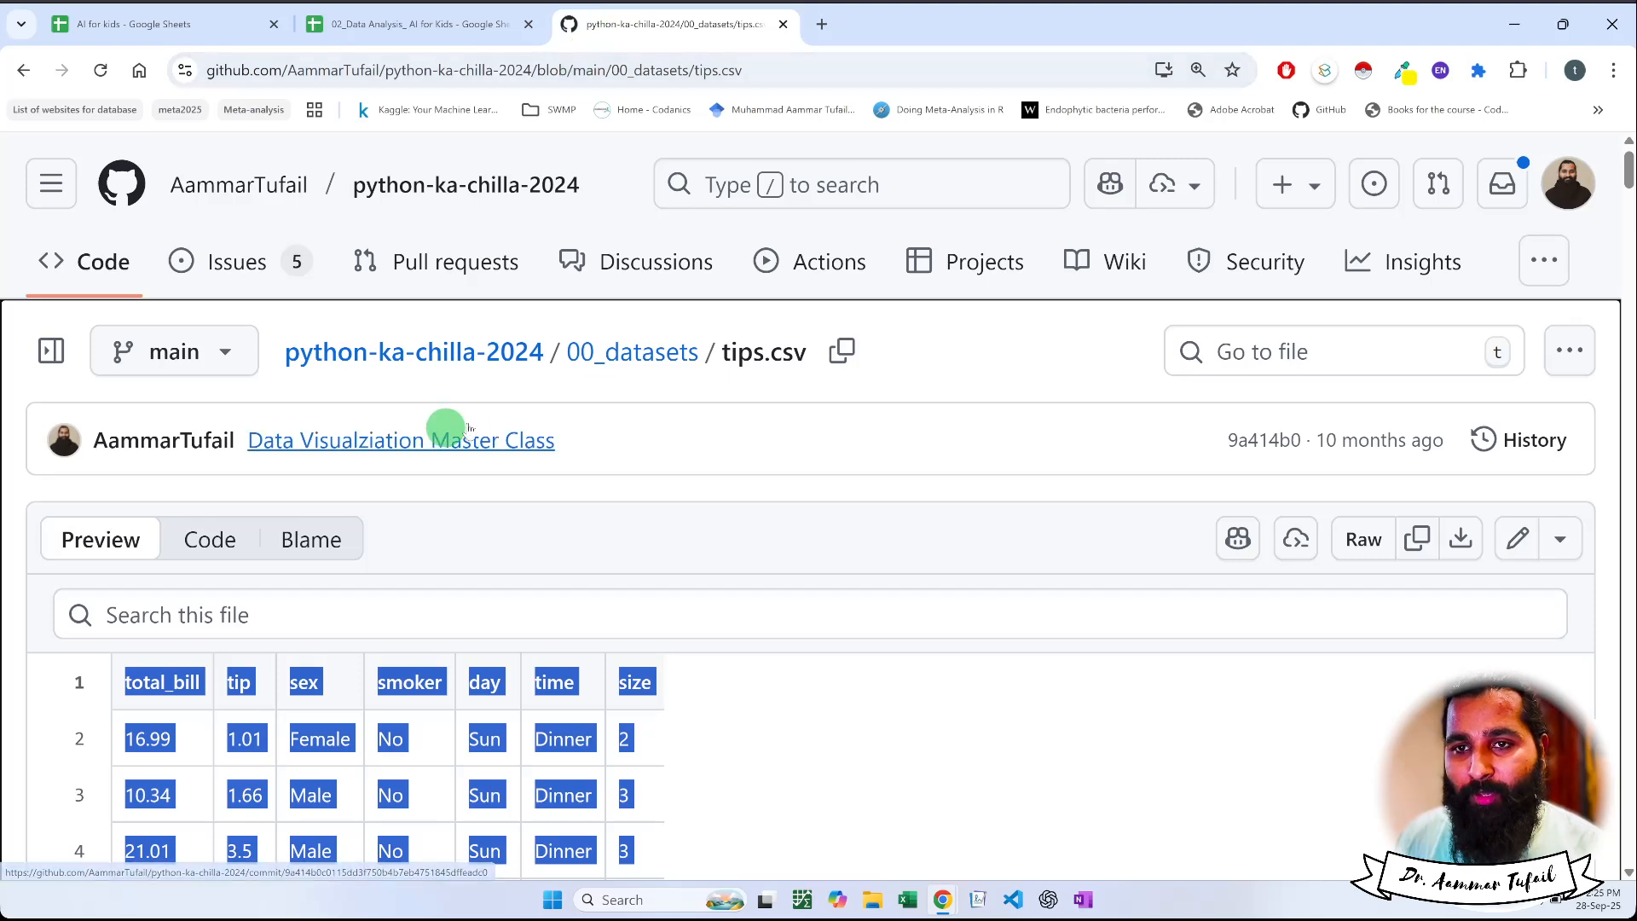
{"action": "left_click", "coordinate": [607, 353]}
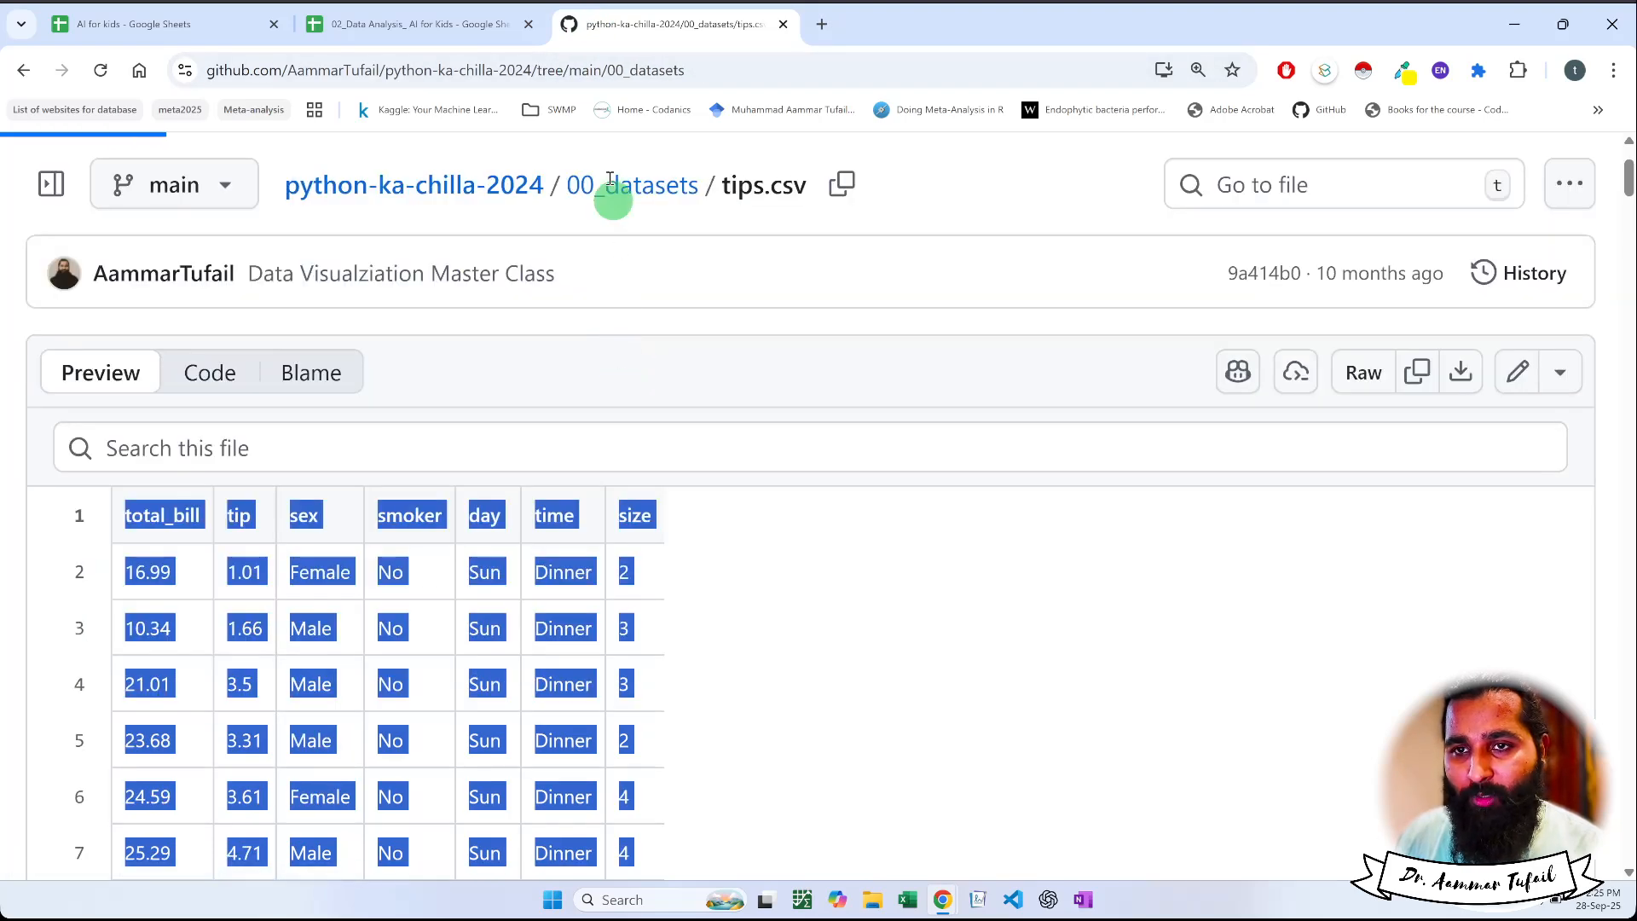
{"action": "left_click", "coordinate": [620, 75]}
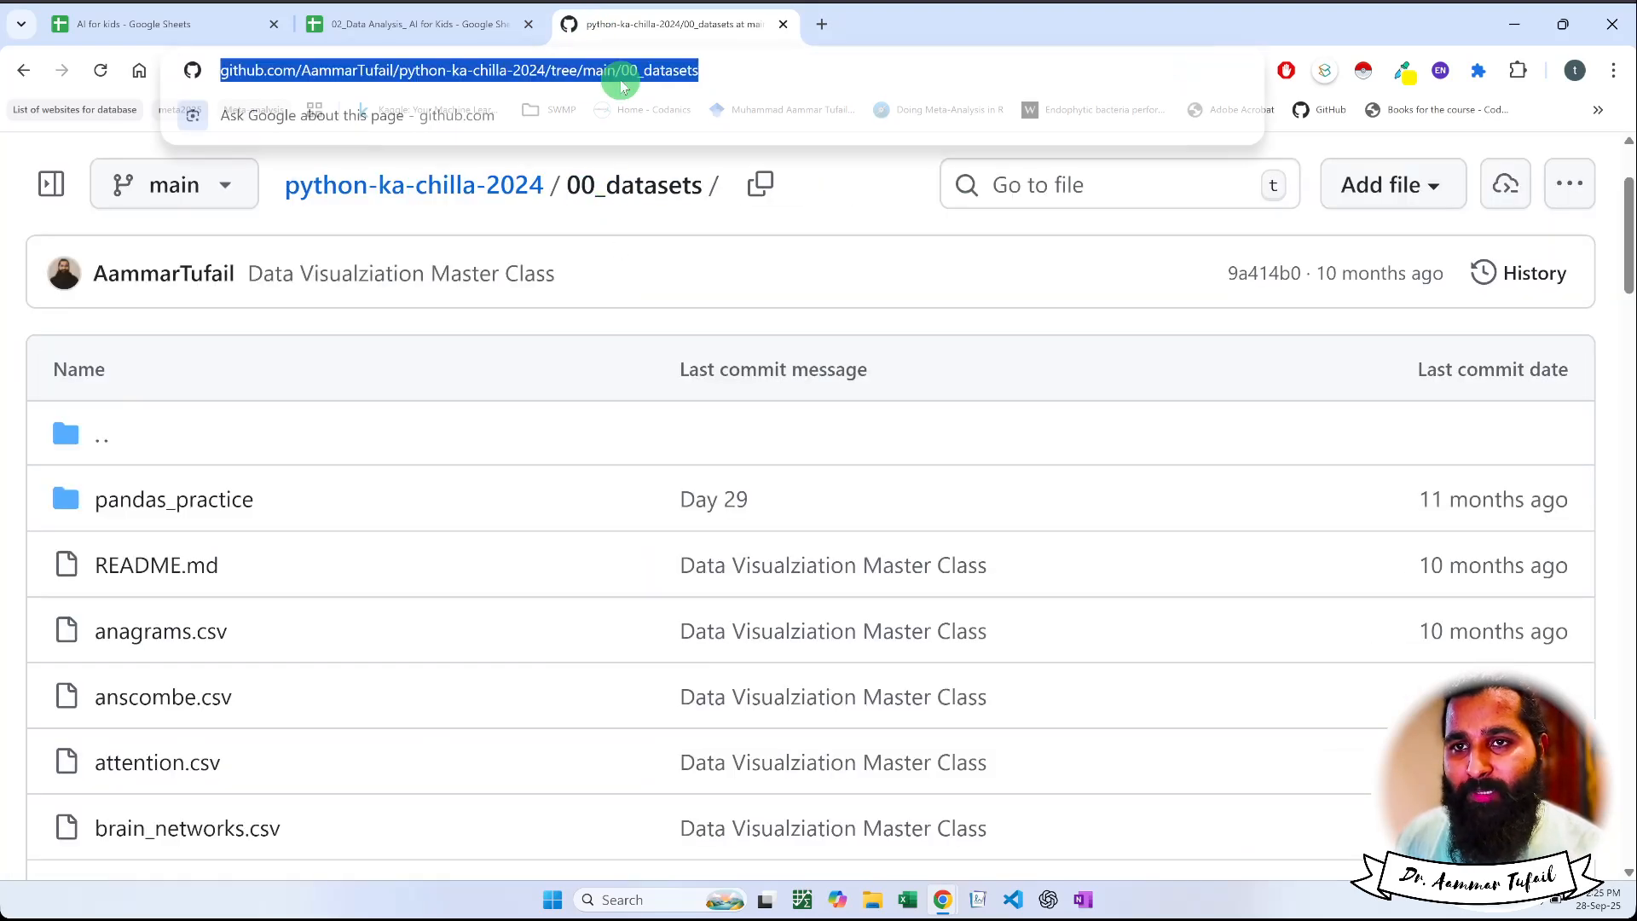